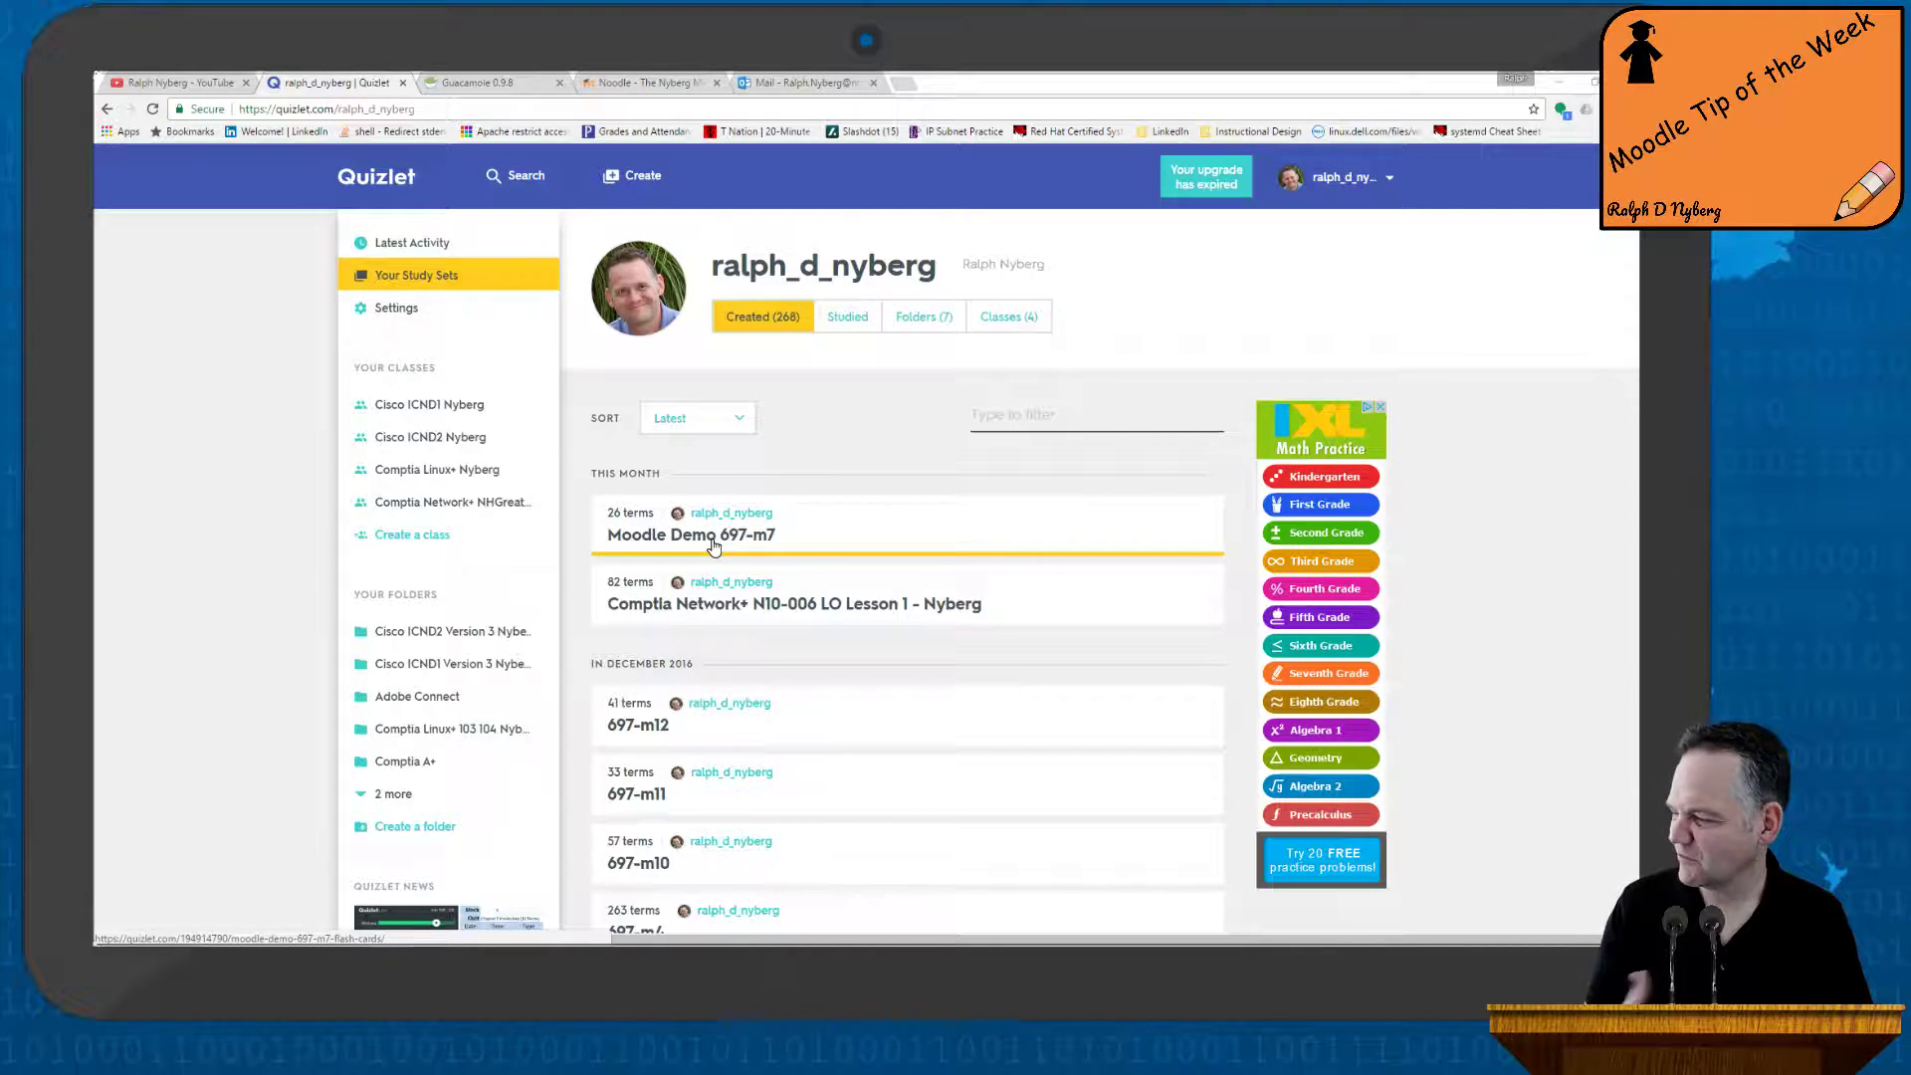
Open the Moodle Demo 697-m7 study set and review its terms and definitions through the end of the list
left_click(704, 543)
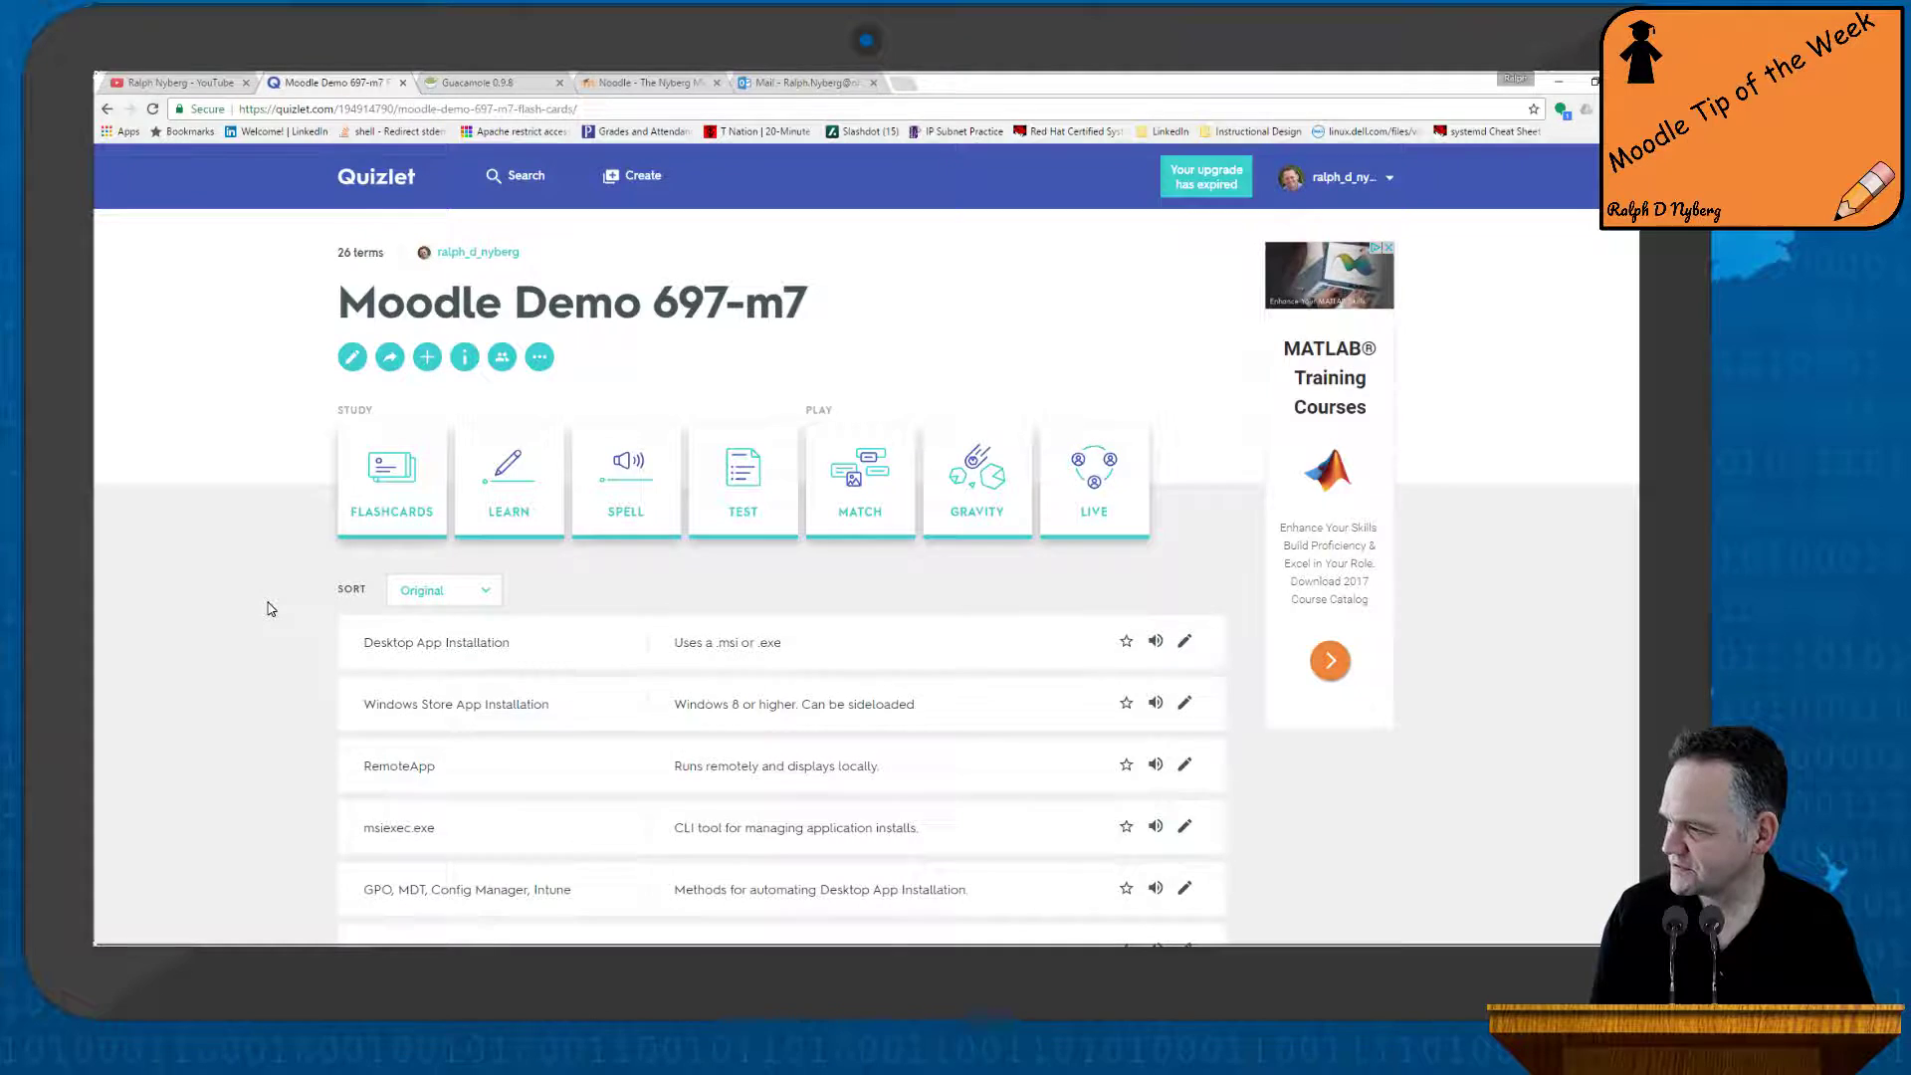
scroll(269, 608, "down", 3)
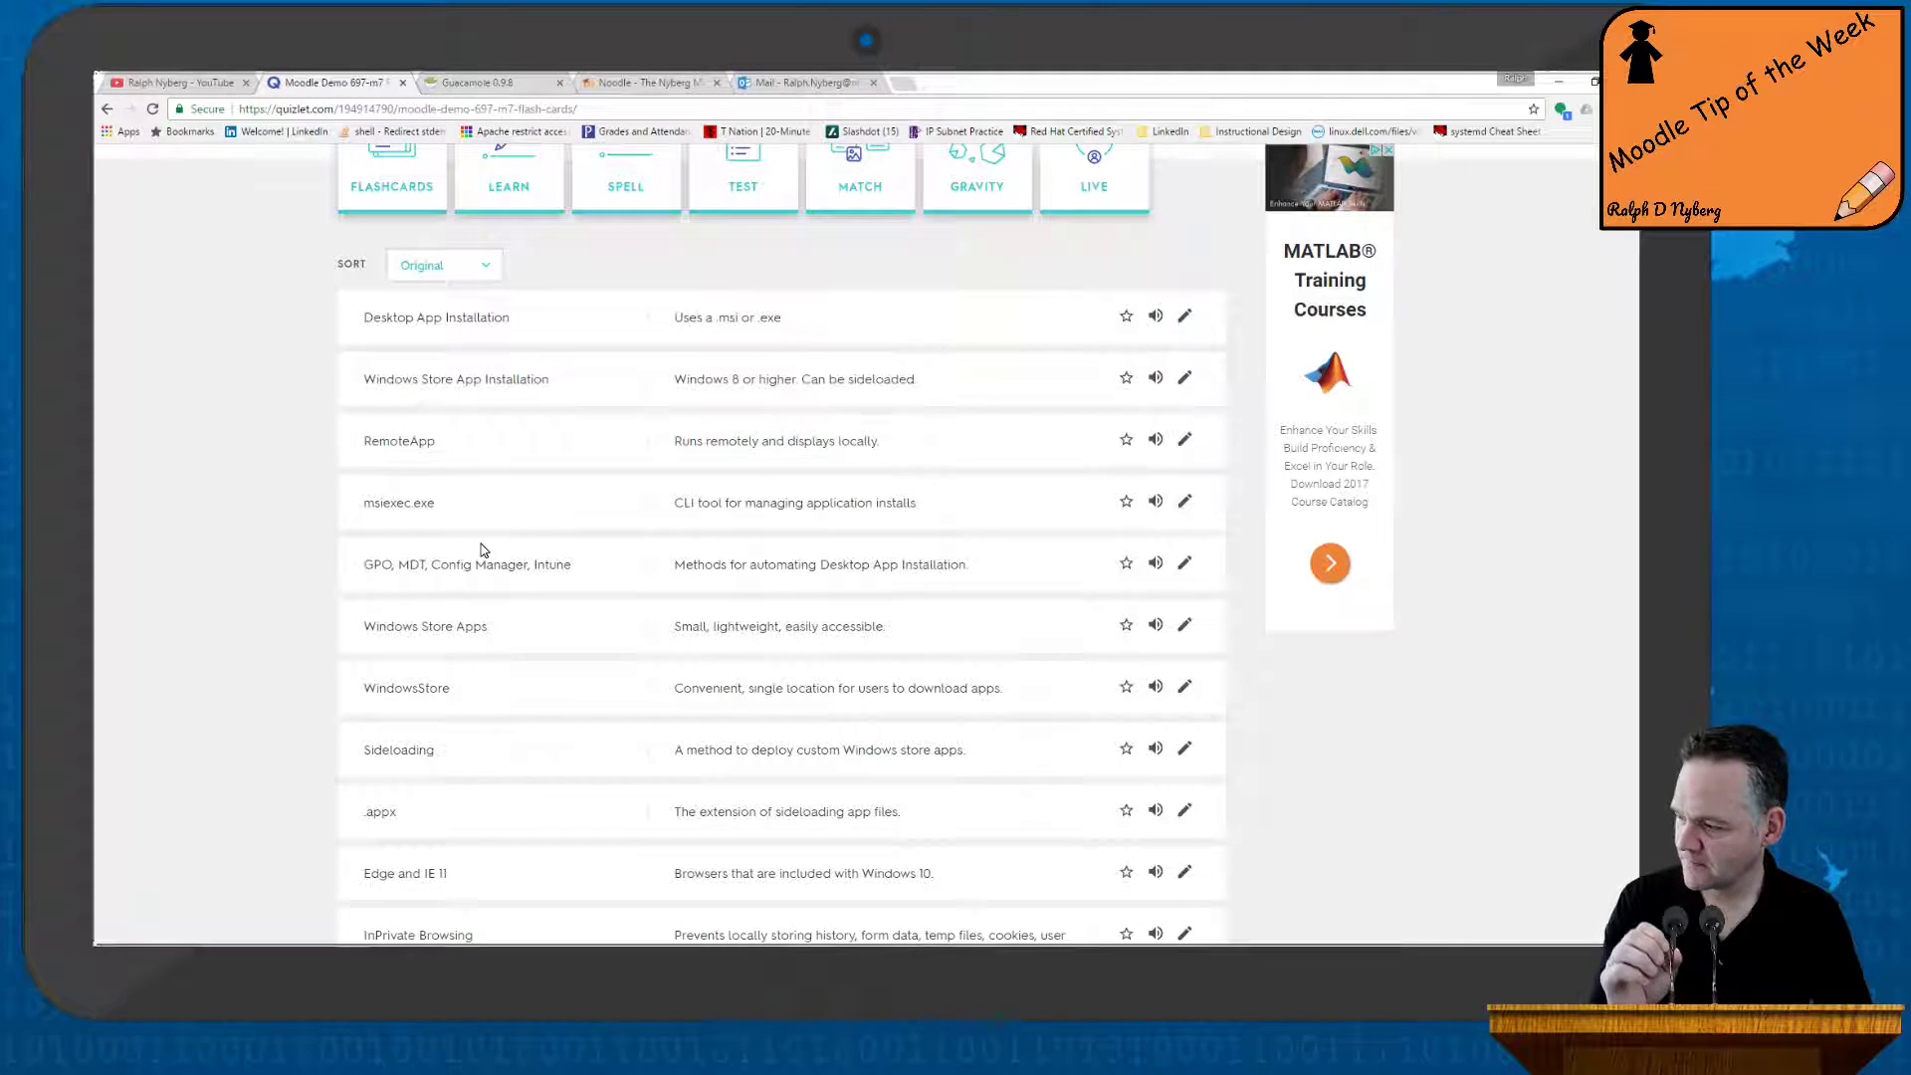
scroll(481, 551, "down", 2)
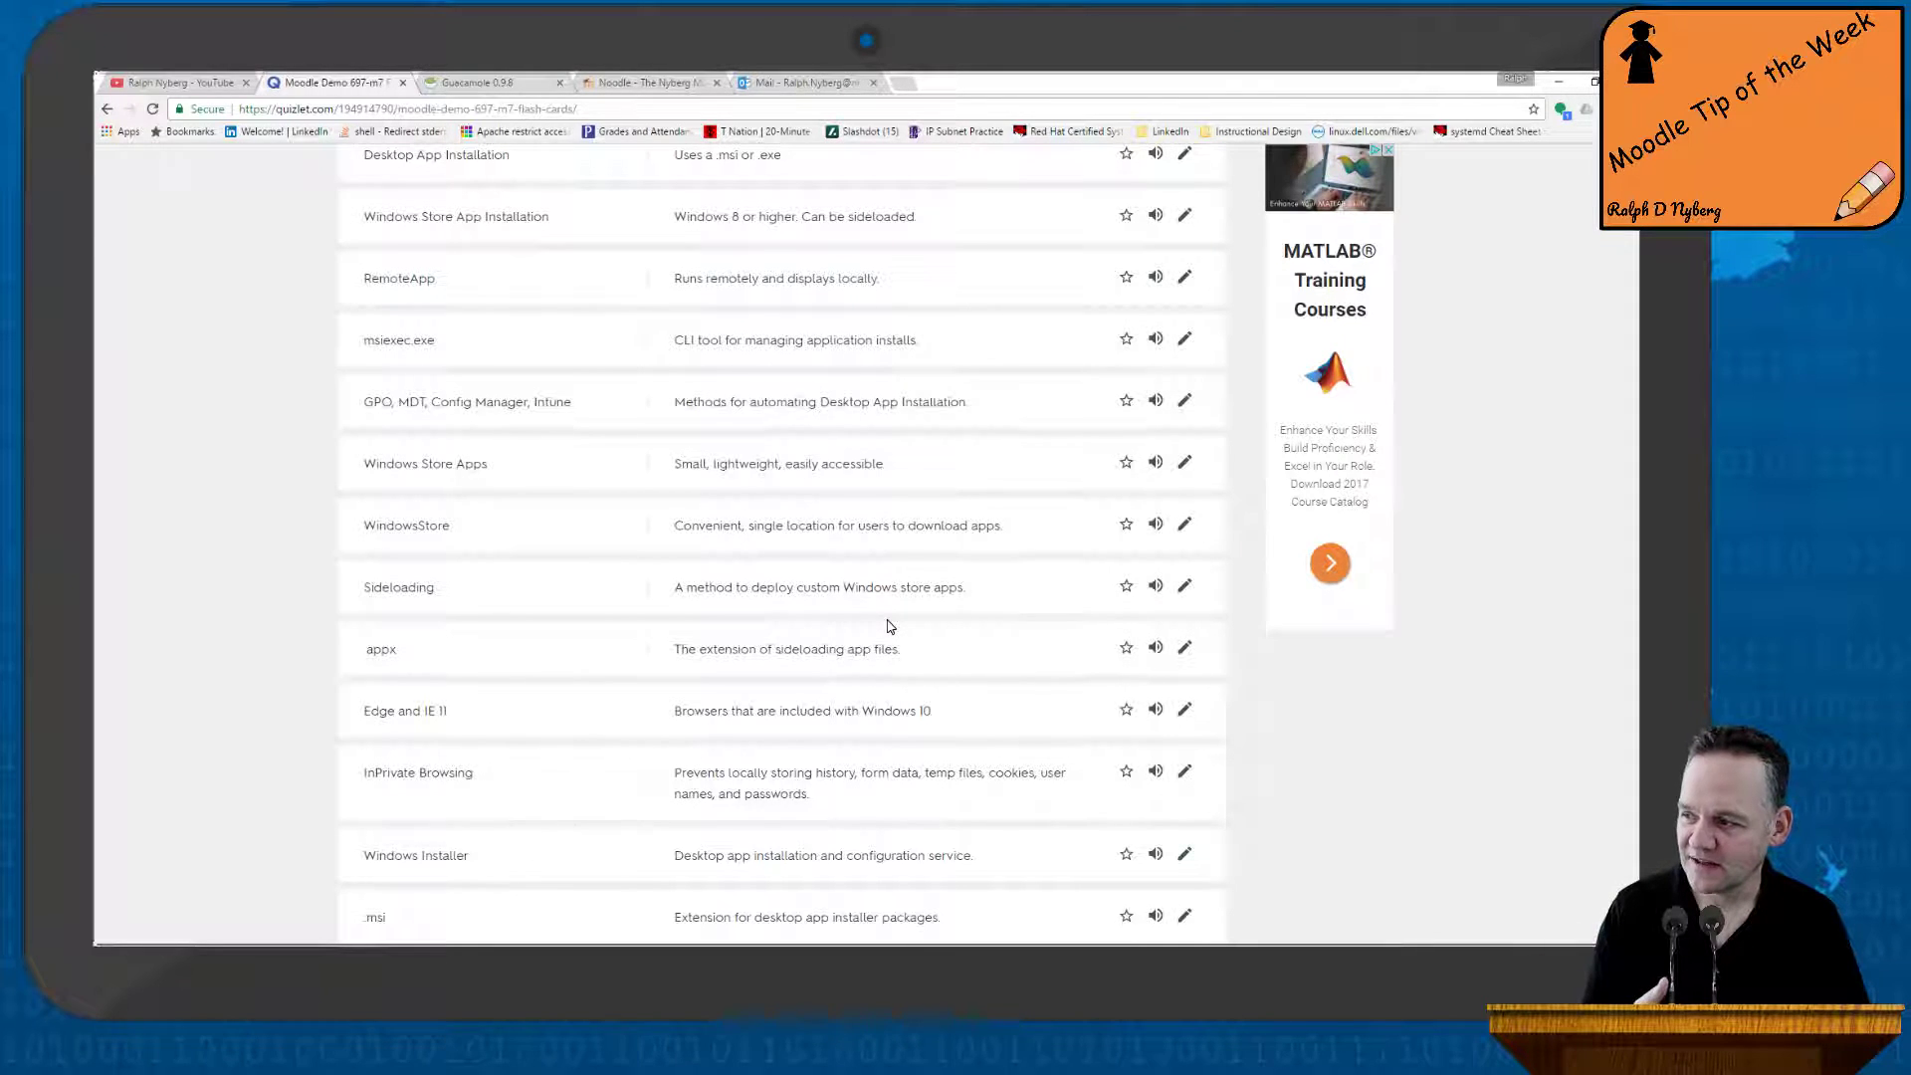
scroll(893, 624, "down", 5)
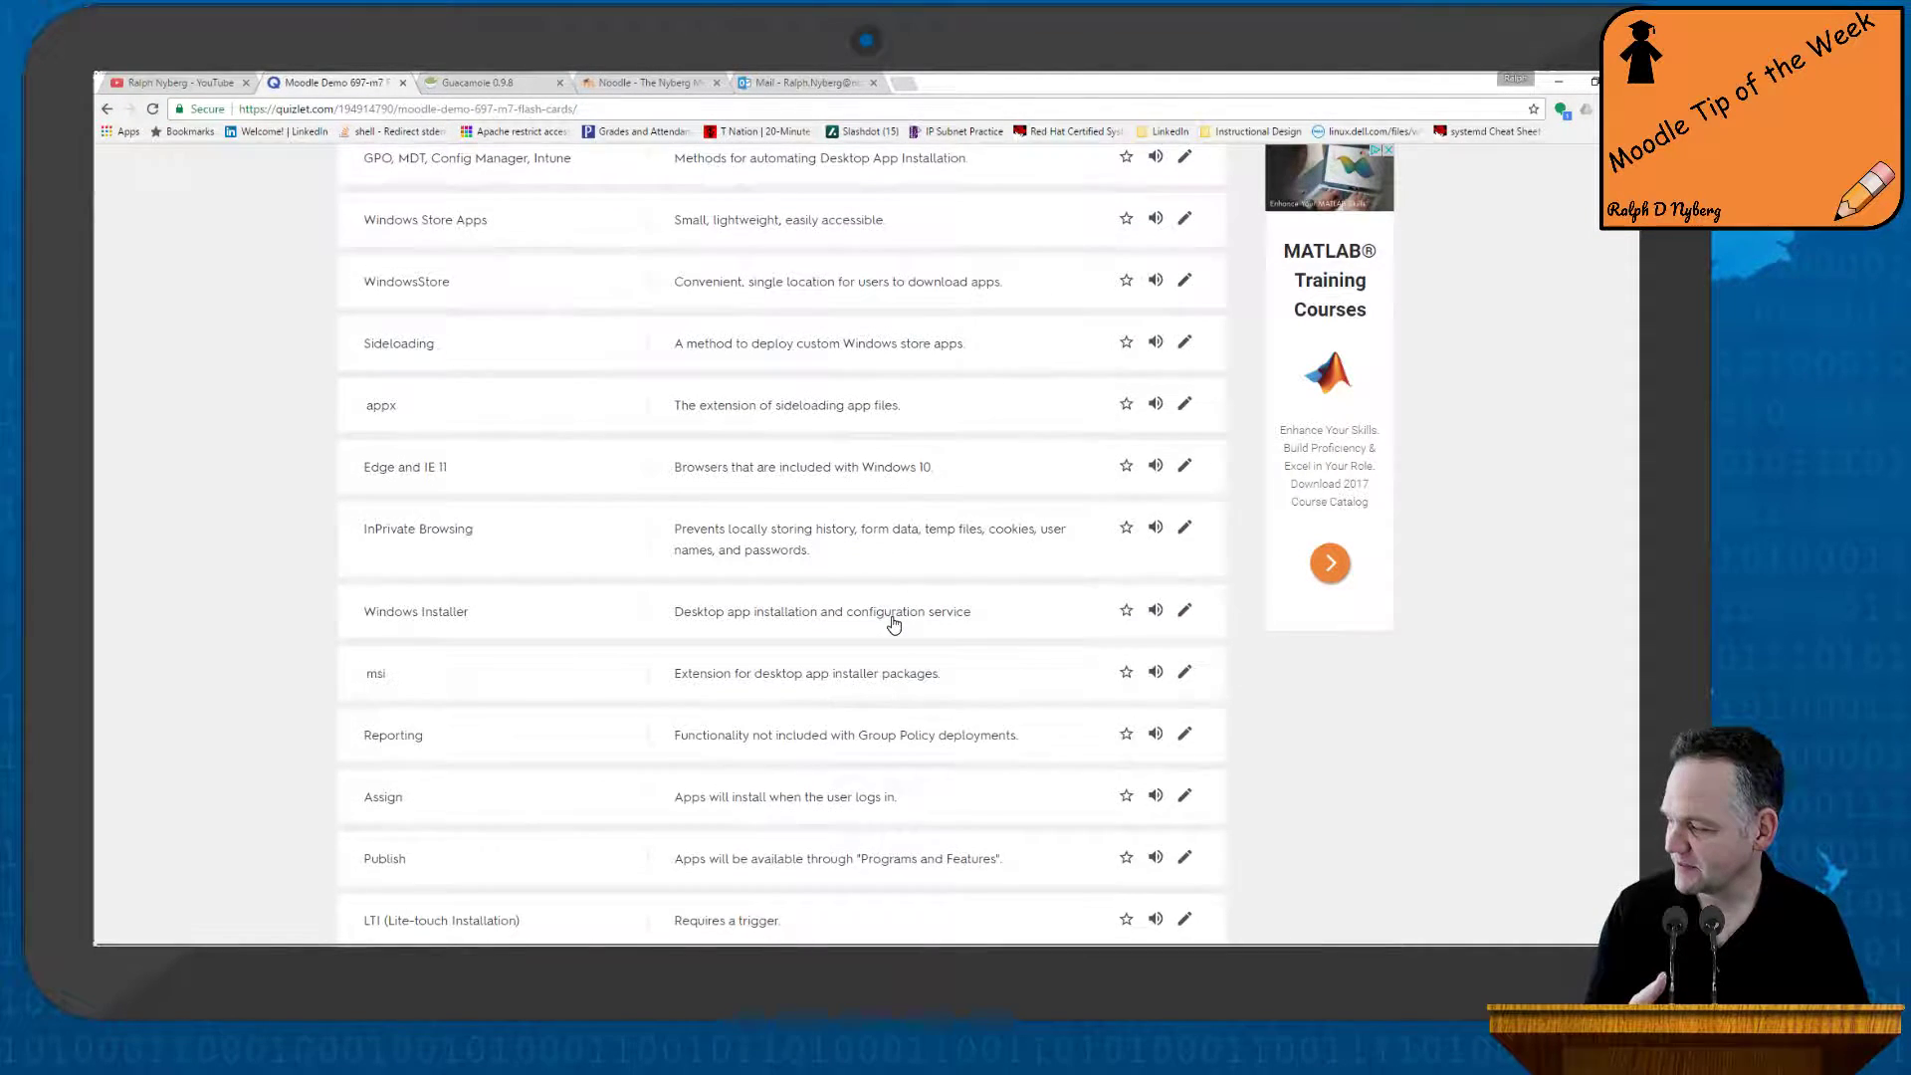
scroll(893, 623, "down", 3)
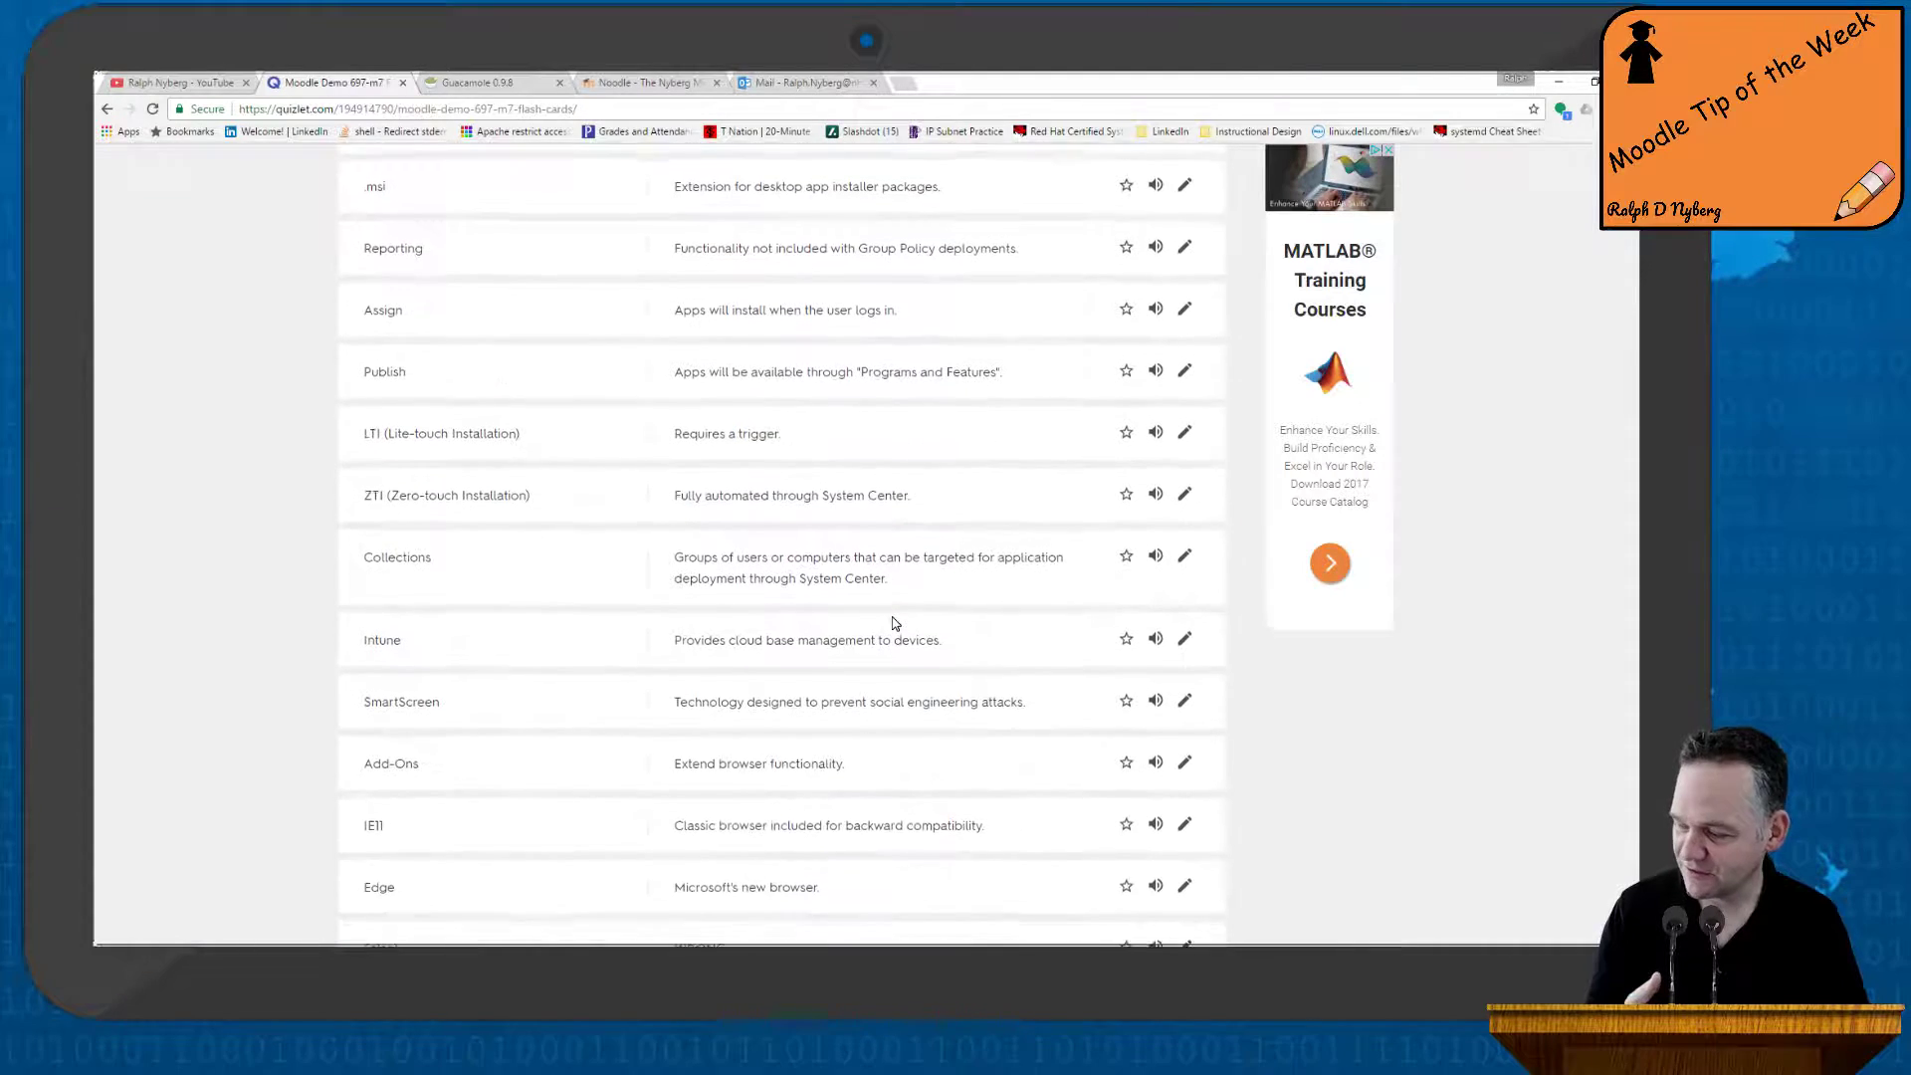
scroll(914, 624, "down", 3)
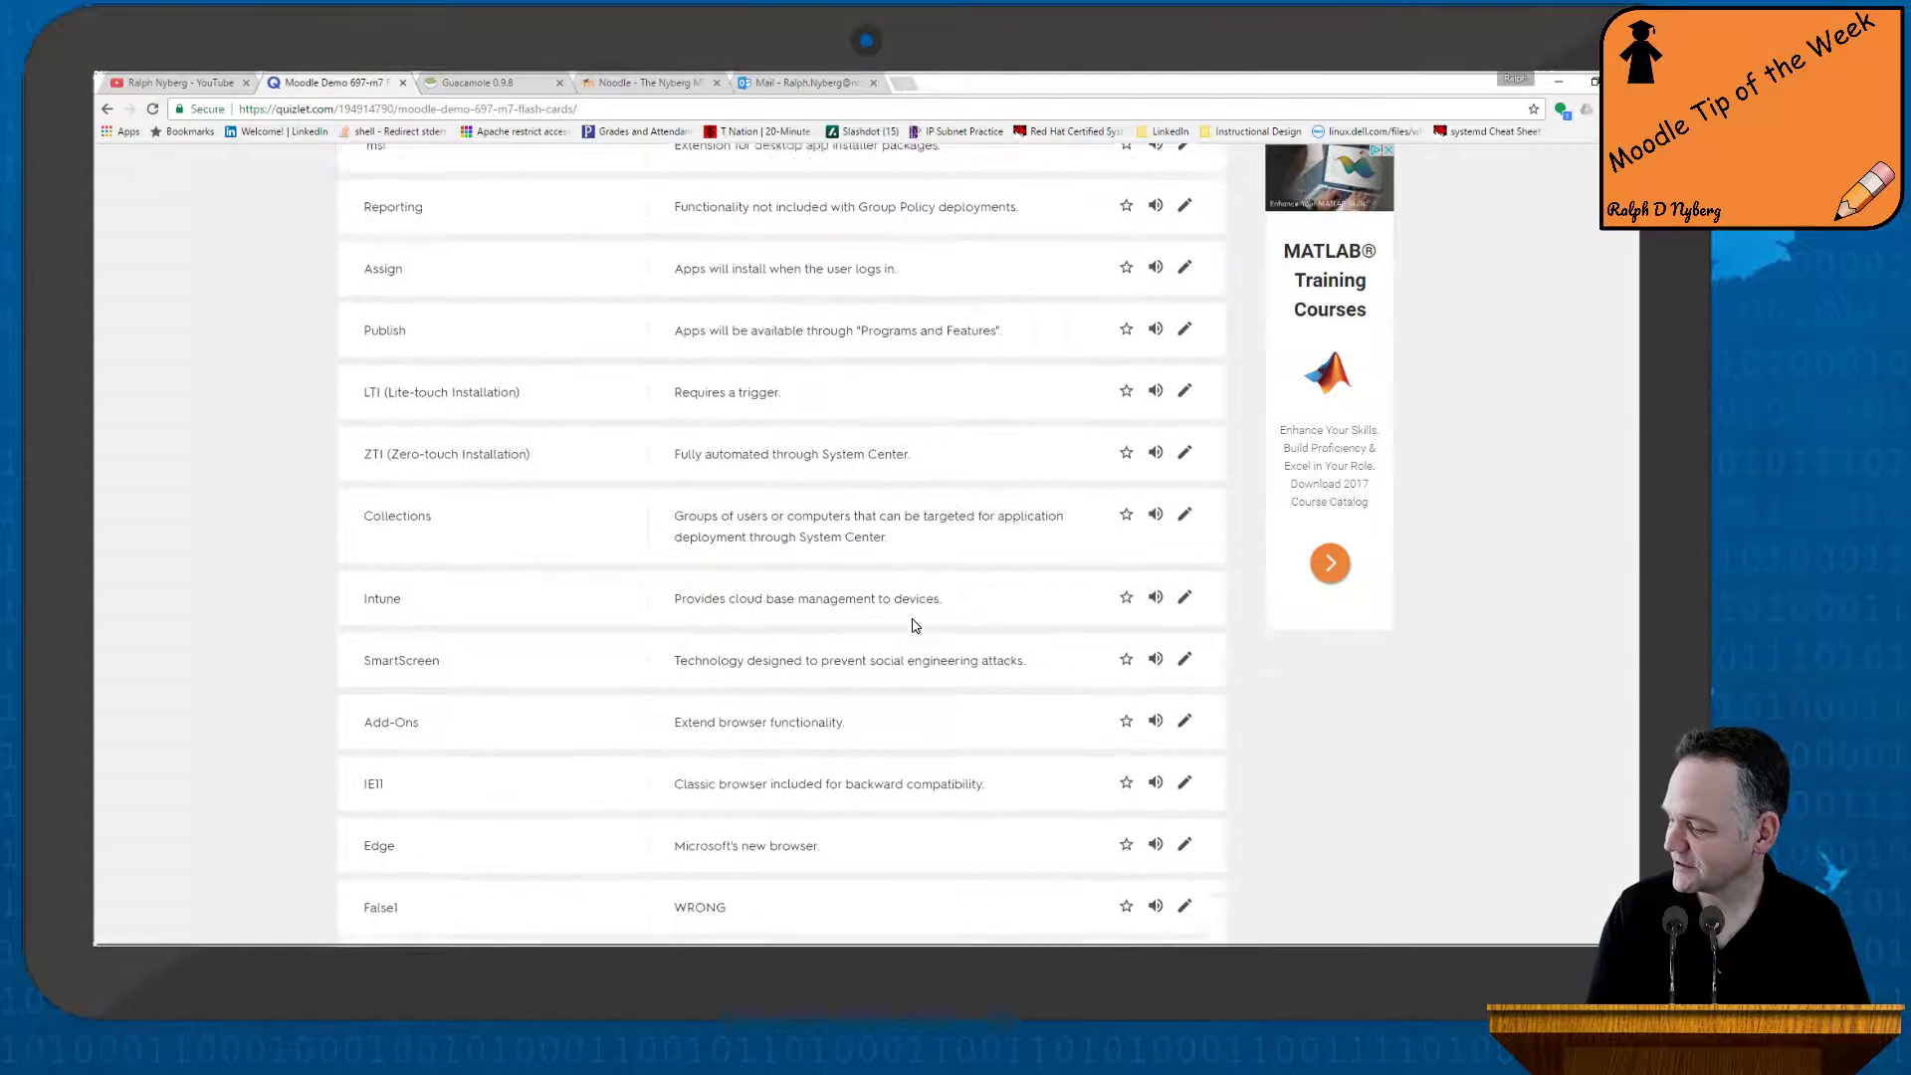
scroll(909, 627, "down", 2)
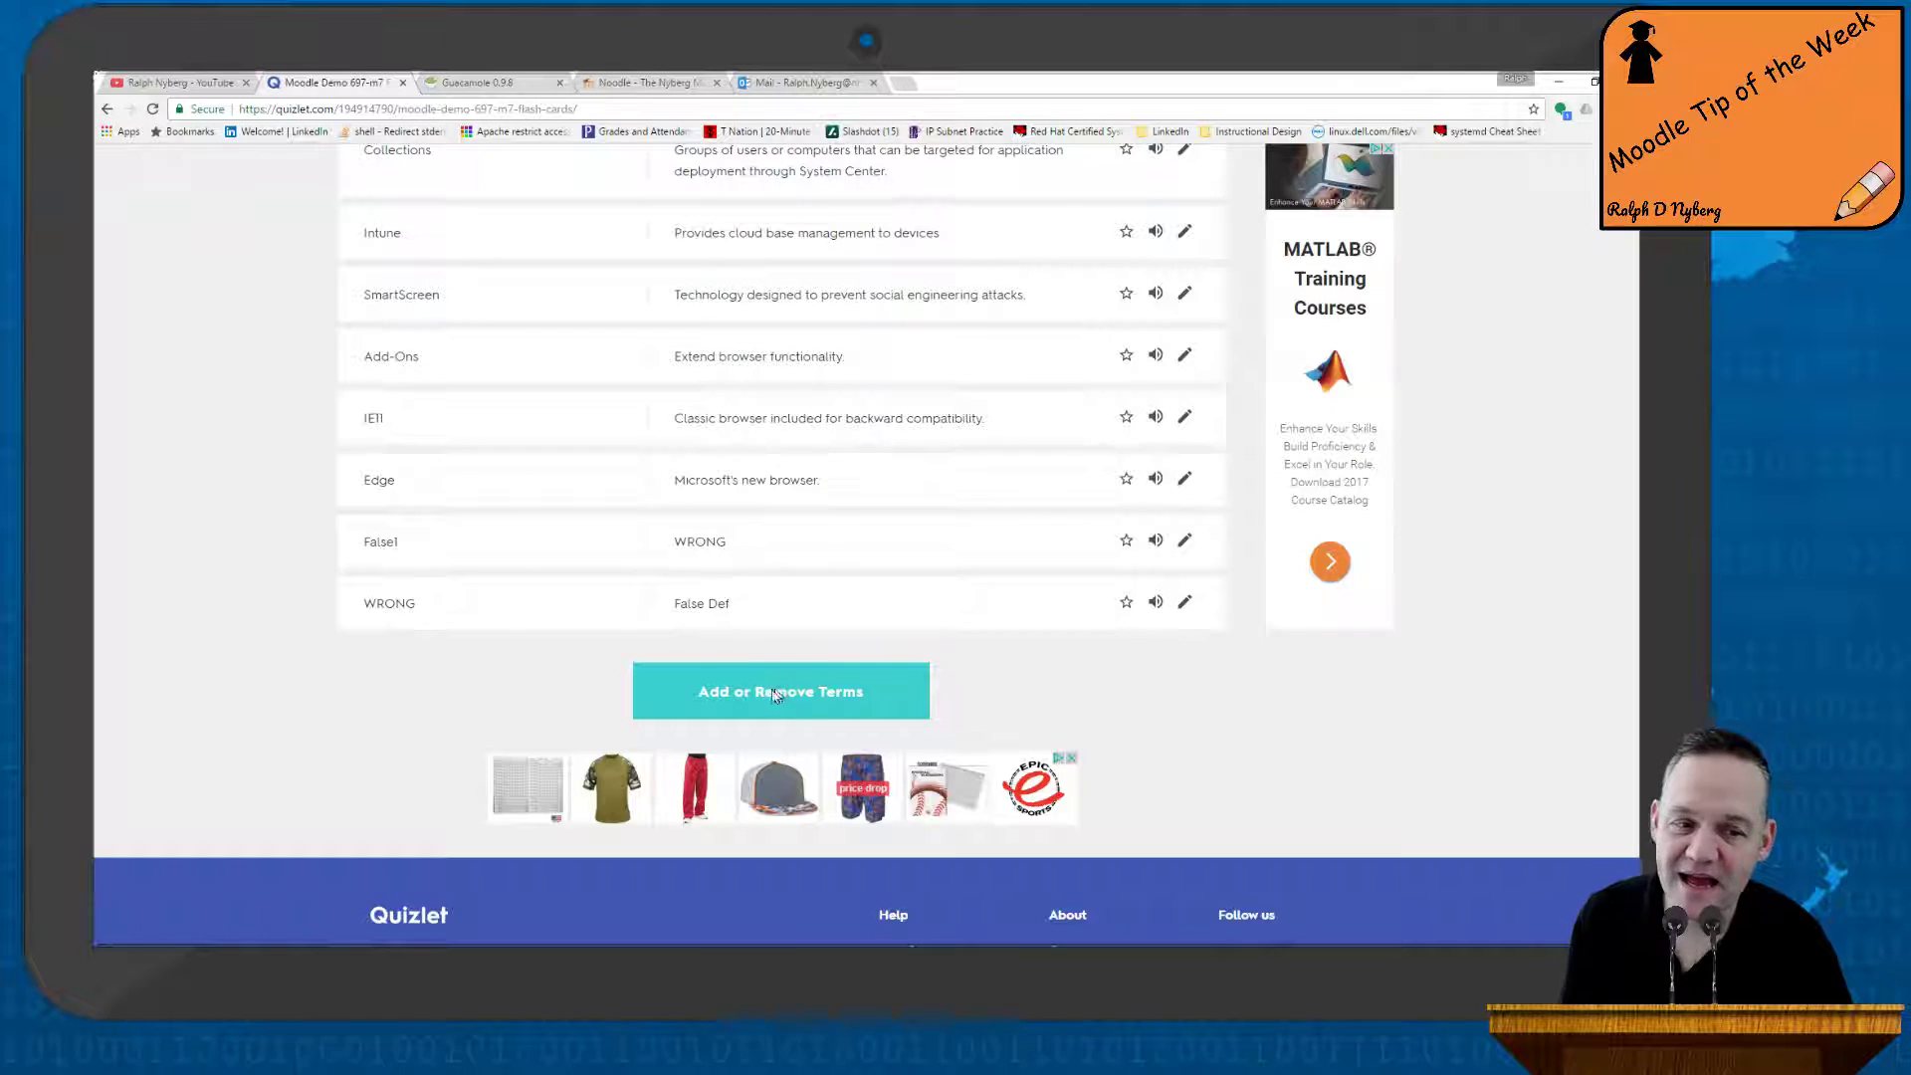
Add a new card to the set with the term "List" and a multi-line definition containing "term" and "termb"
left_click(721, 702)
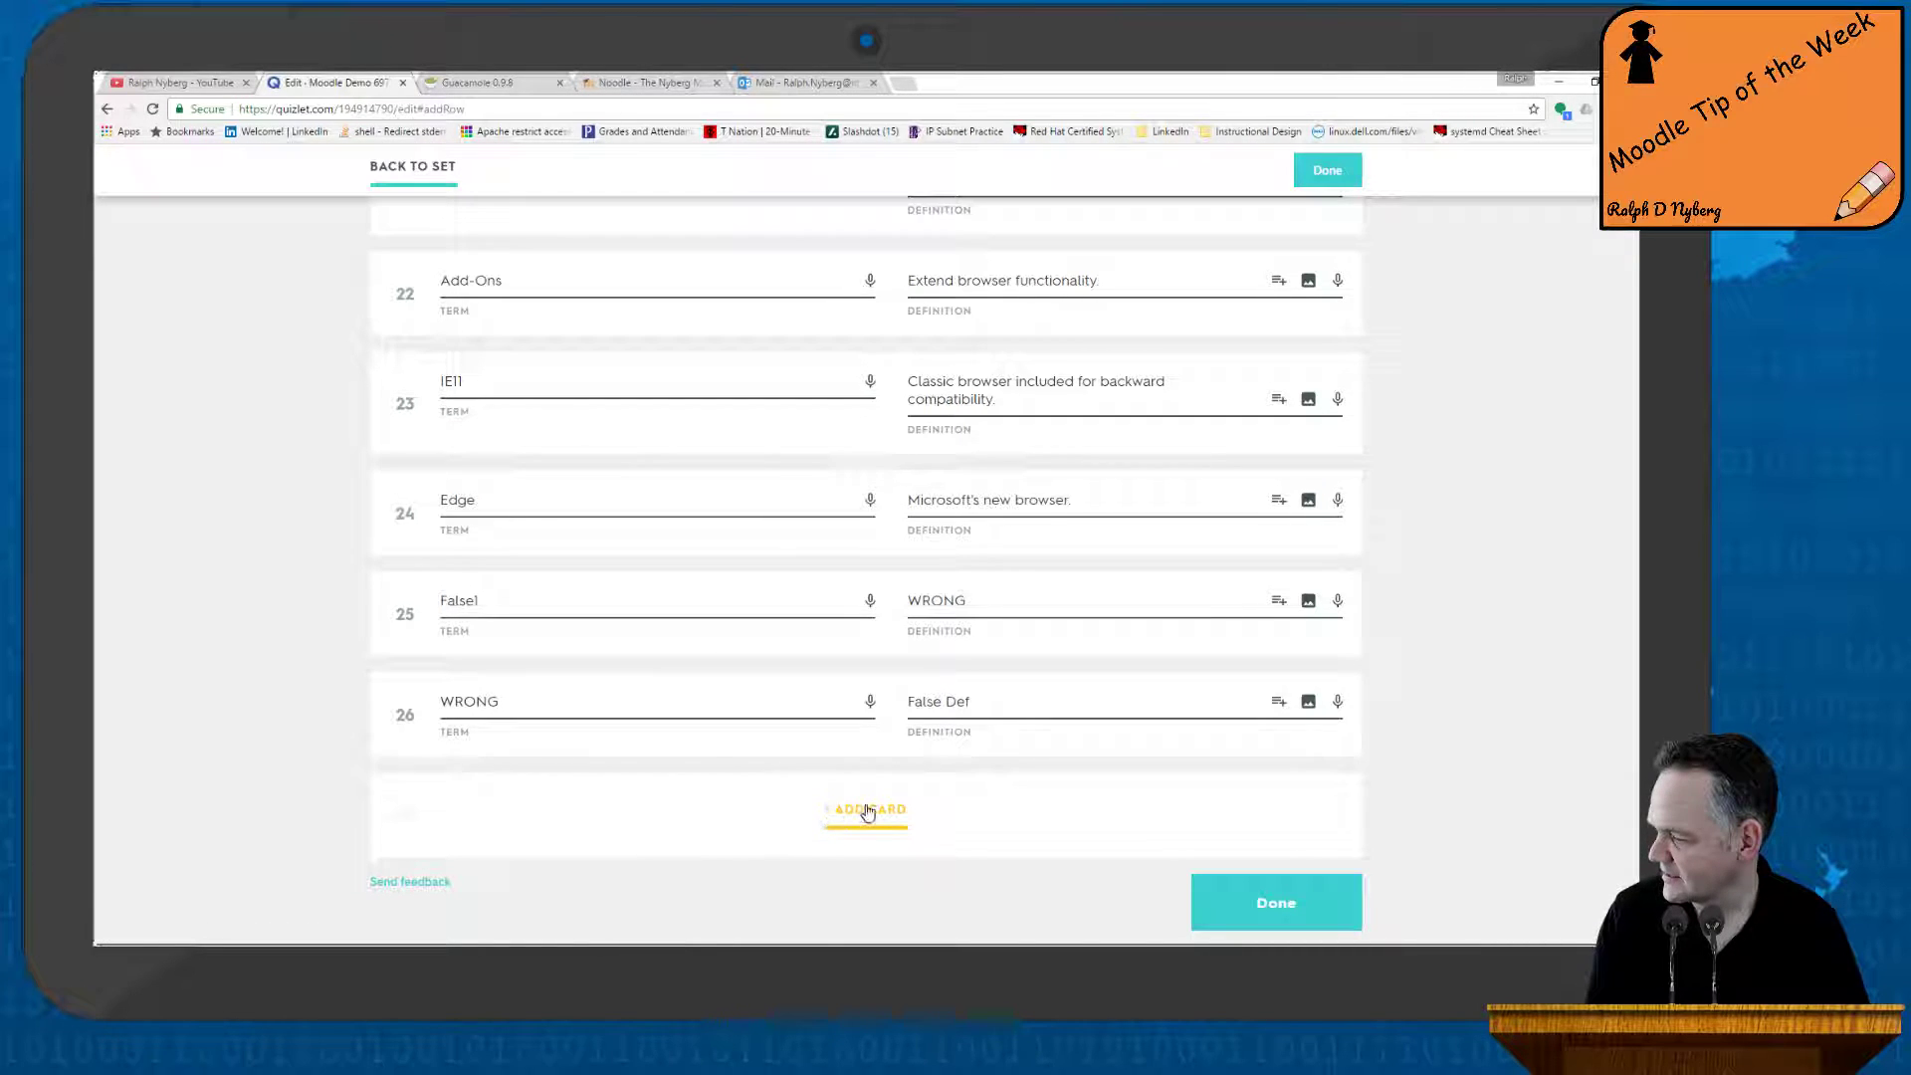
left_click(868, 811)
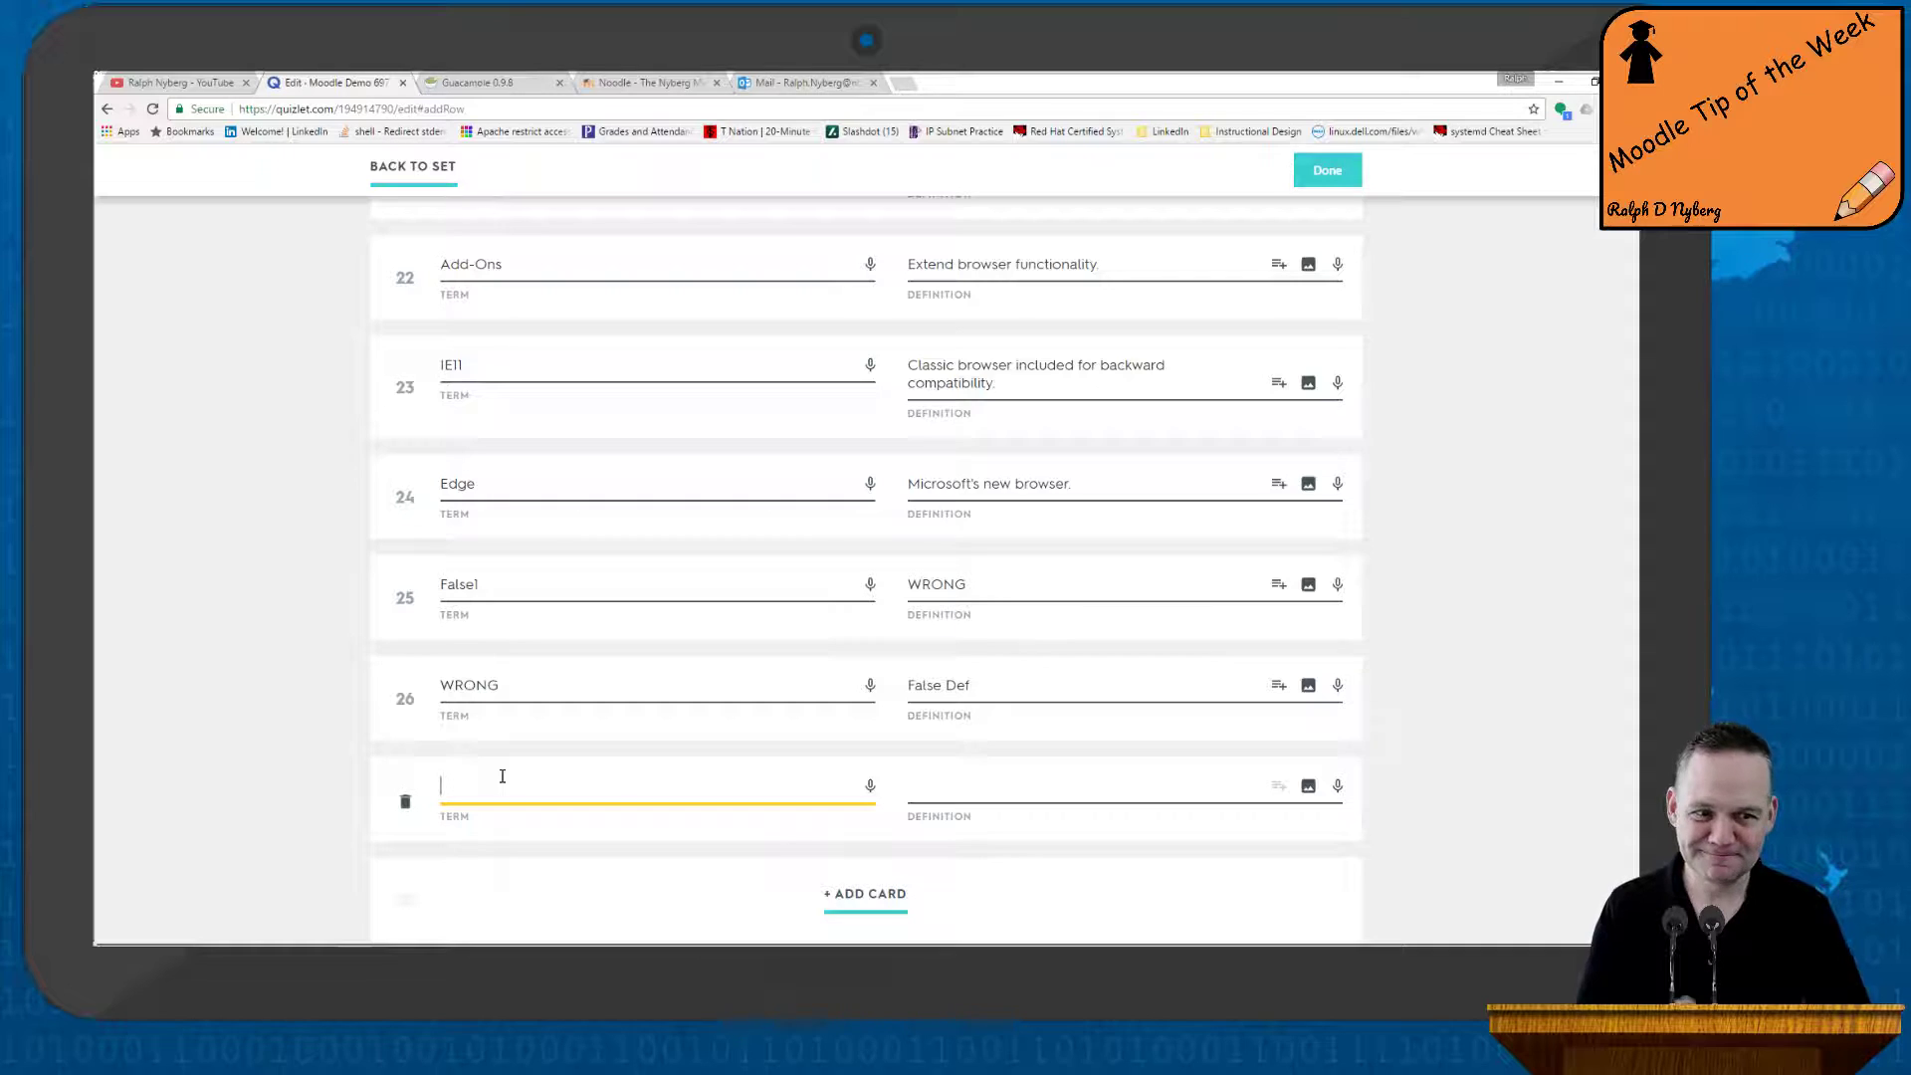
type("List")
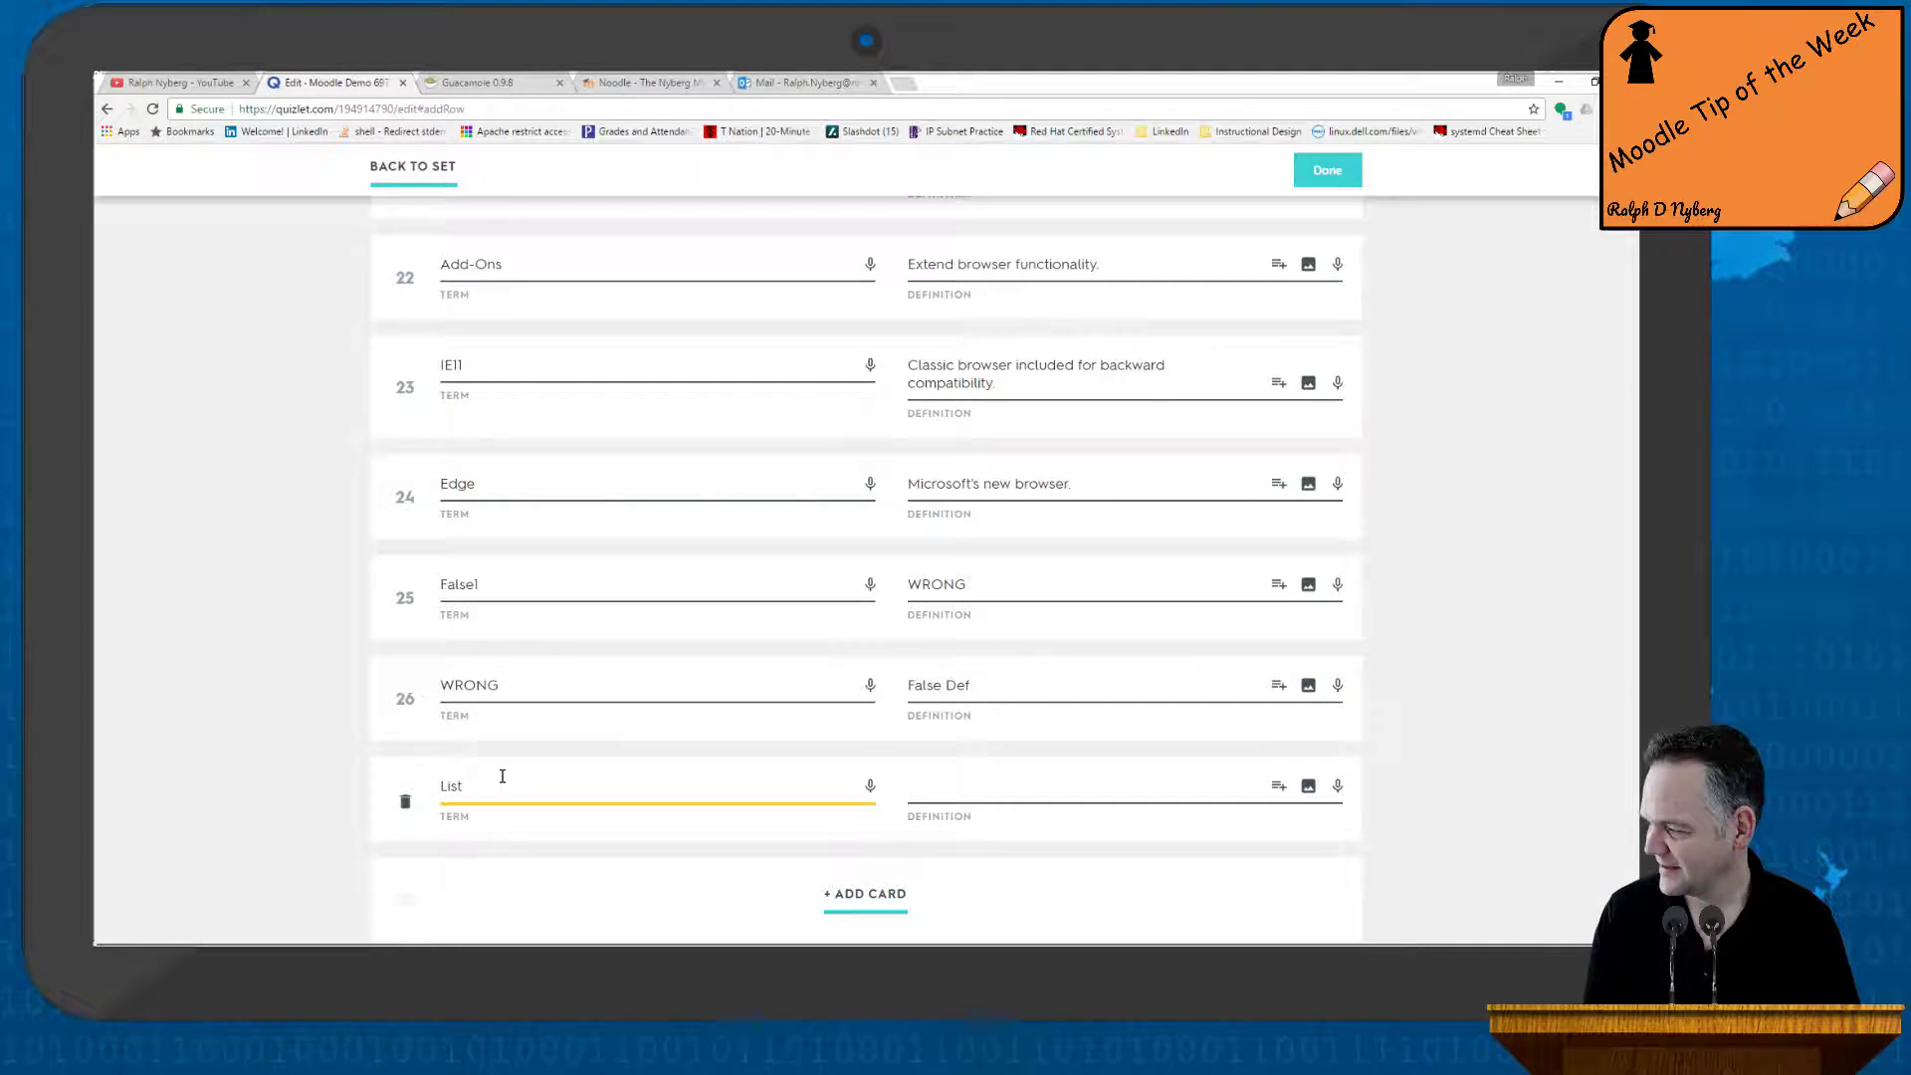
left_click(928, 788)
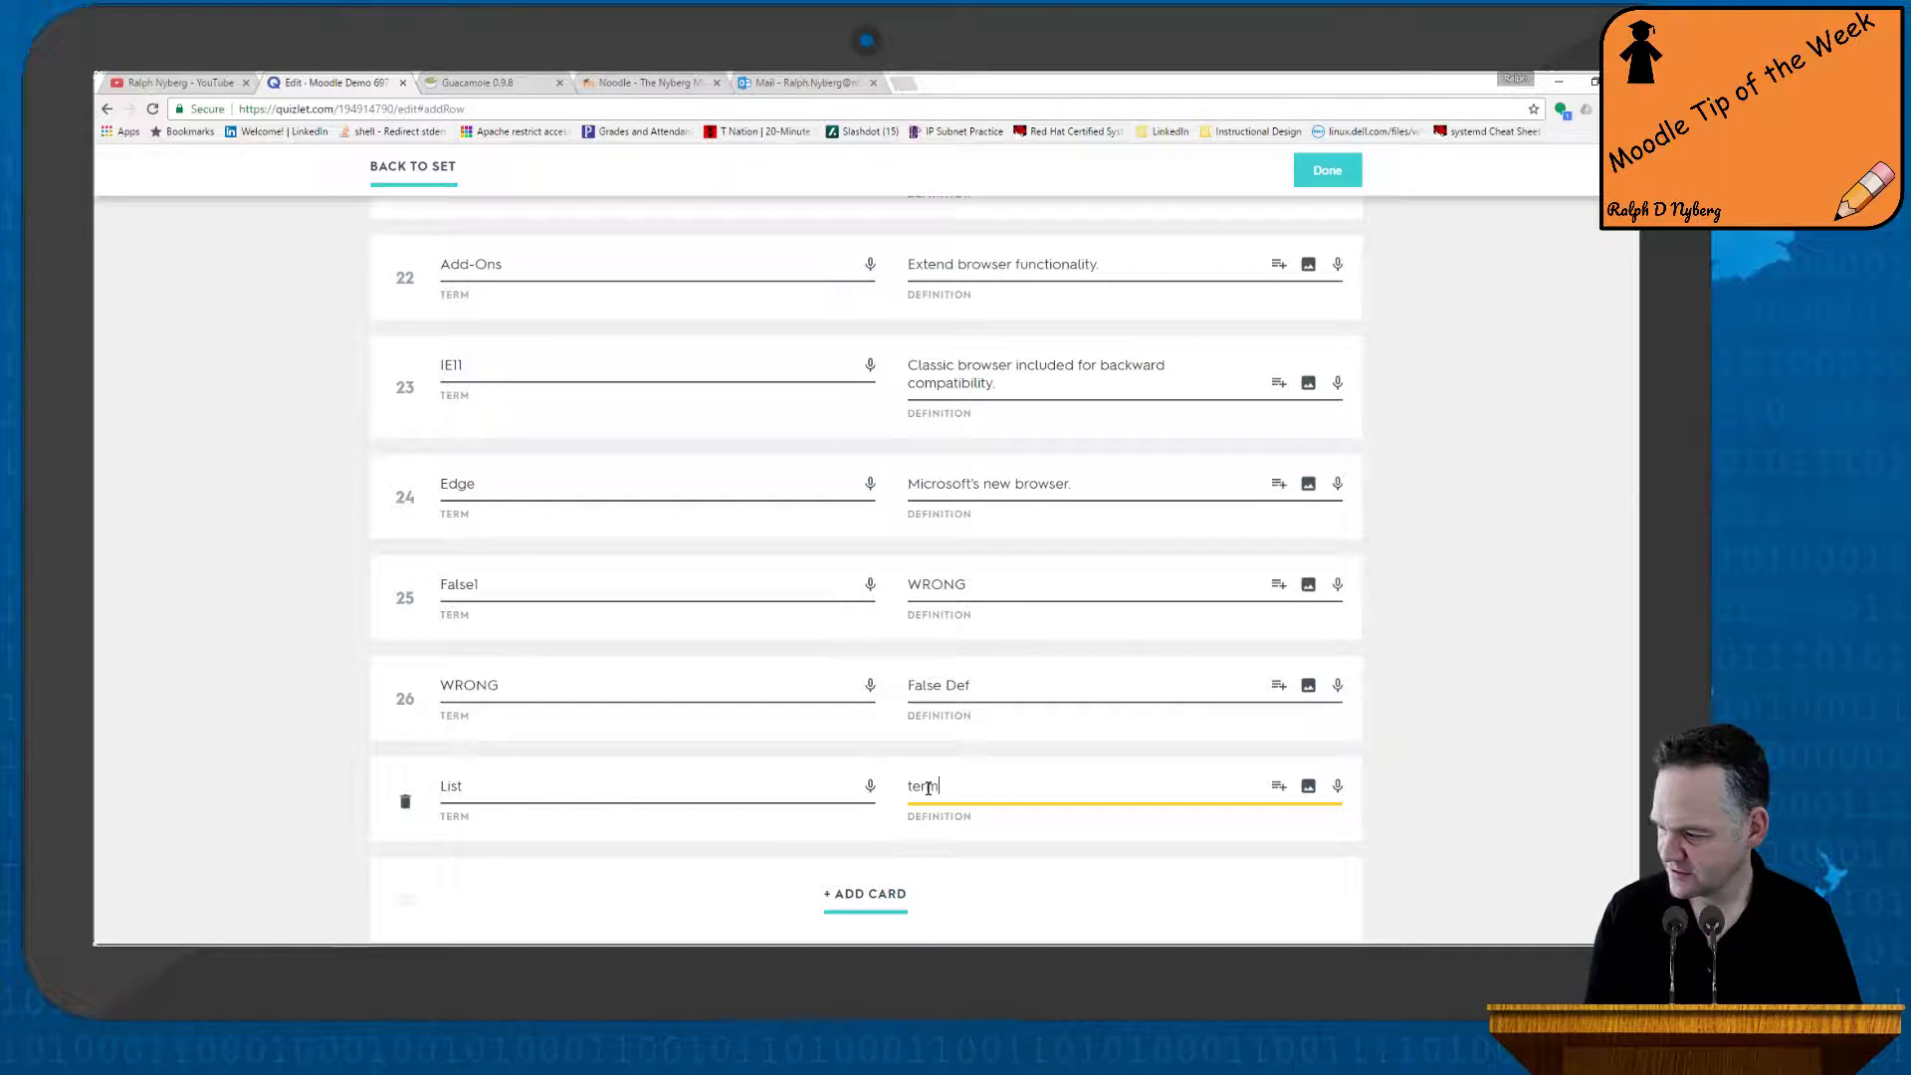
type("term")
key("Return")
type("termb")
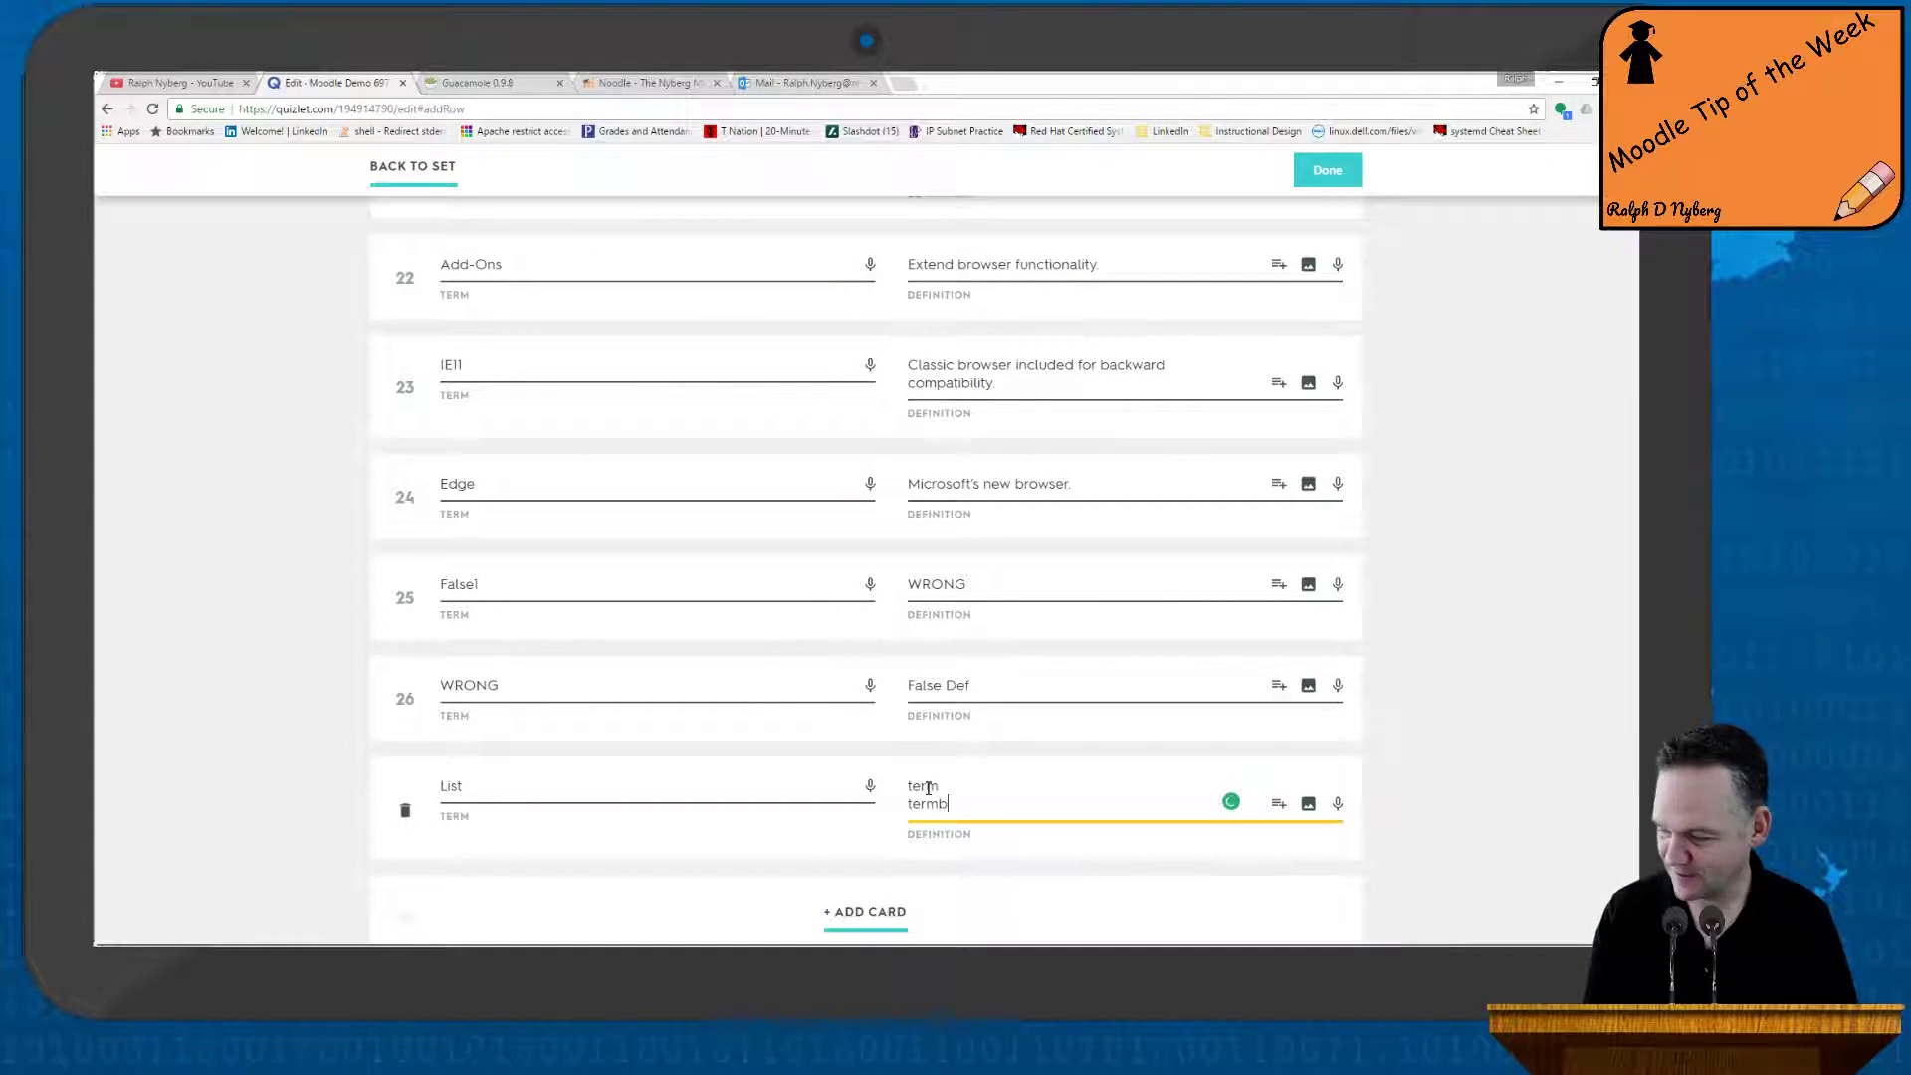
key("Return")
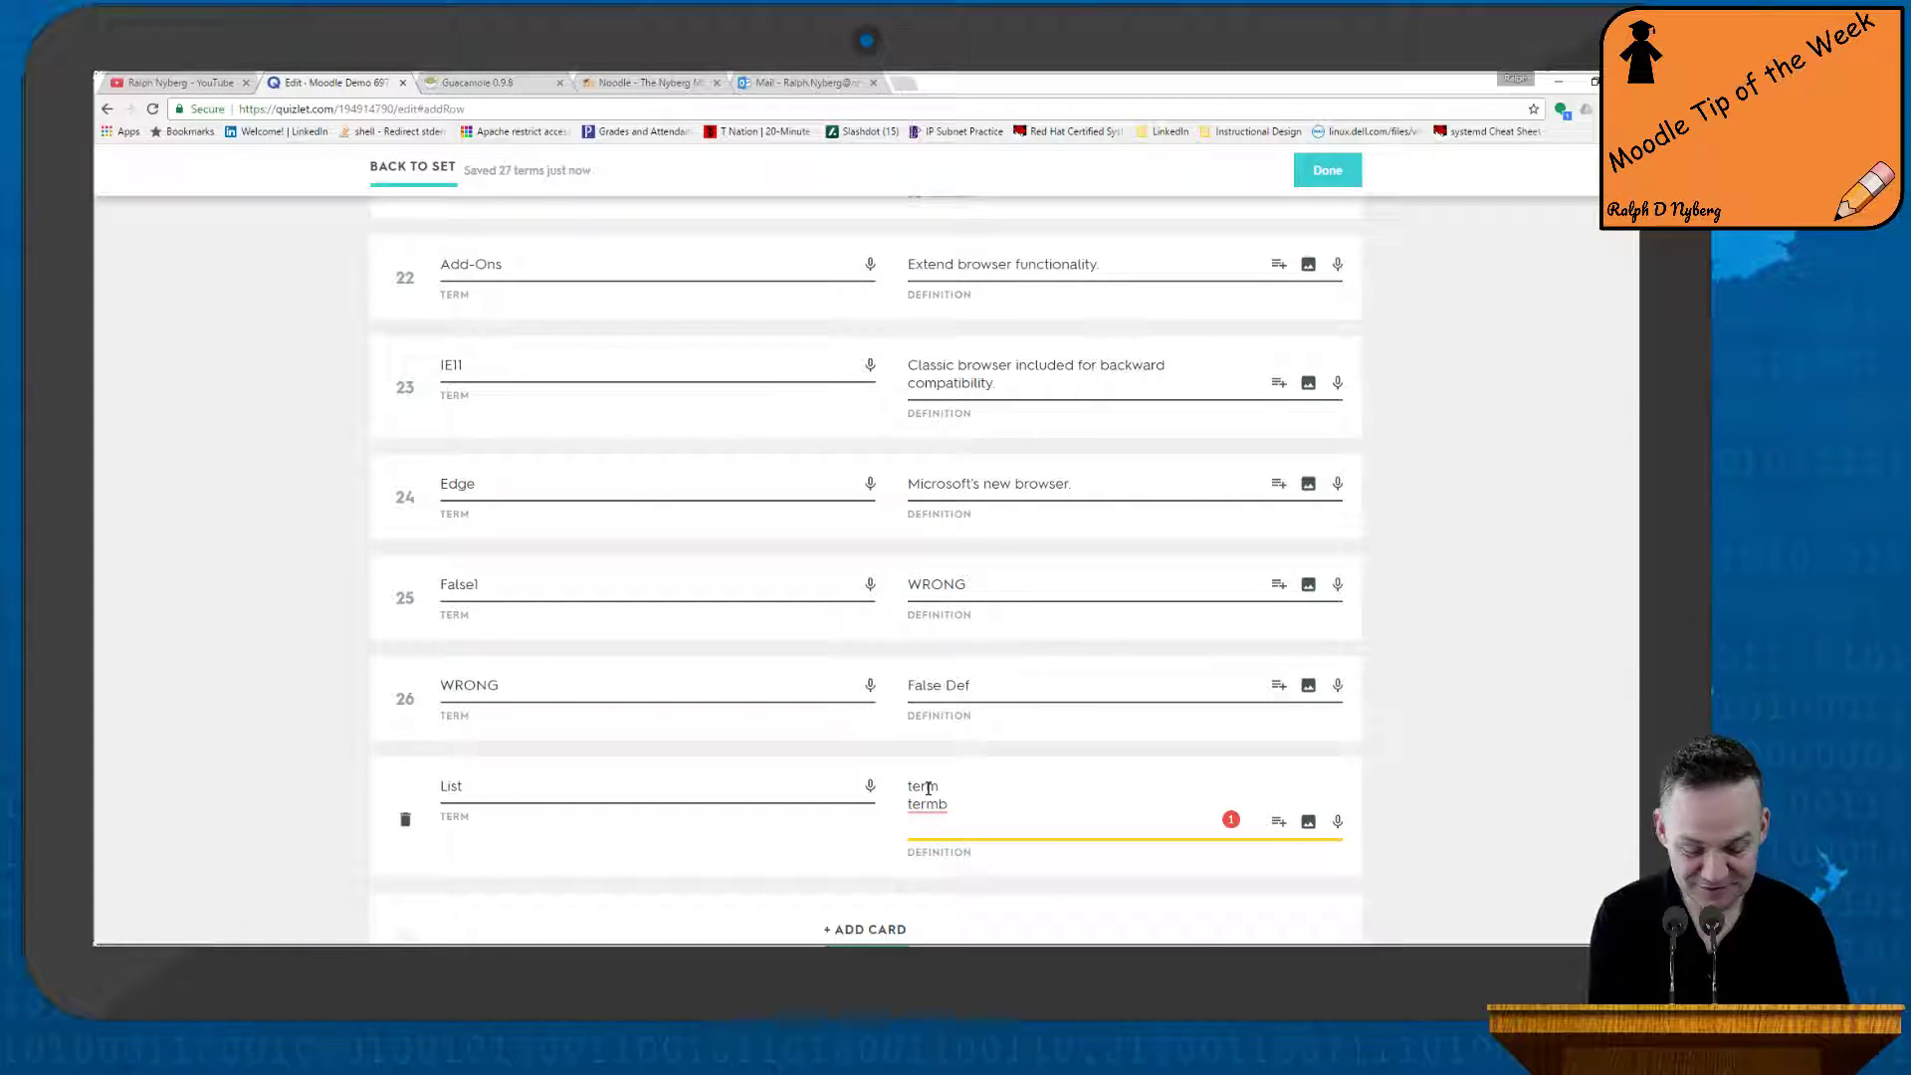
Clear the whole definition of the "List" card
key("BackSpace")
key("BackSpace")
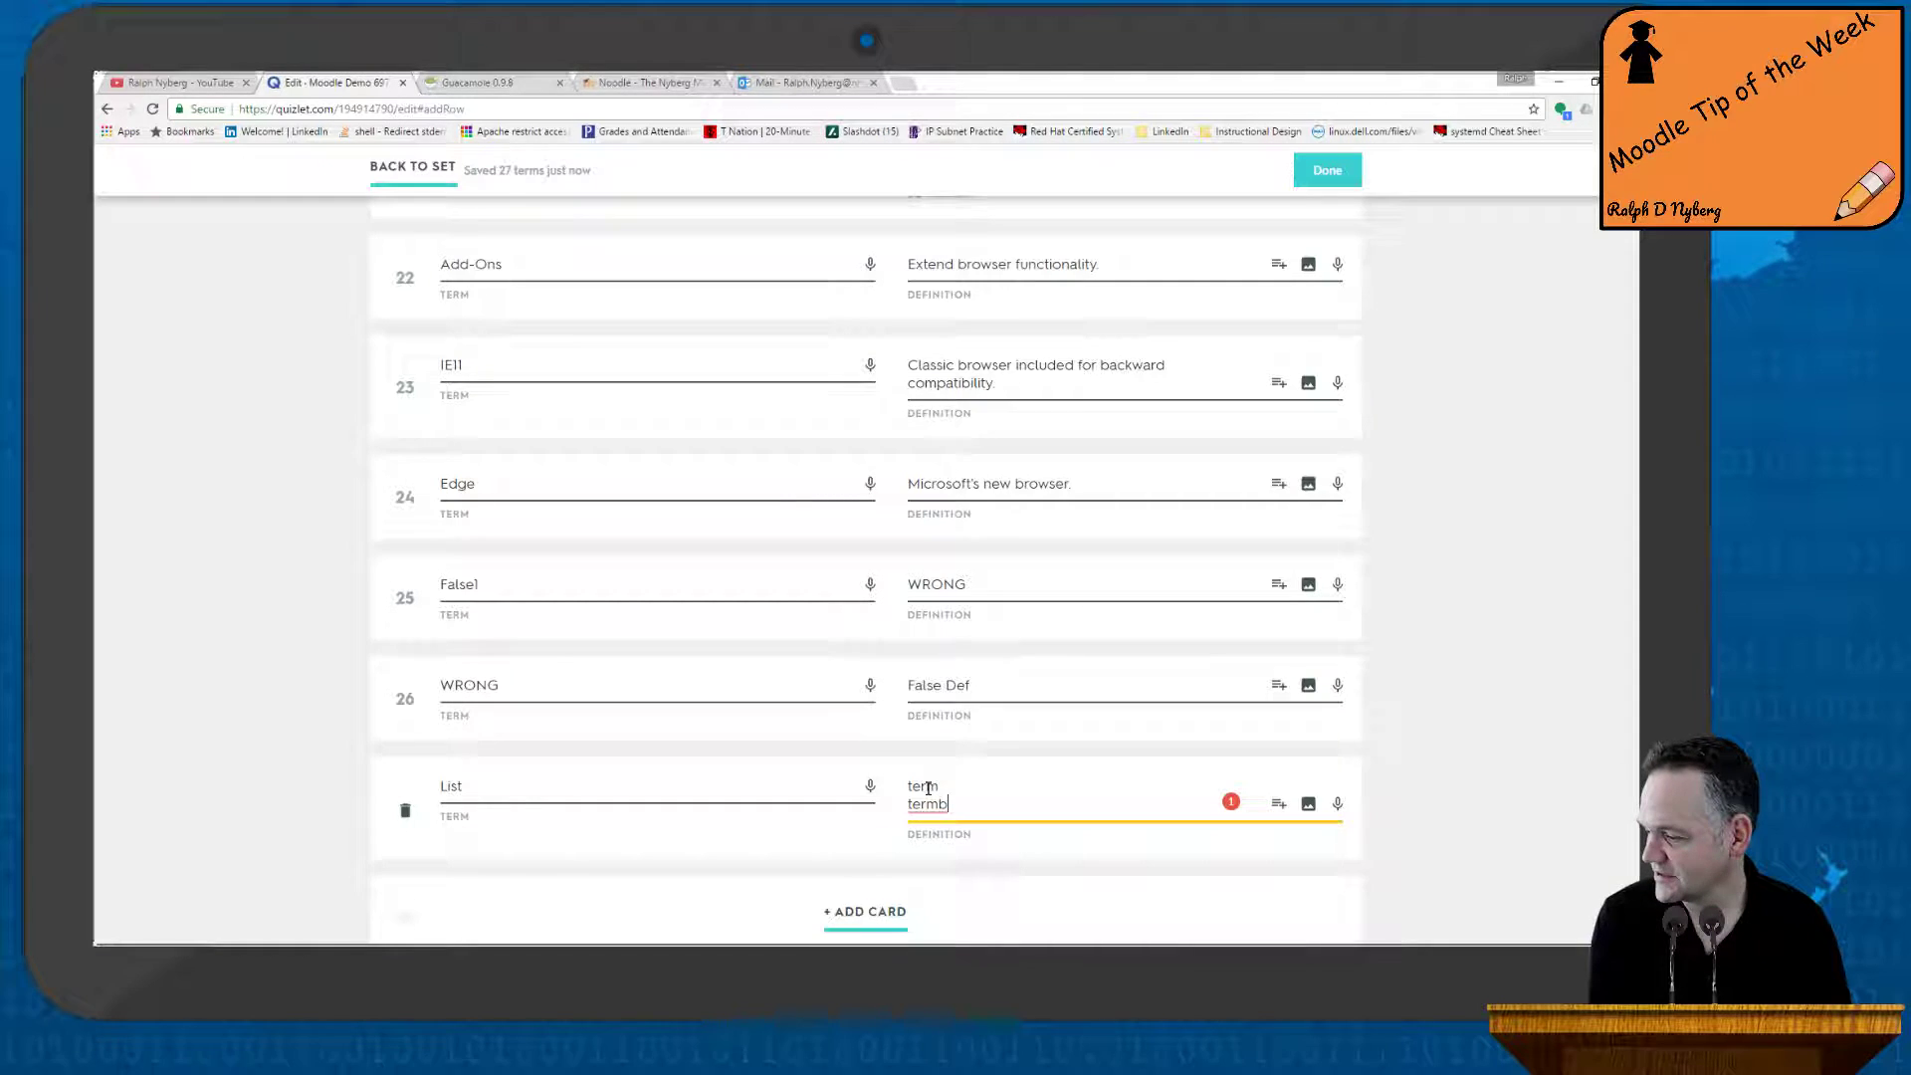
key("BackSpace")
key("BackSpace")
key("BackSpace")
key("BackSpace")
key("BackSpace")
key("BackSpace")
key("BackSpace")
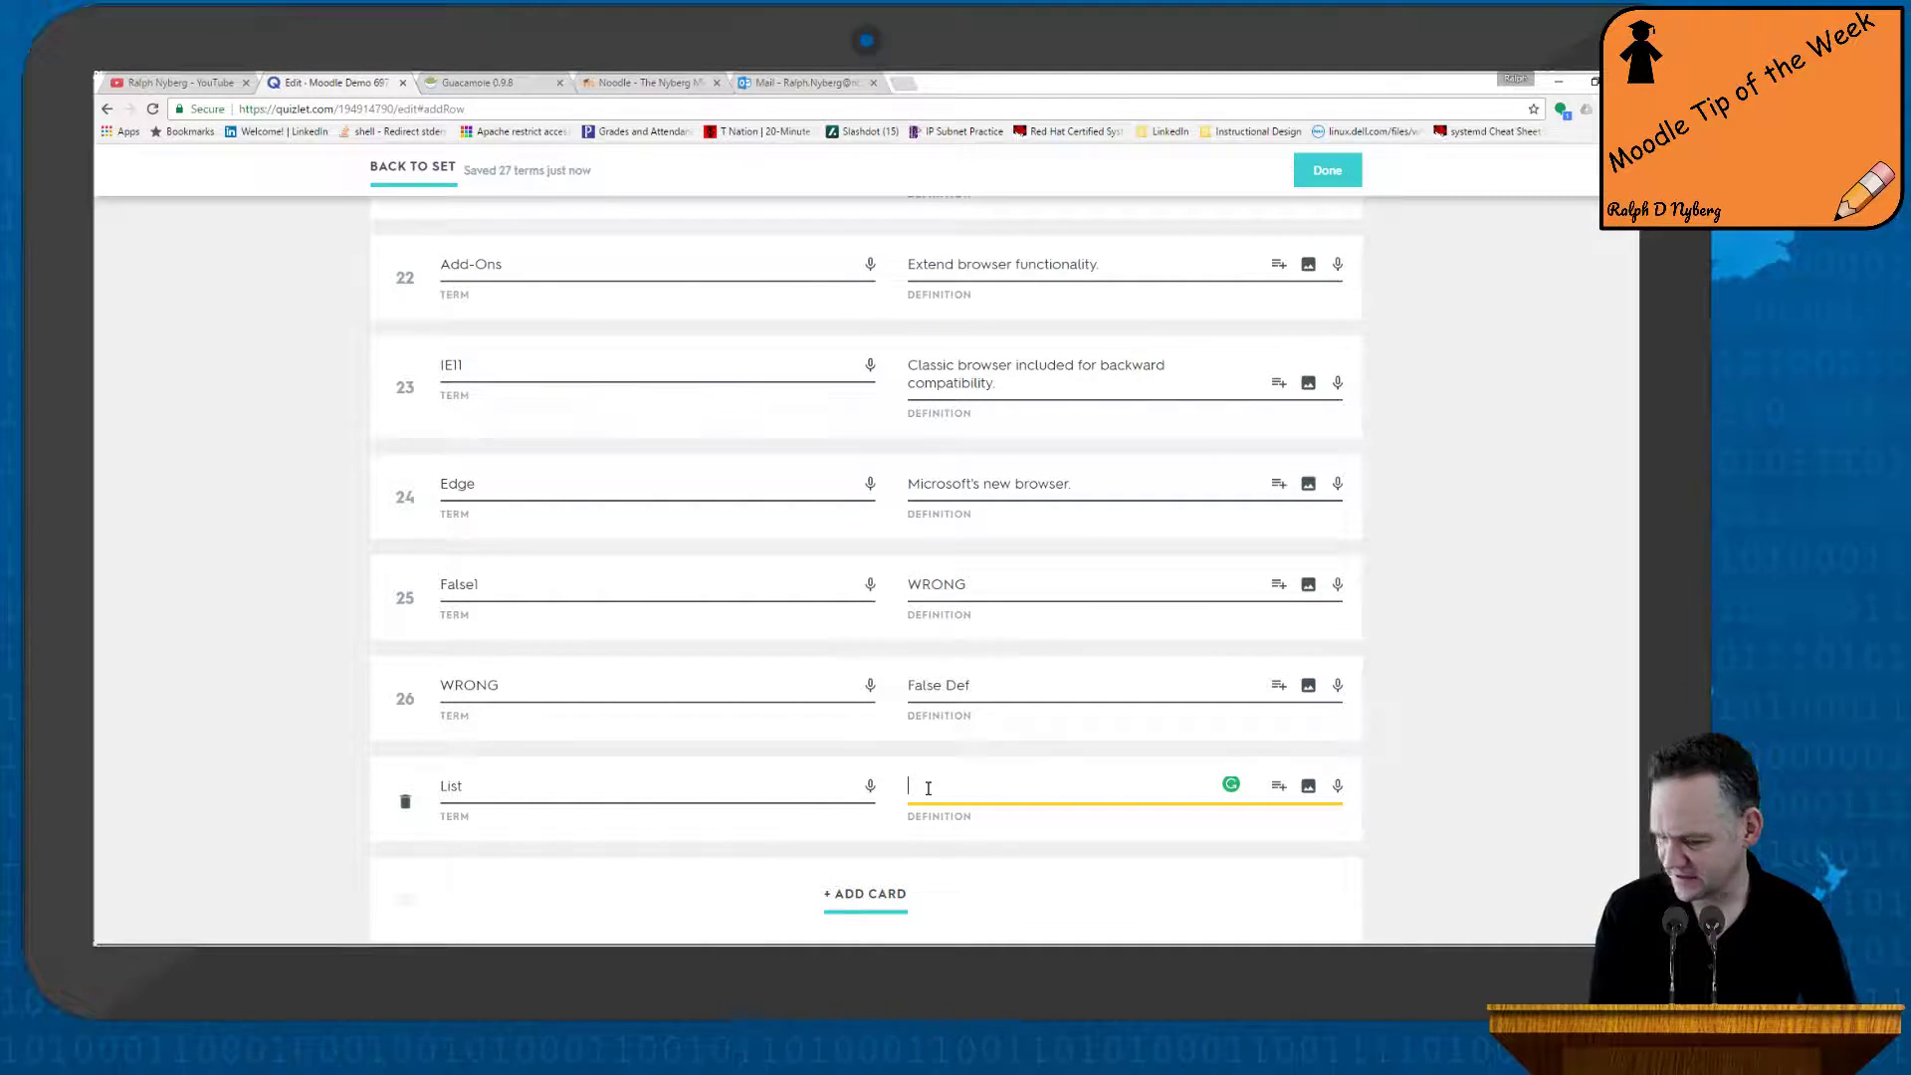
Set the "List" card's definition to the single line "q" and finish editing the set
type("q")
key("Return")
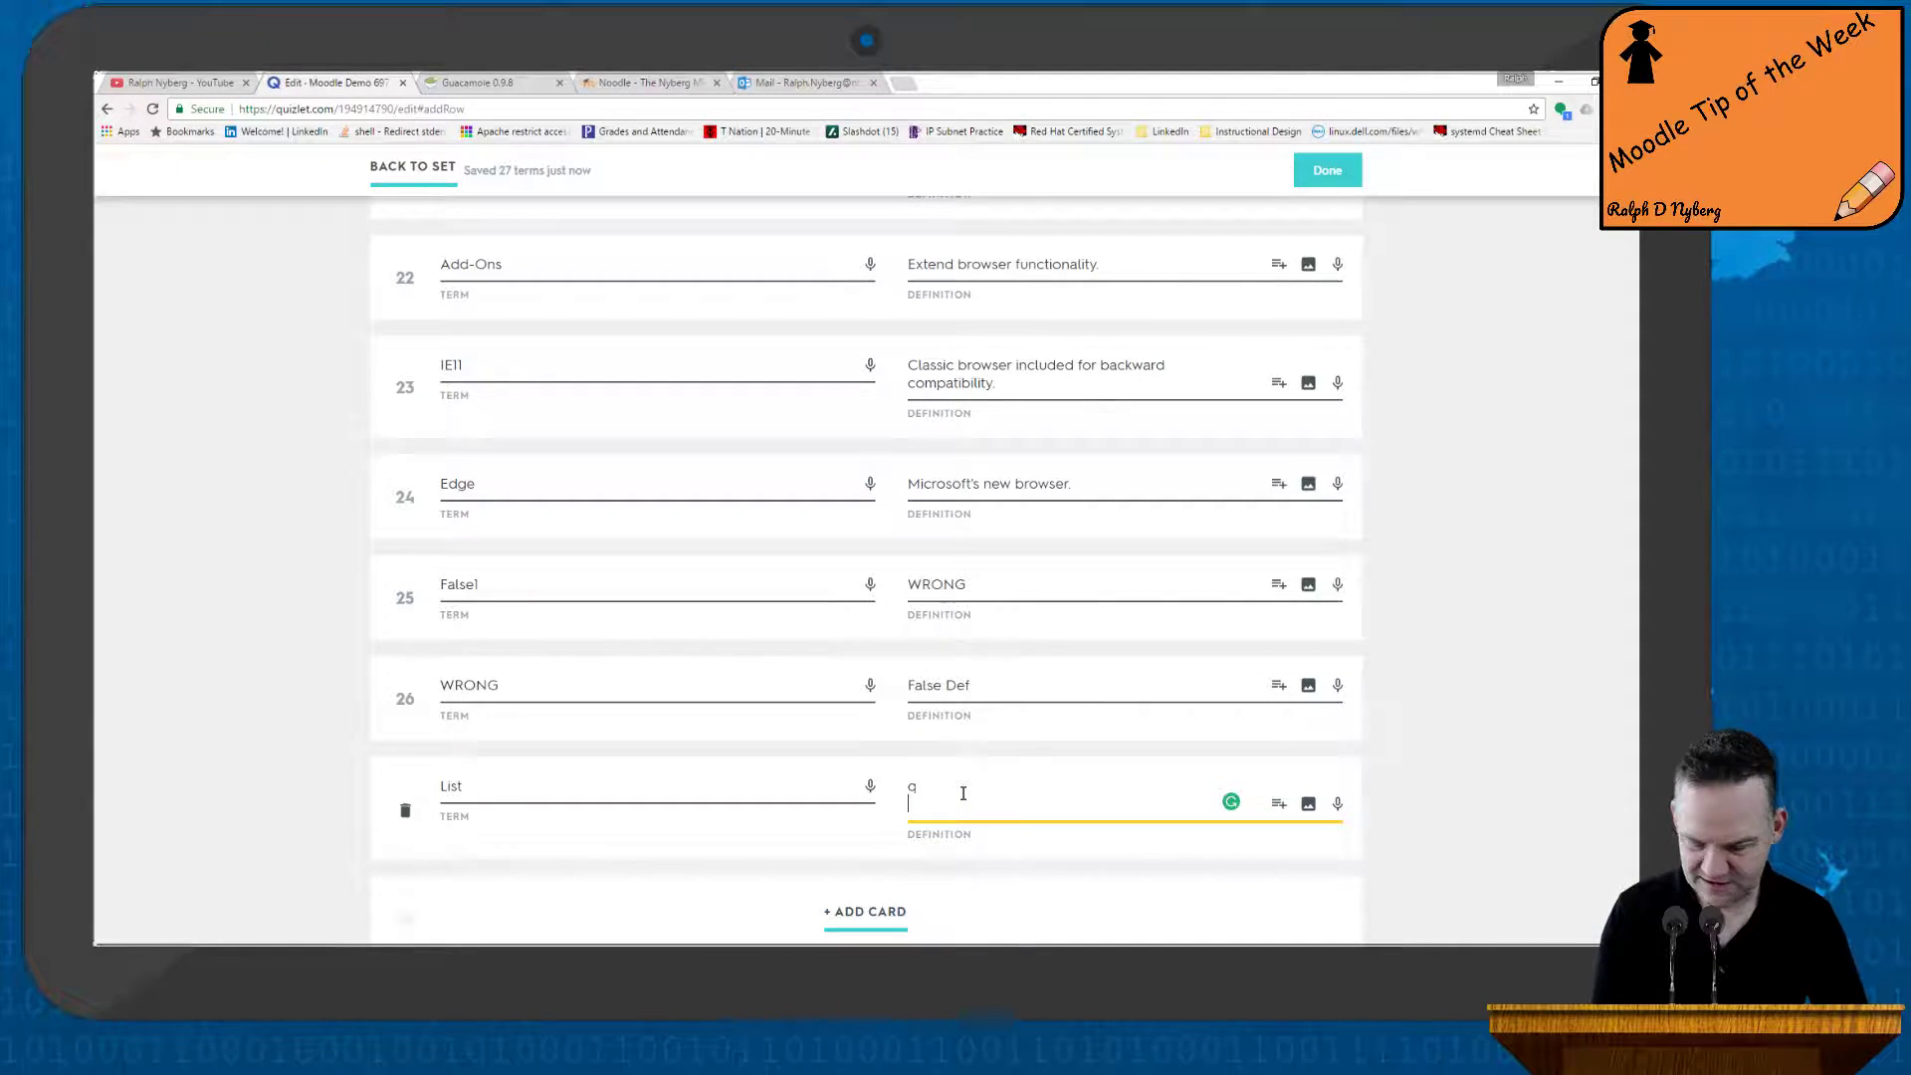
key("BackSpace")
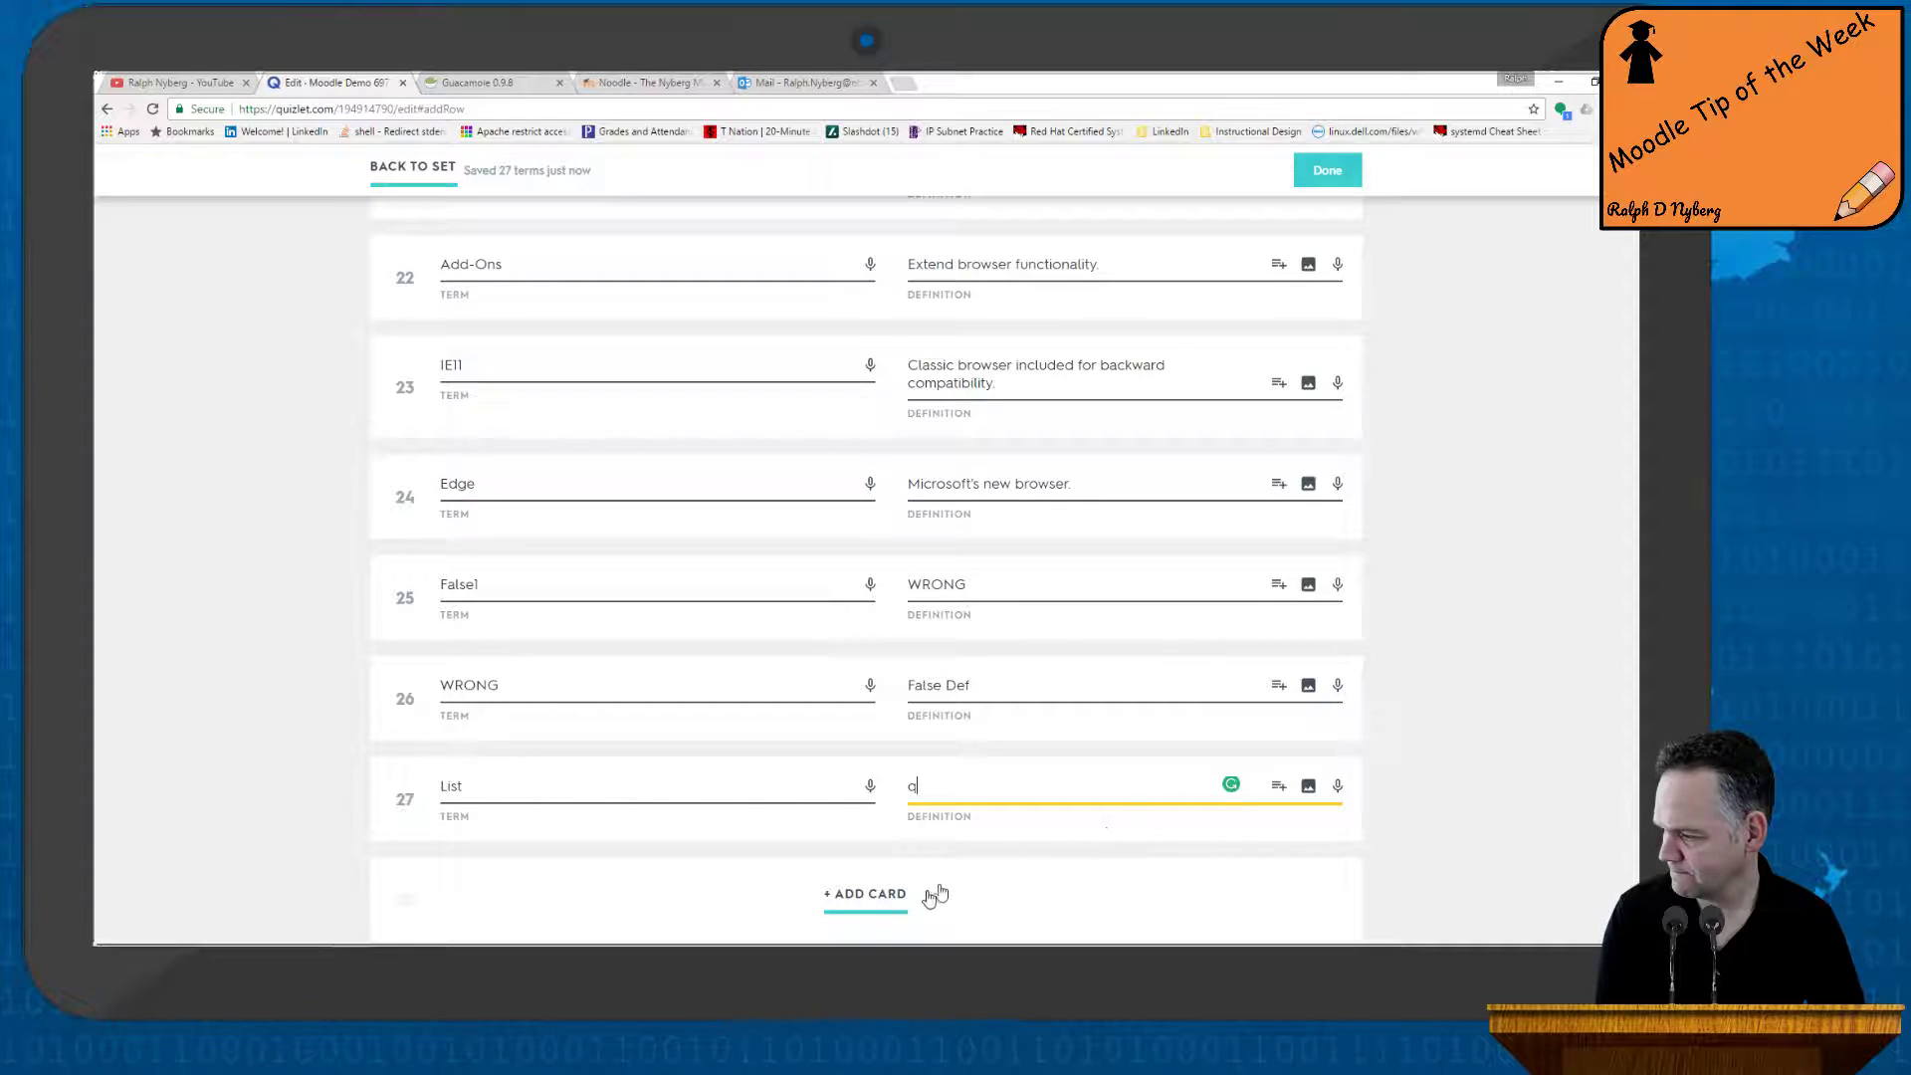
left_click(771, 825)
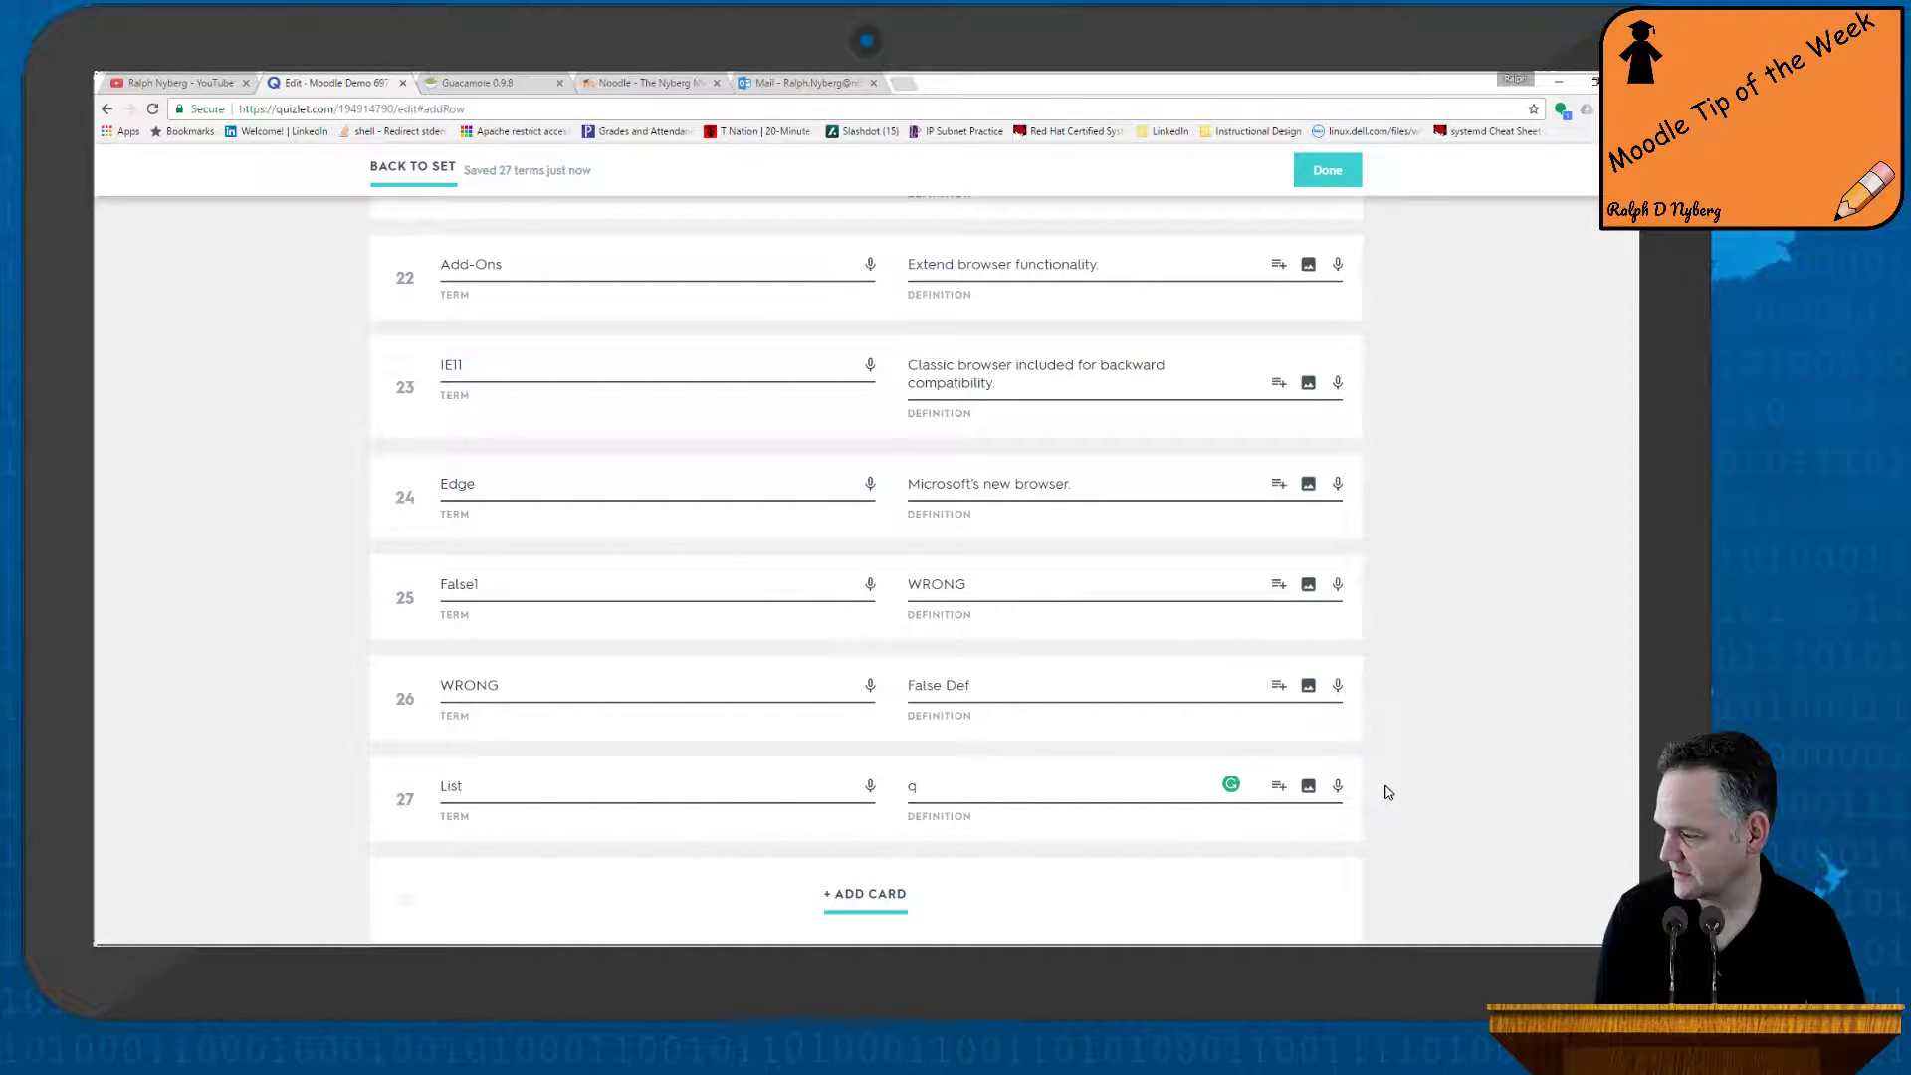
scroll(1389, 792, "up", 2)
scroll(1388, 792, "down", 1)
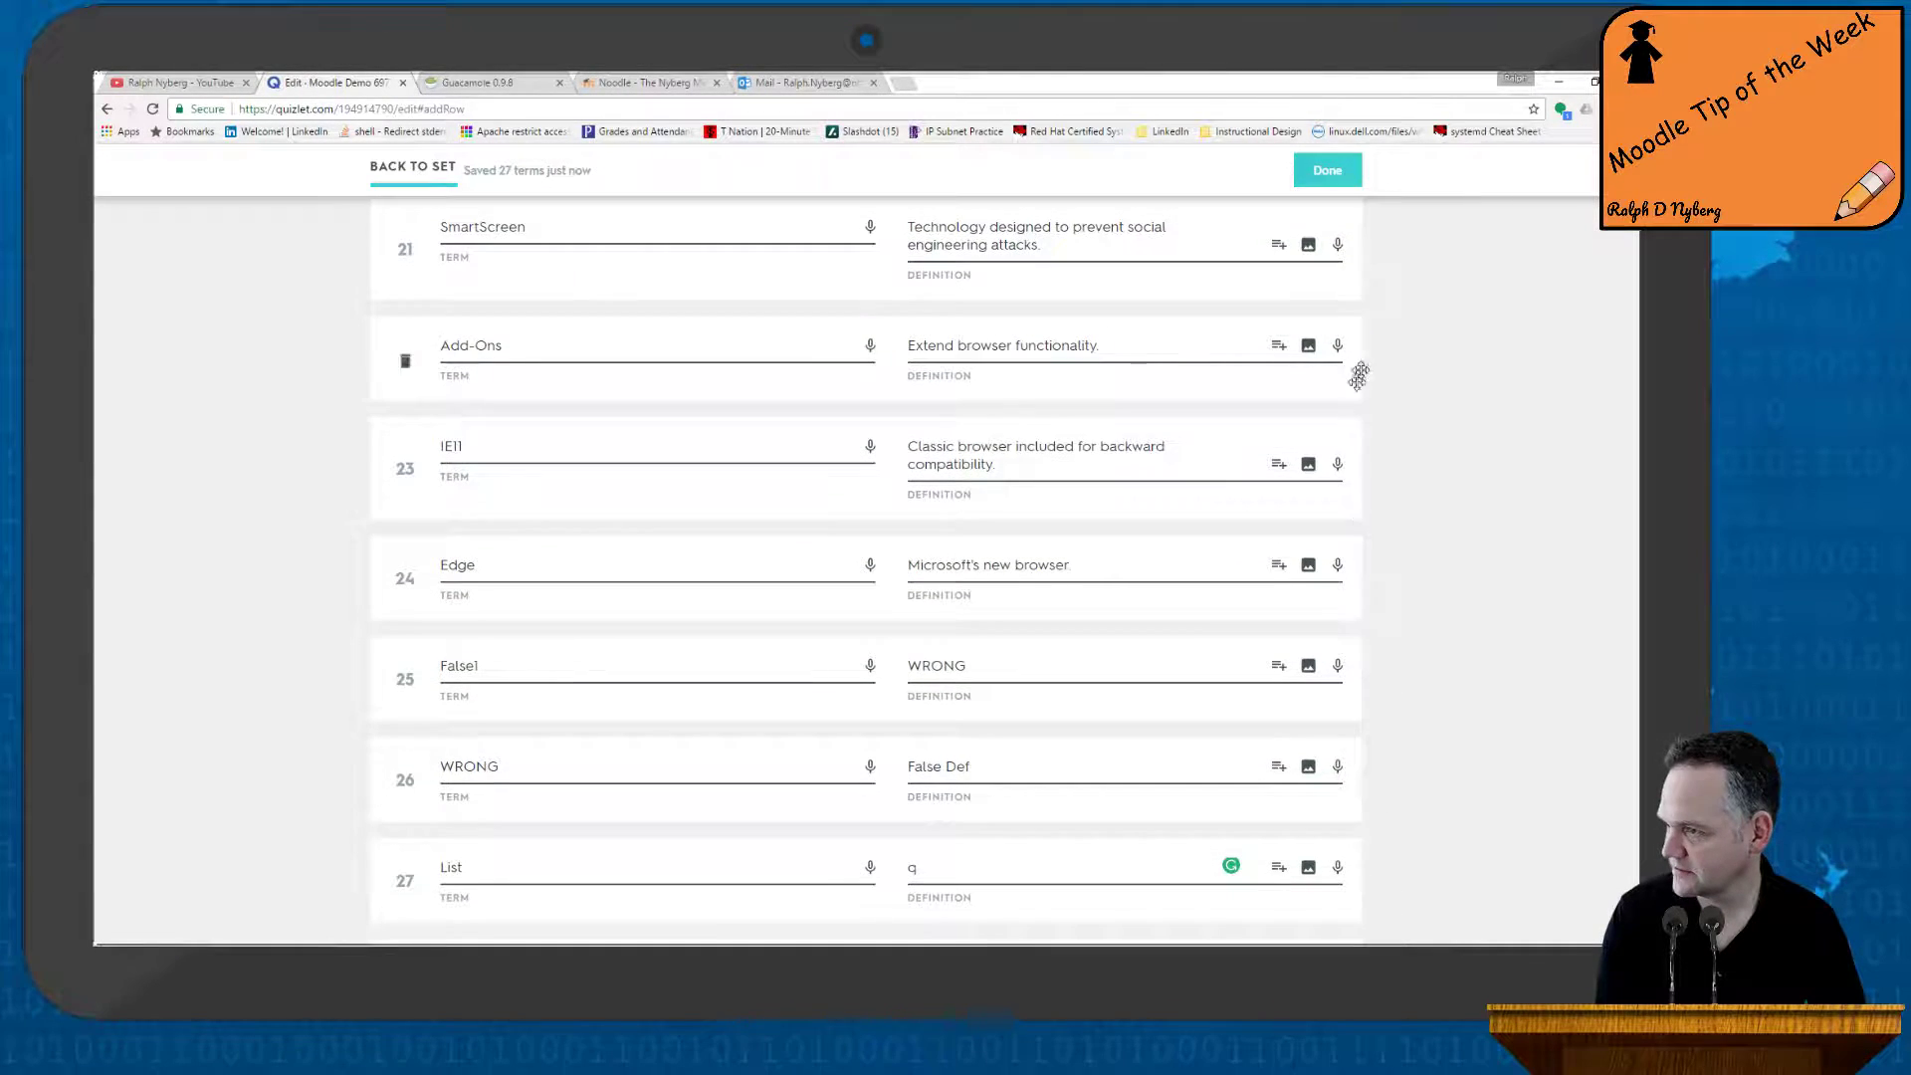
left_click(1327, 171)
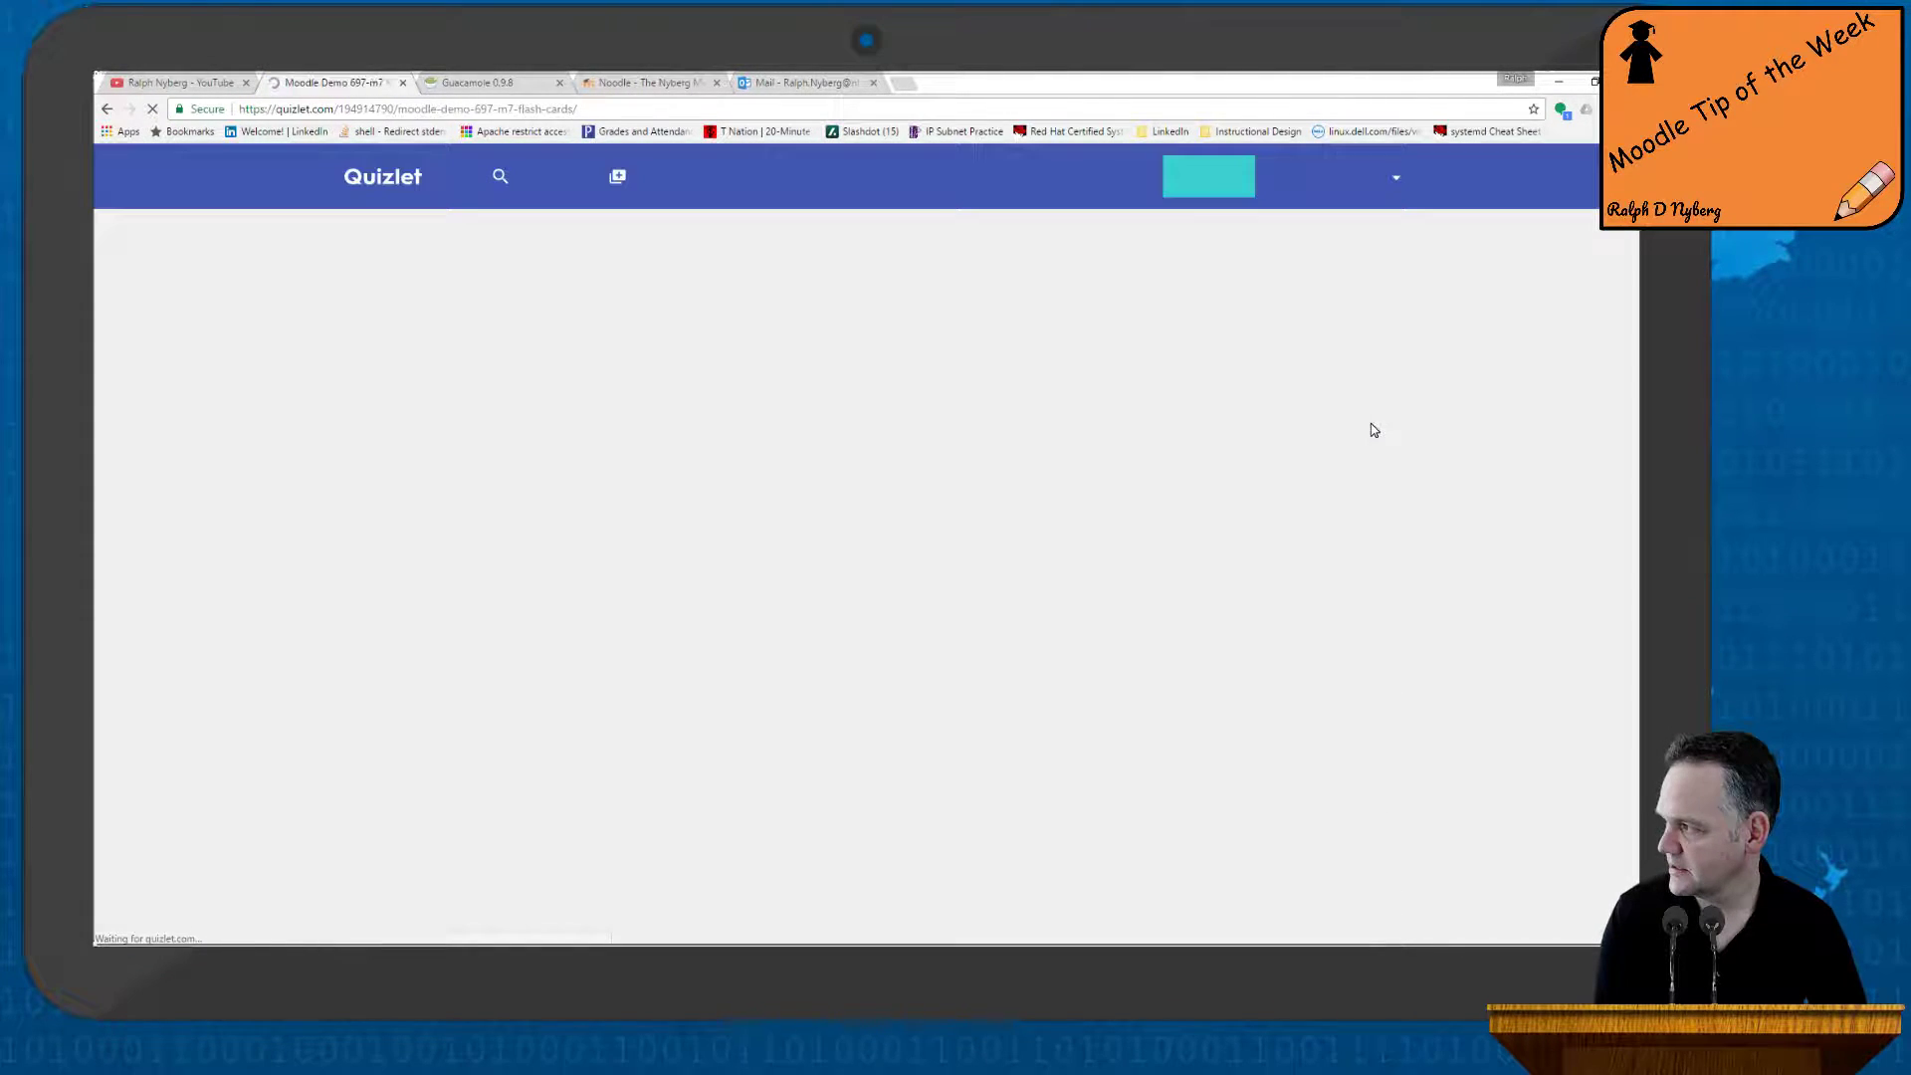
Reopen the set's terms for editing and delete the "List" card at the end
scroll(1066, 653, "down", 3)
scroll(1068, 663, "down", 15)
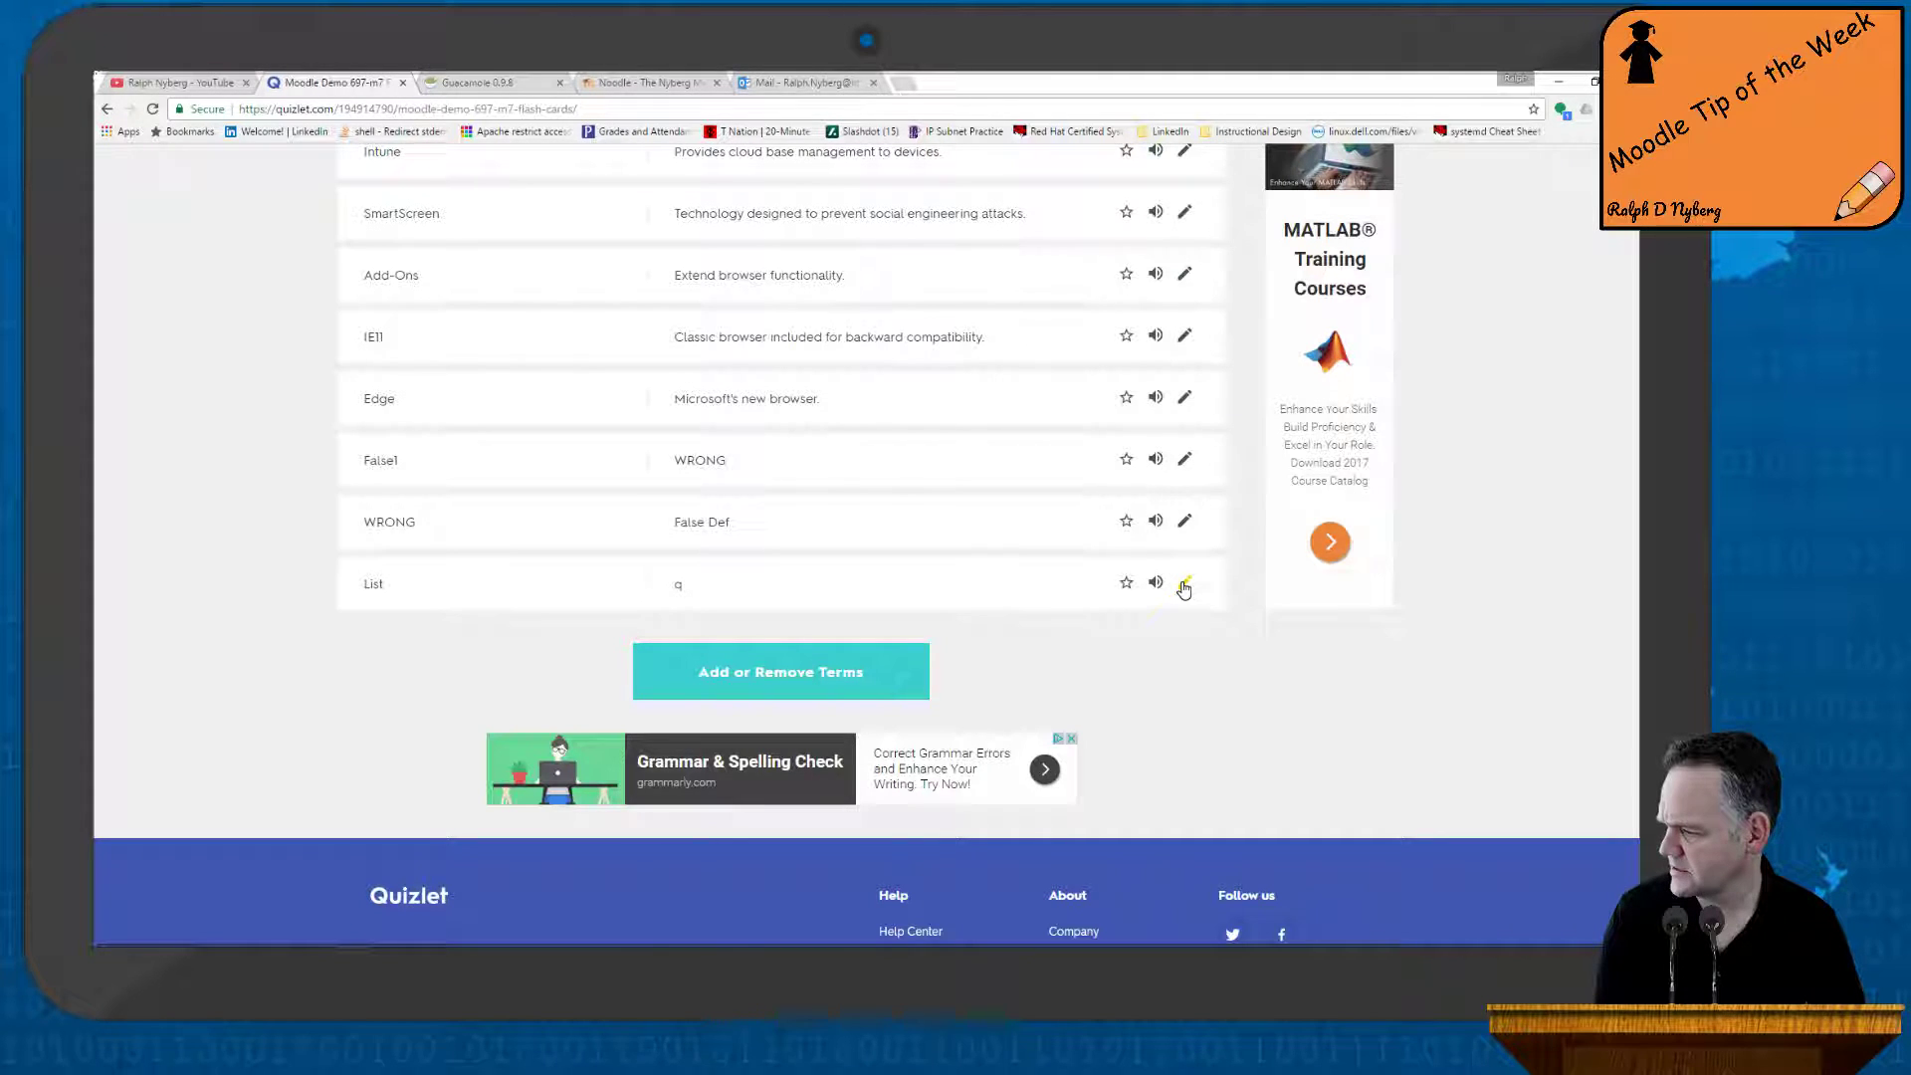
left_click(792, 683)
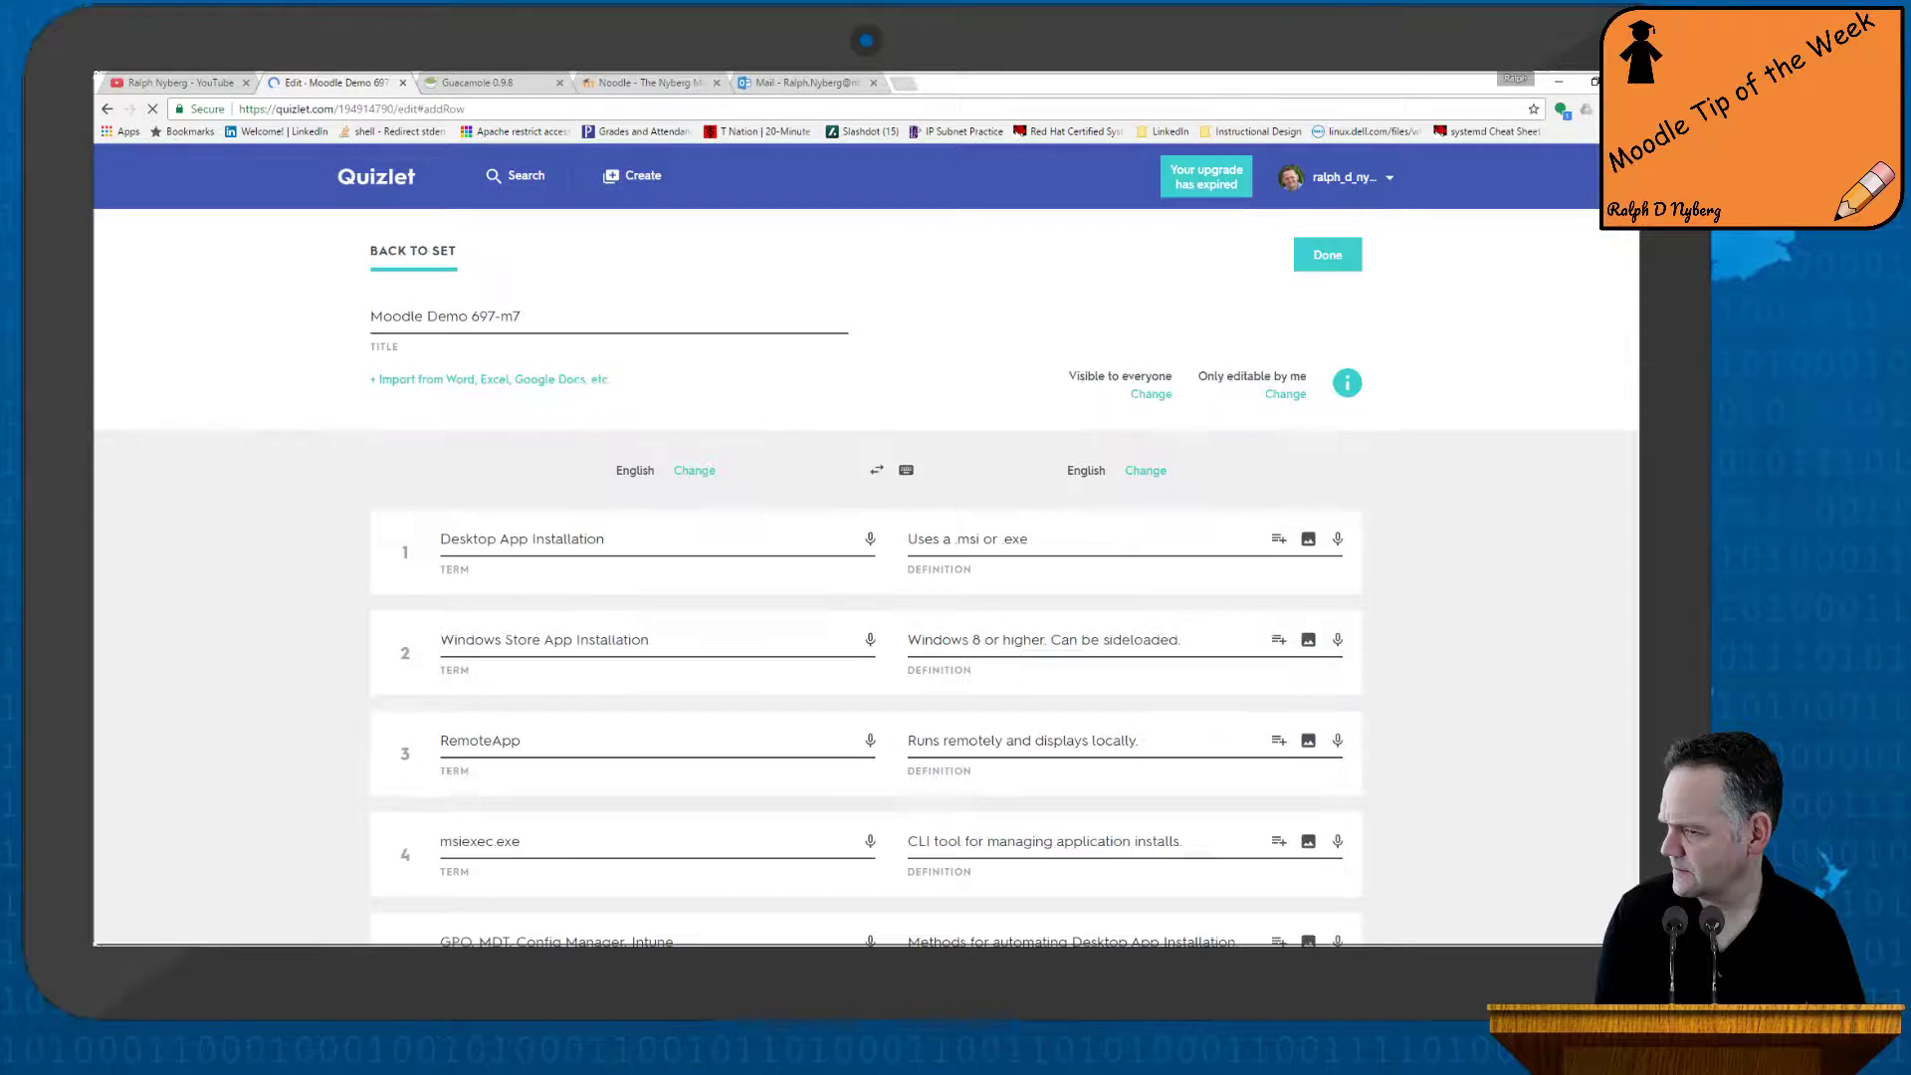
scroll(1633, 438, "down", 3)
scroll(1632, 438, "down", 20)
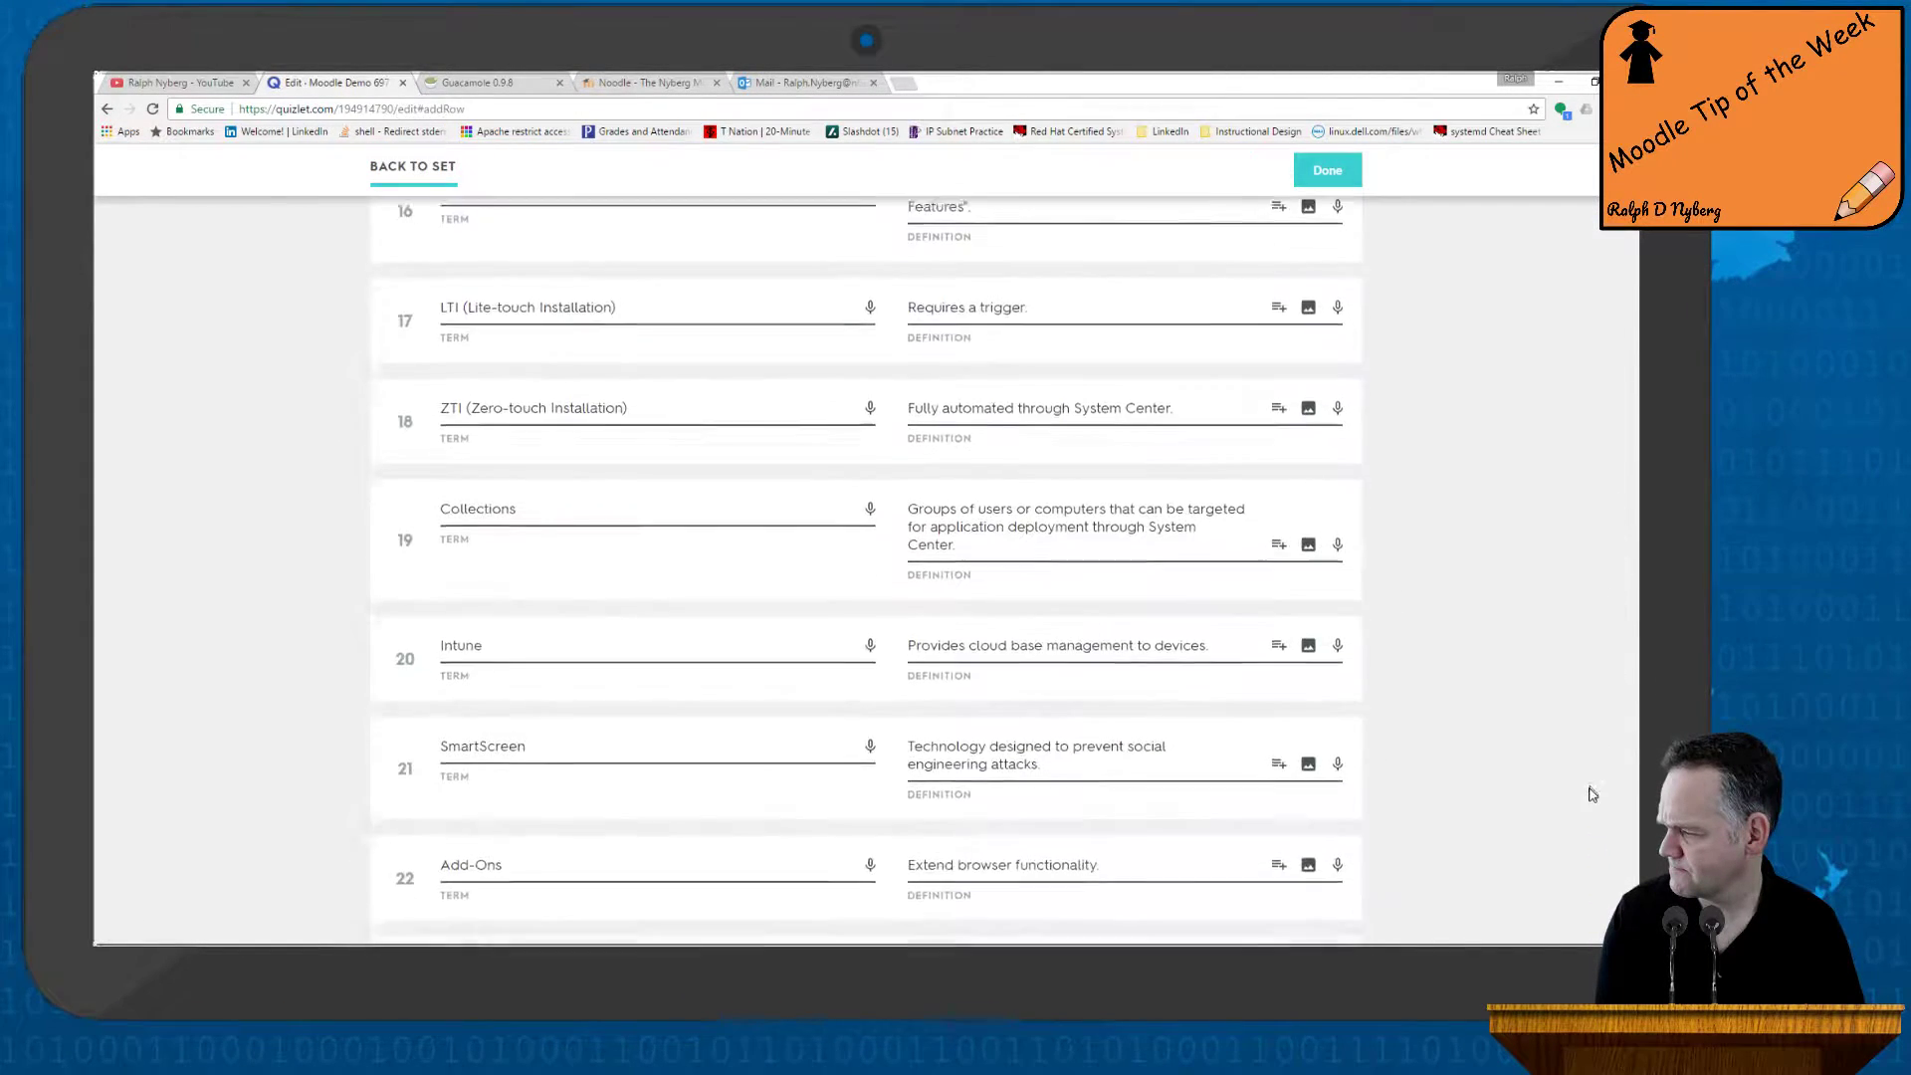
scroll(1581, 906, "down", 2)
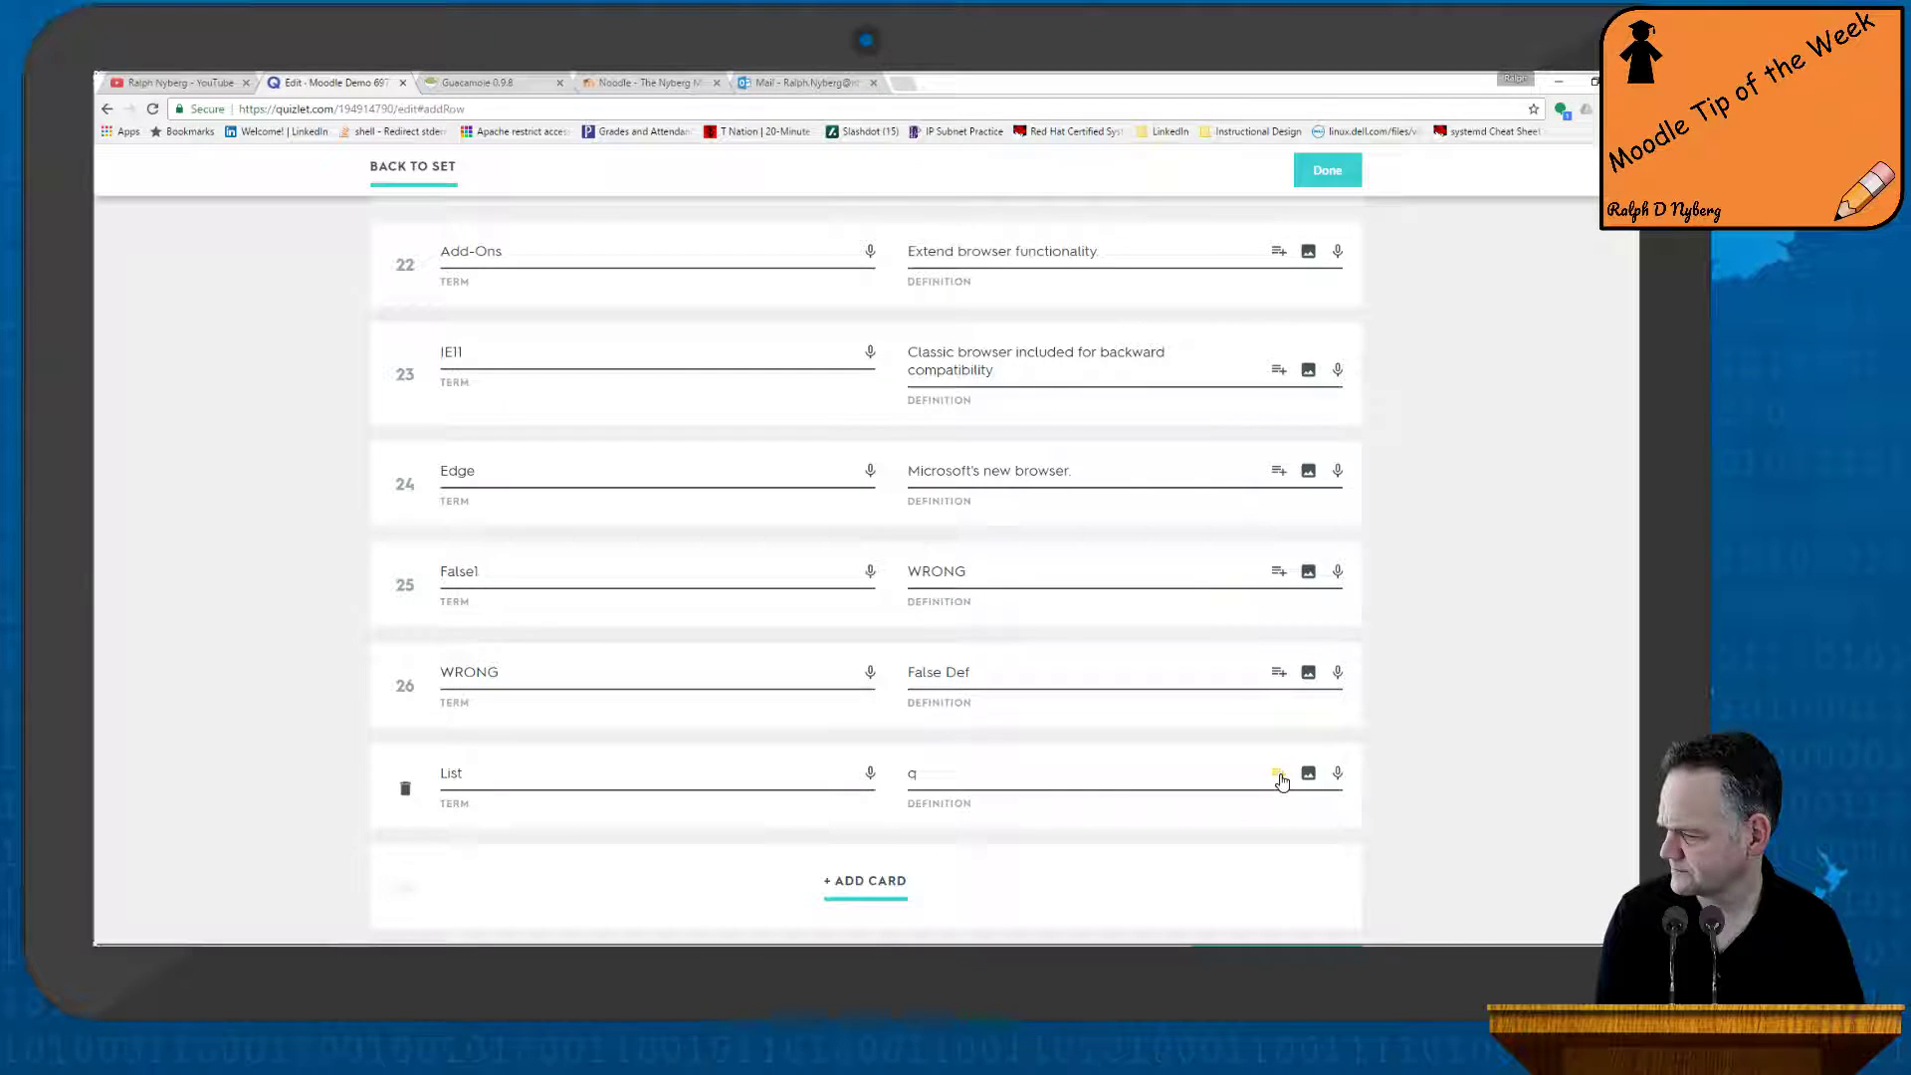
left_click(405, 788)
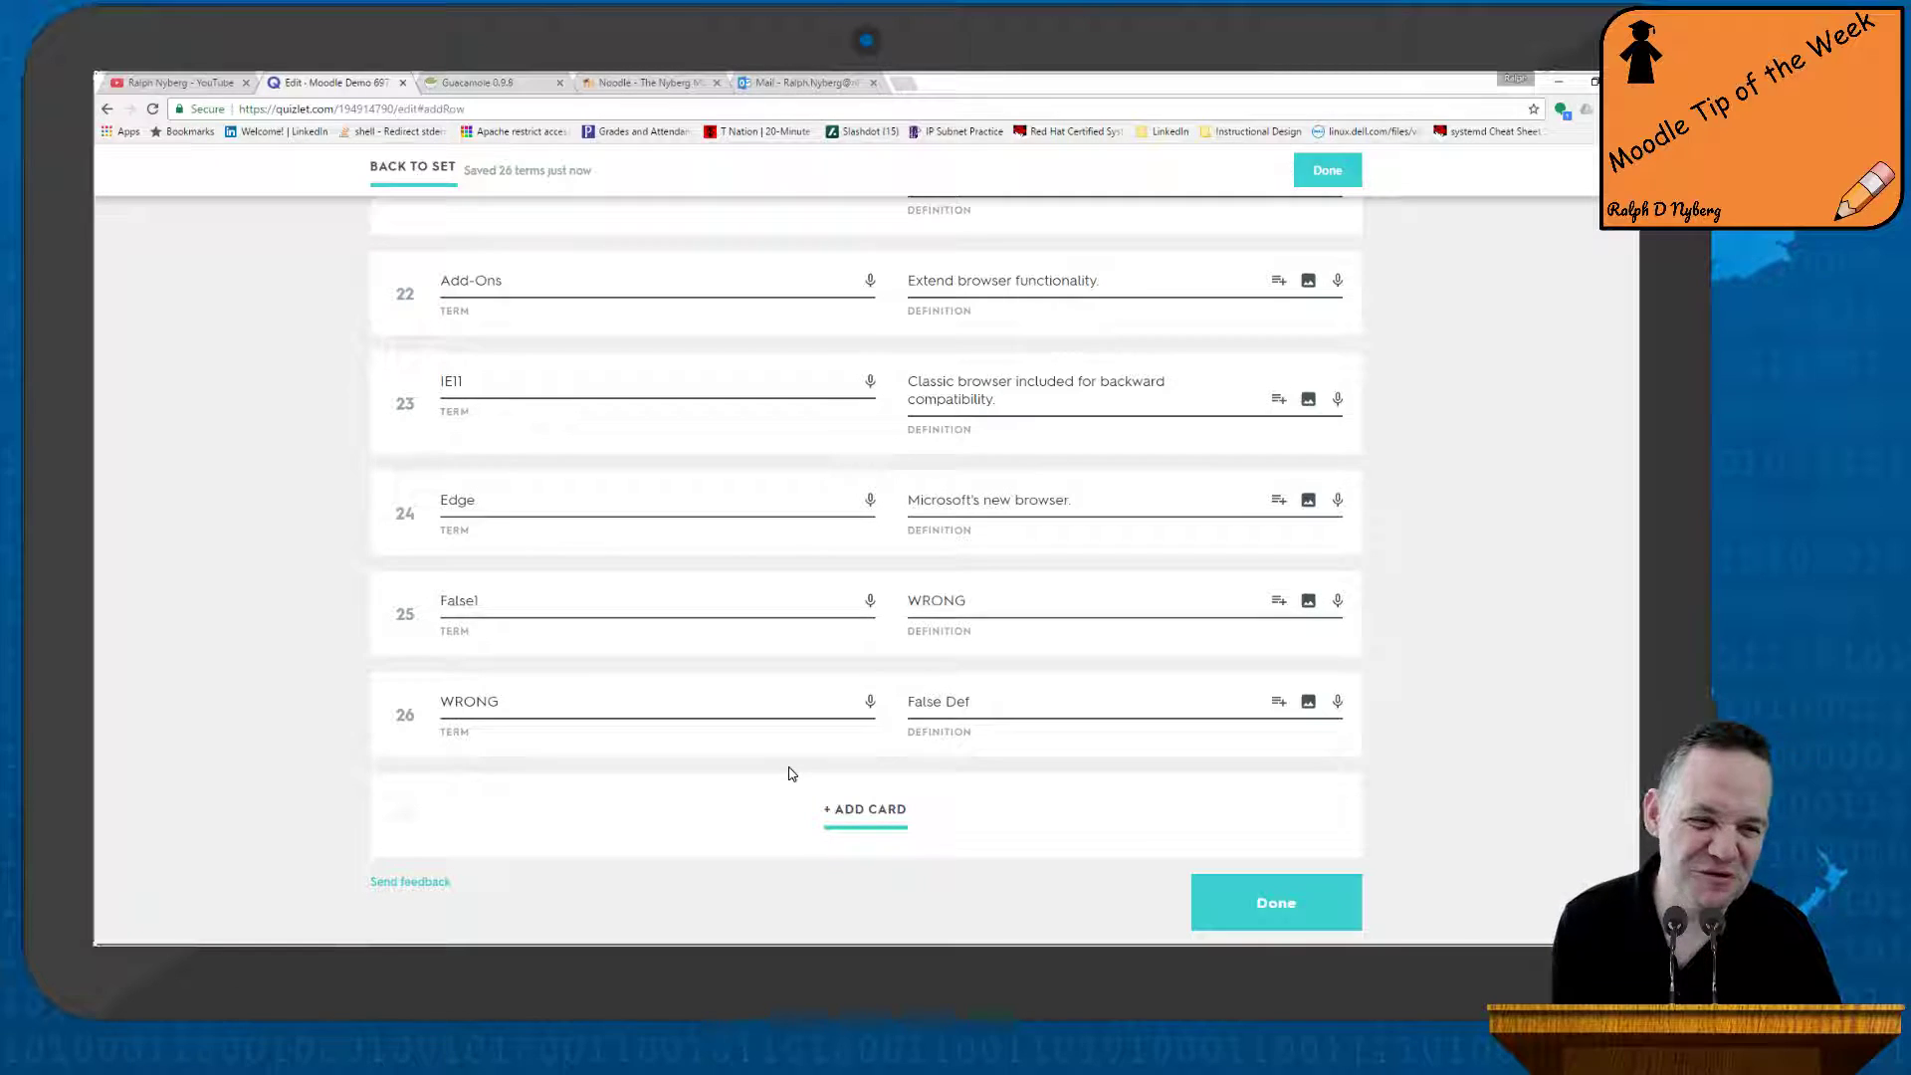
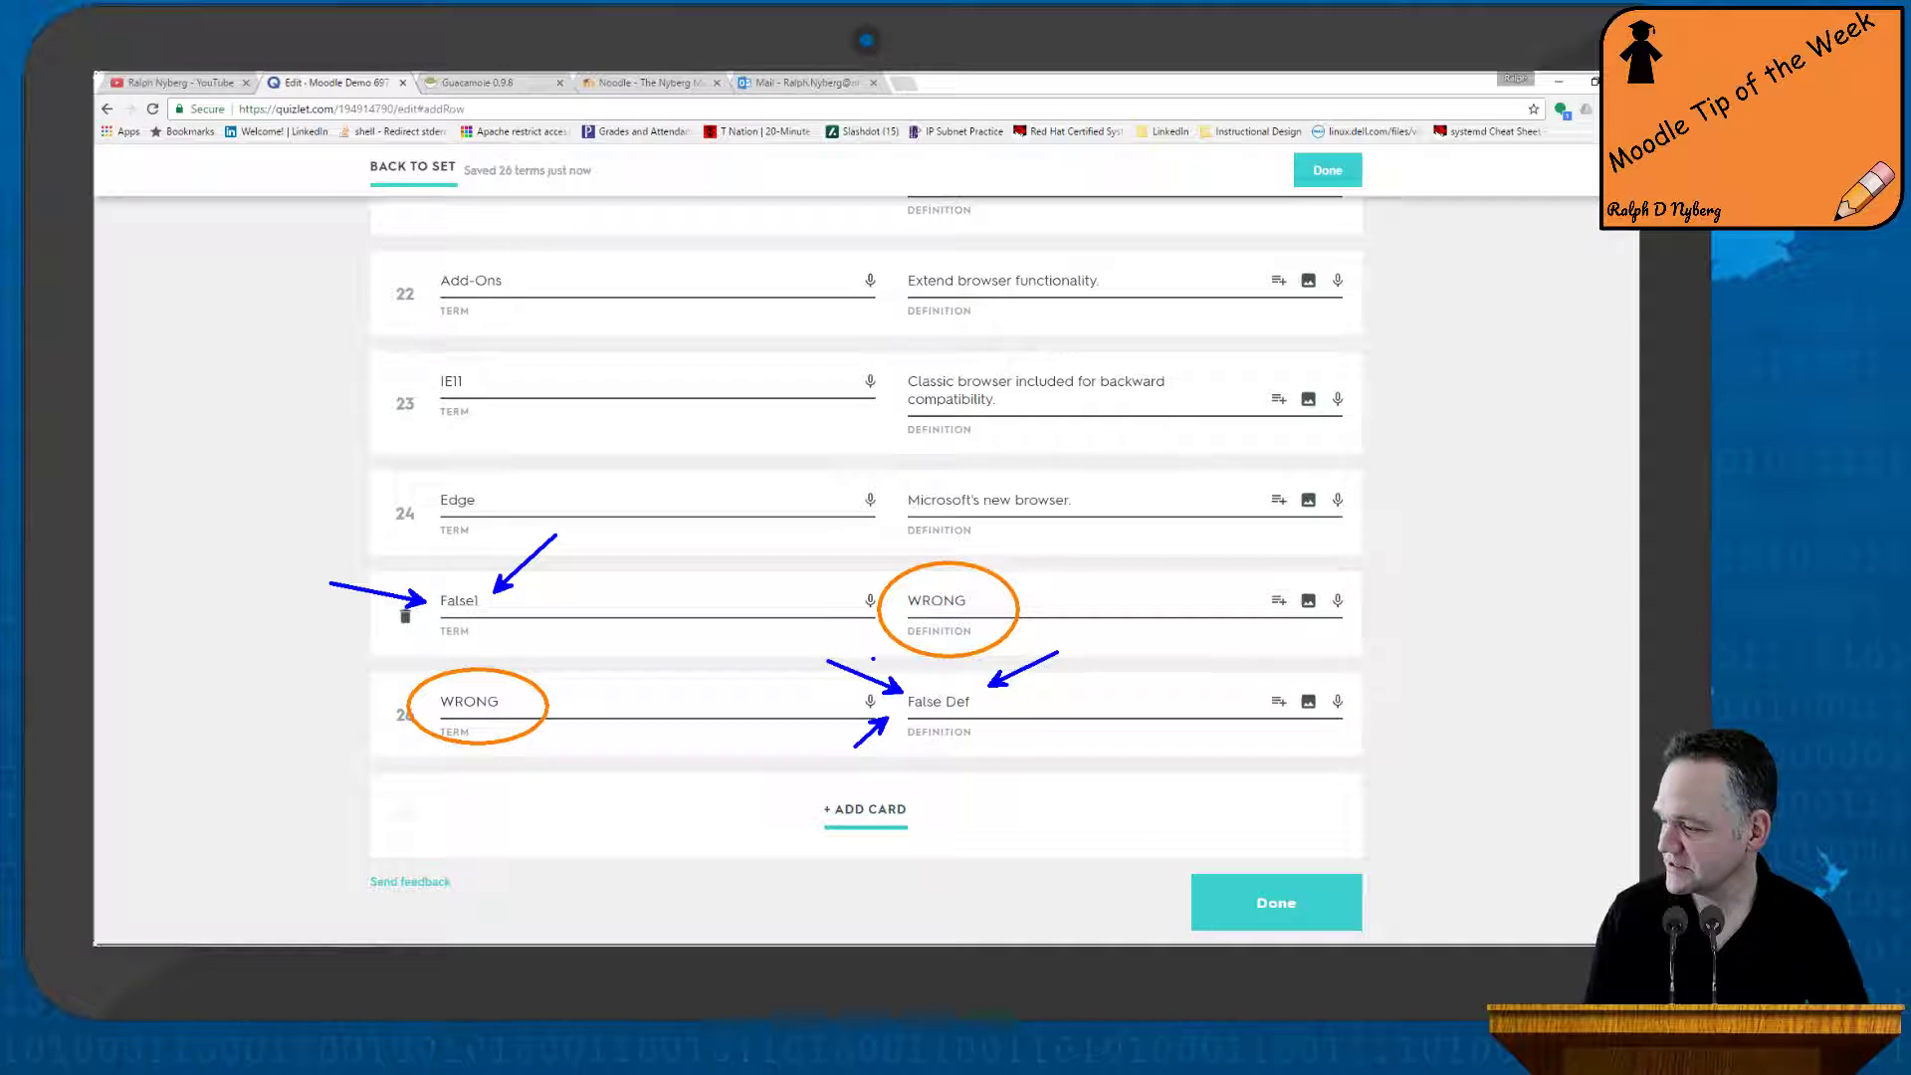
Leave the set editor for the Quizlet home page and look over the form for creating a new study set
key("Escape")
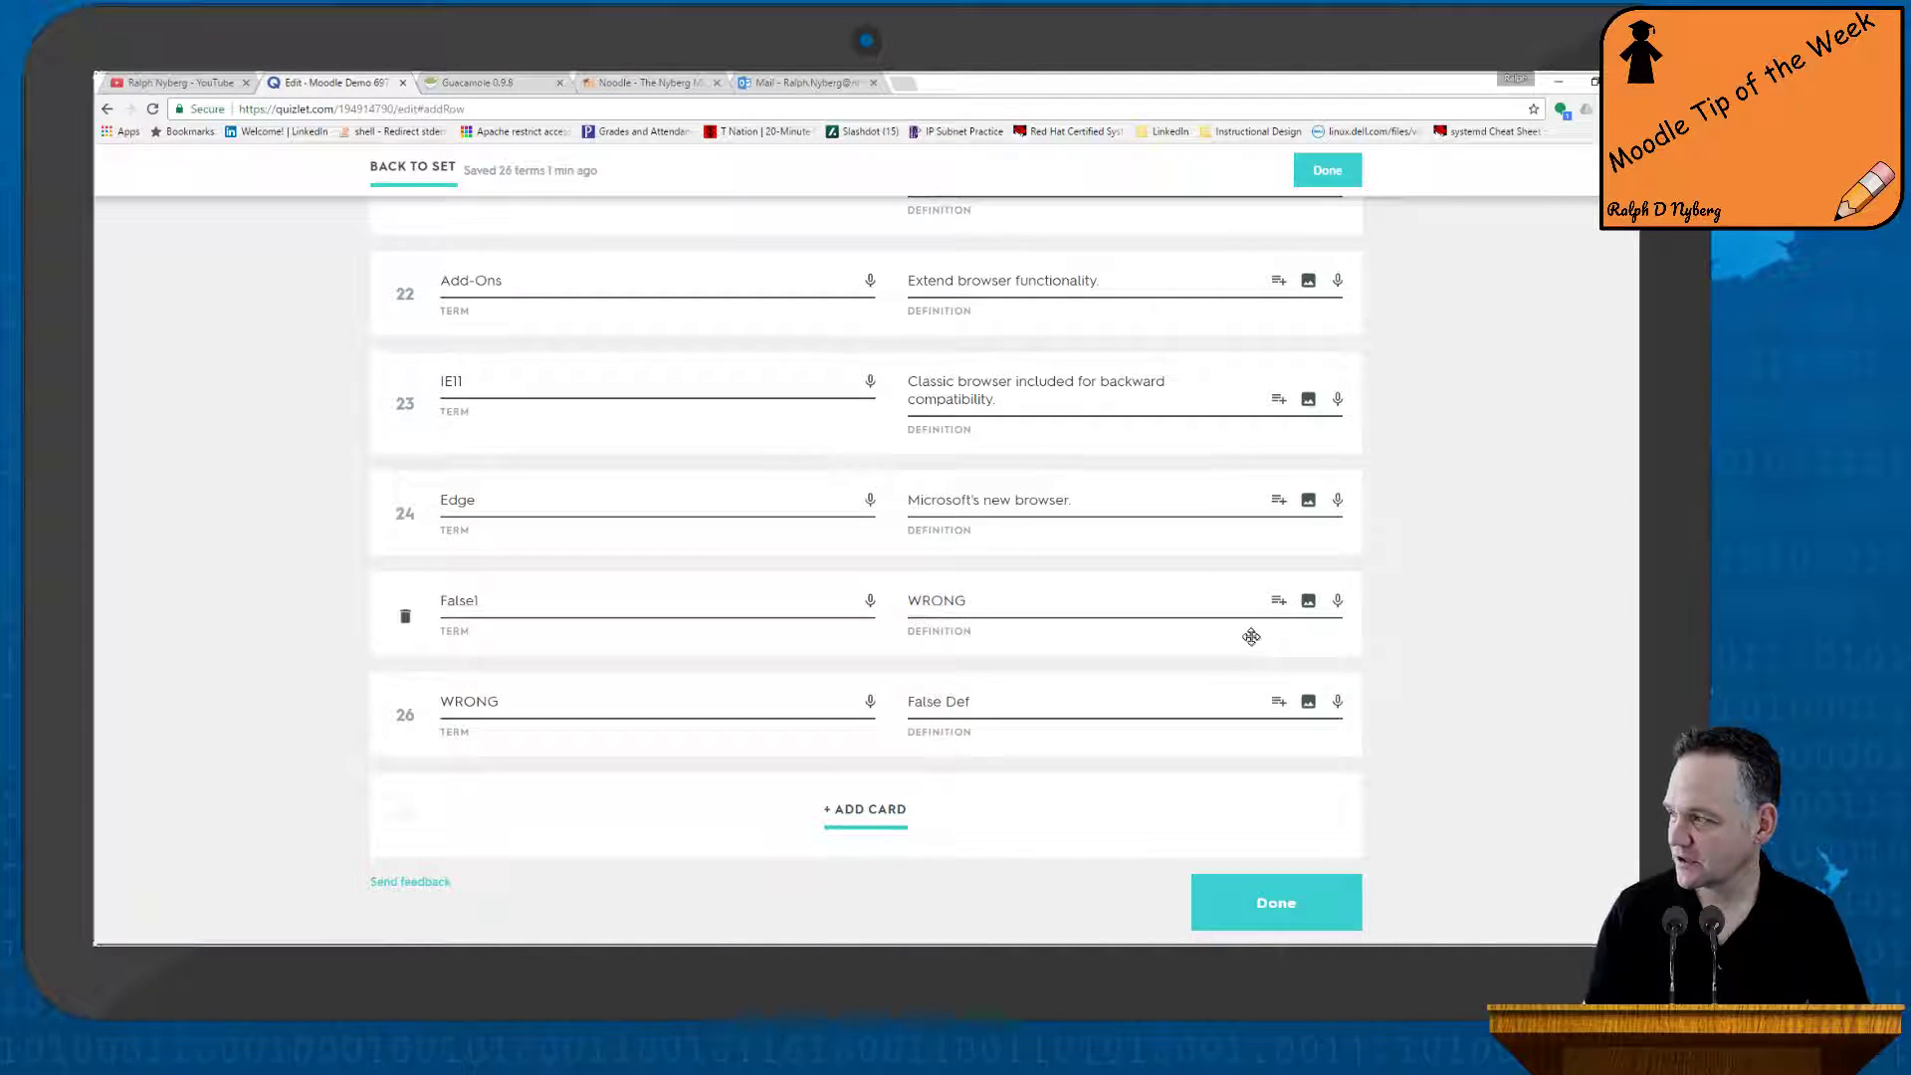
scroll(867, 547, "up", 20)
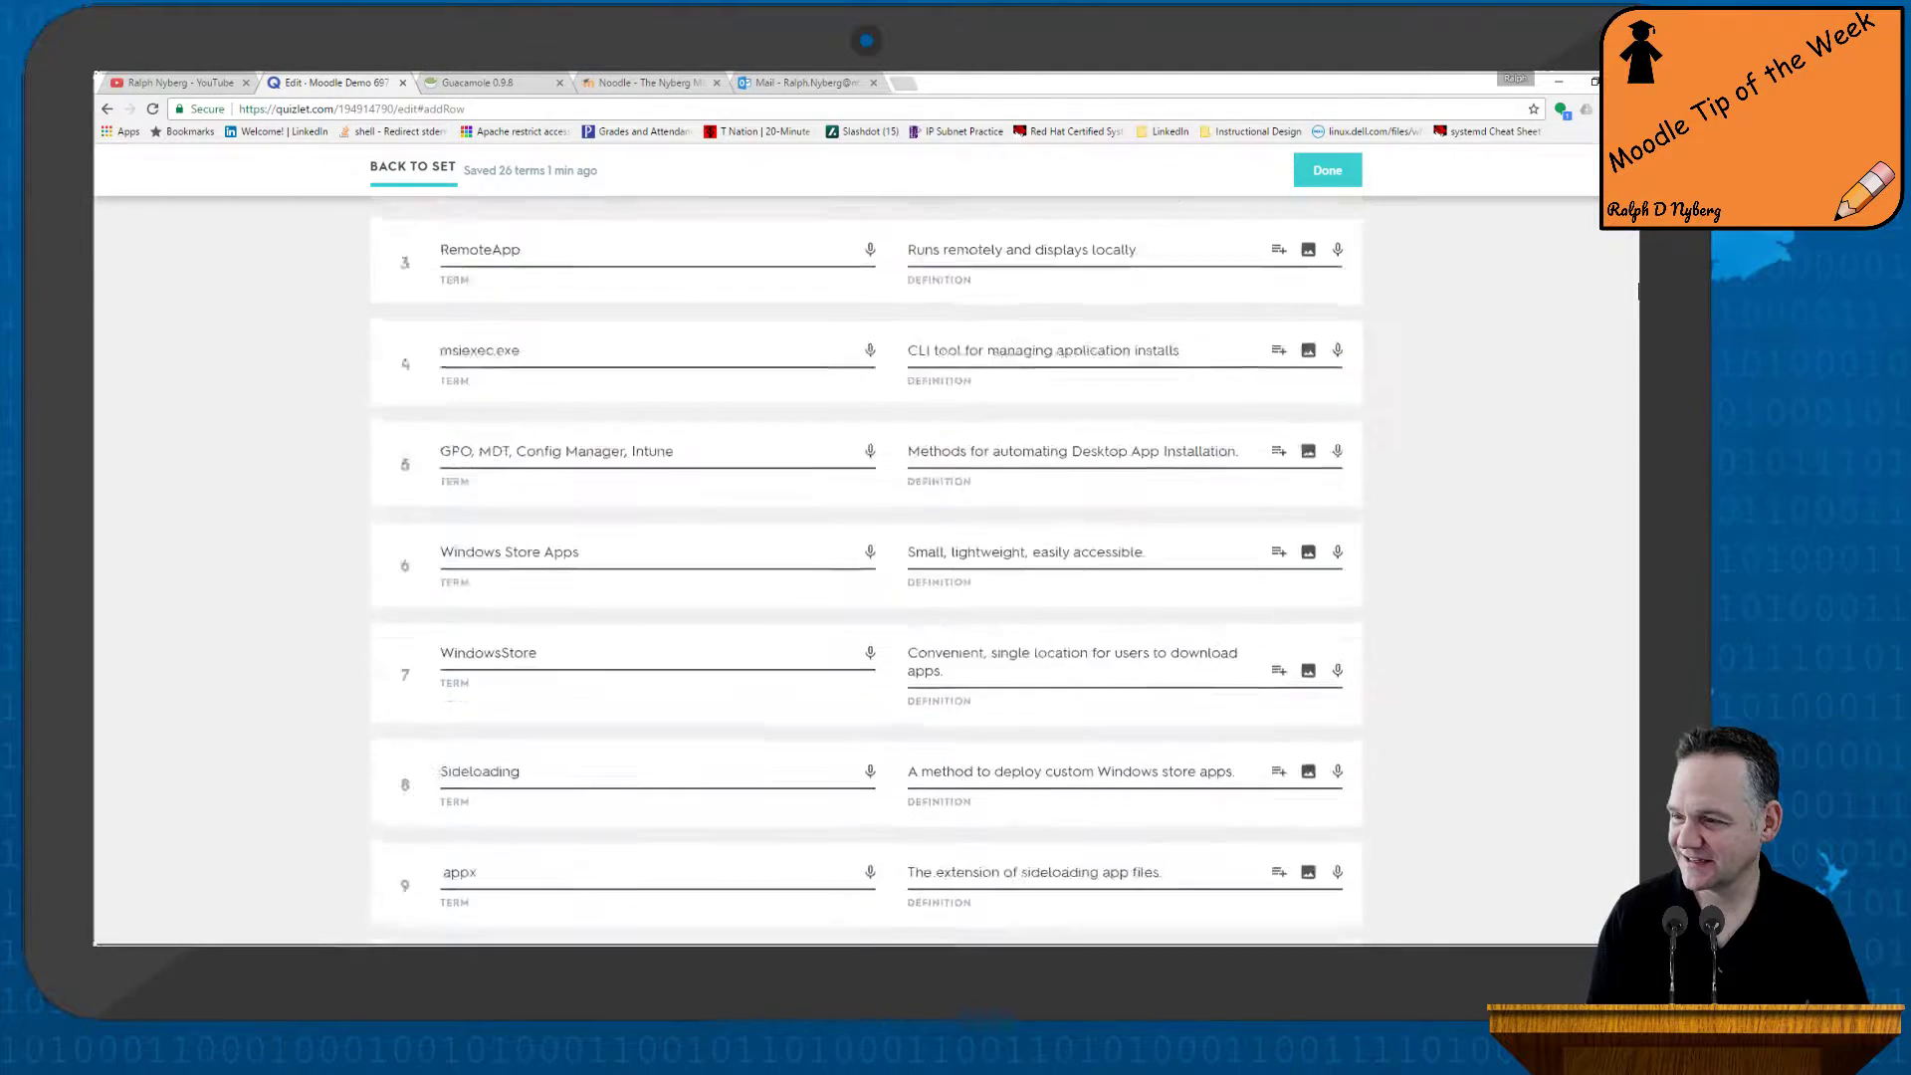
left_click(351, 187)
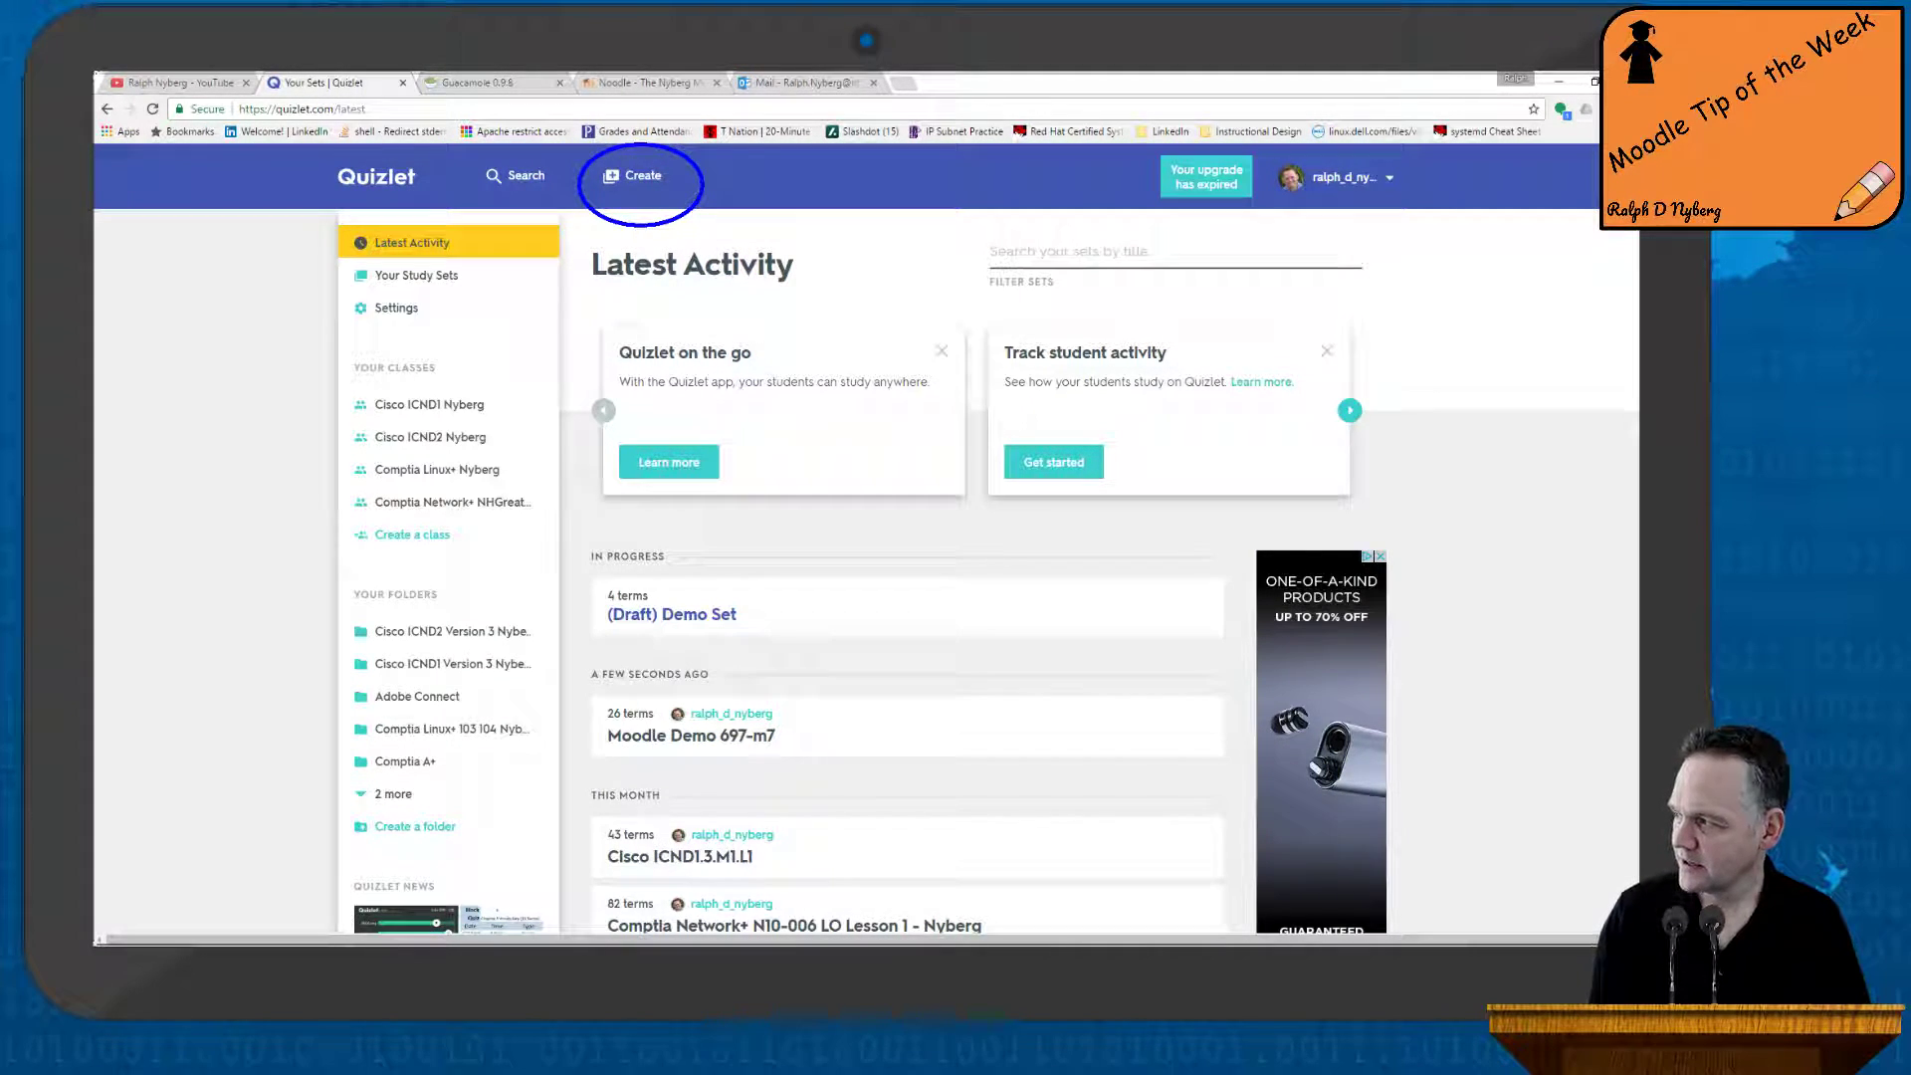
left_click(637, 176)
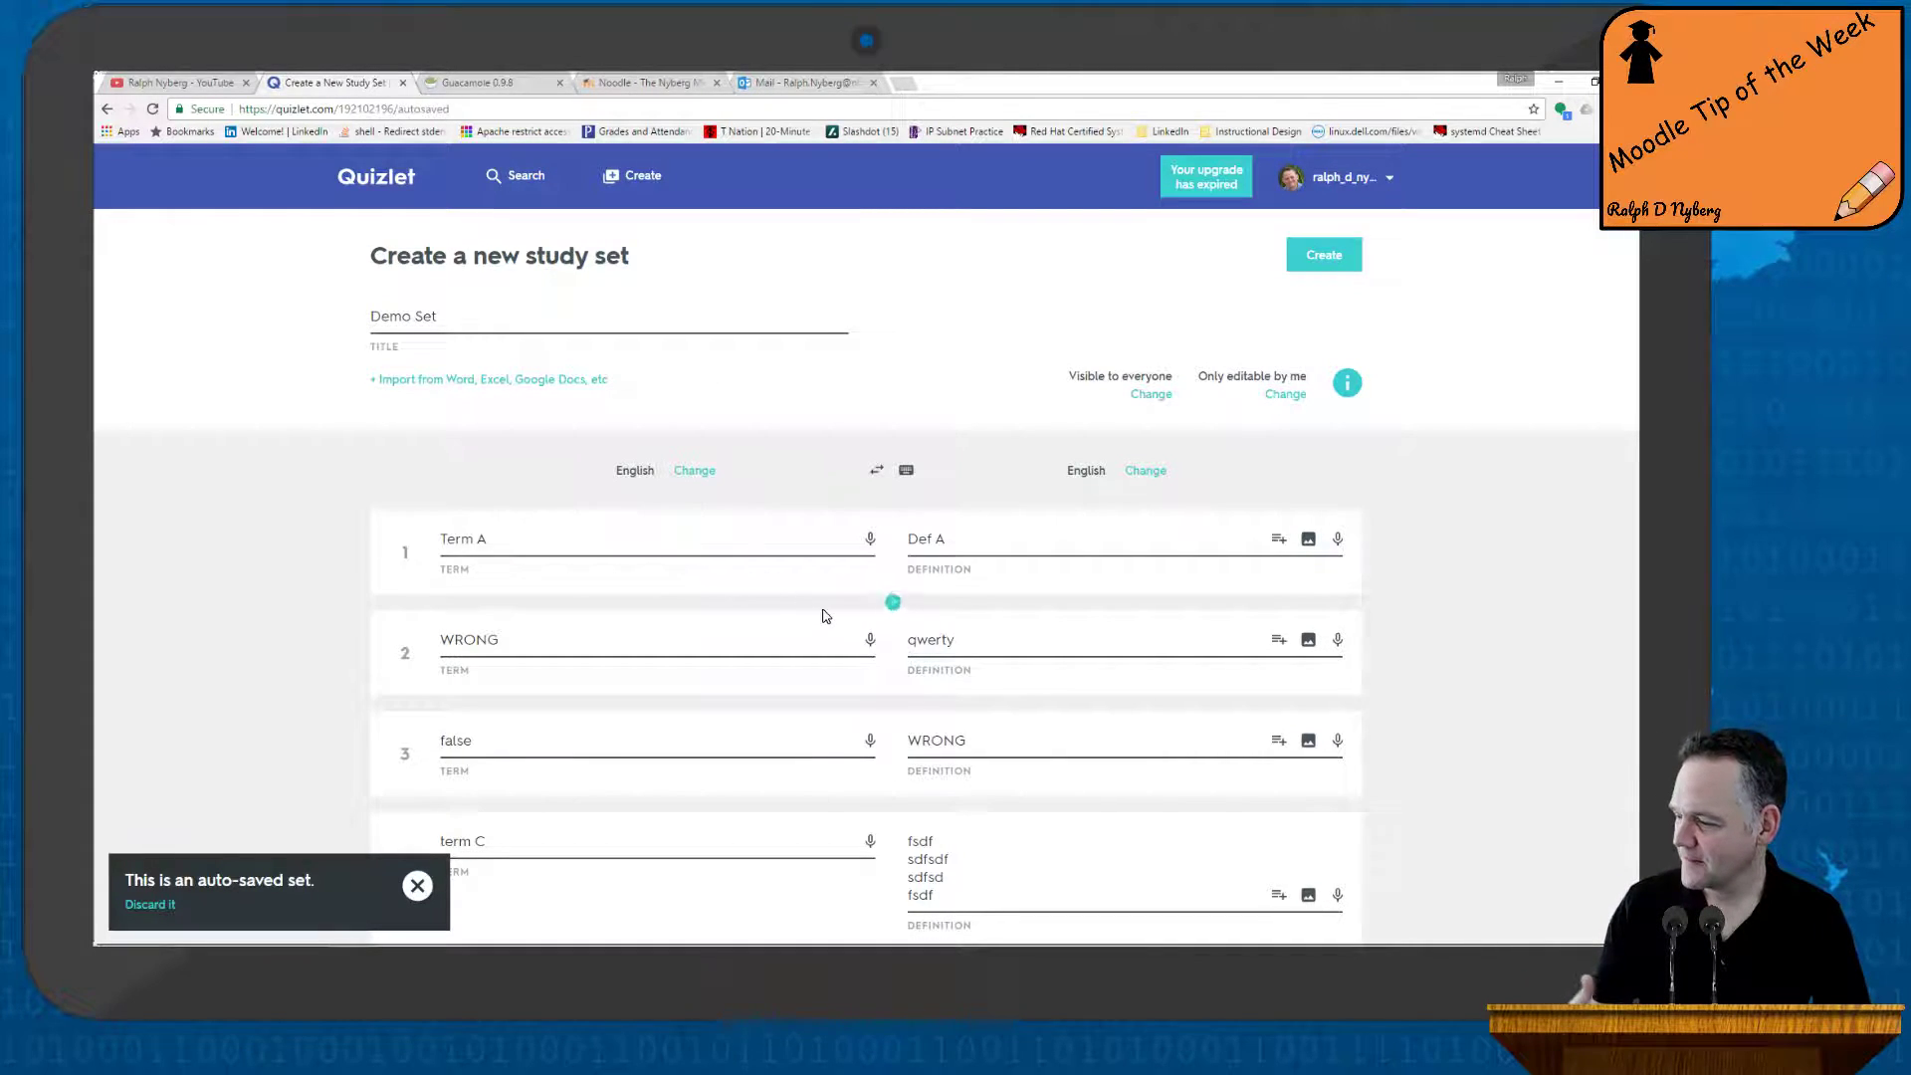
scroll(824, 610, "down", 2)
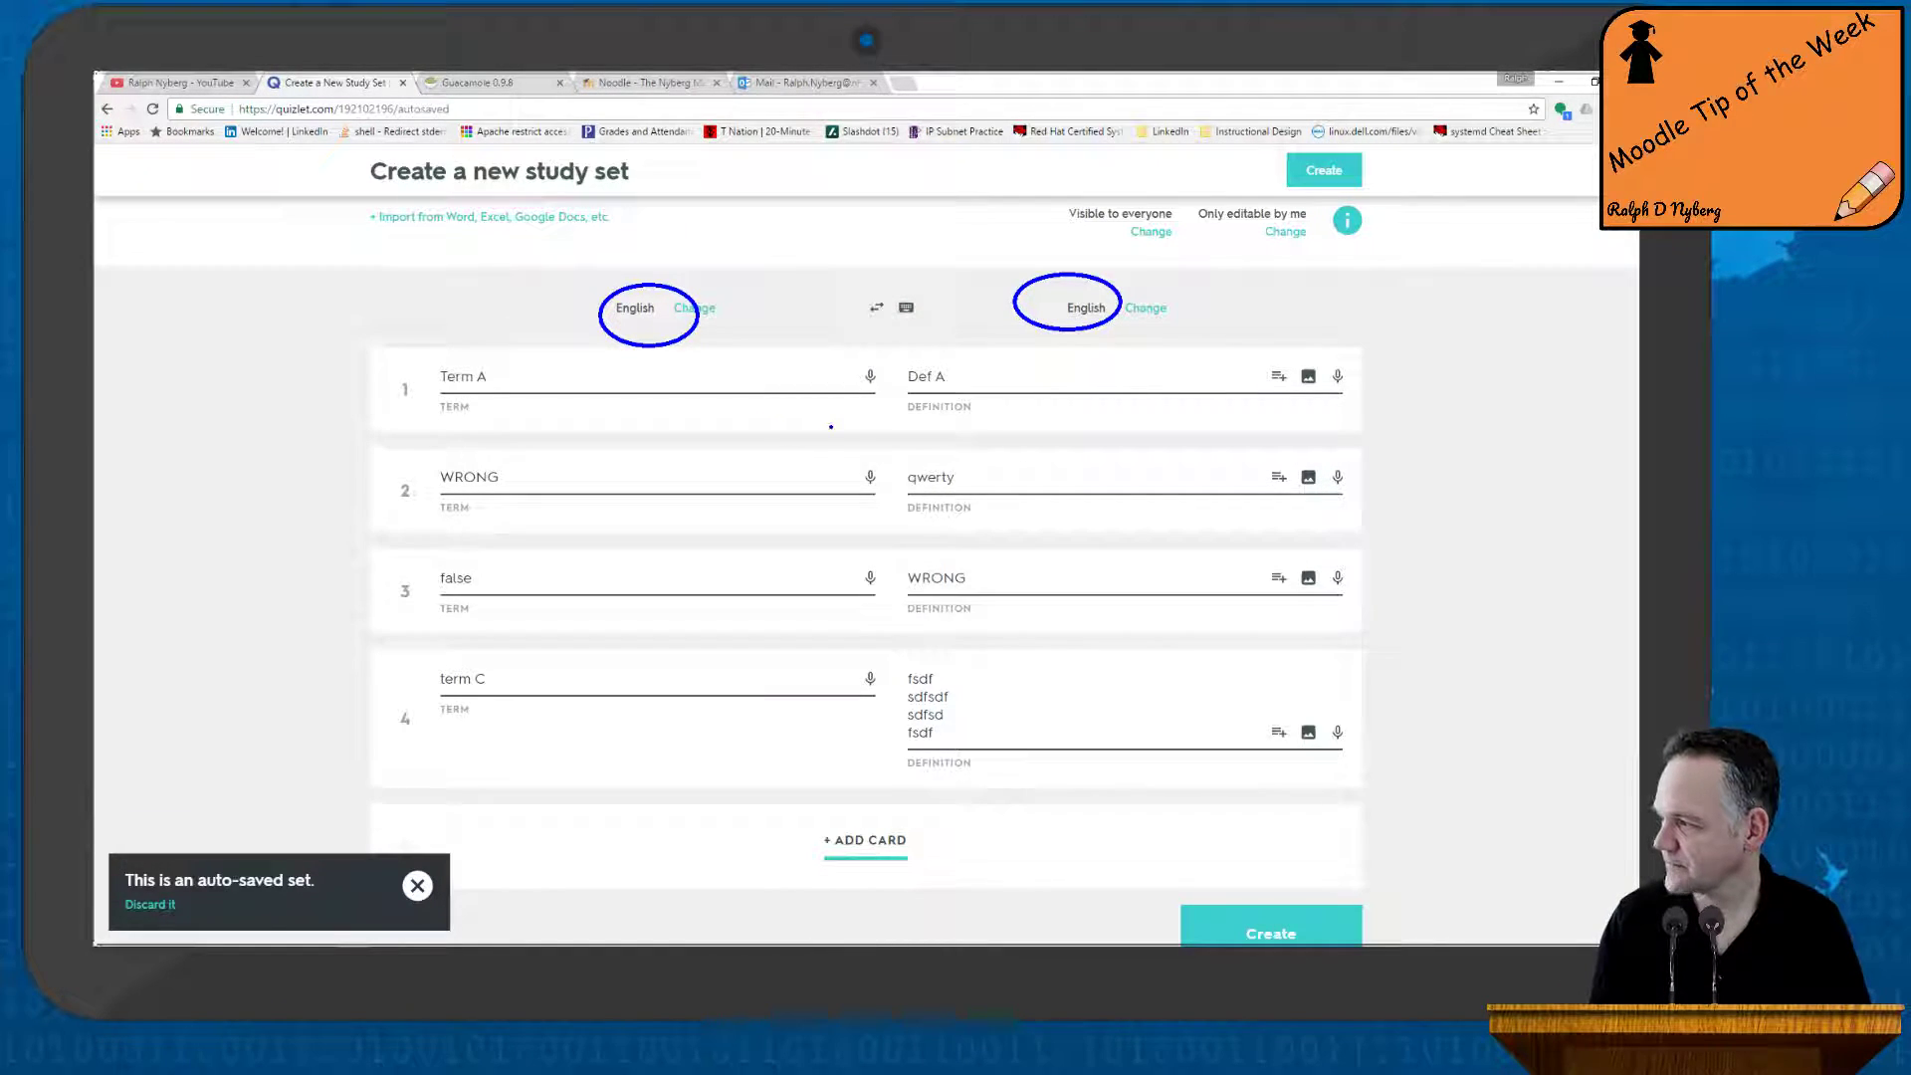
key("Escape")
scroll(674, 249, "up", 2)
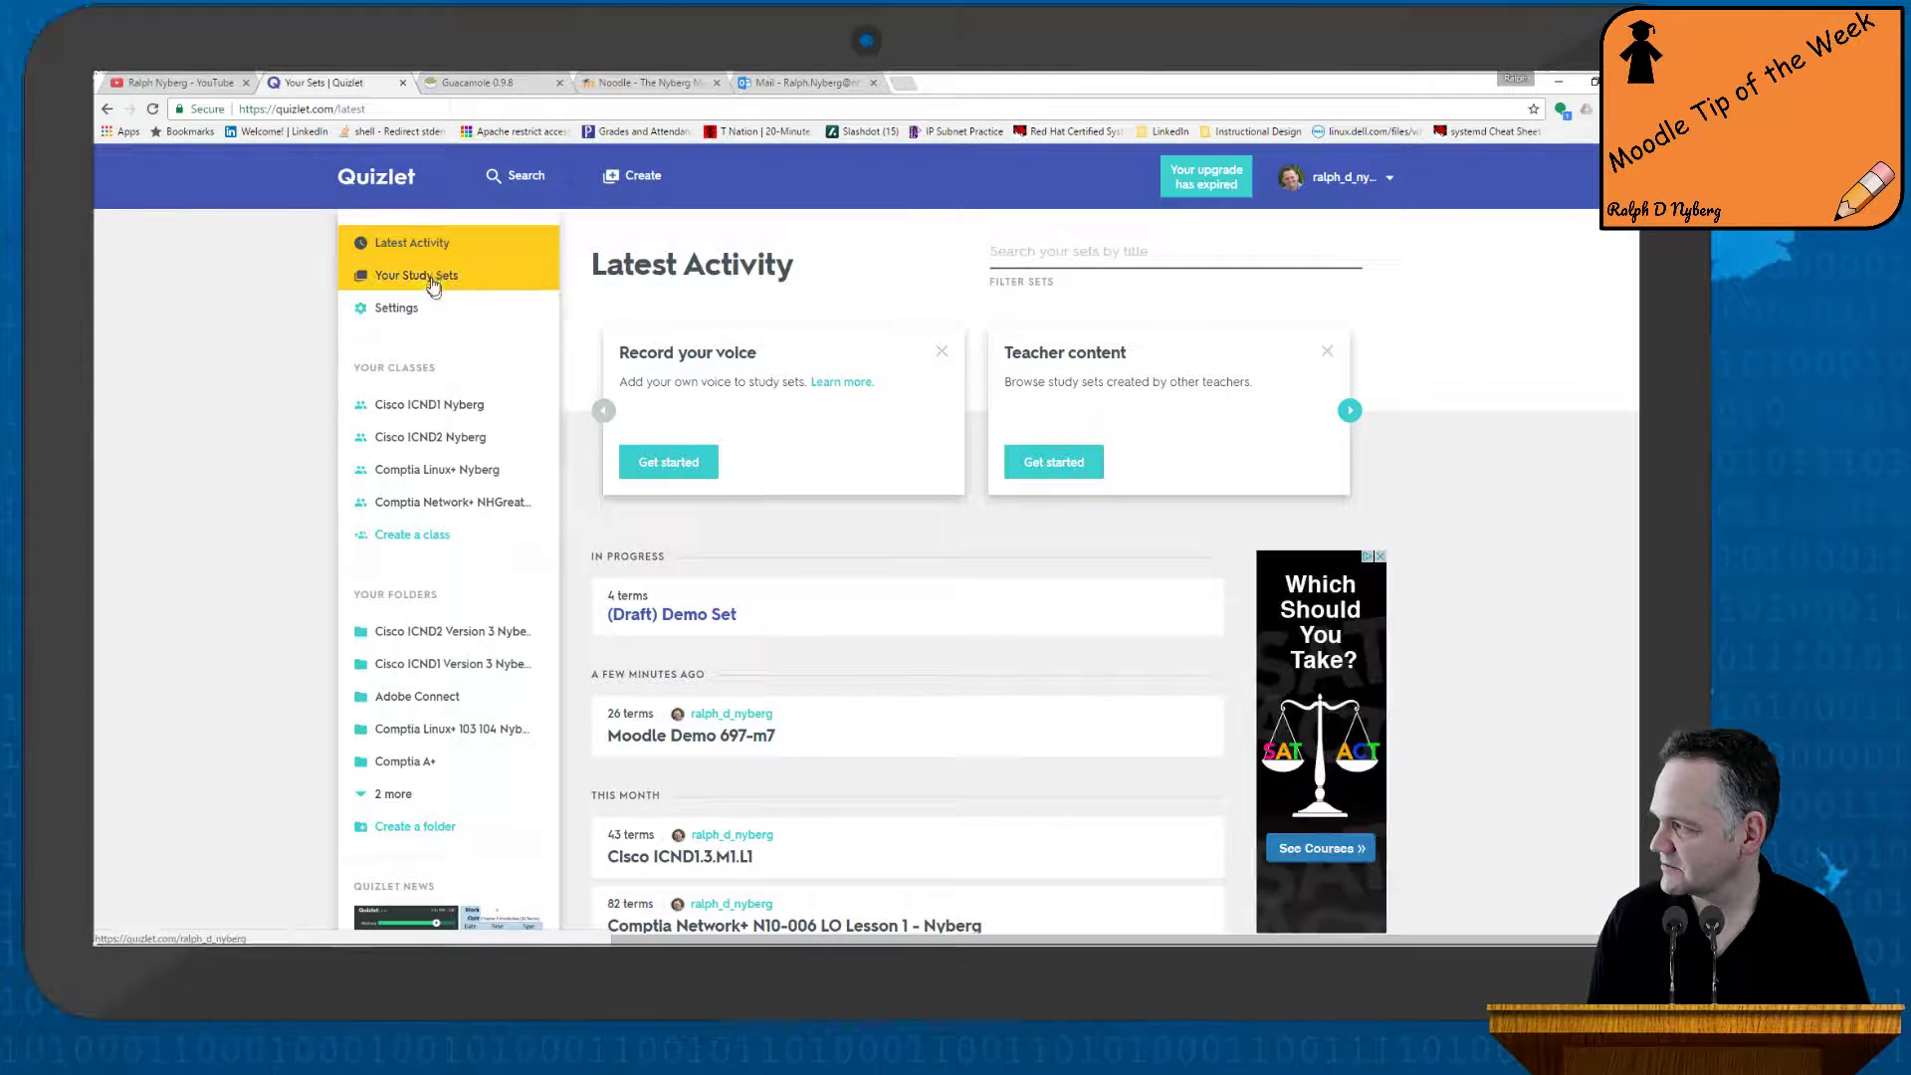
Open the "Moodle Demo 697-m7" study set from the created sets and copy its export text
left_click(431, 279)
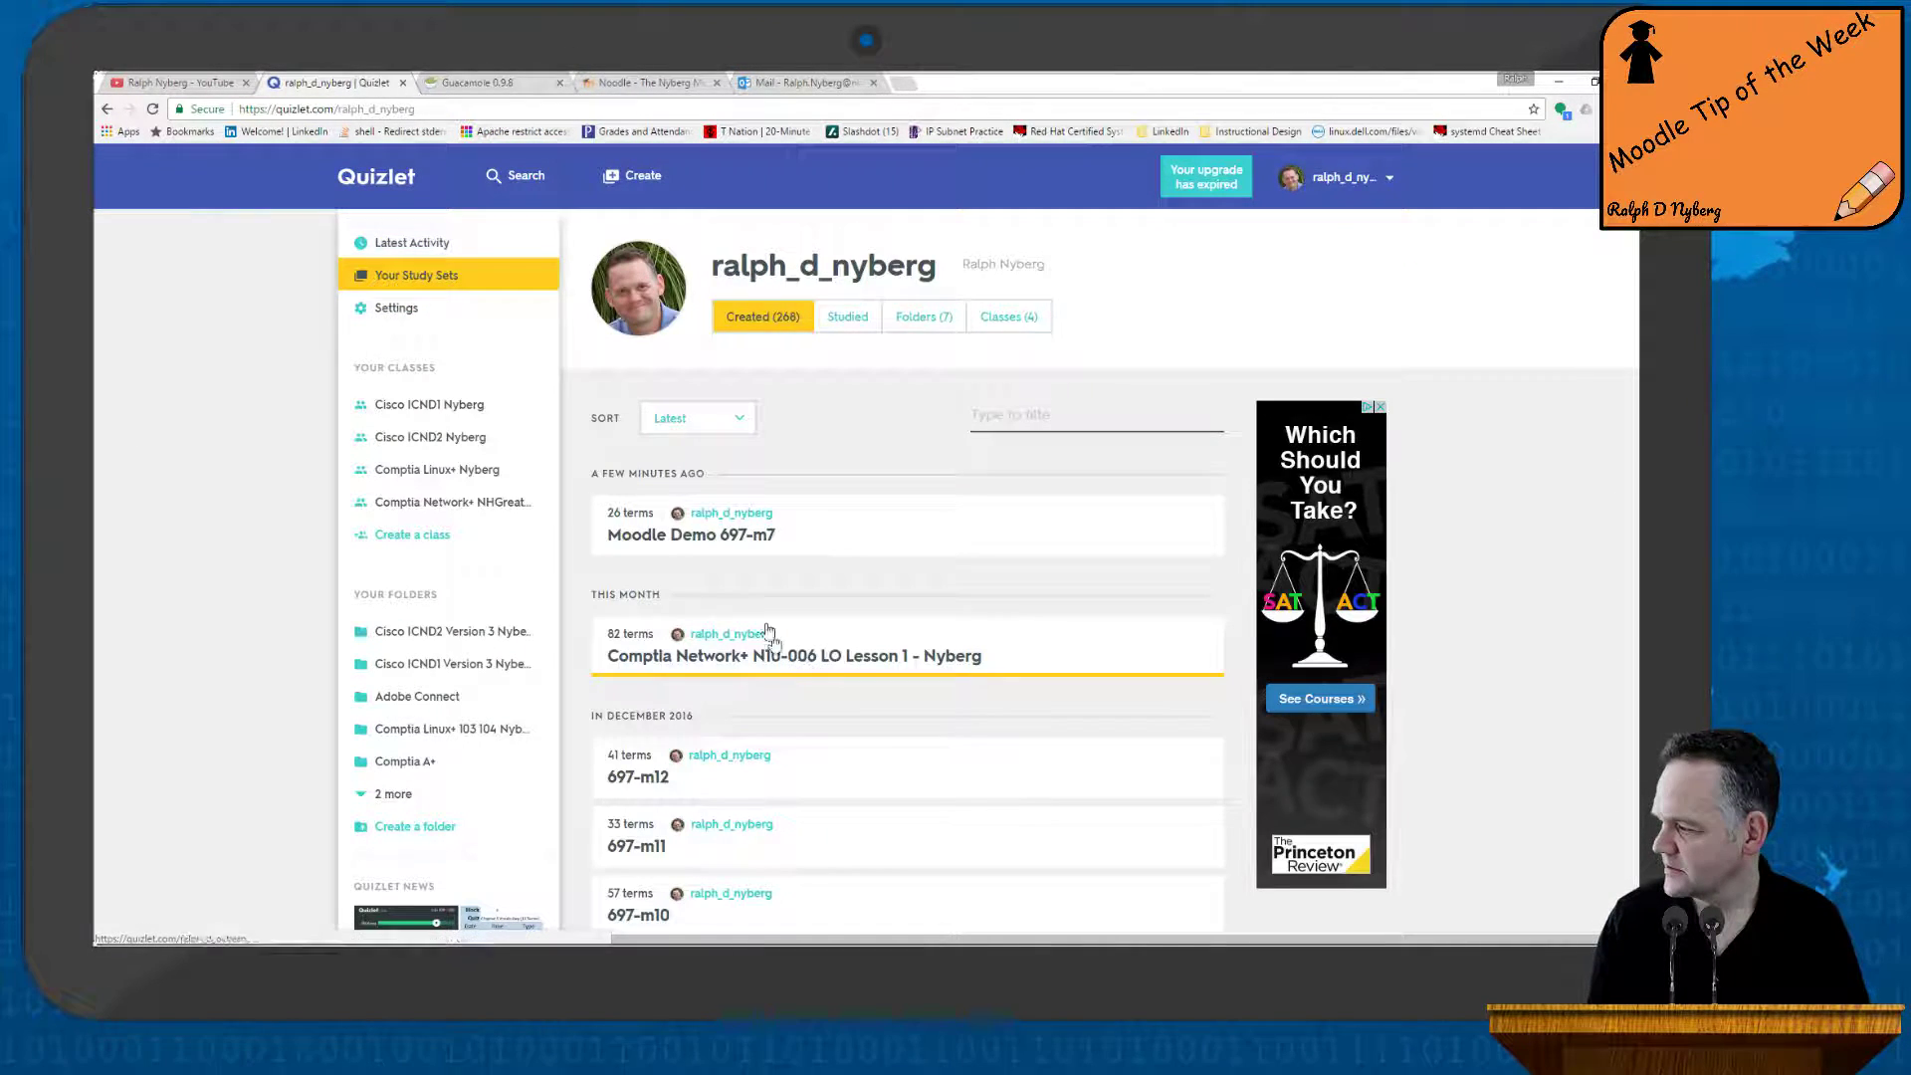
left_click(694, 540)
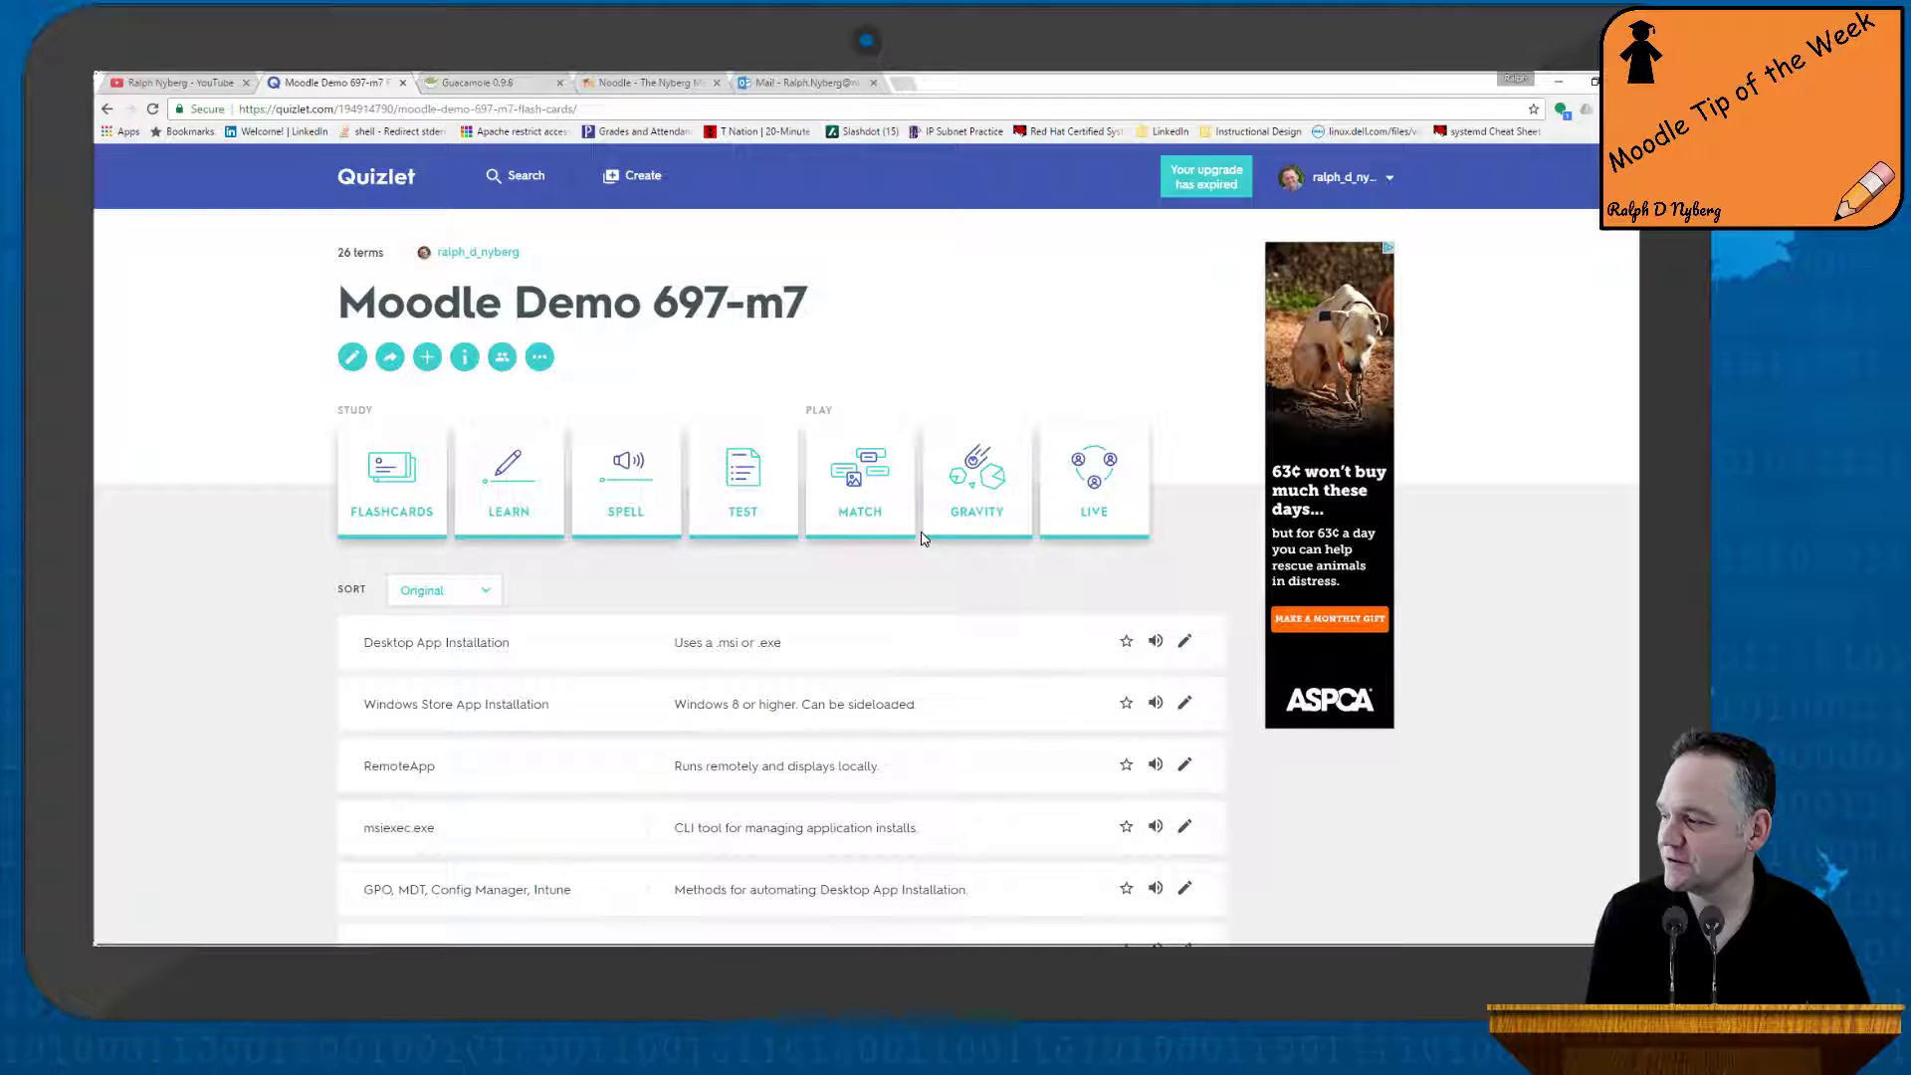
left_click(539, 360)
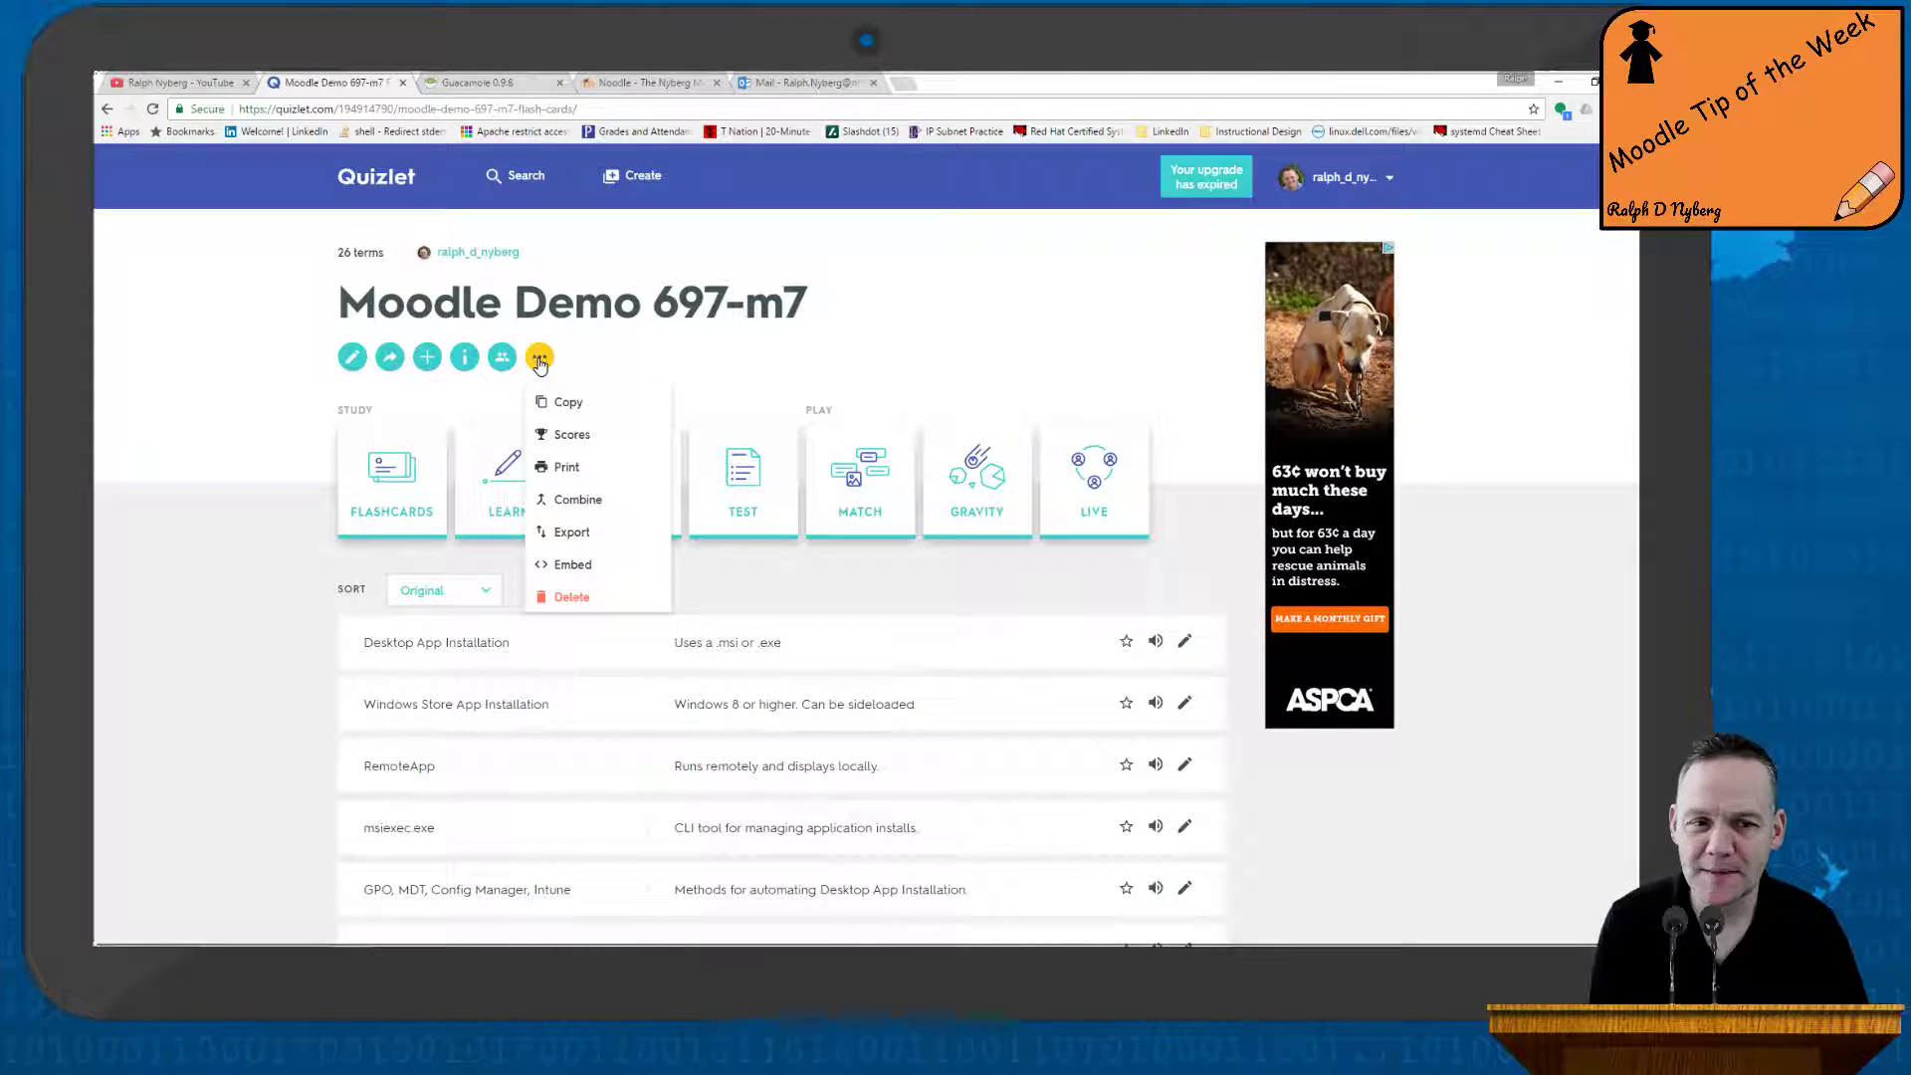
left_click(611, 535)
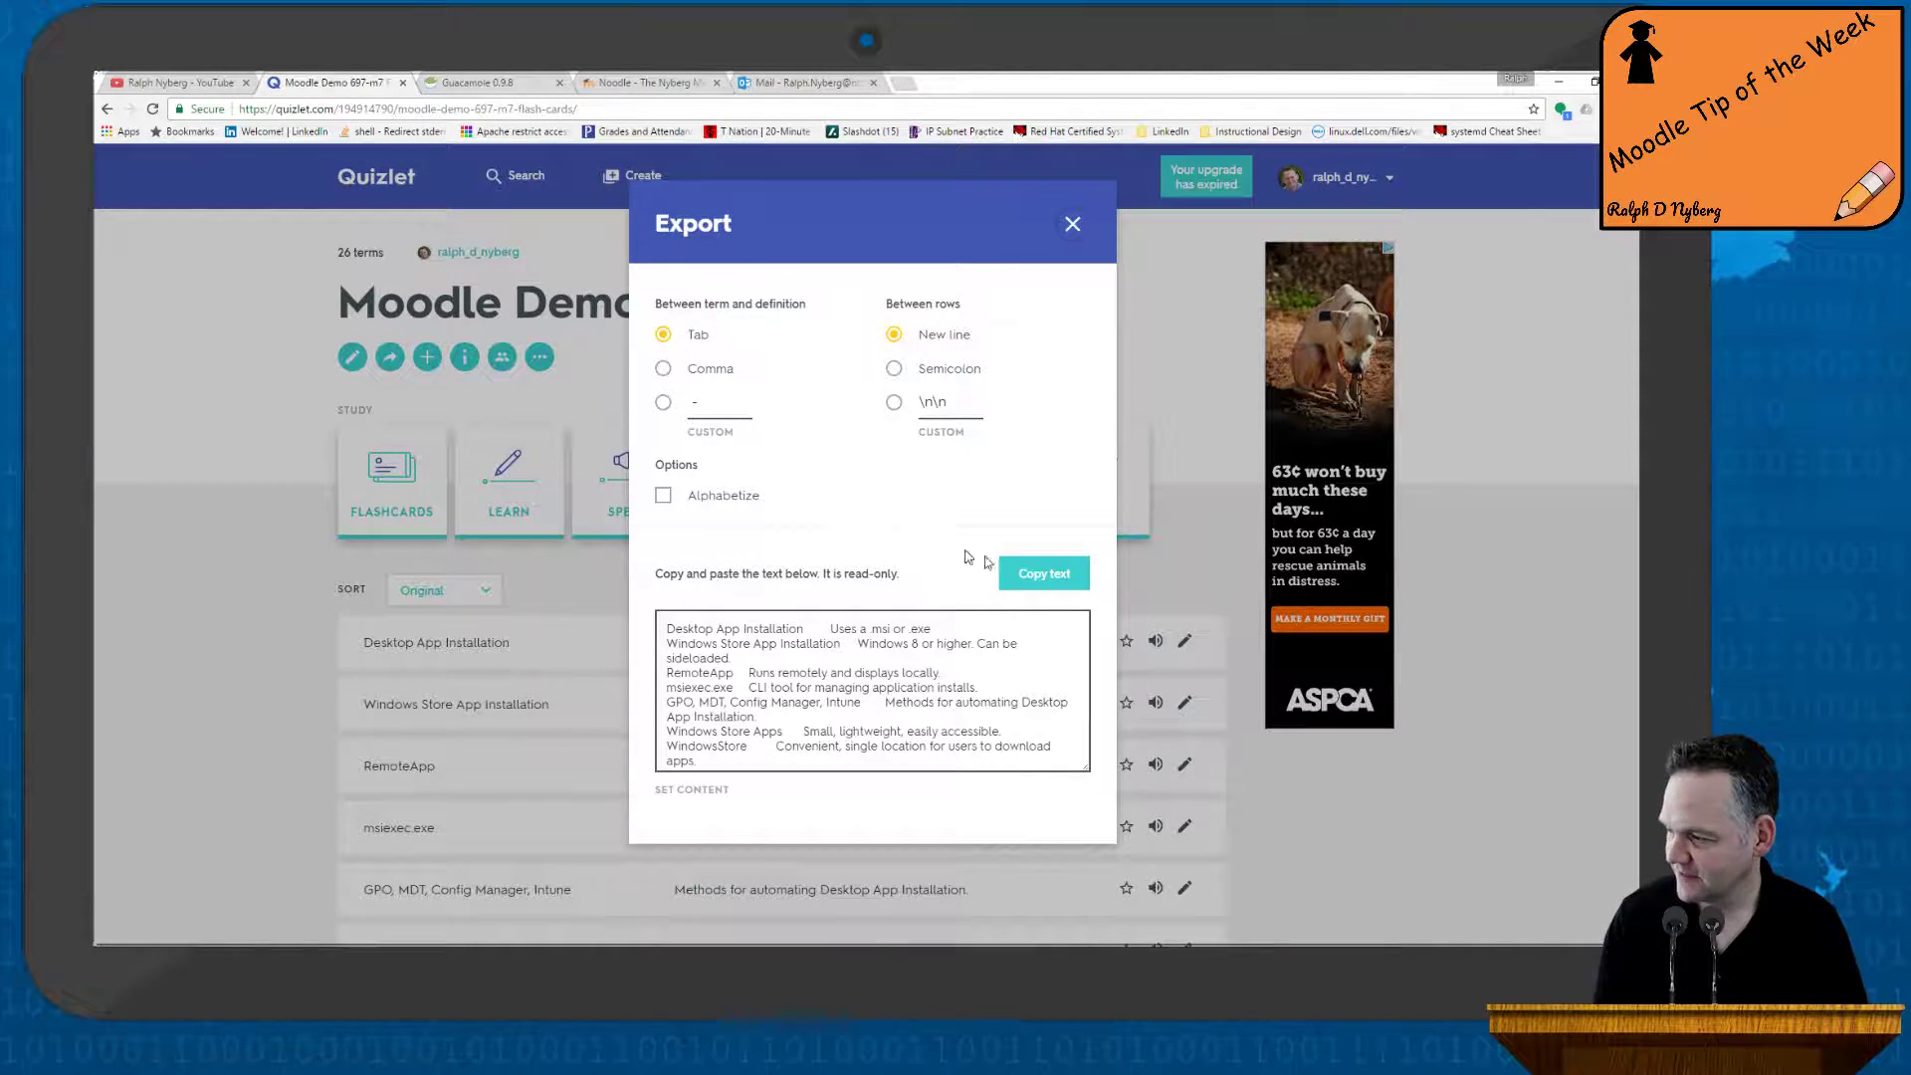
left_click(1041, 575)
left_click(1041, 574)
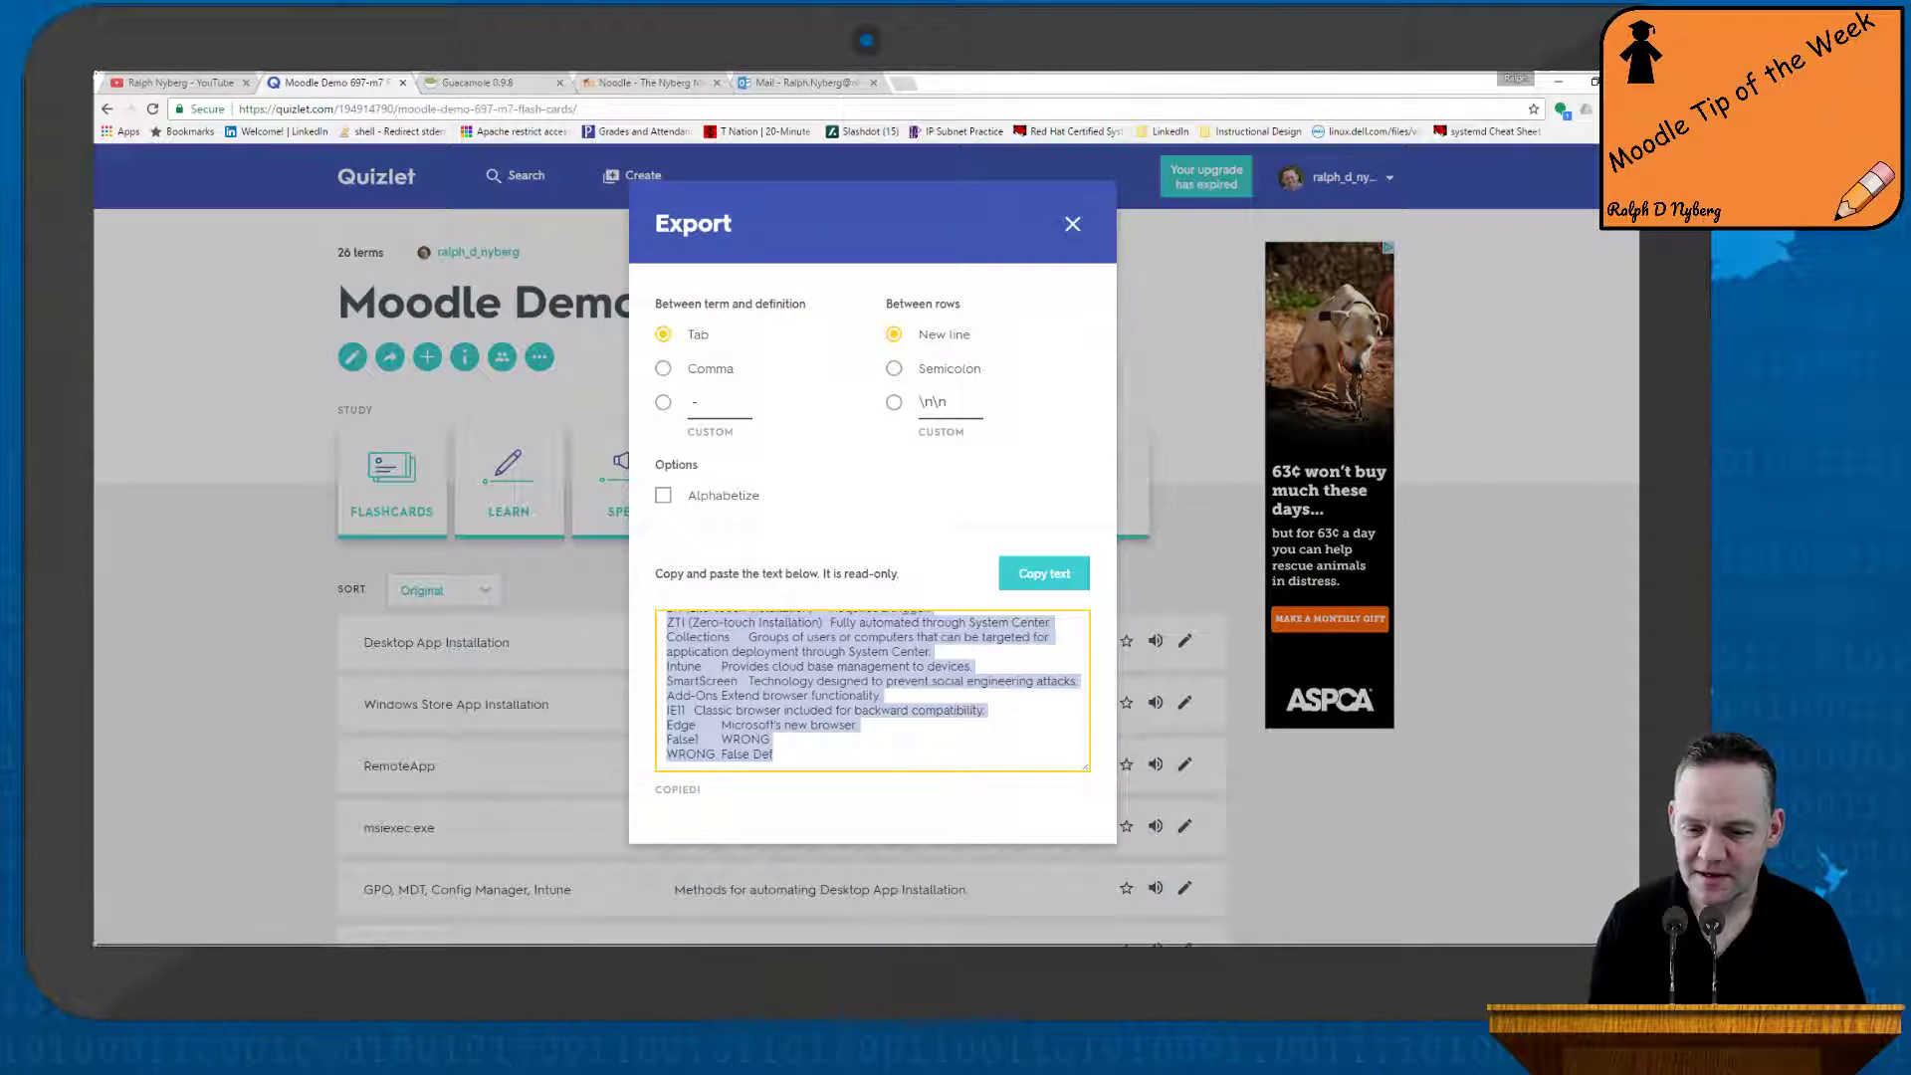
Switch to an empty Notepad document, maximize its window and paste the exported terms and definitions
key("alt+Tab")
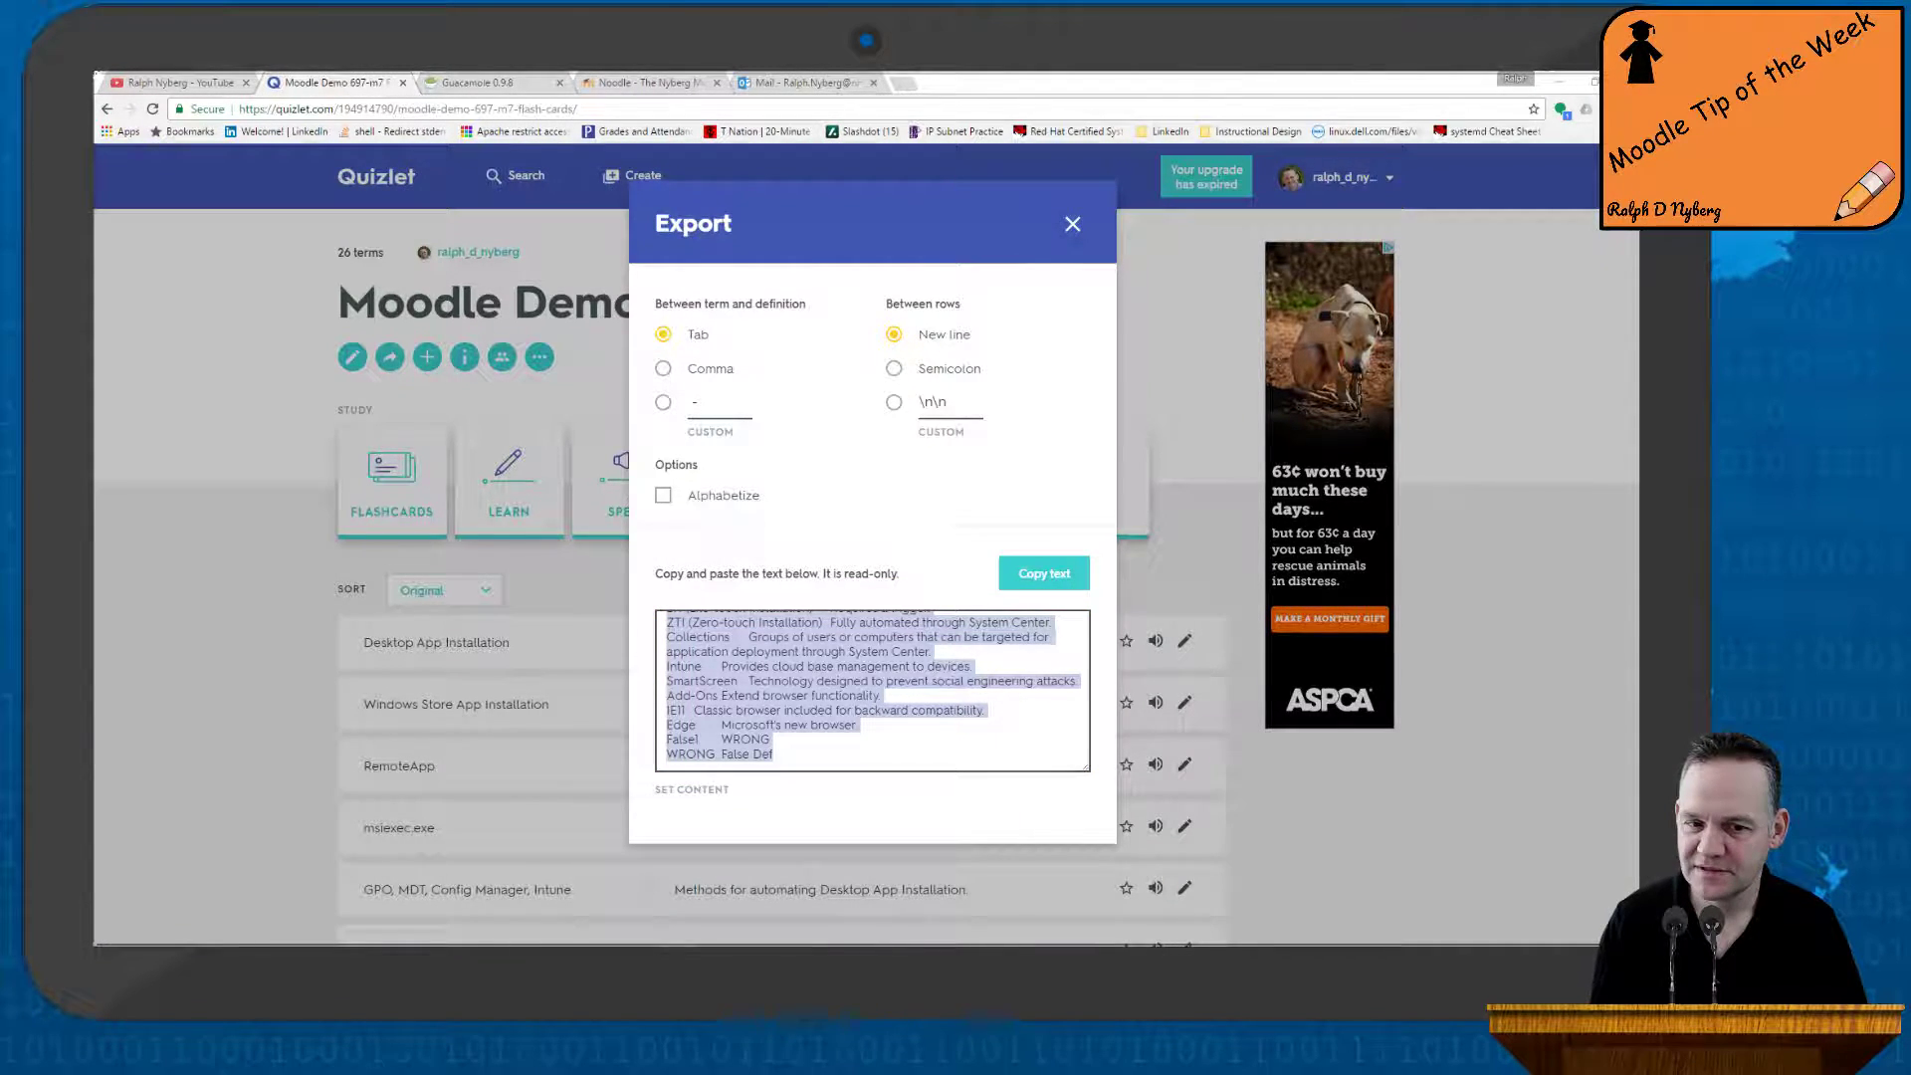
key("alt+Tab")
key("alt+Tab")
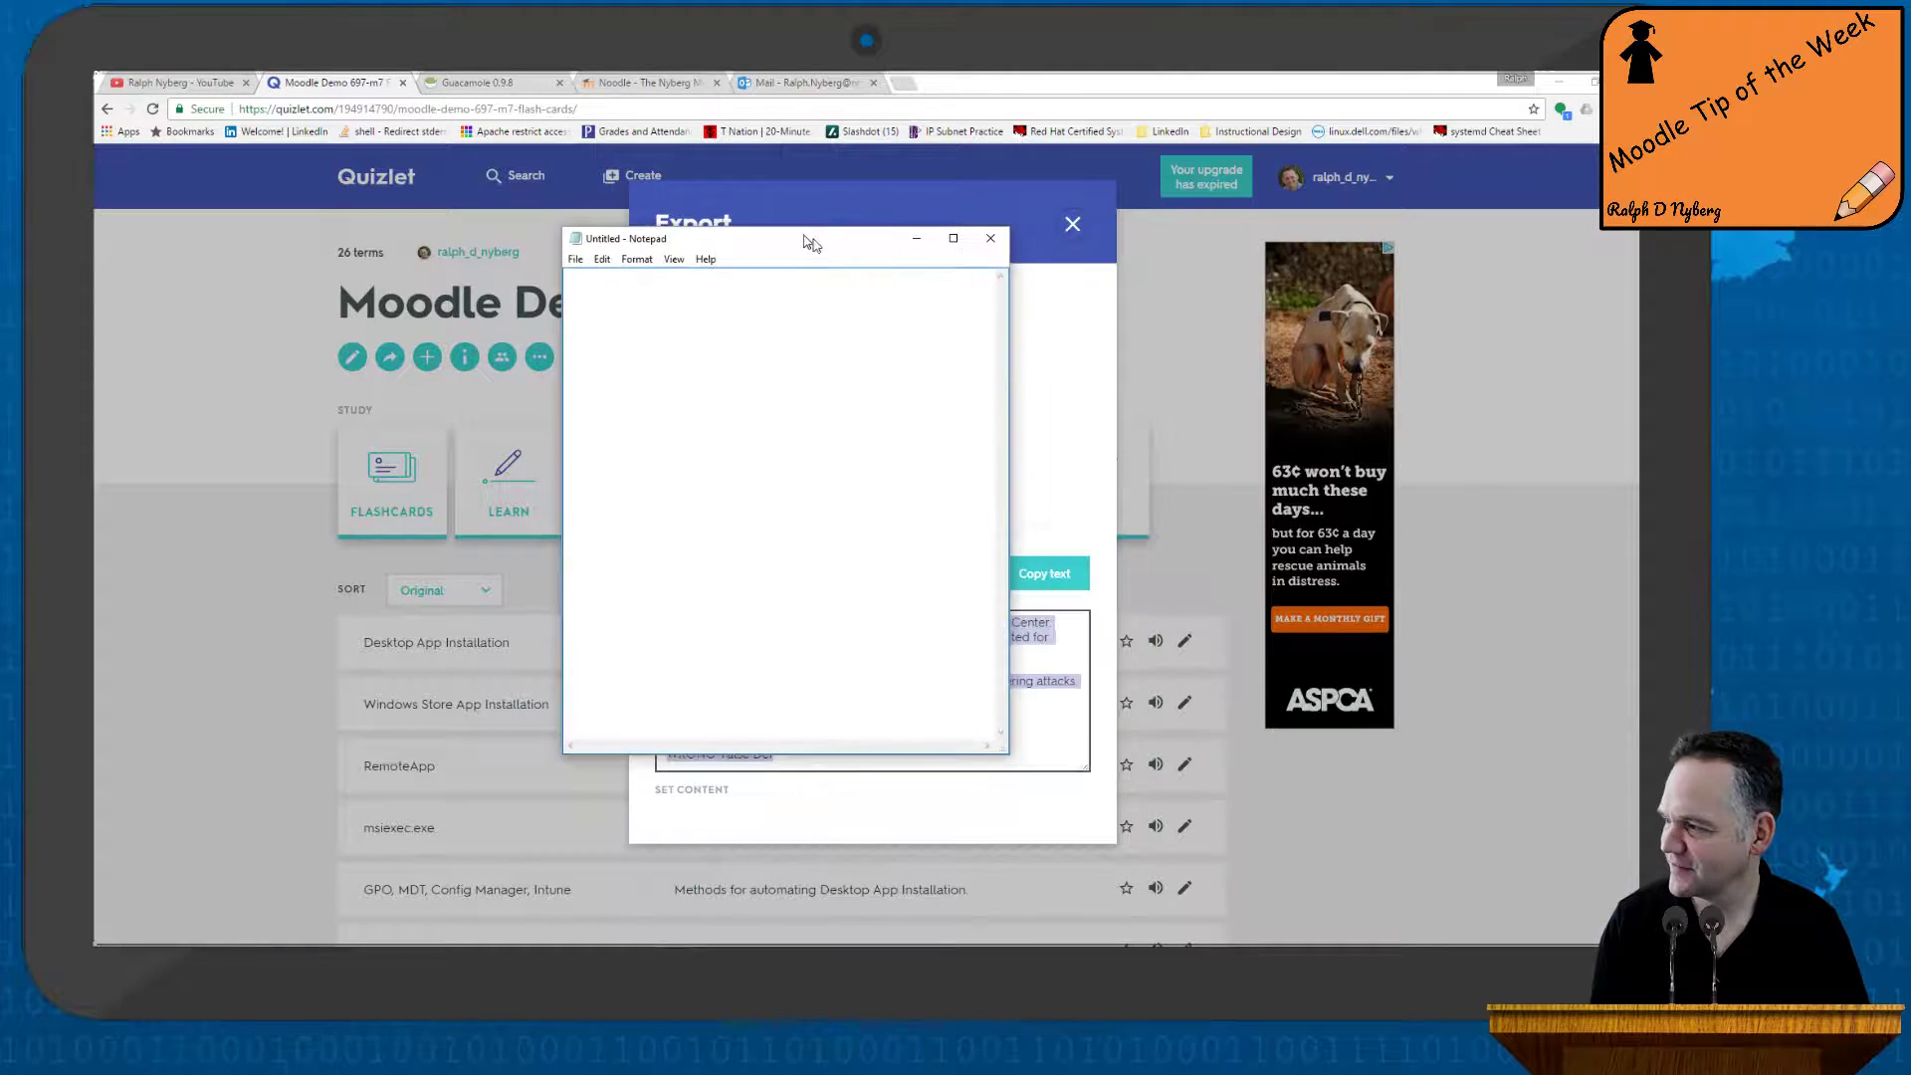
left_click_drag(806, 240, 733, 188)
left_click(870, 188)
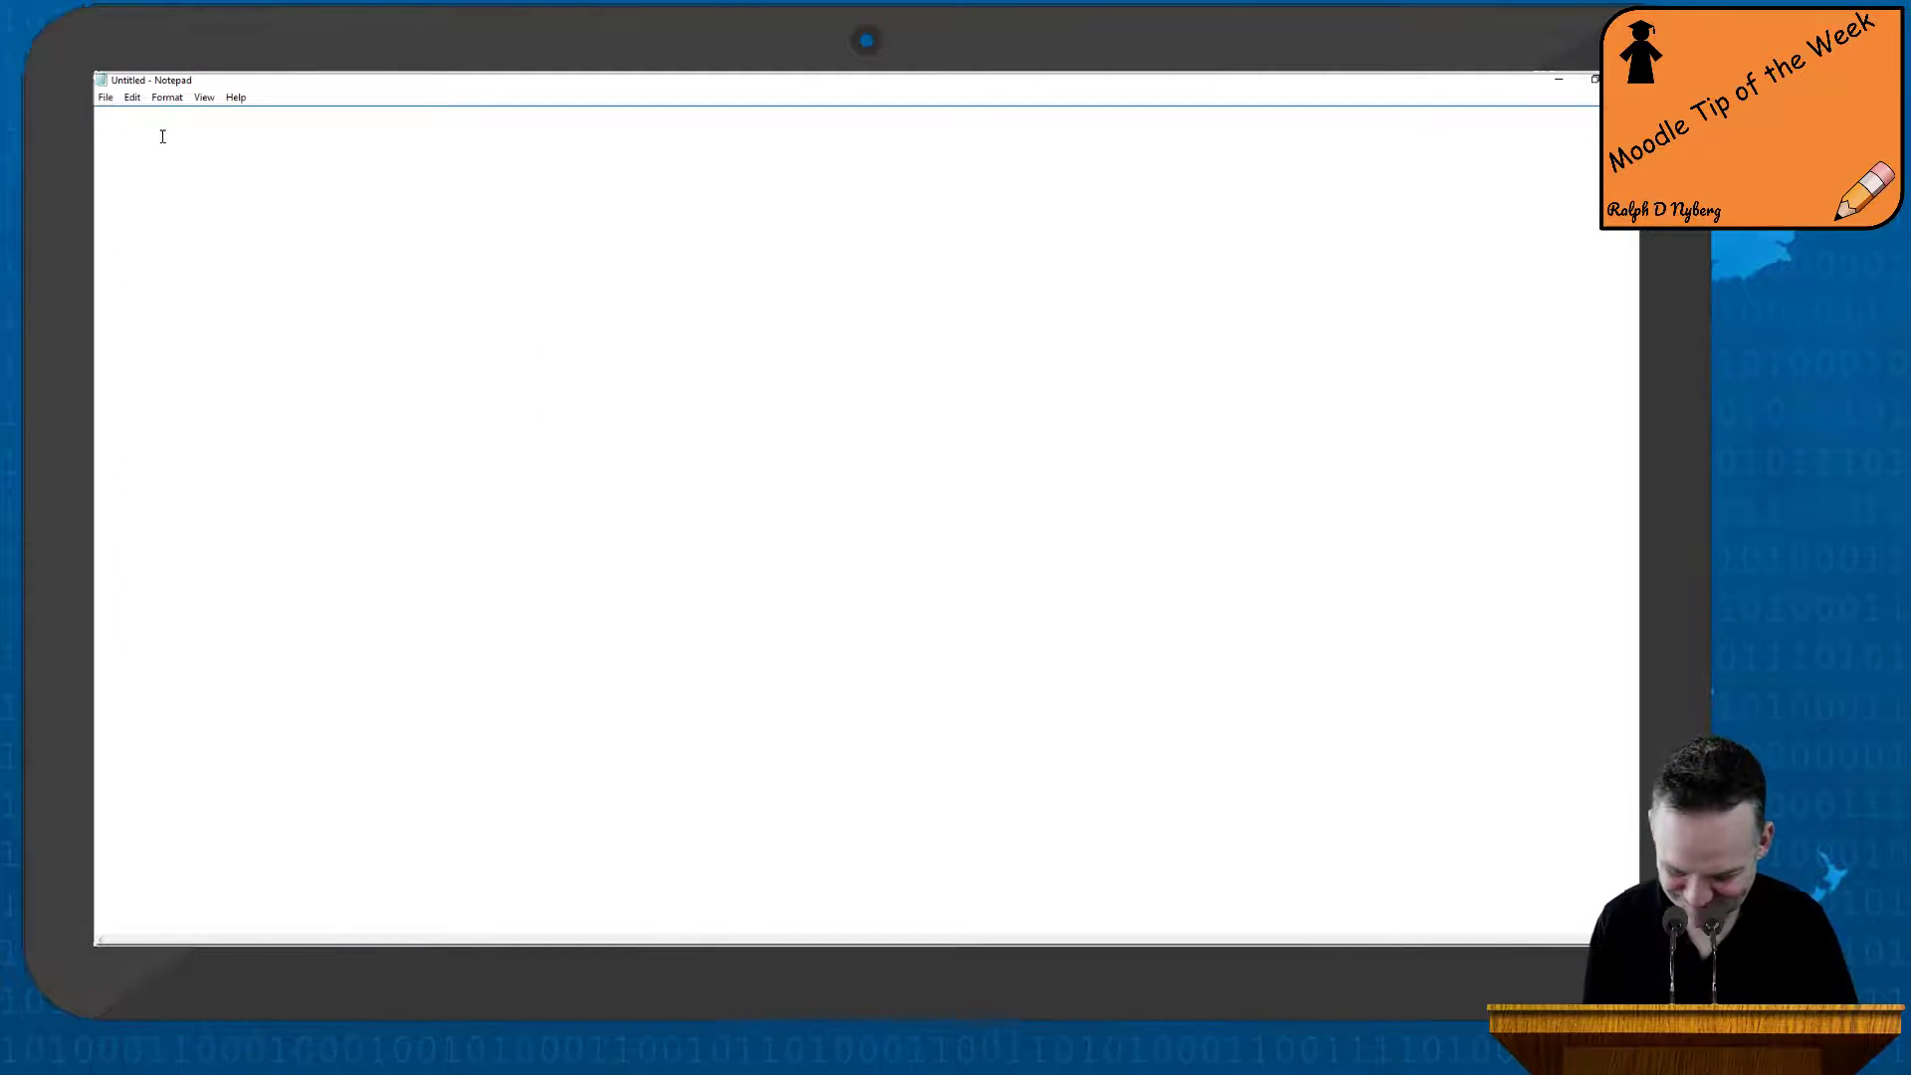
key("ctrl+v")
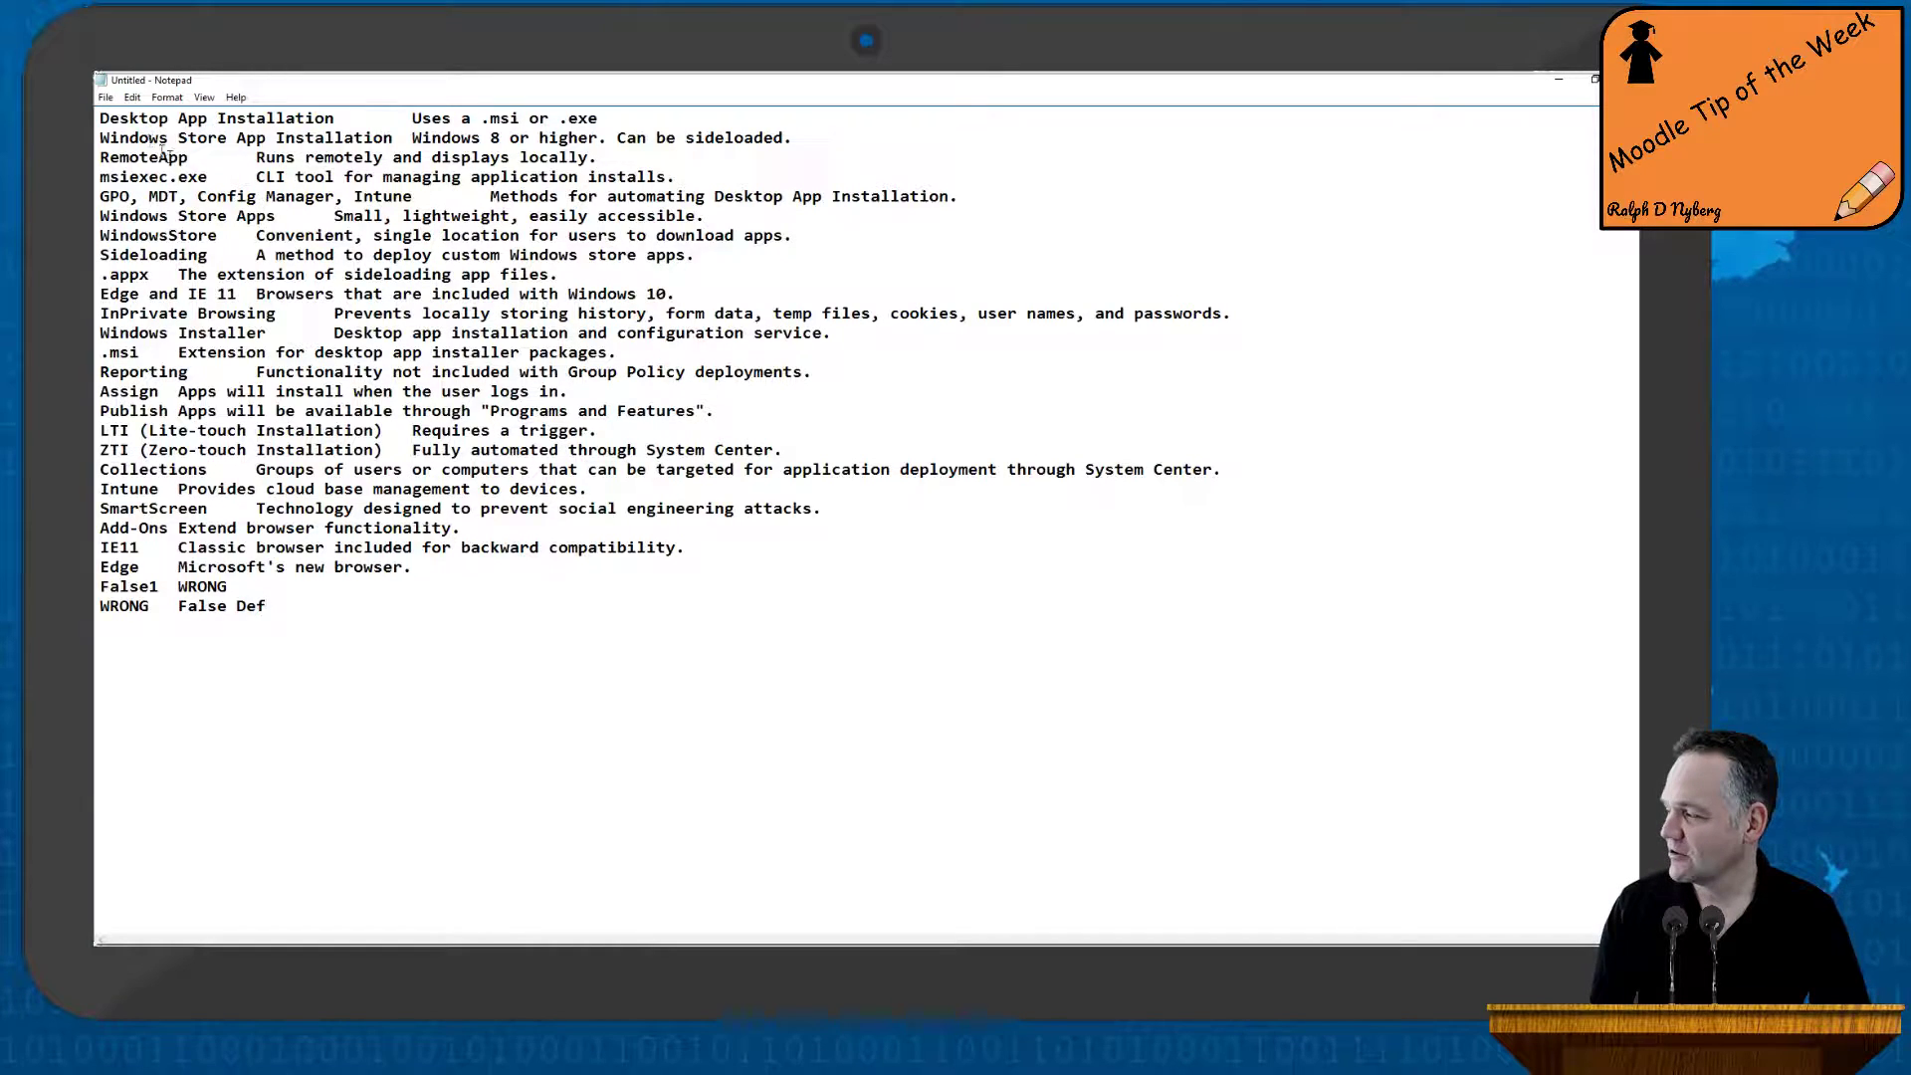
Save the pasted text as demo4 in the Documents demo folder, minimize Notepad and close the Quizlet export dialog
left_click(104, 97)
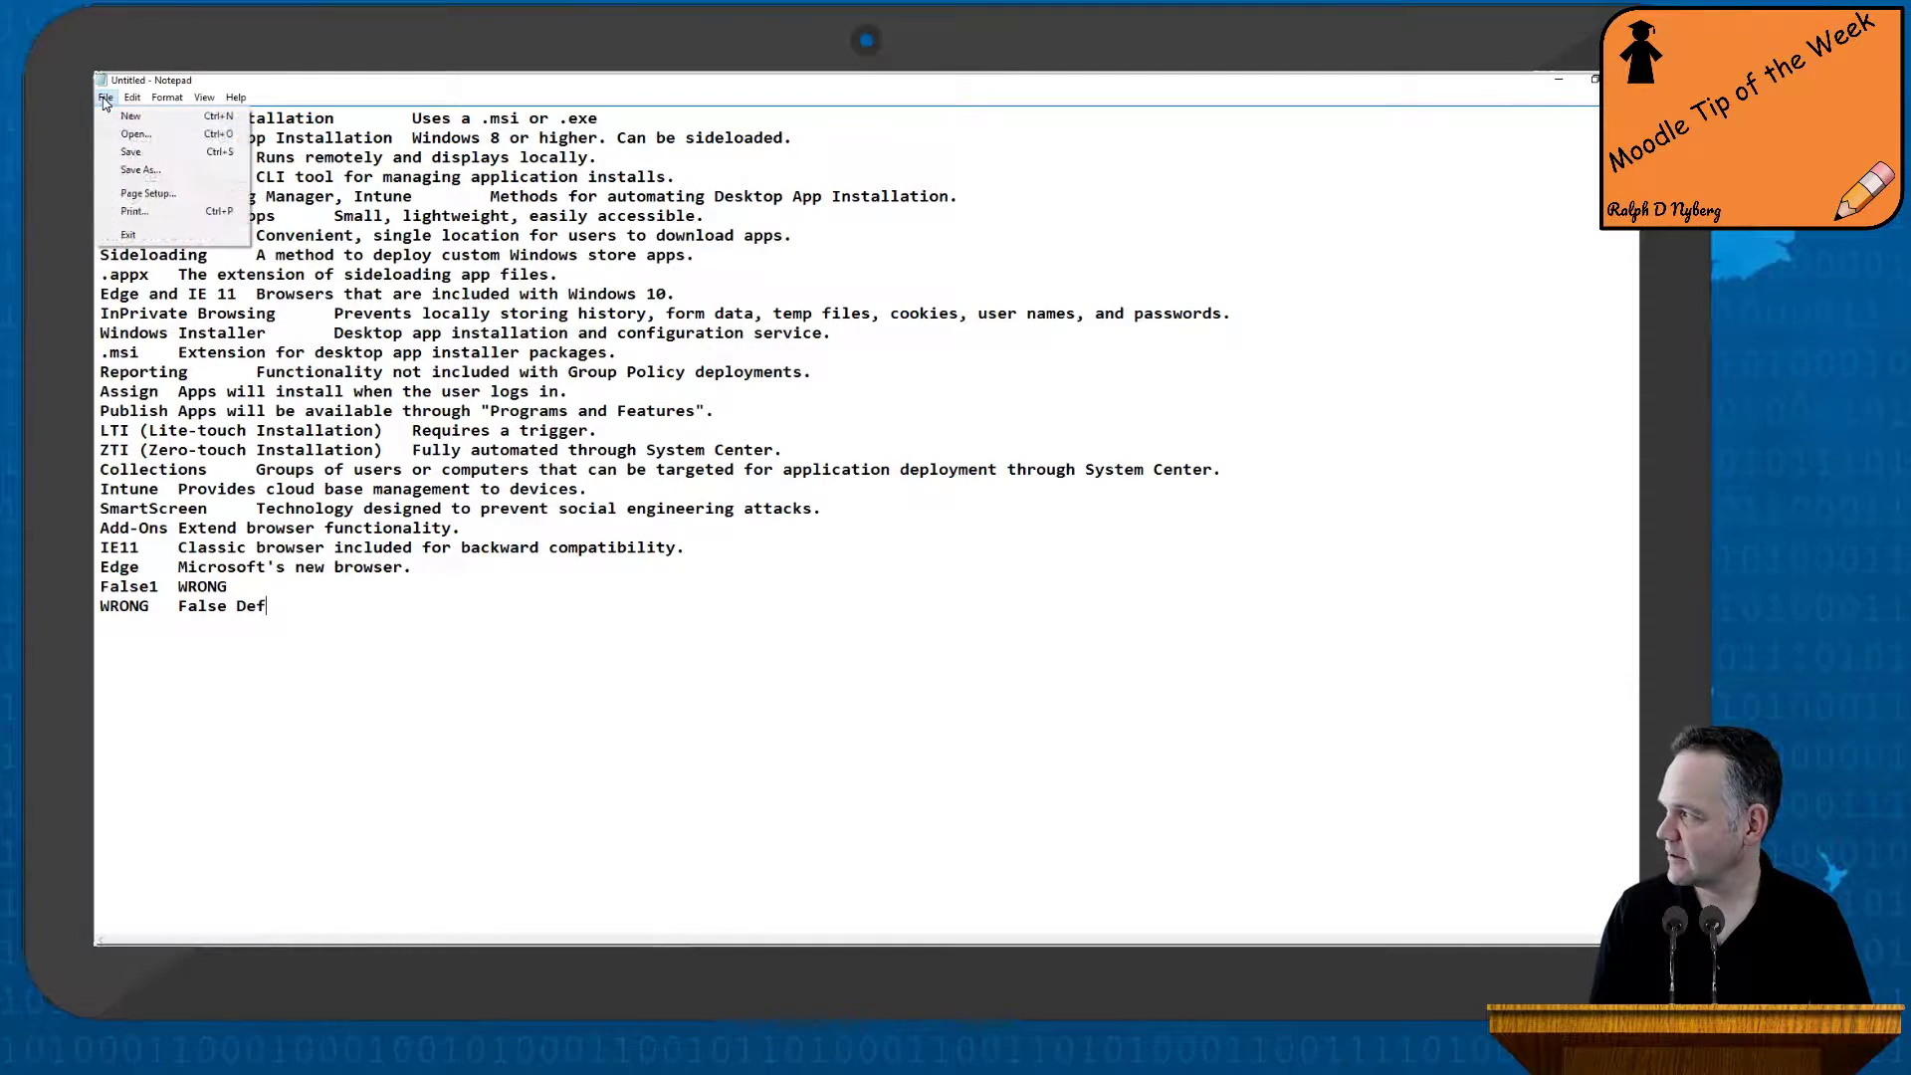
left_click(141, 169)
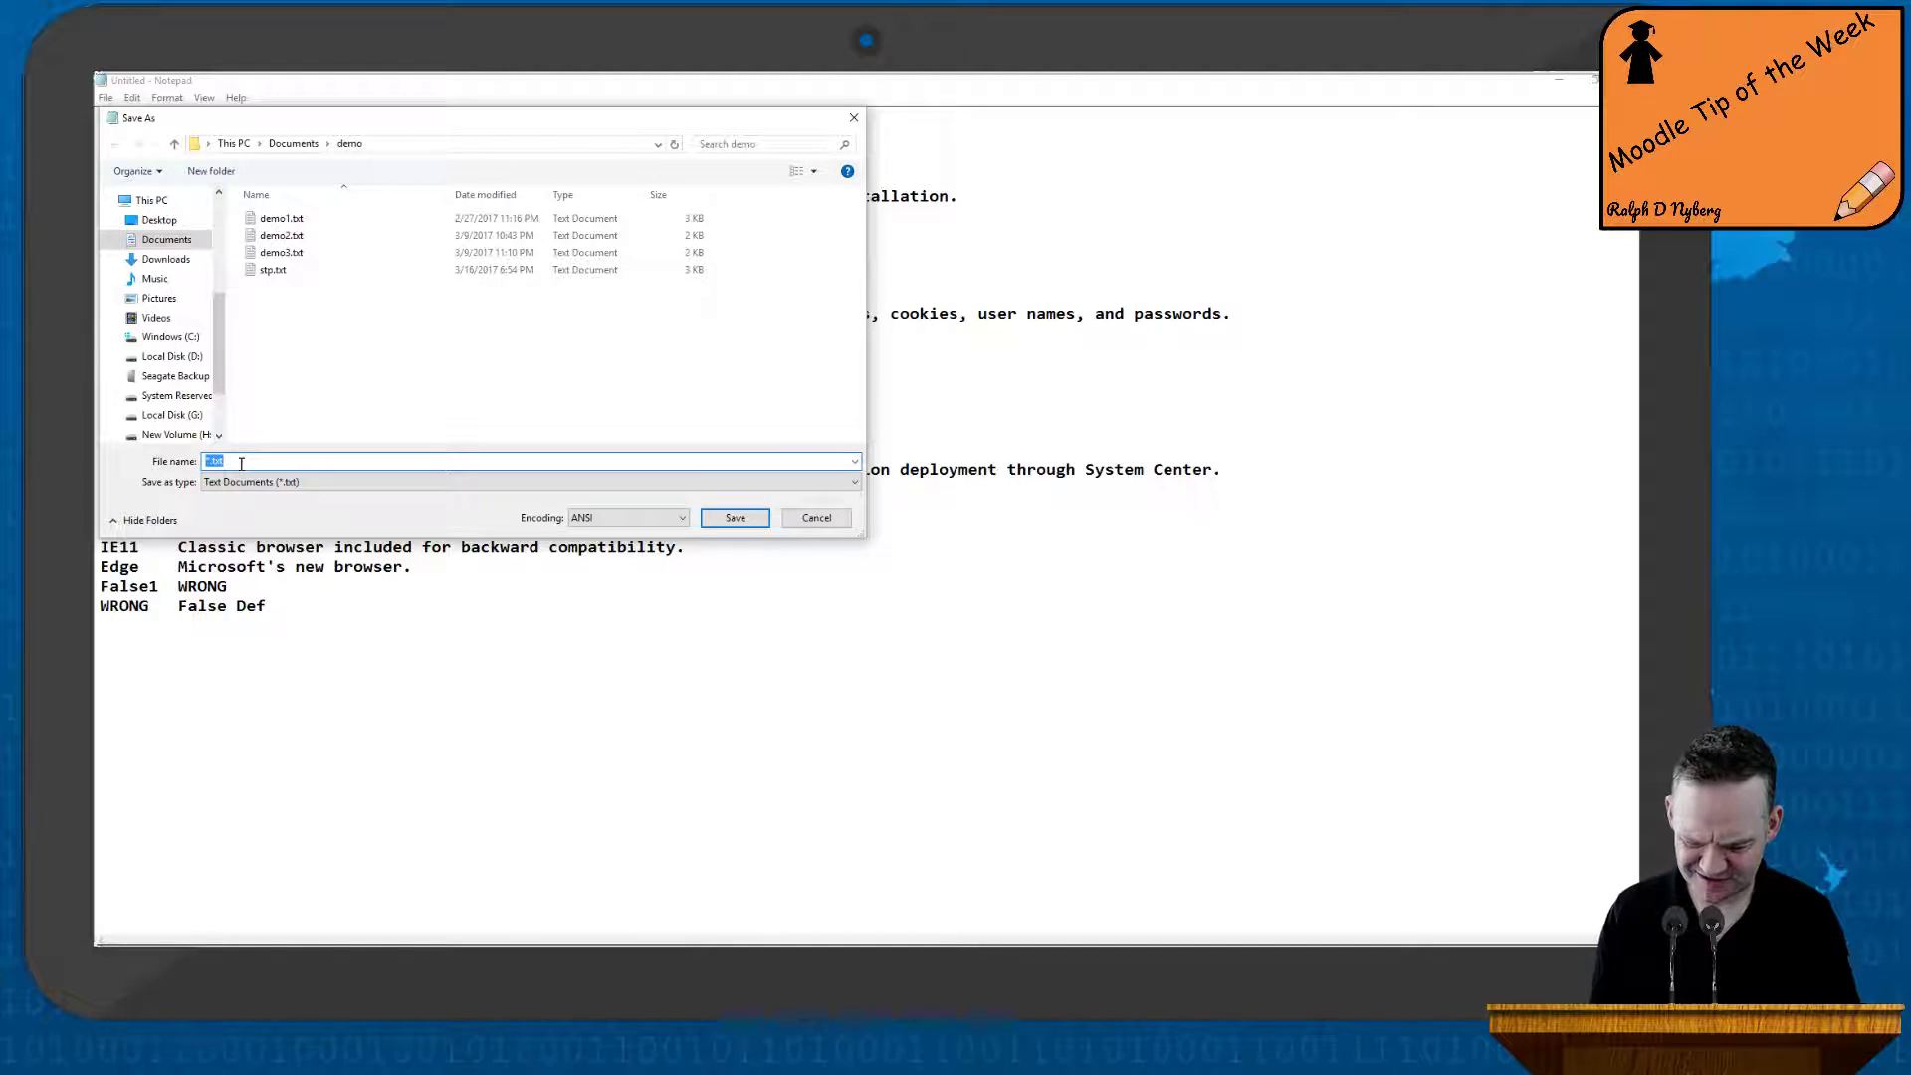
type("demo")
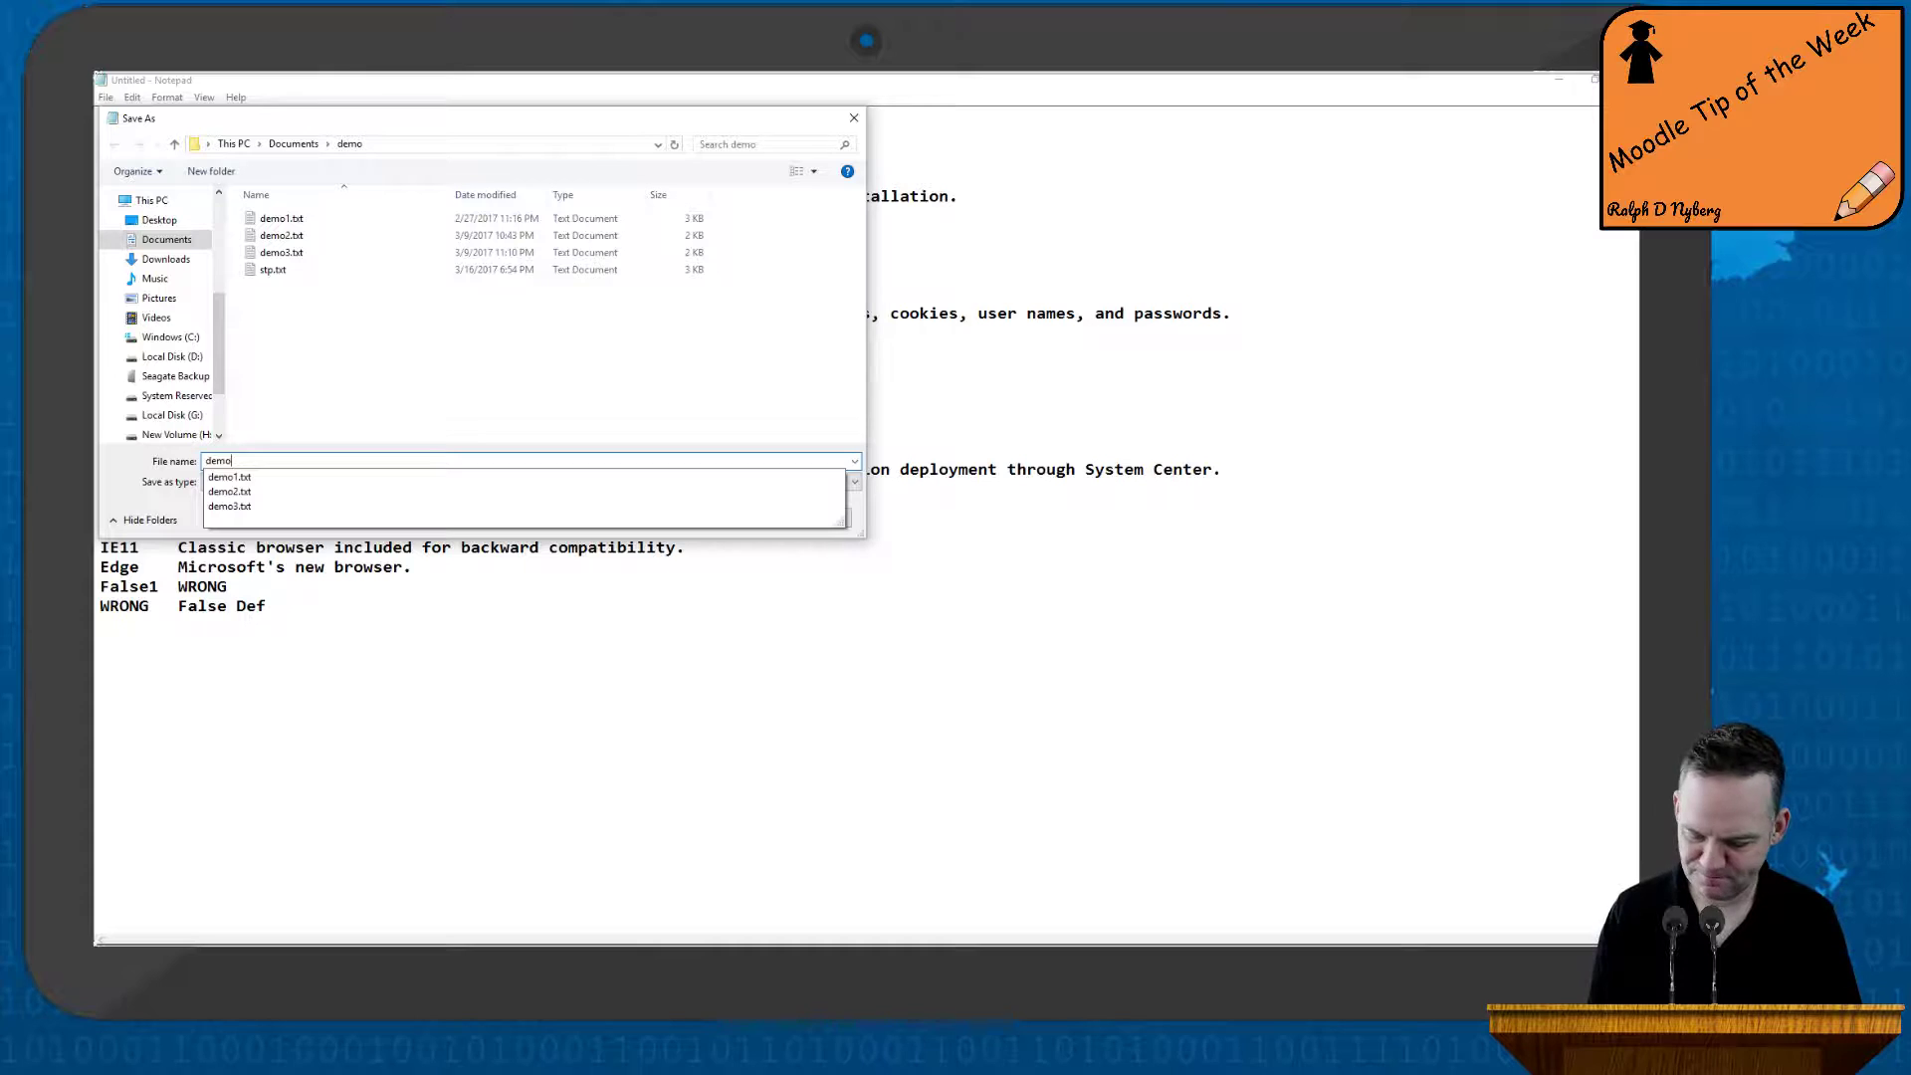
type("4")
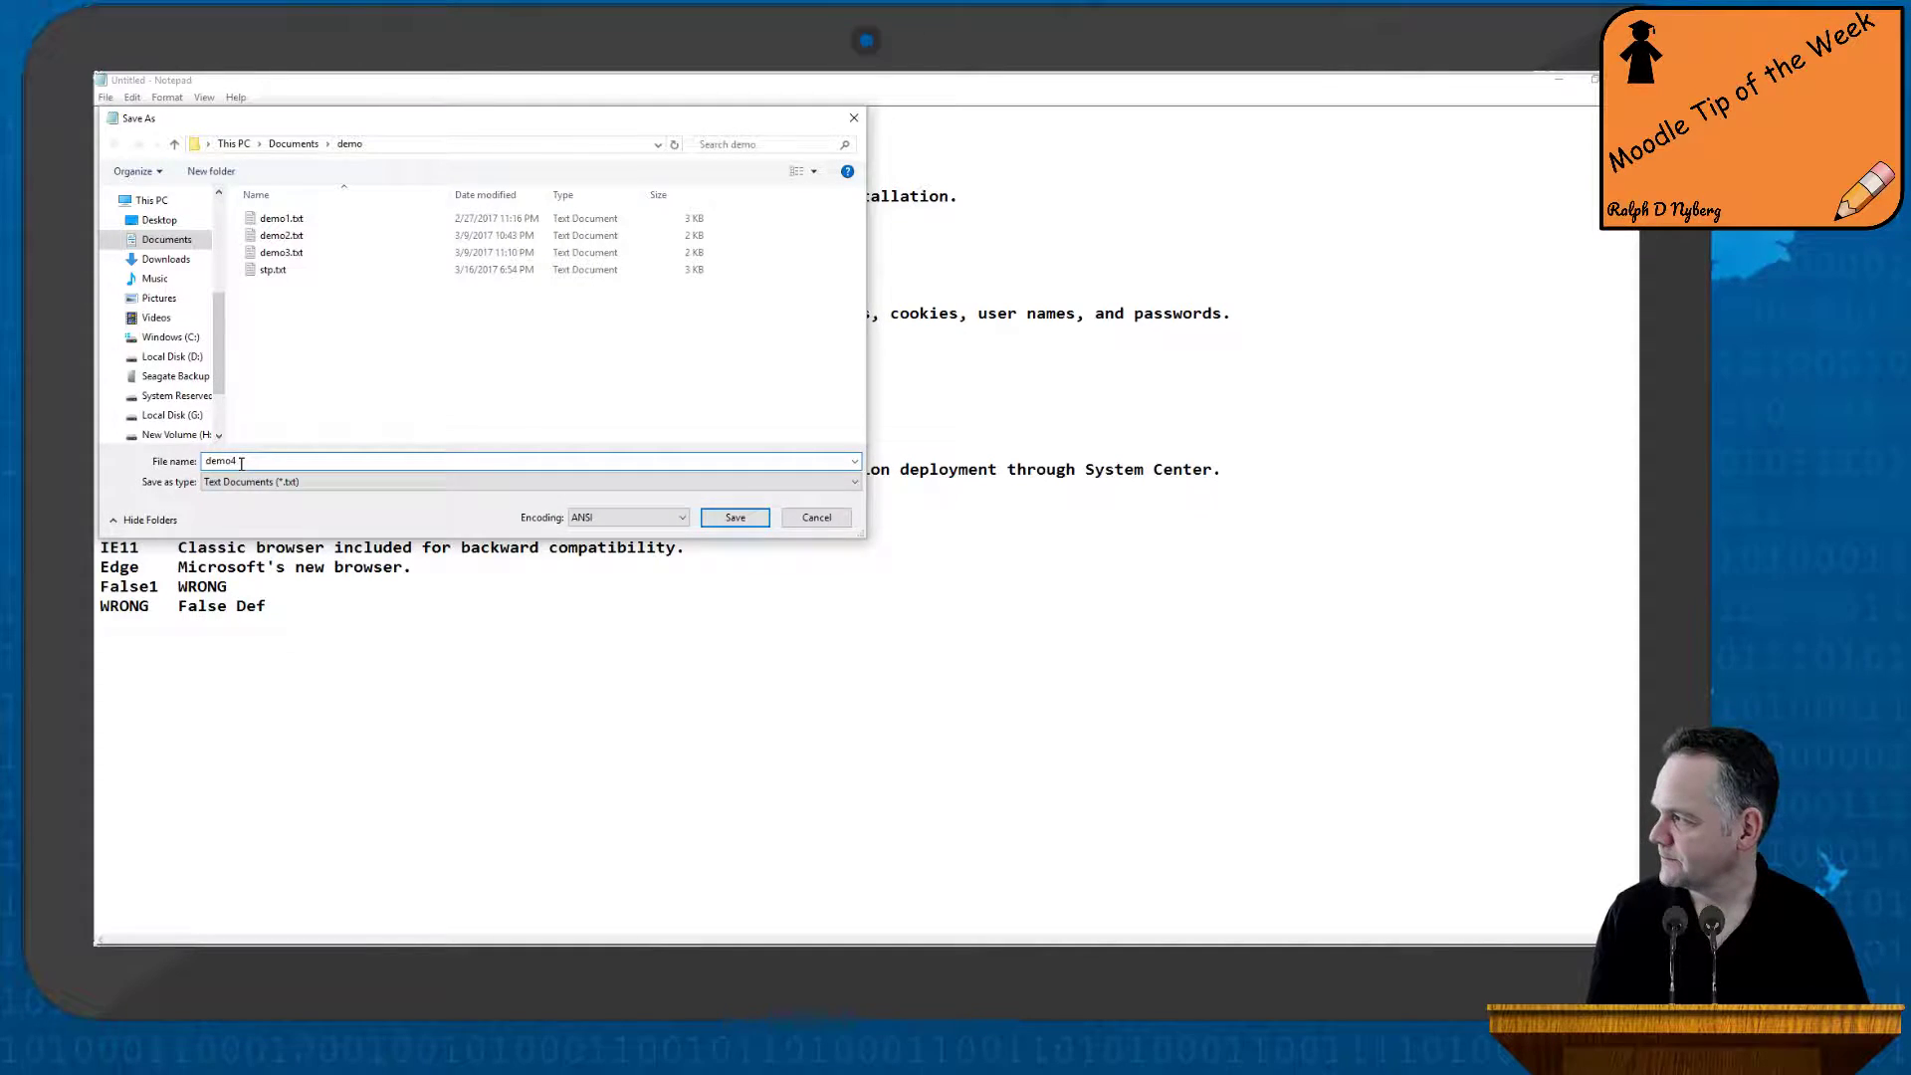
key("Return")
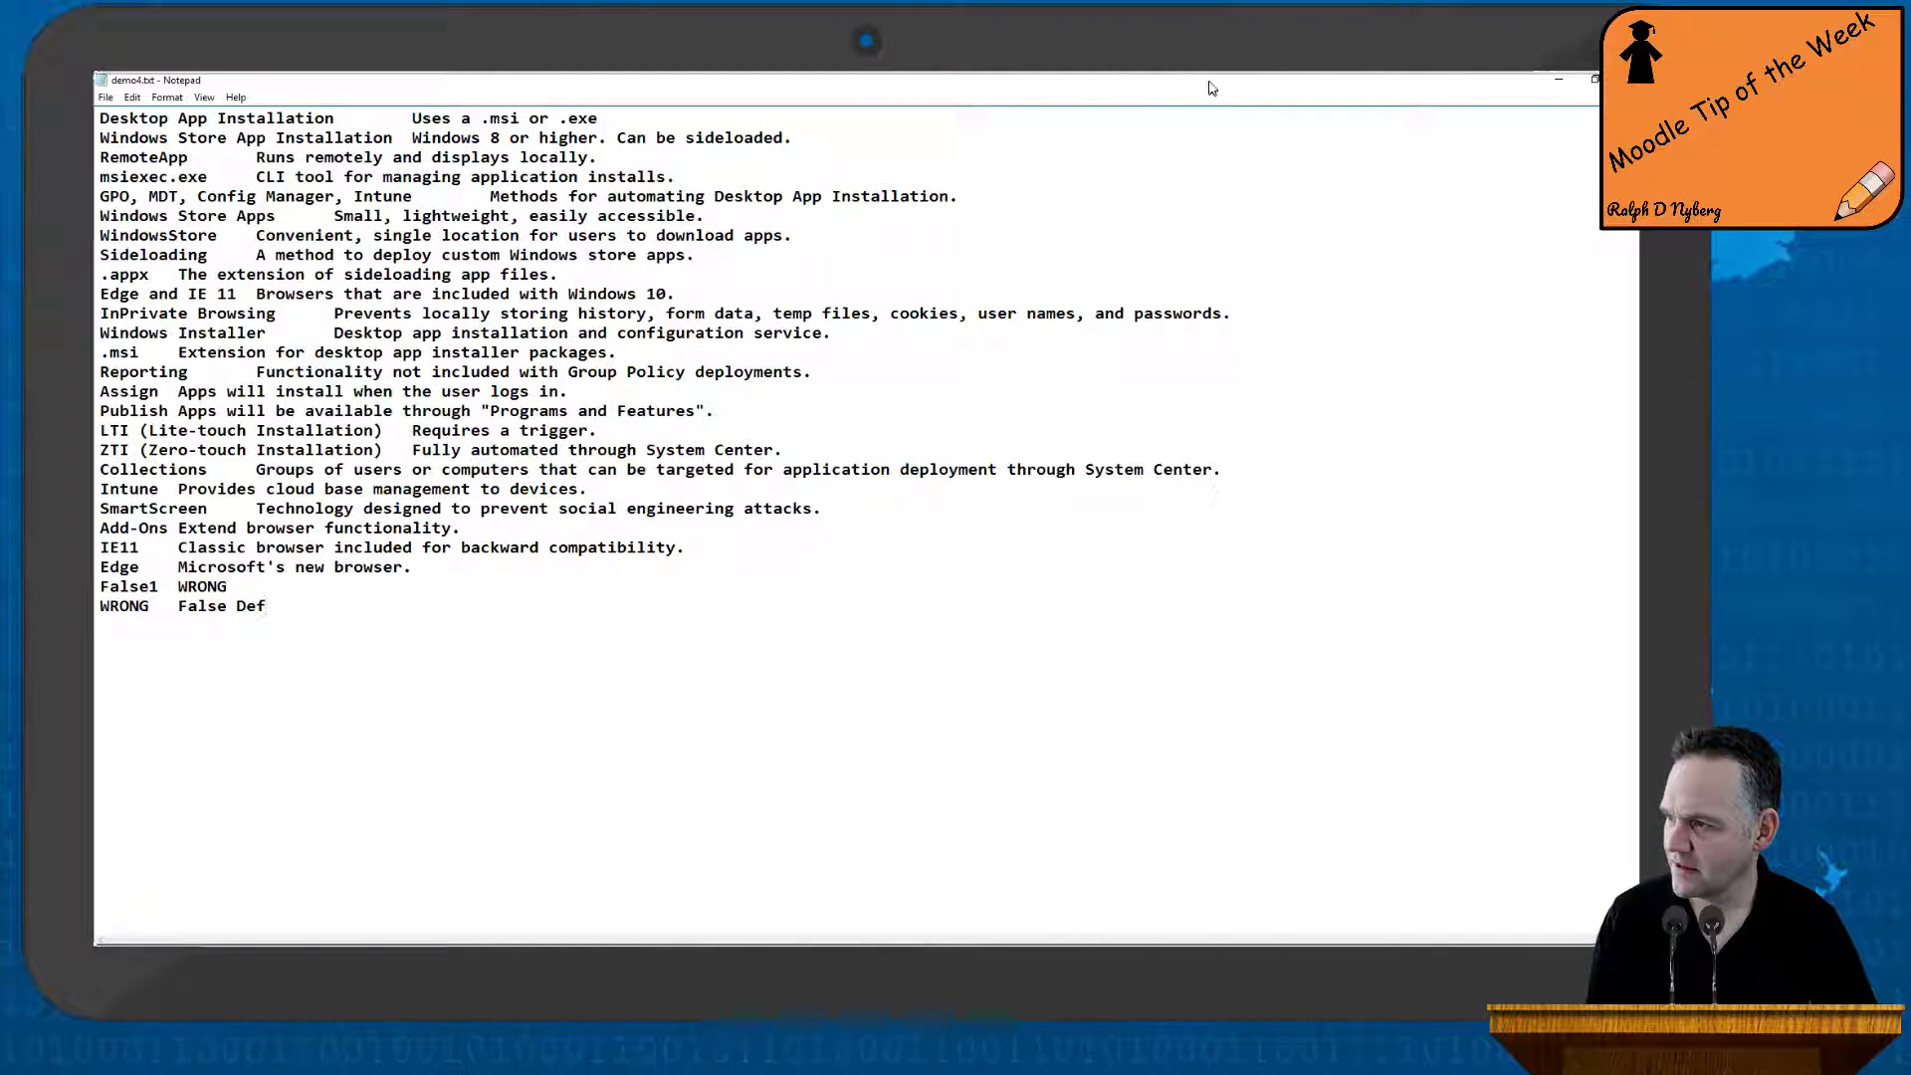
left_click(1563, 83)
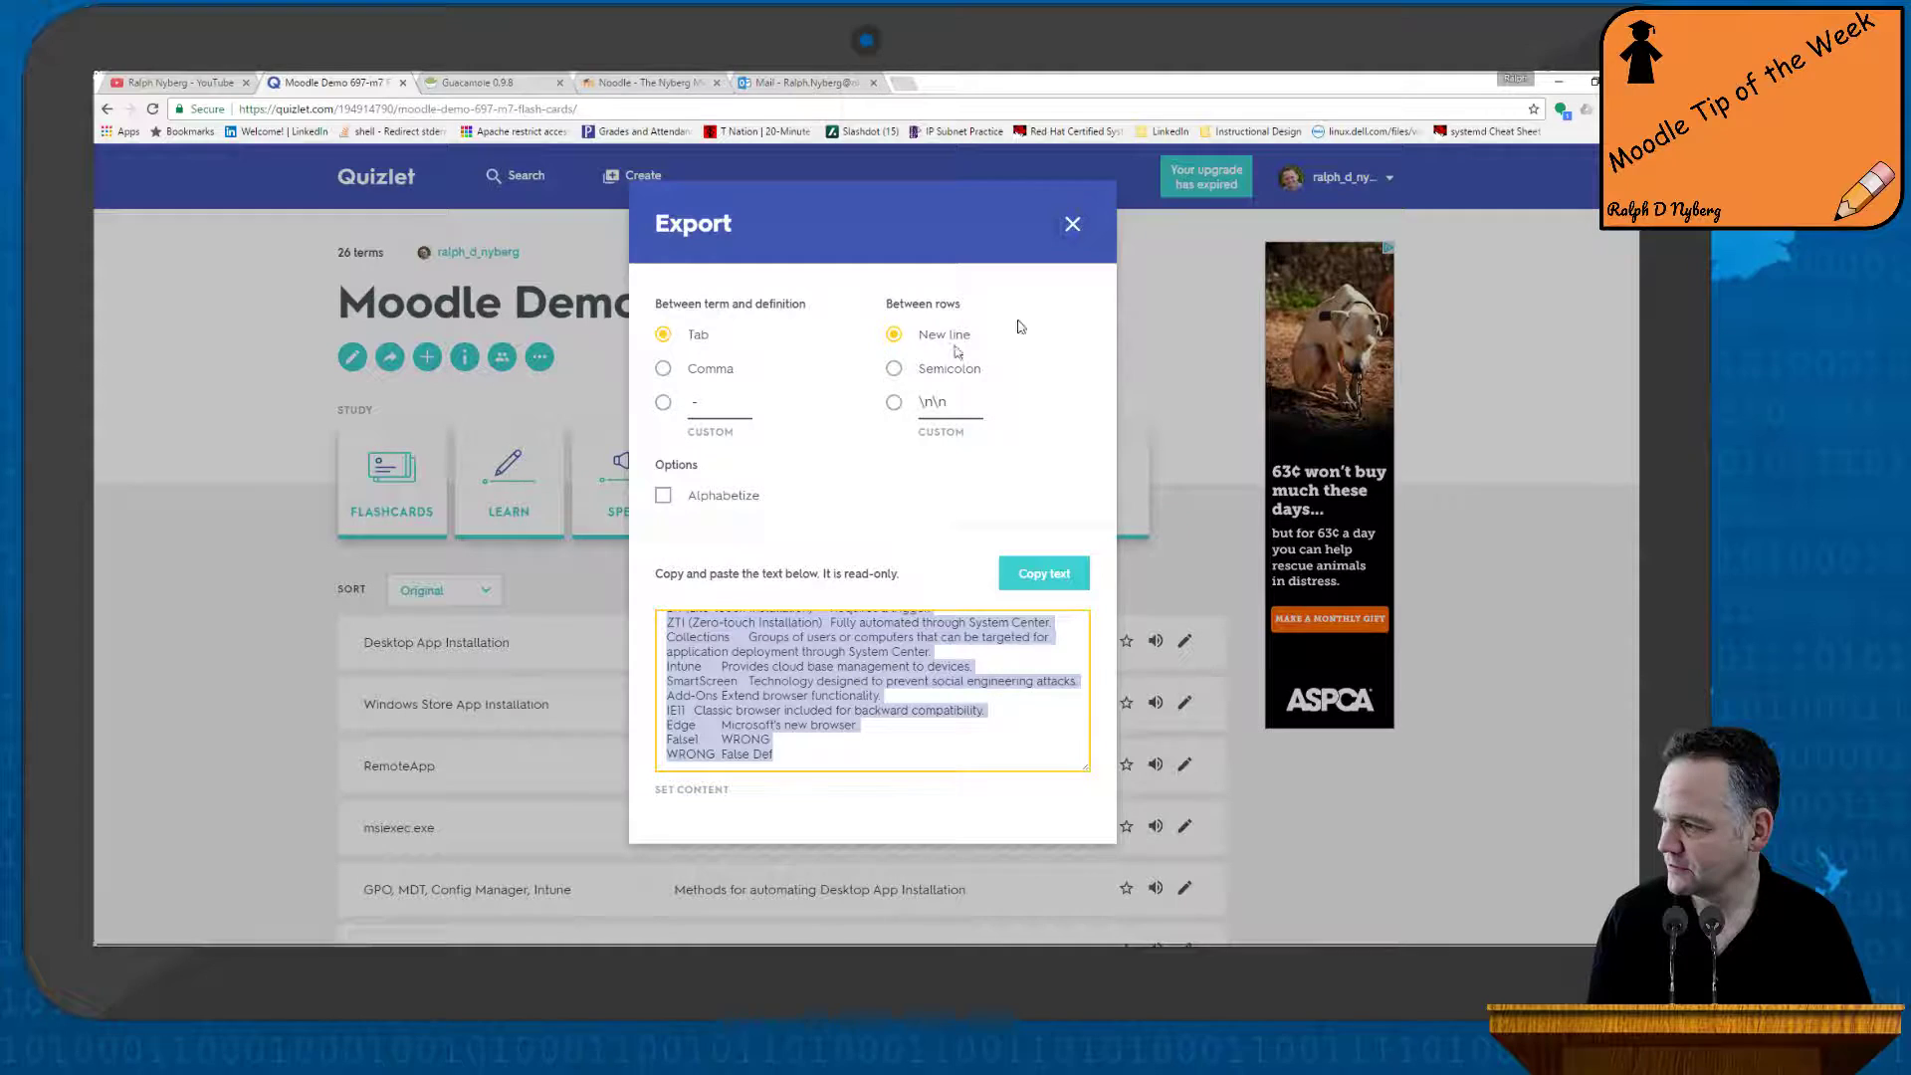
left_click(1072, 224)
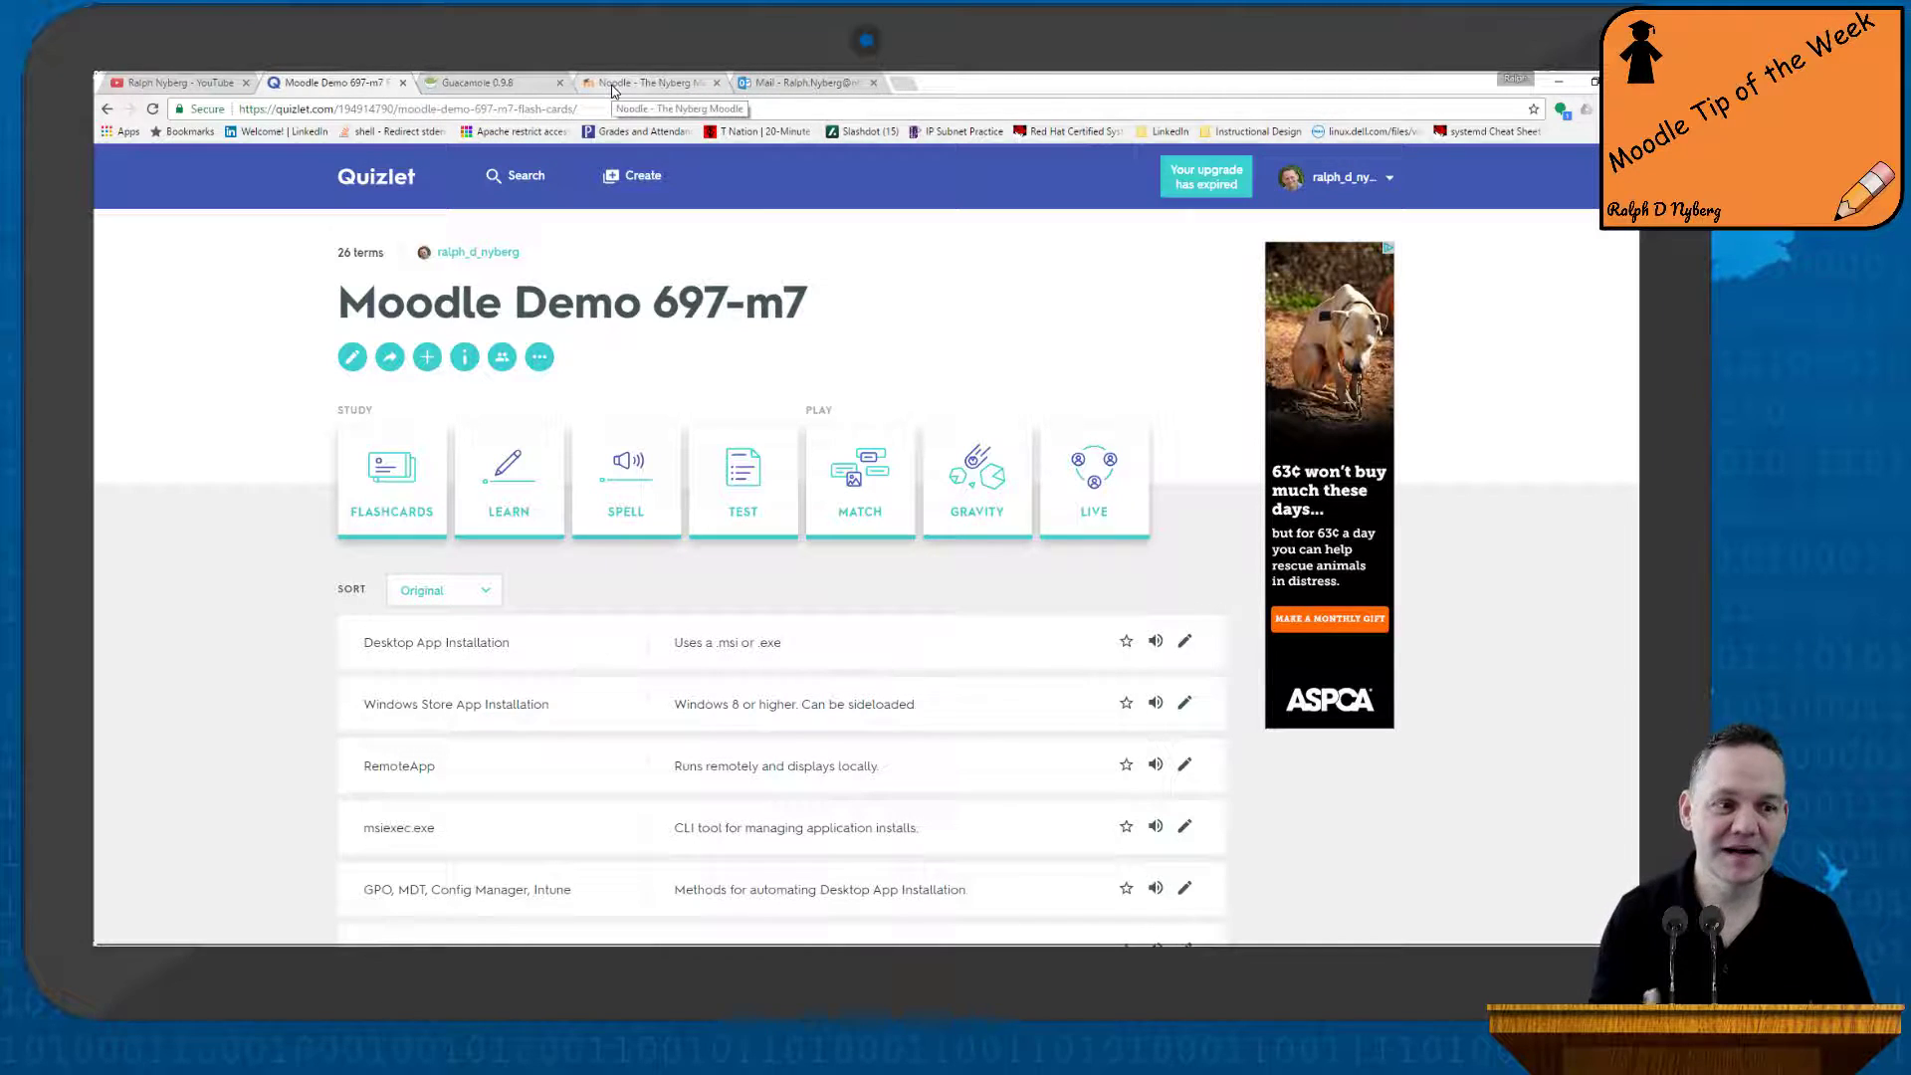
Switch to Guacamole and log in with the saved username and password of the moodle account
key("ctrl+Tab")
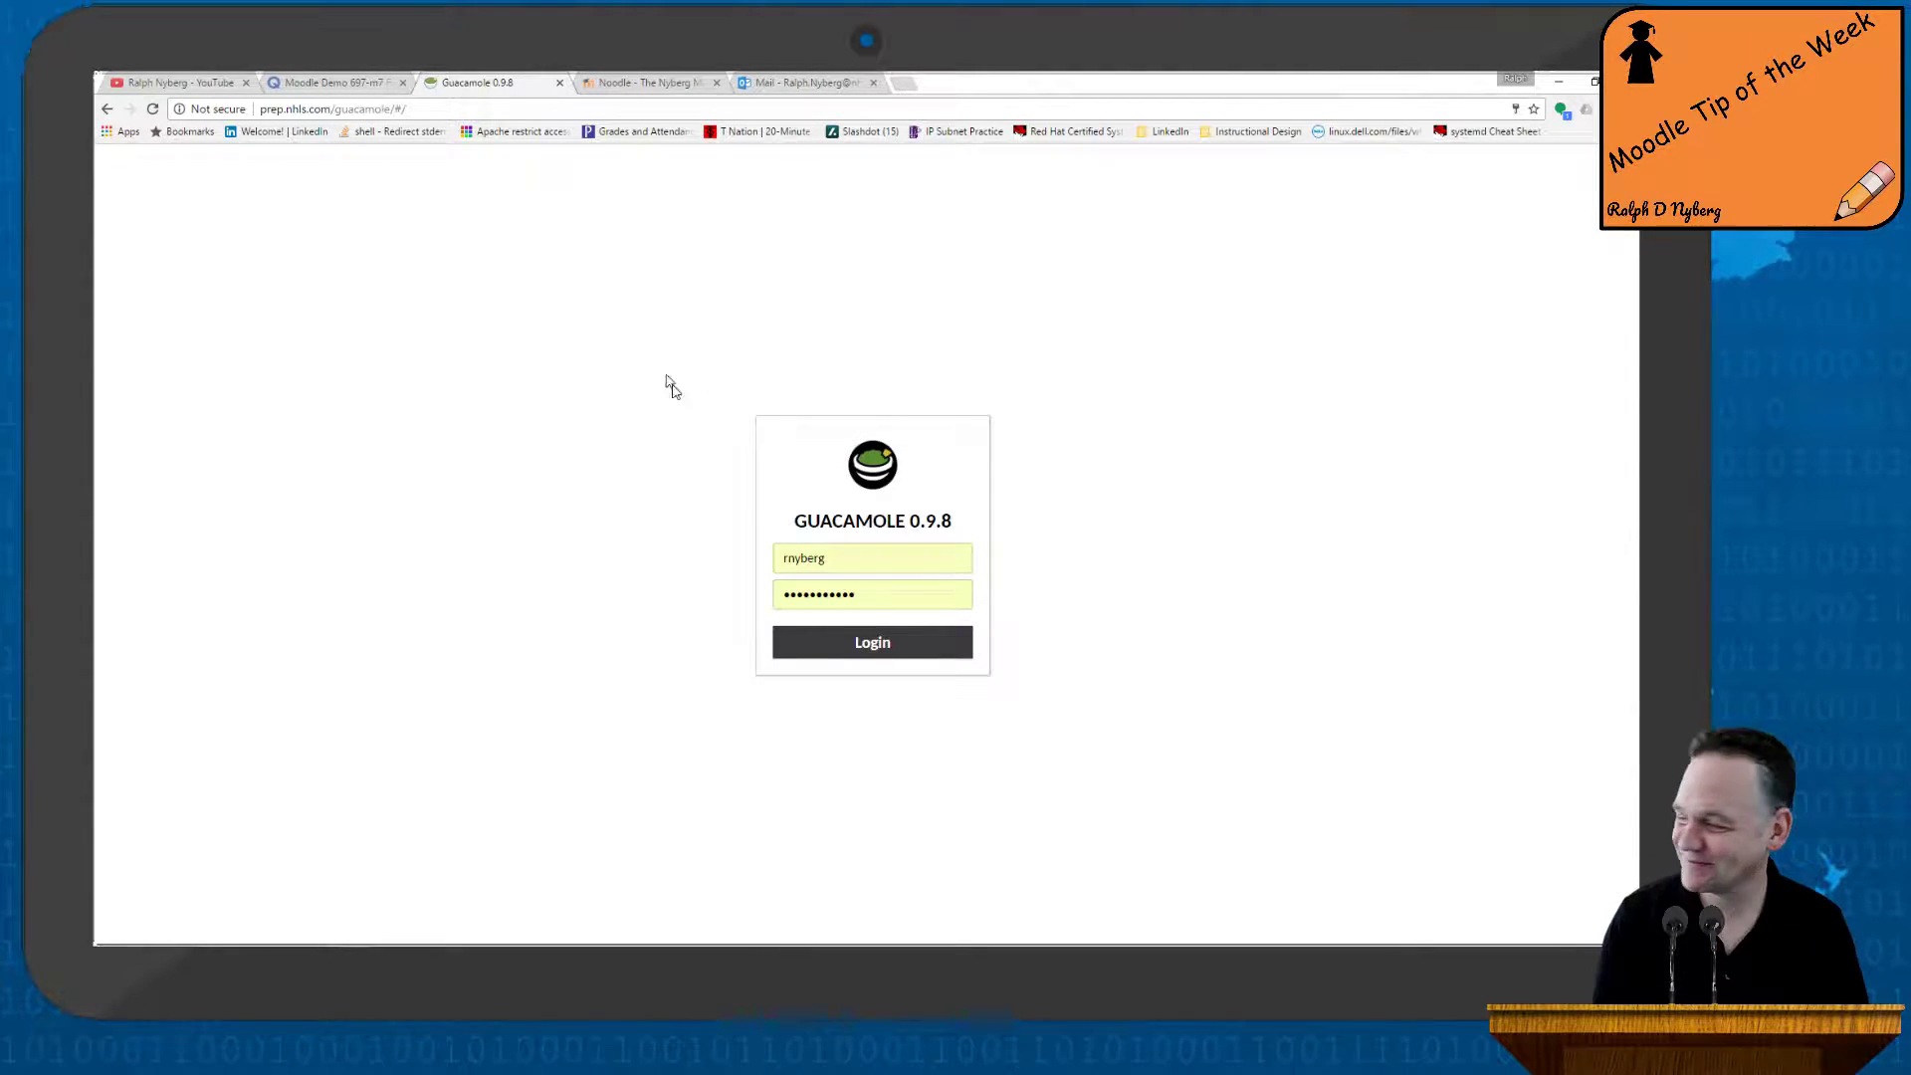
left_click(847, 555)
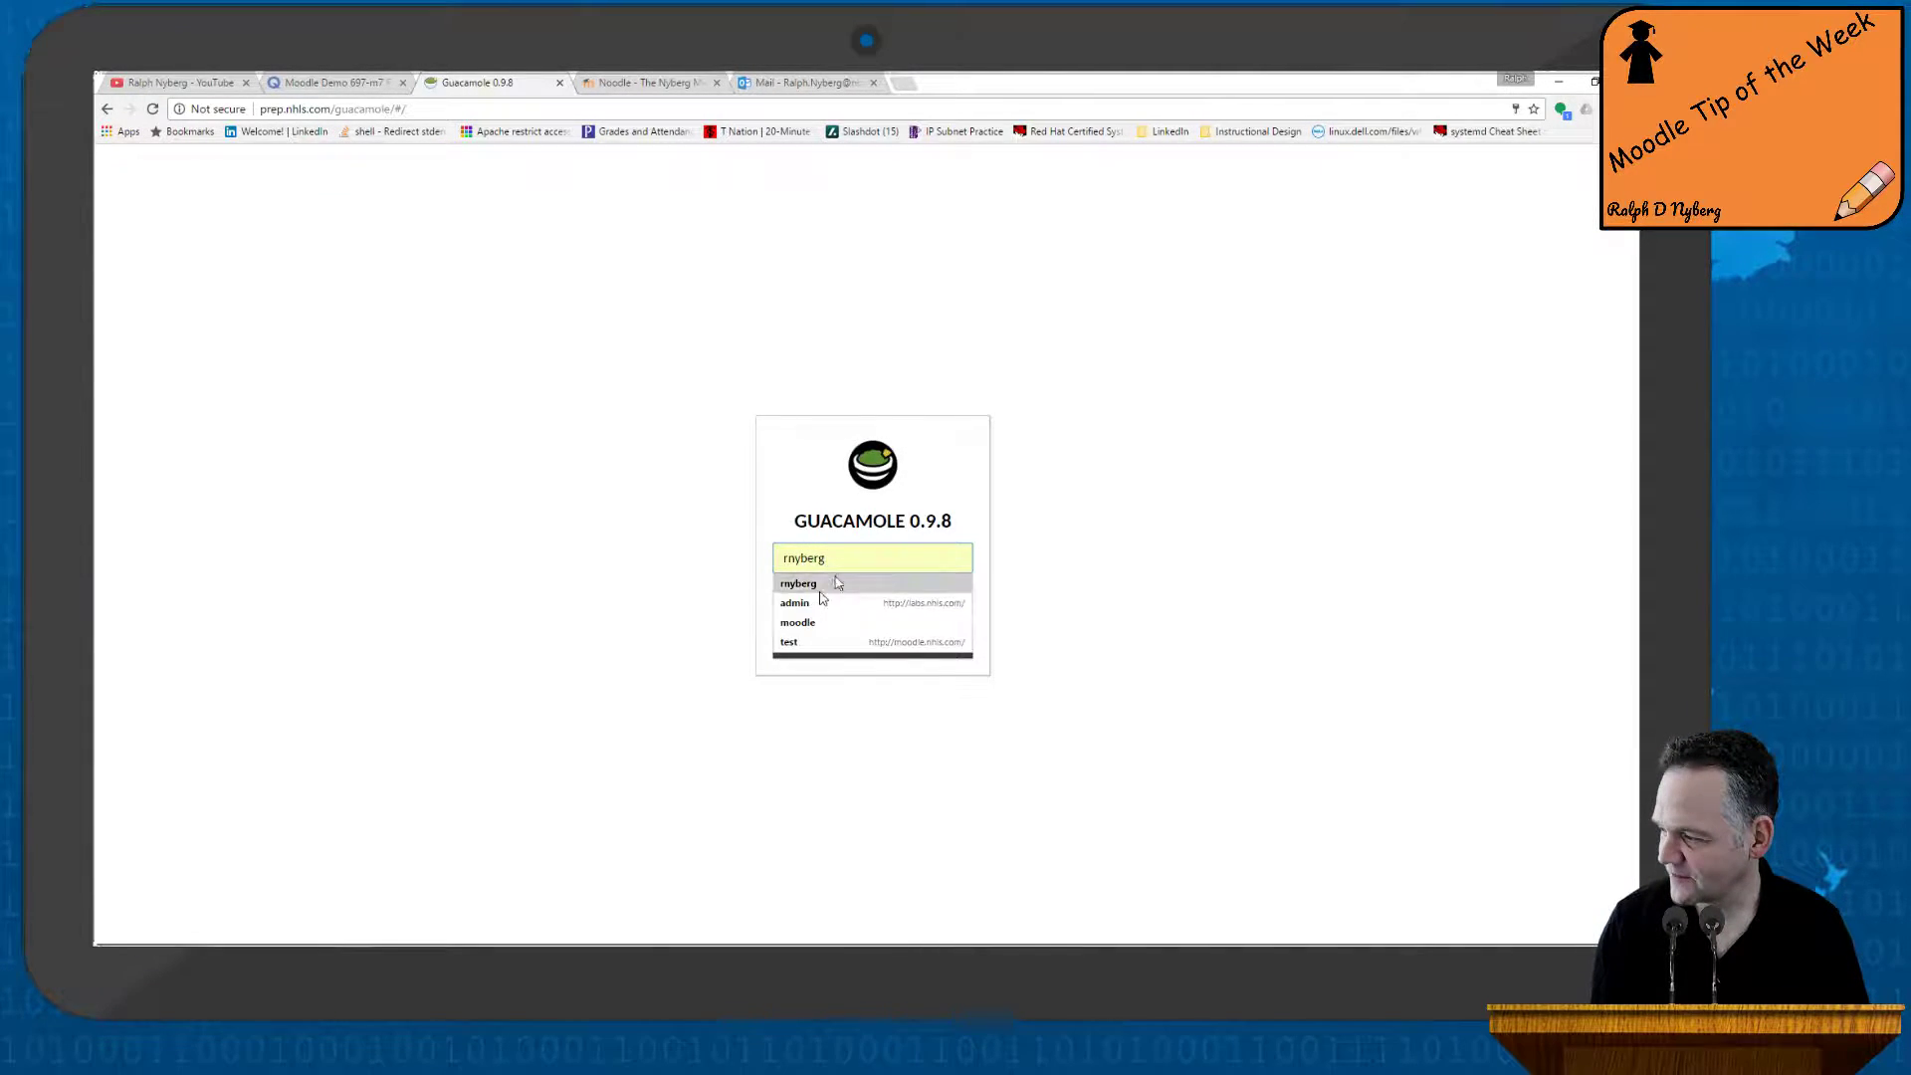
left_click(797, 625)
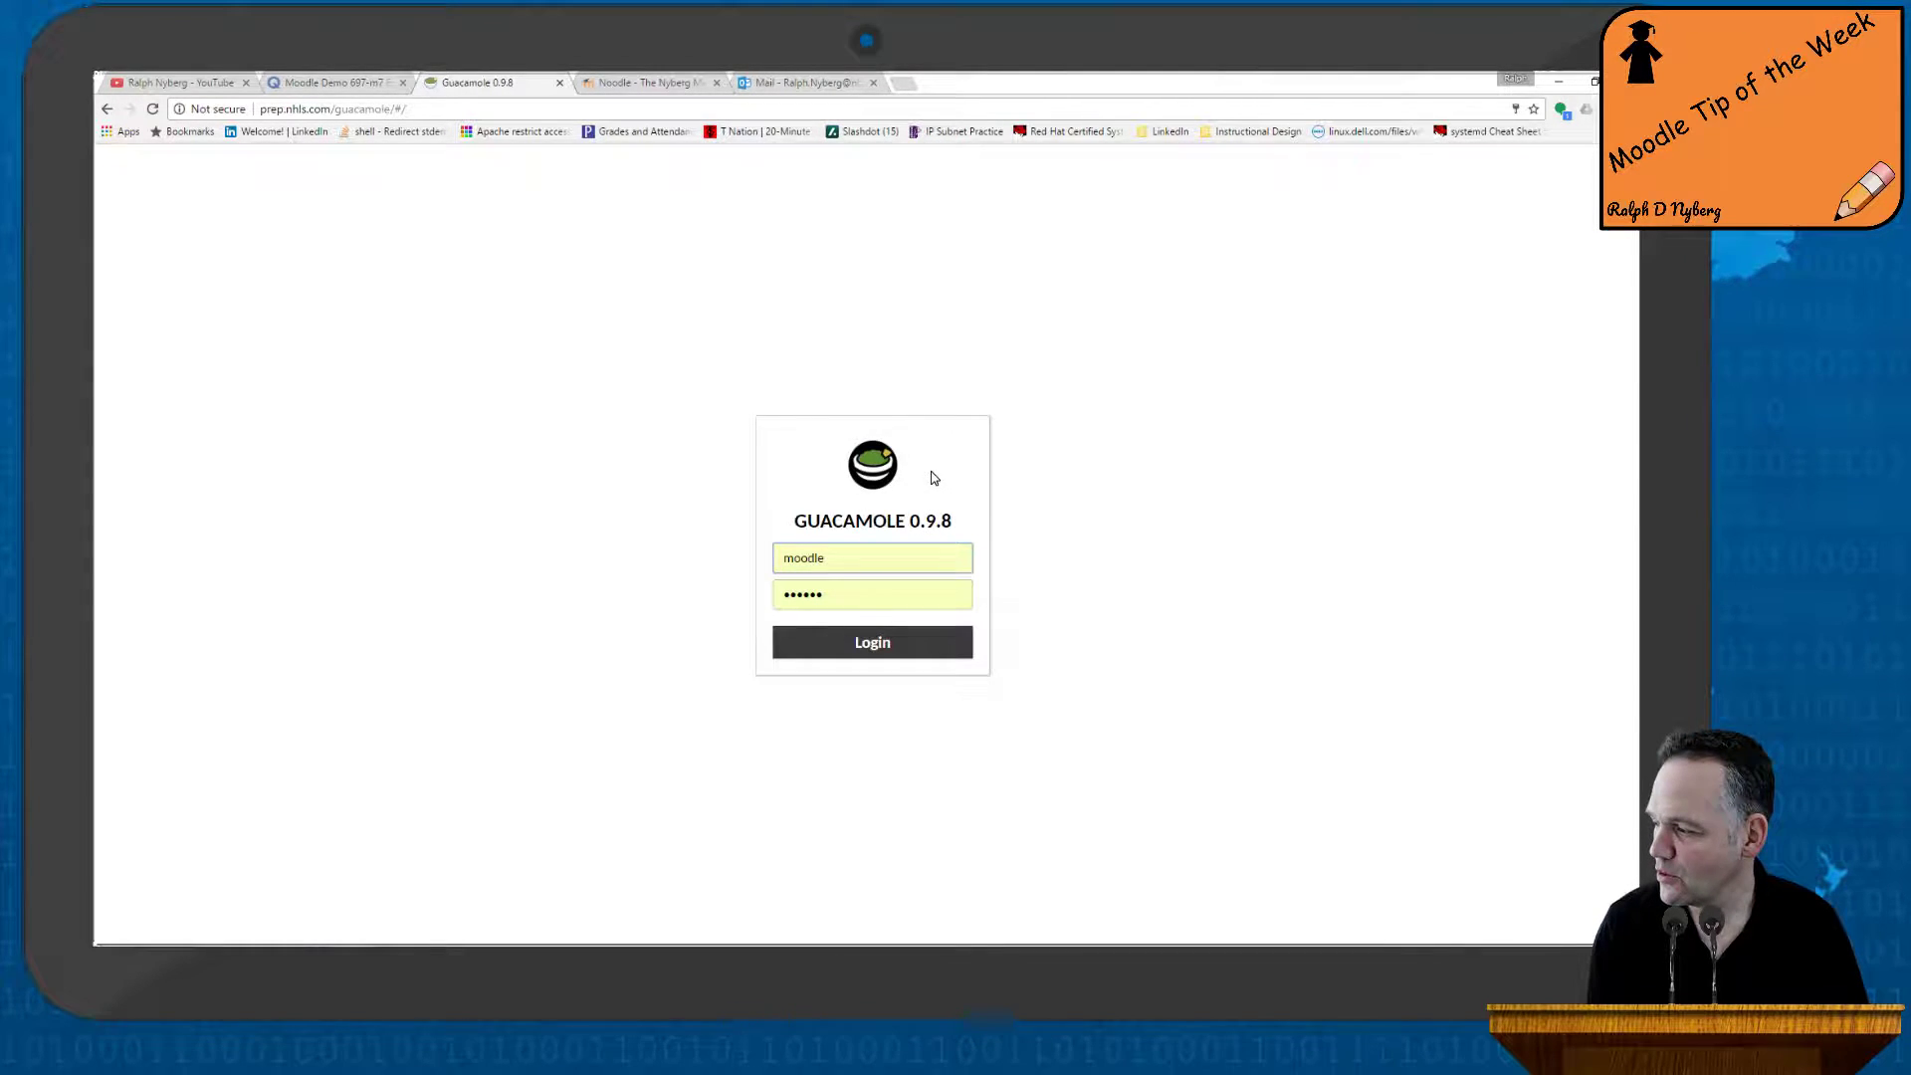
left_click(880, 648)
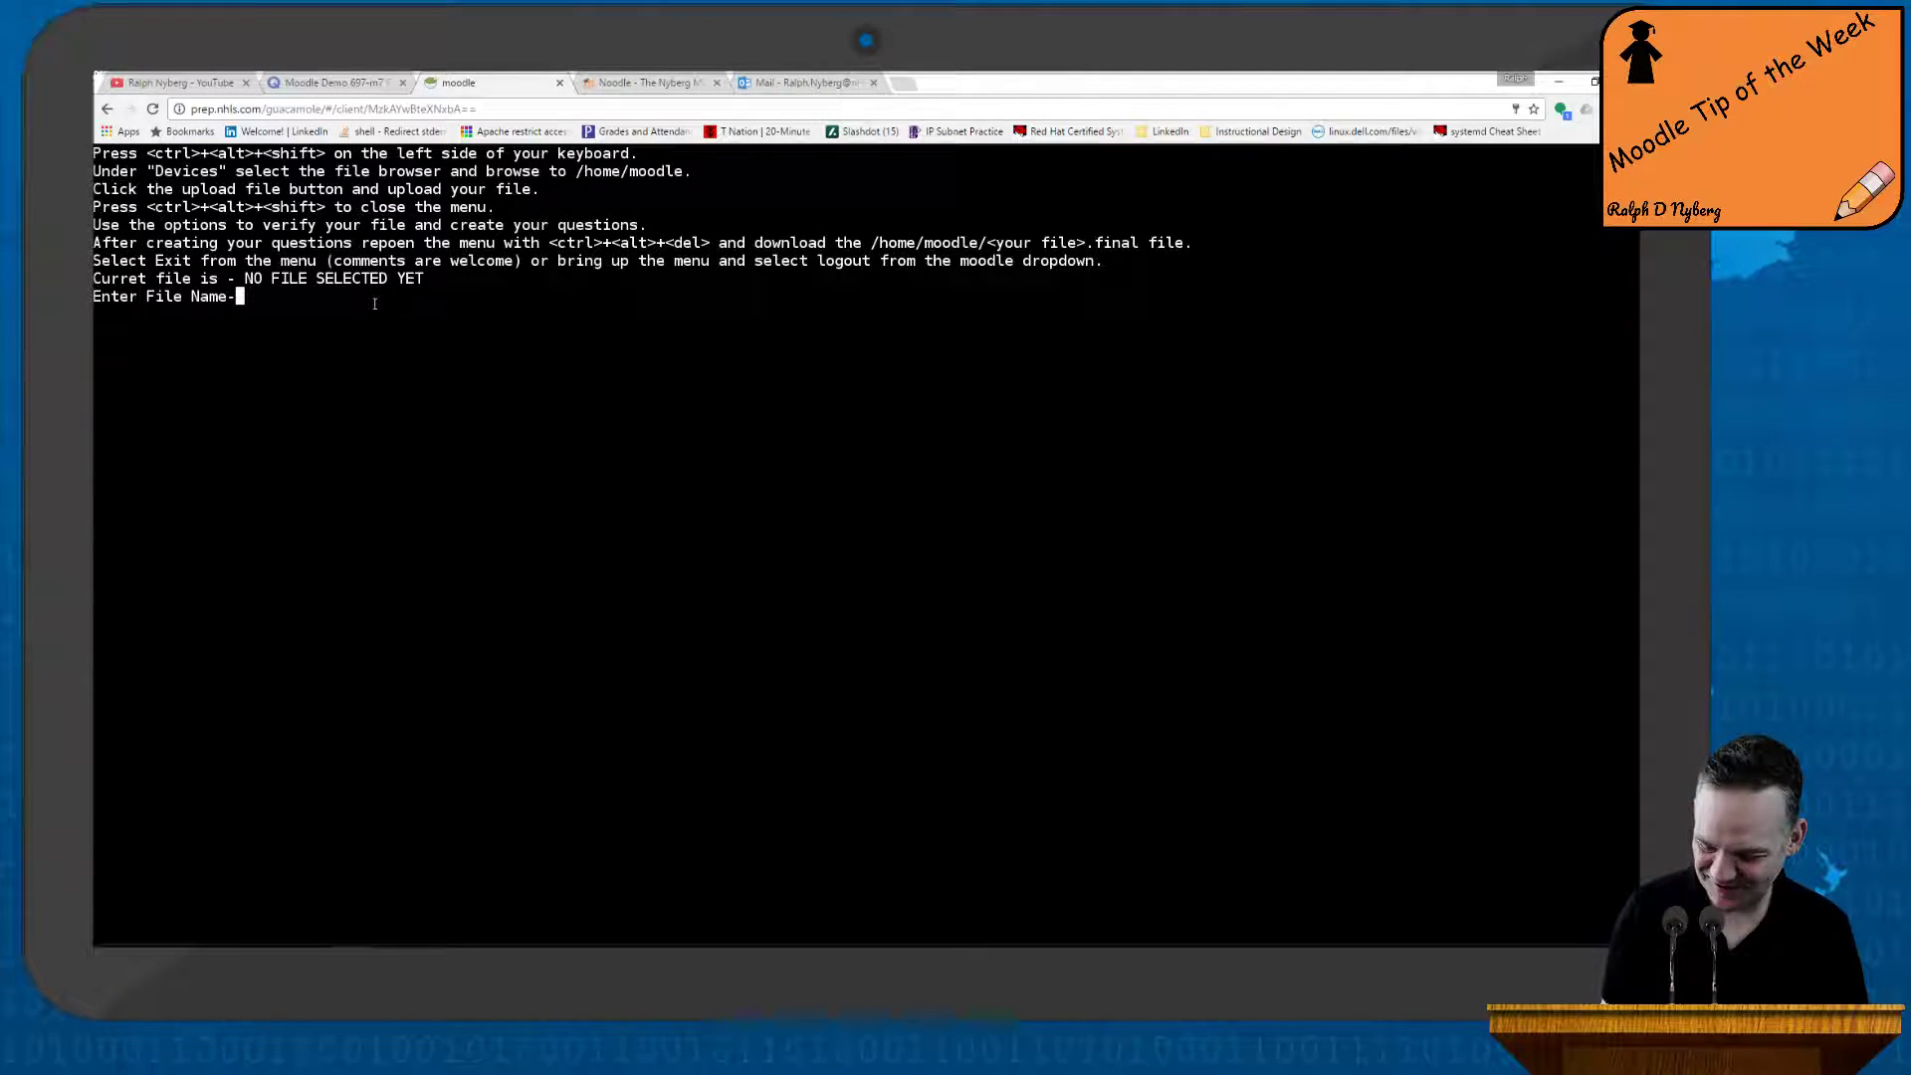
Upload demo4.txt from the local demo folder to /home/moodle on the remote device
key("ctrl+alt+shift")
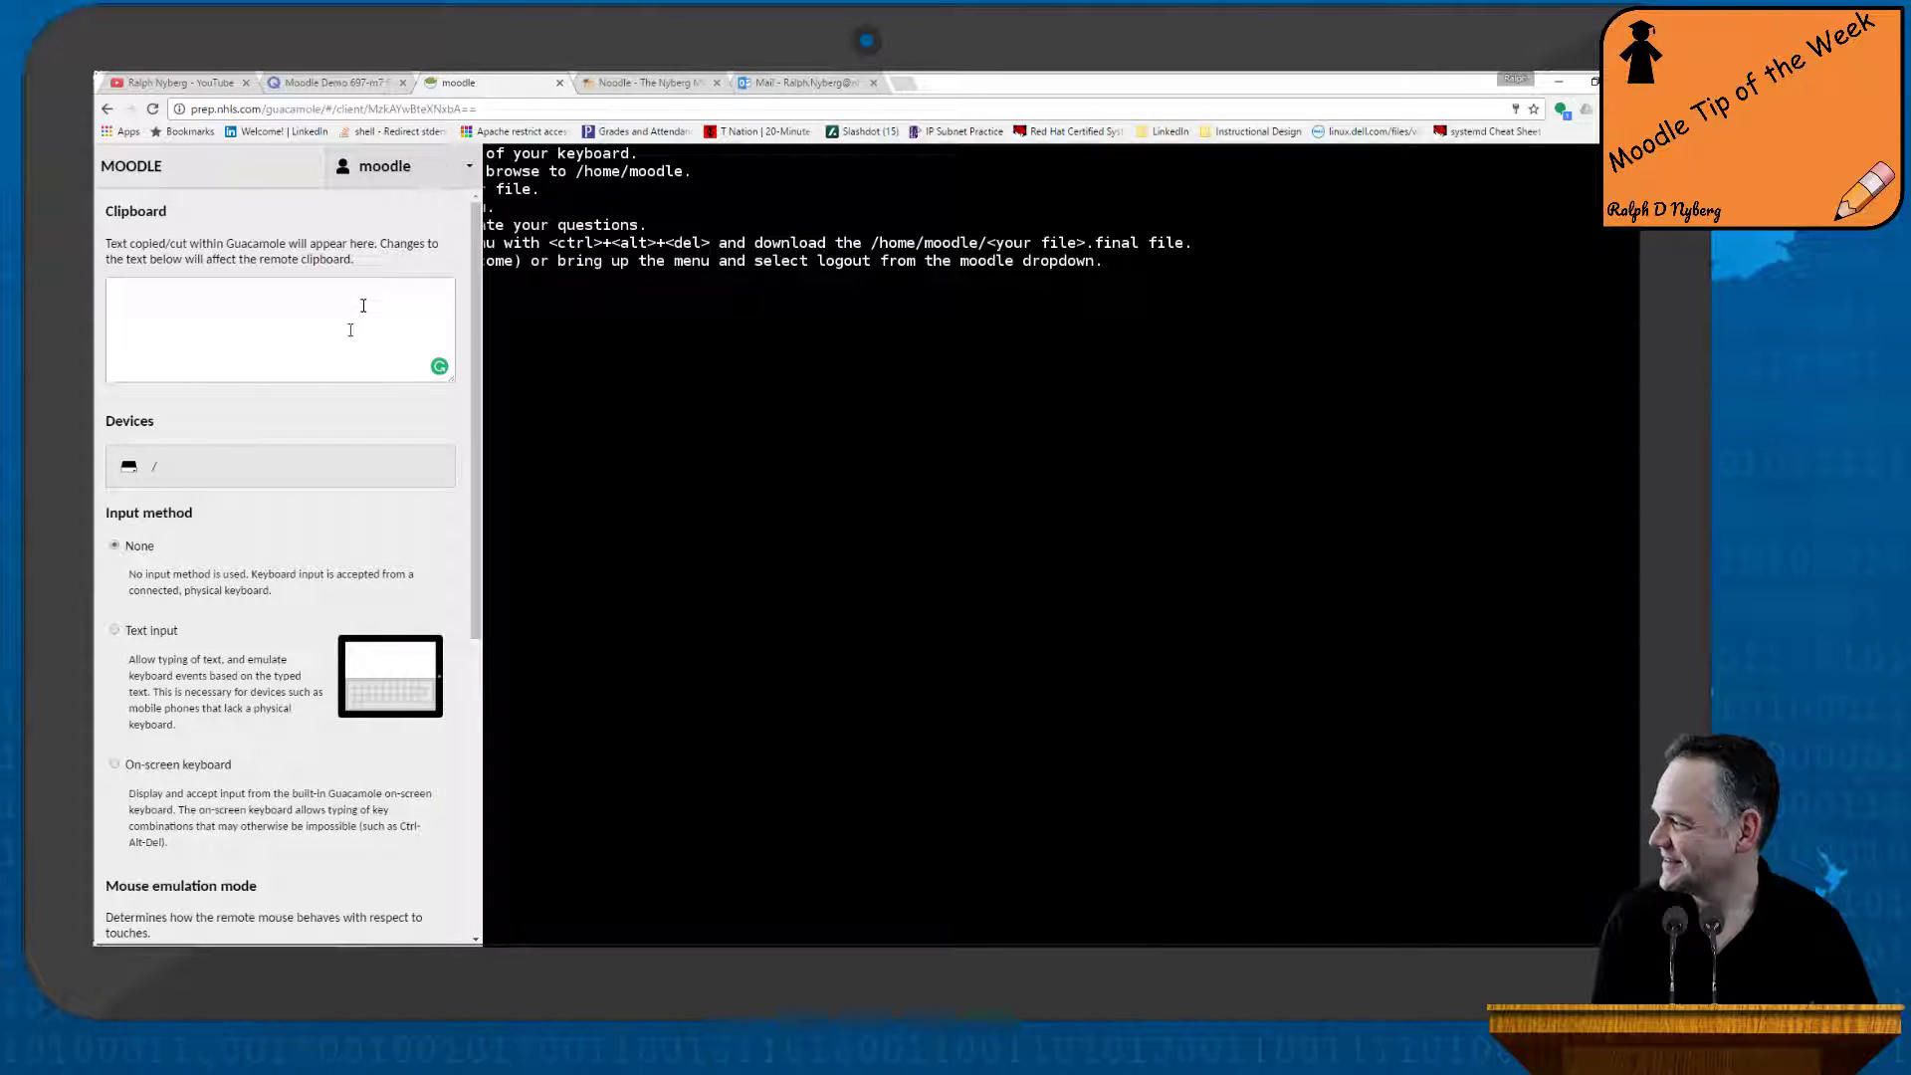
left_click(252, 477)
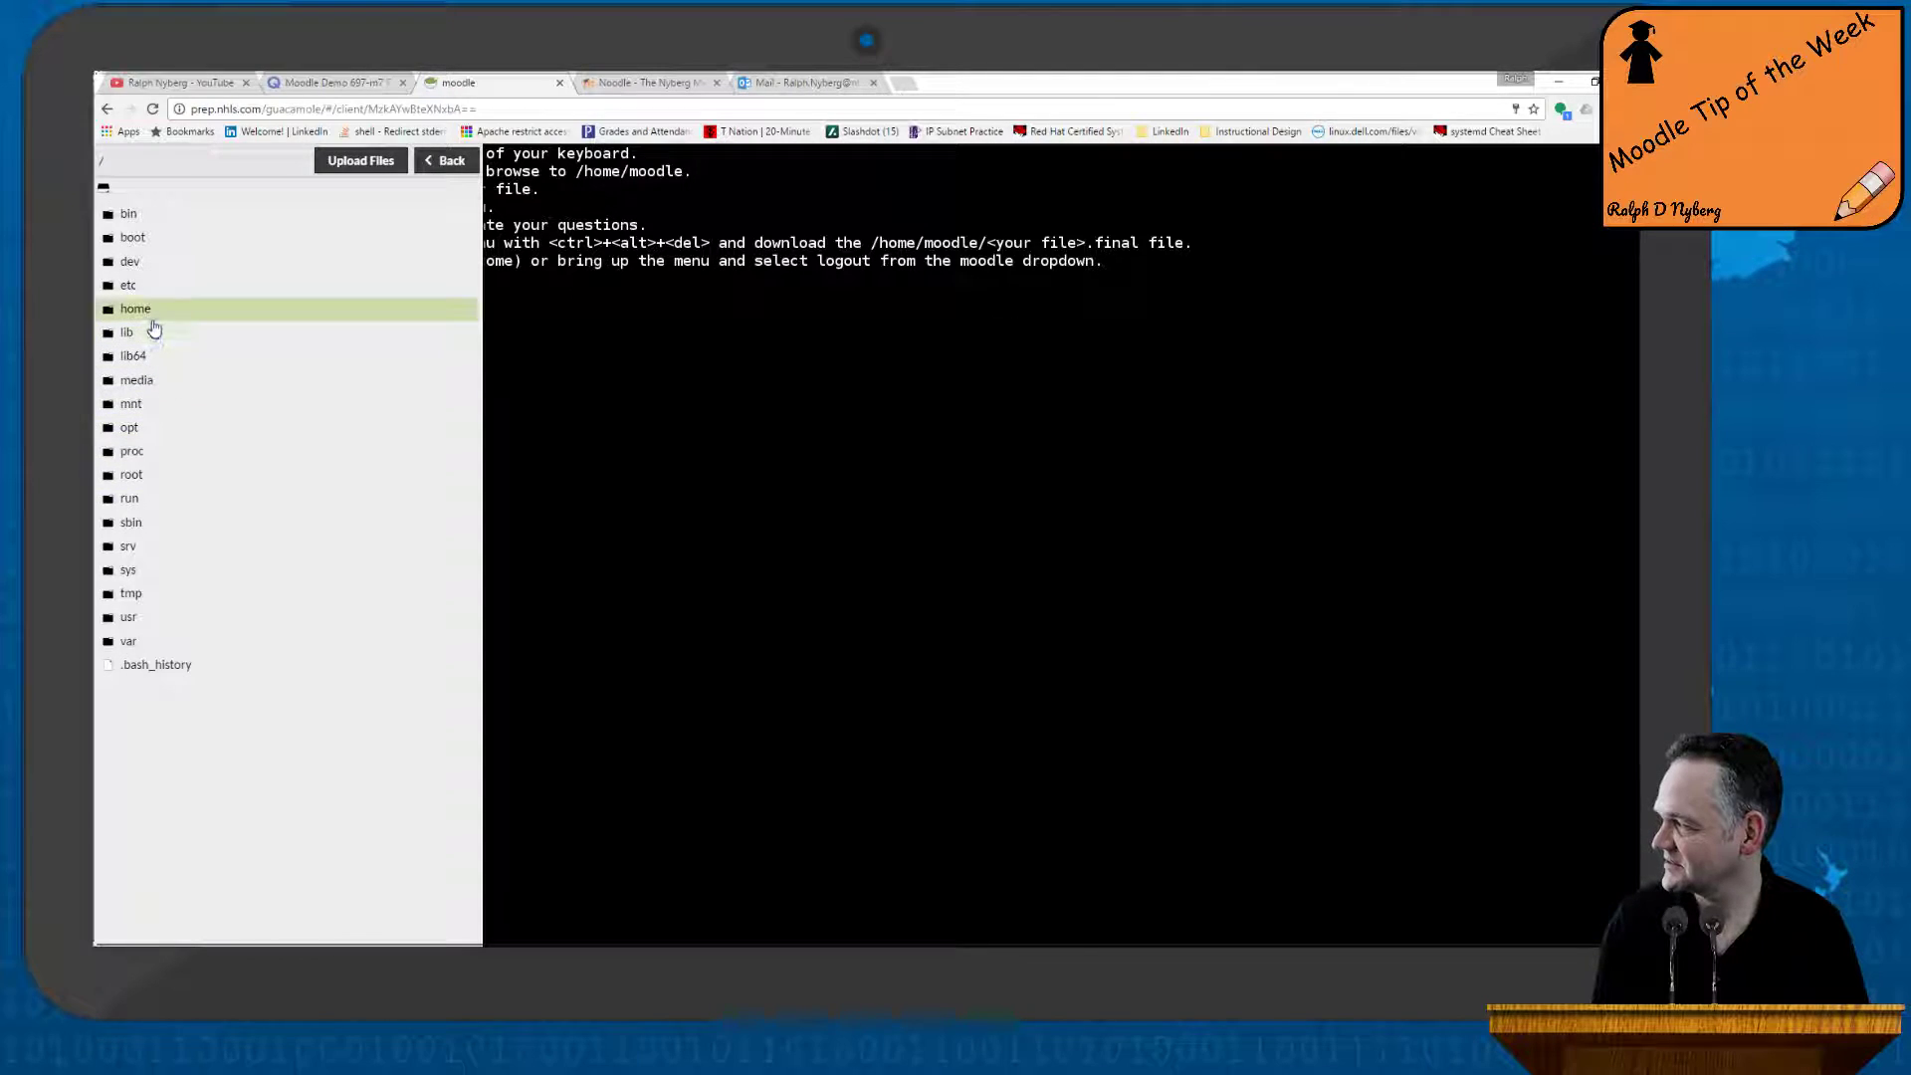
double_click(154, 312)
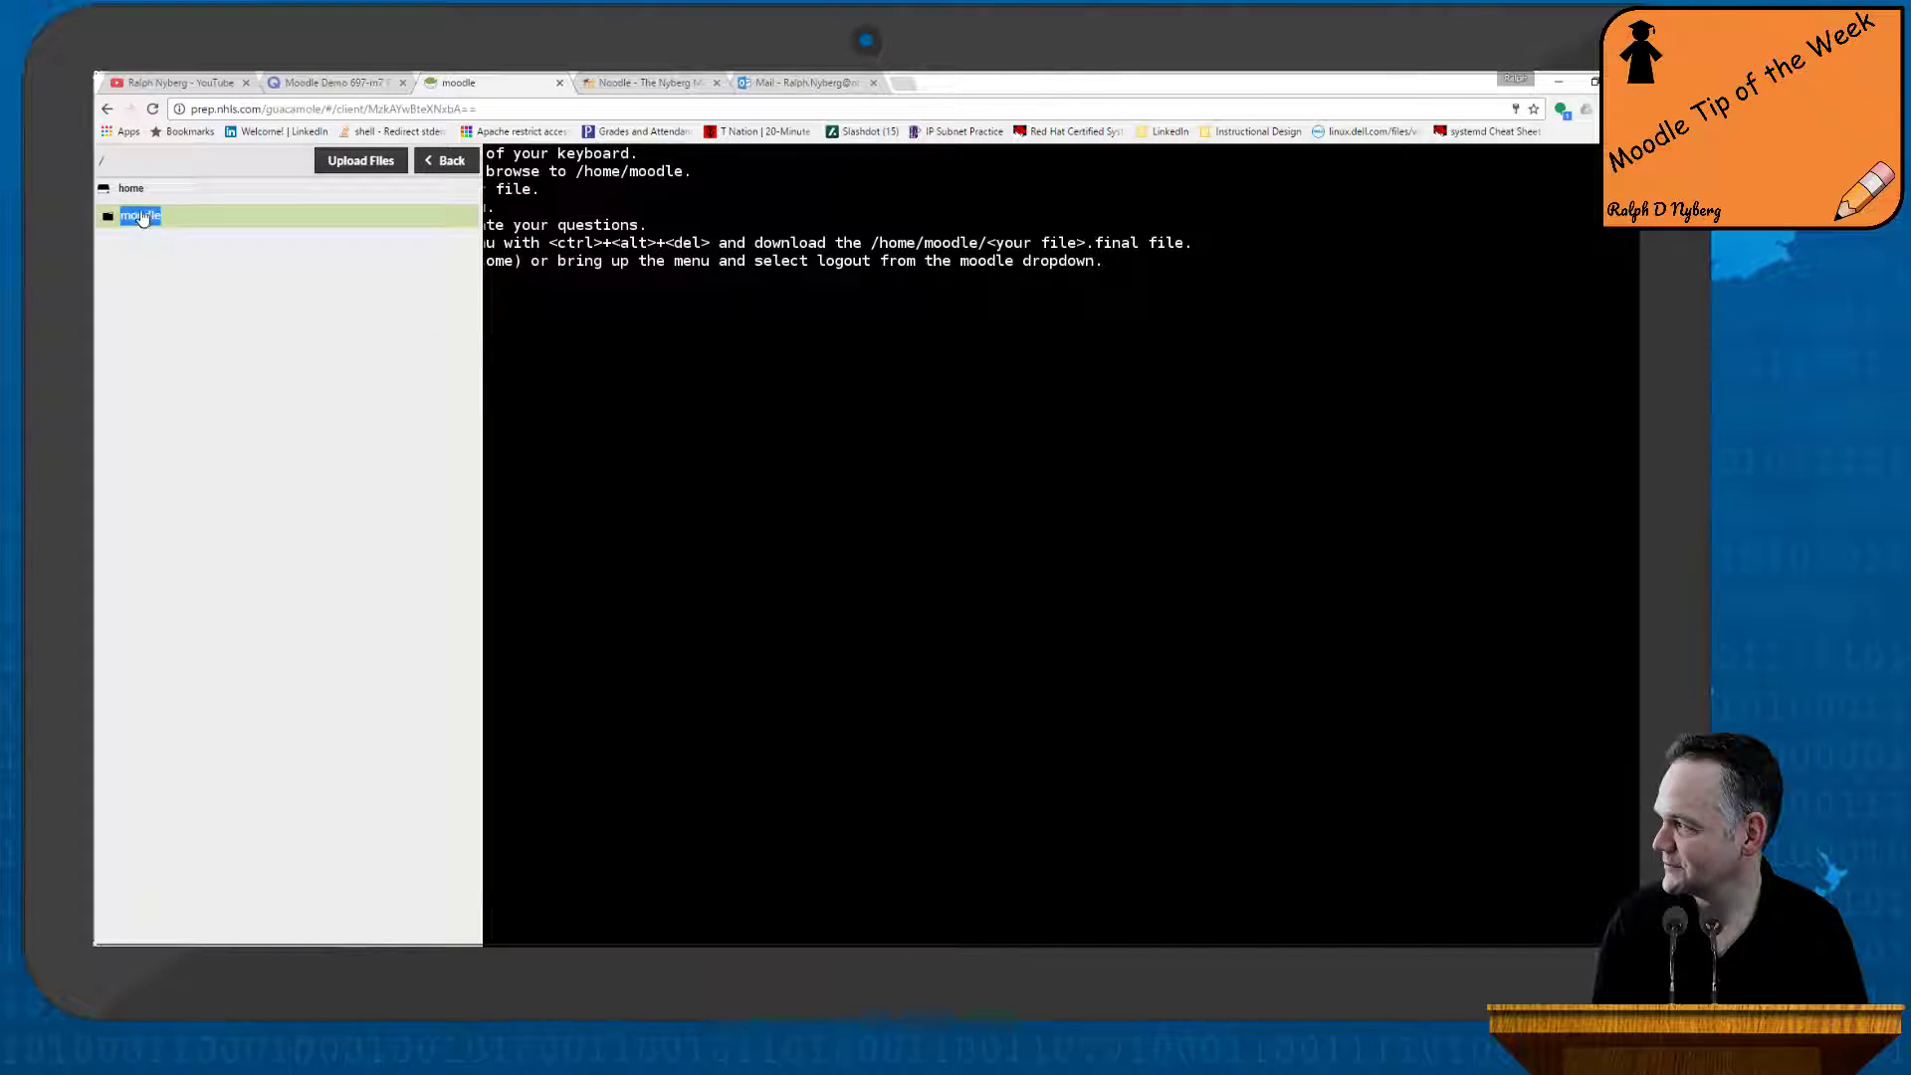
double_click(147, 221)
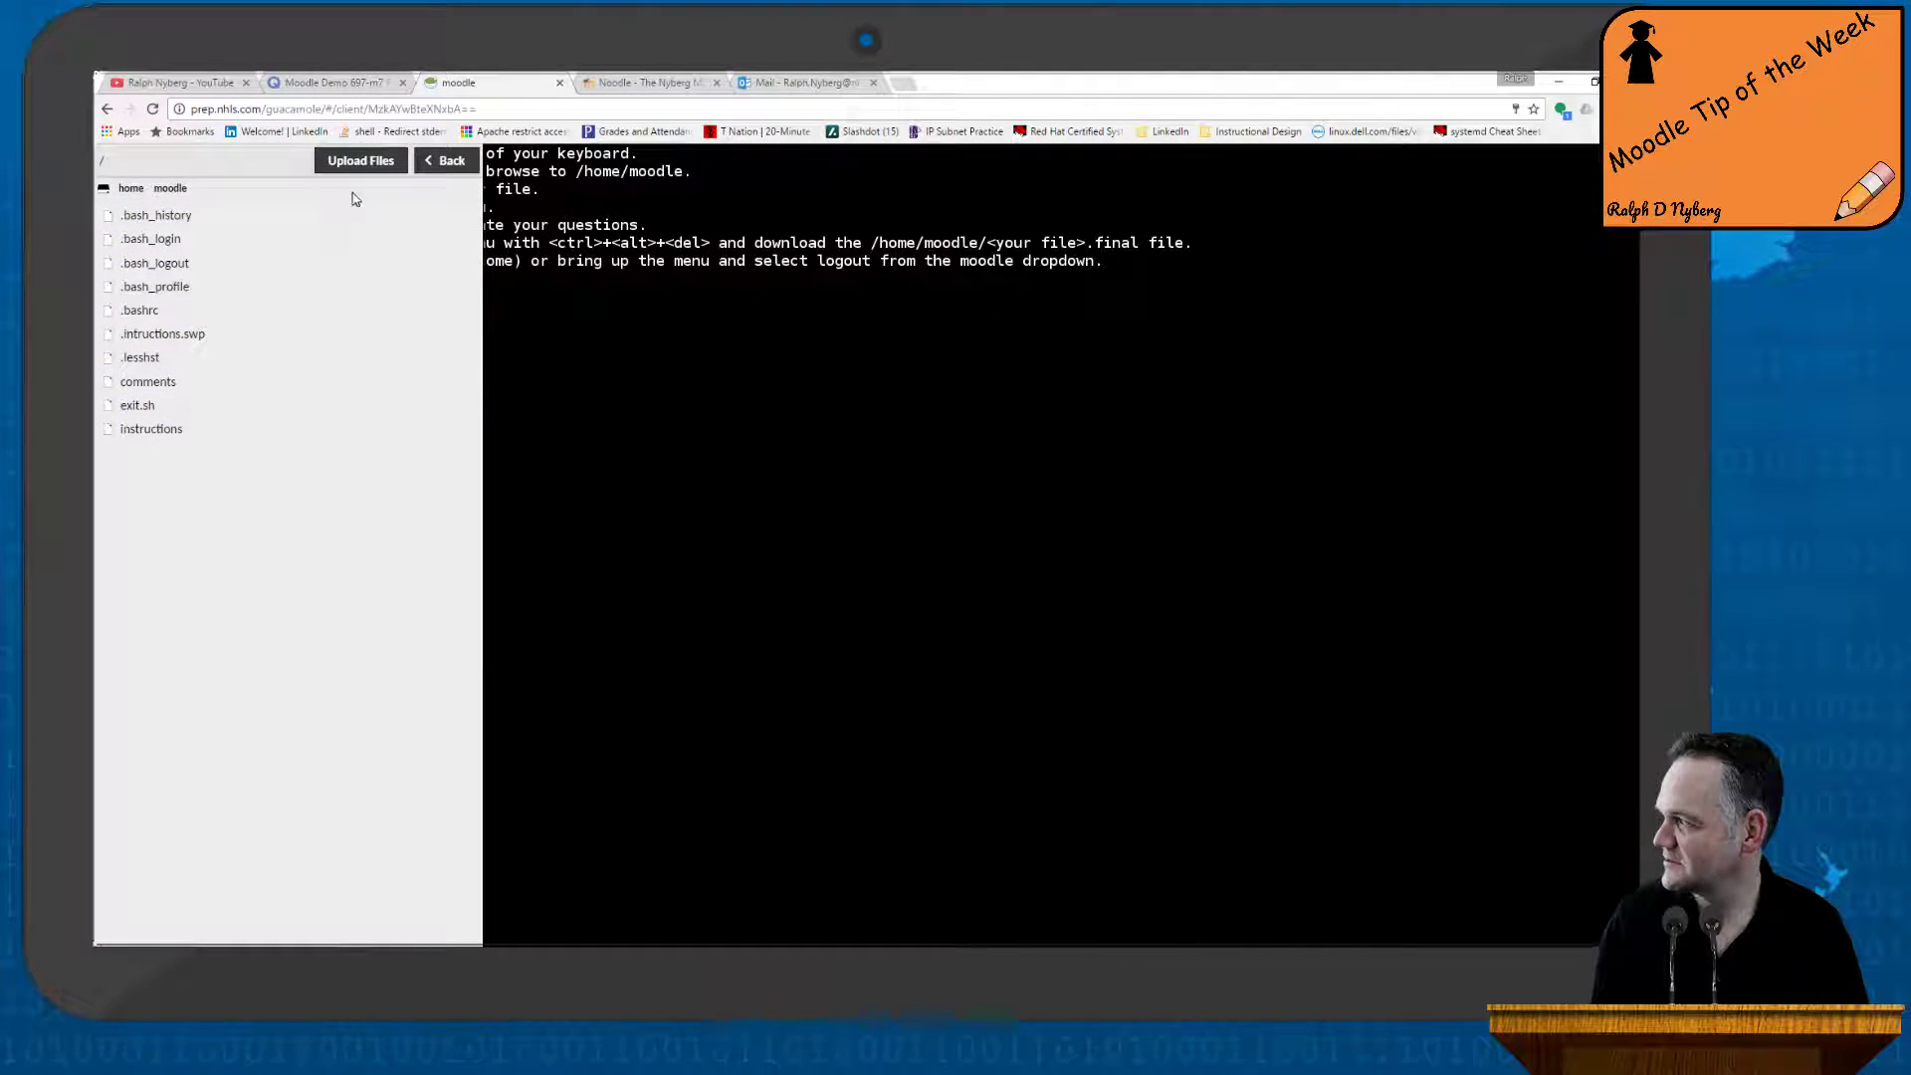
left_click(374, 165)
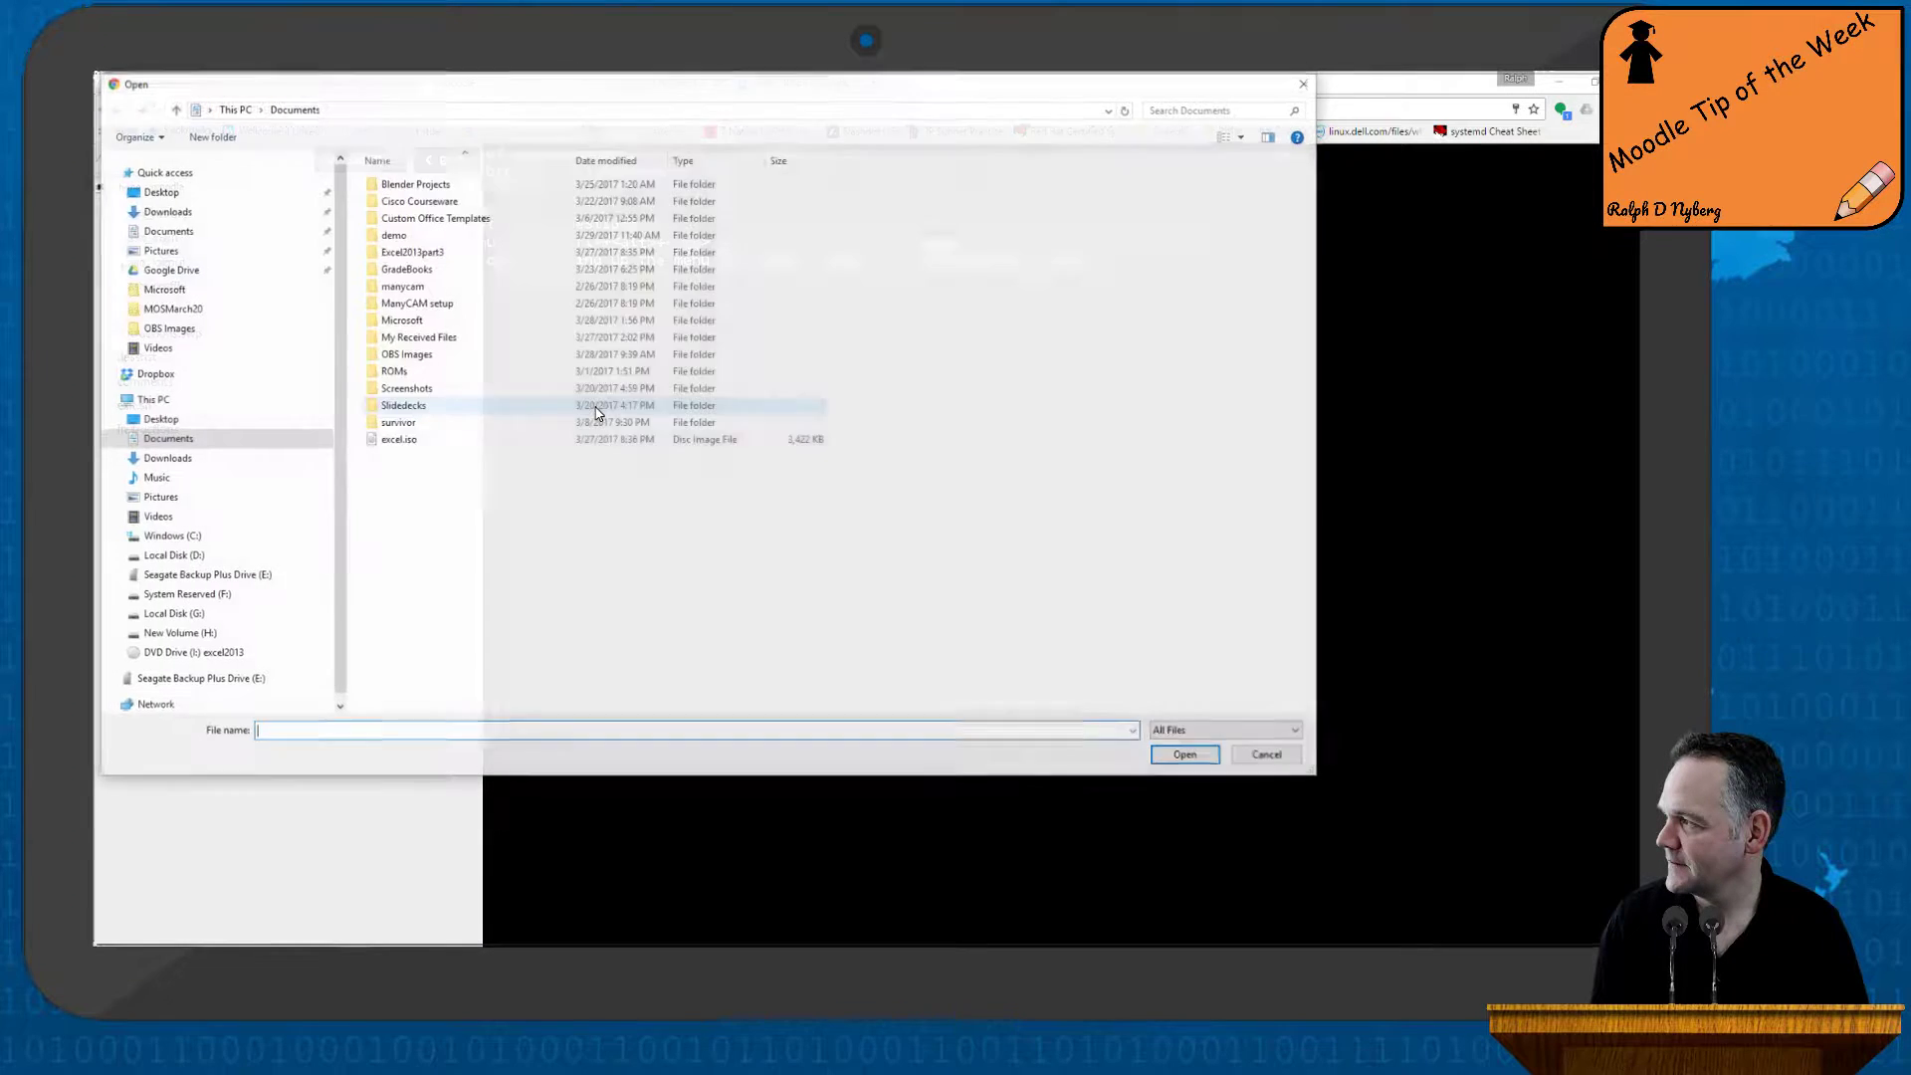
double_click(395, 235)
left_click(412, 236)
left_click(1185, 756)
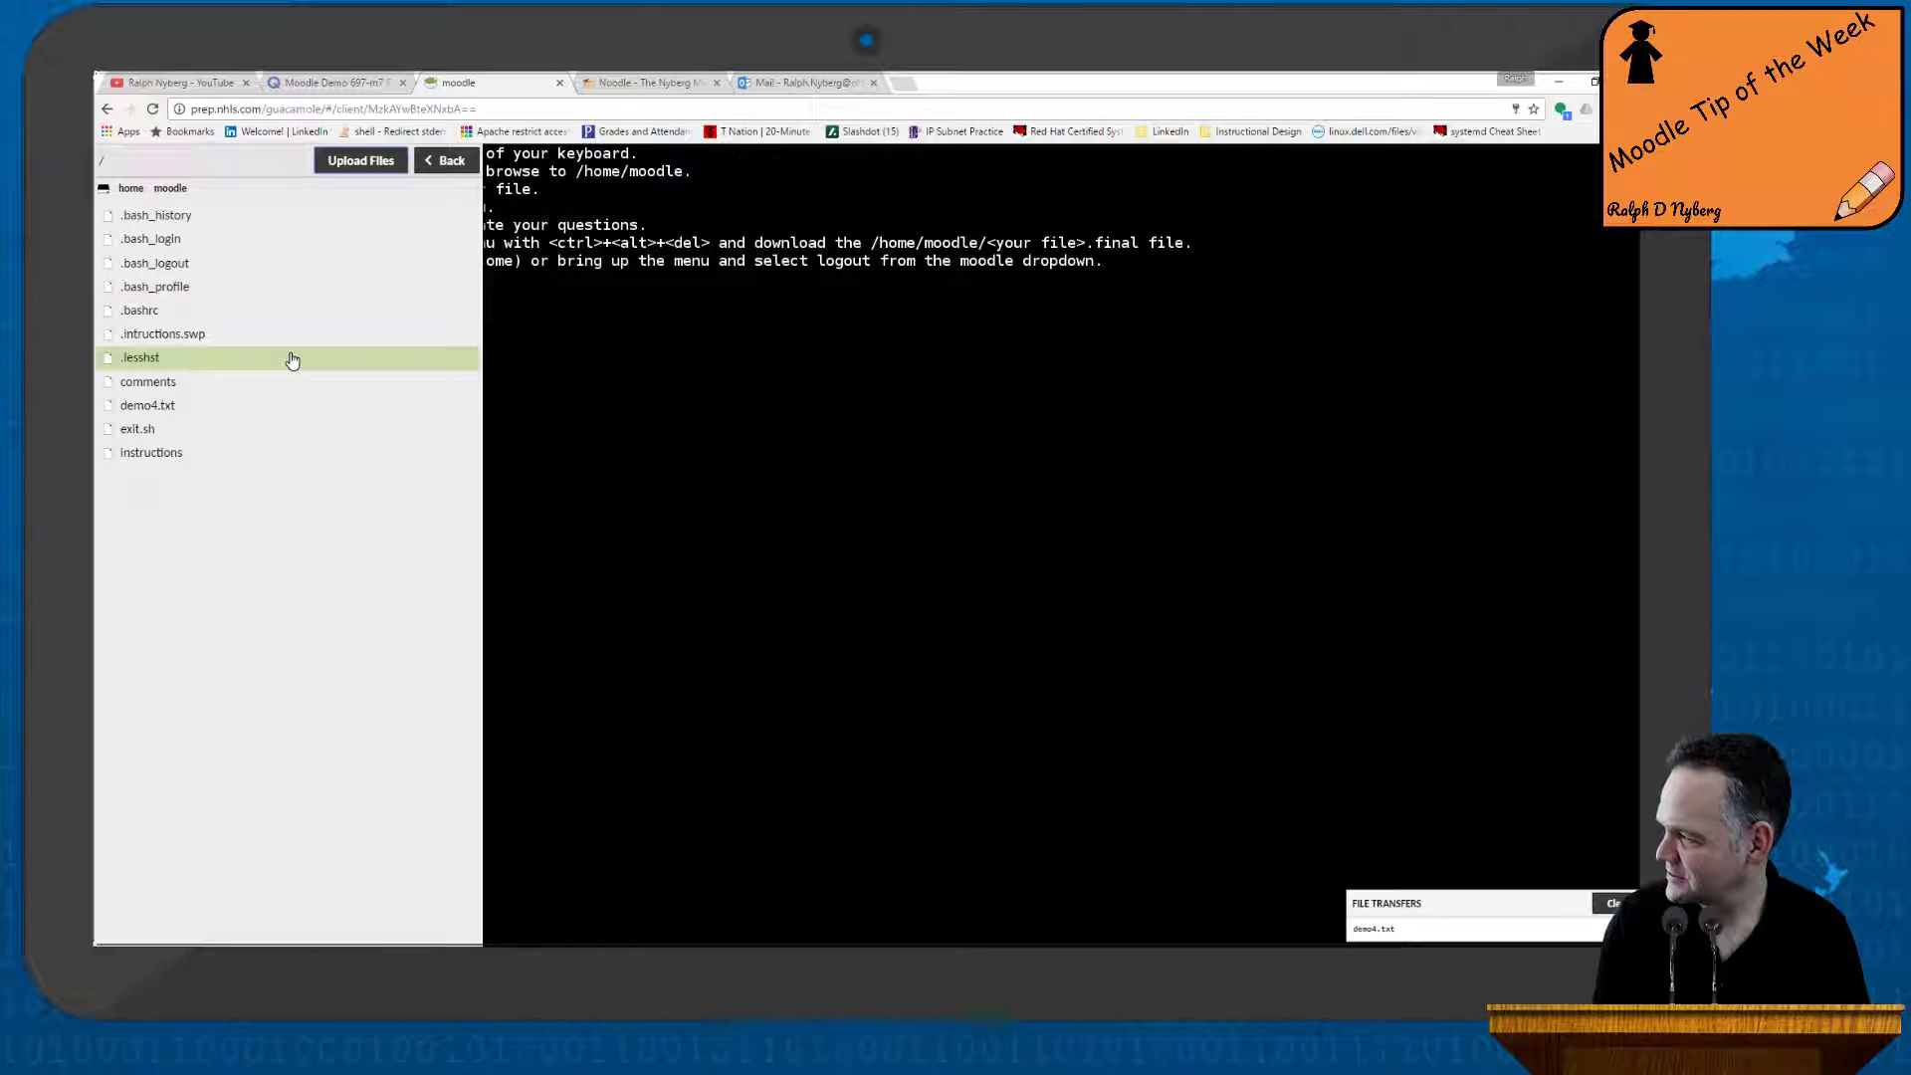
Close the Guacamole menu and give the script demo4.txt as the file name
key("ctrl+alt+shift")
type("demo4.txt")
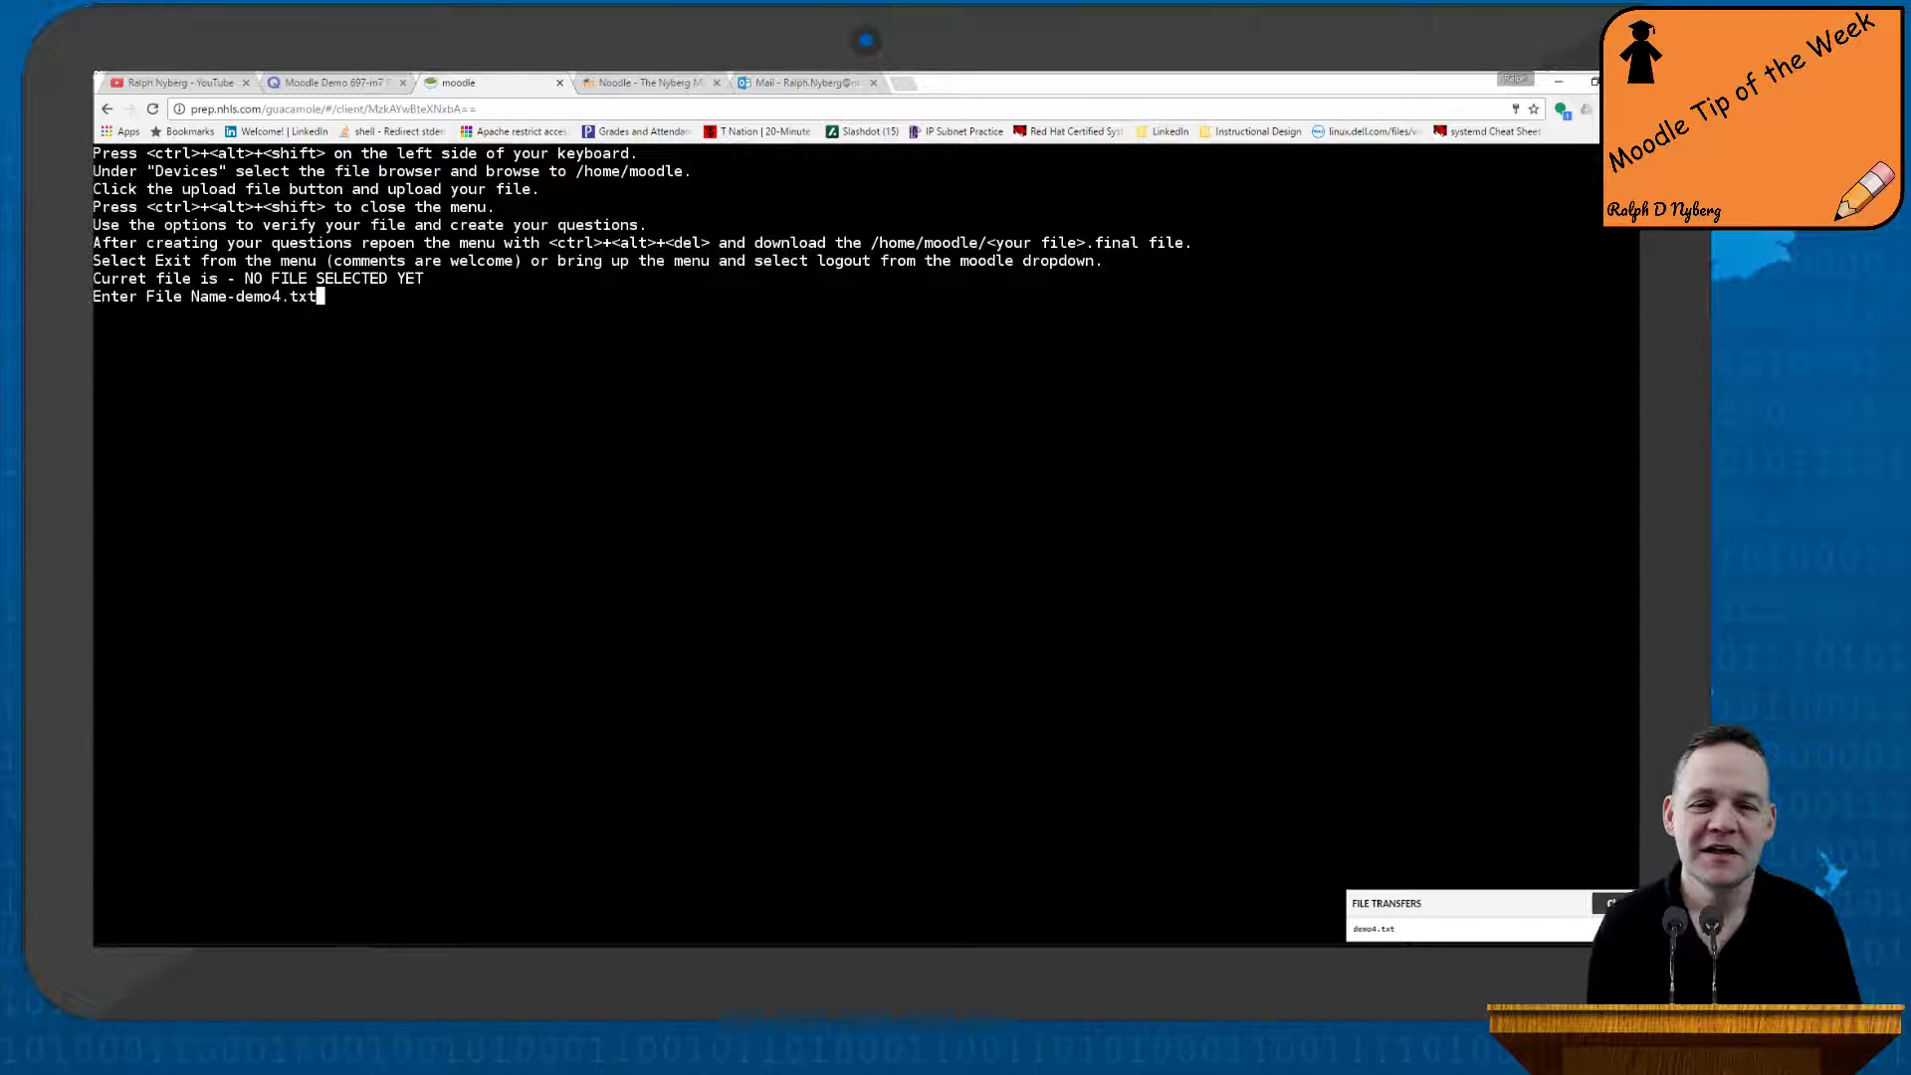
key("Return")
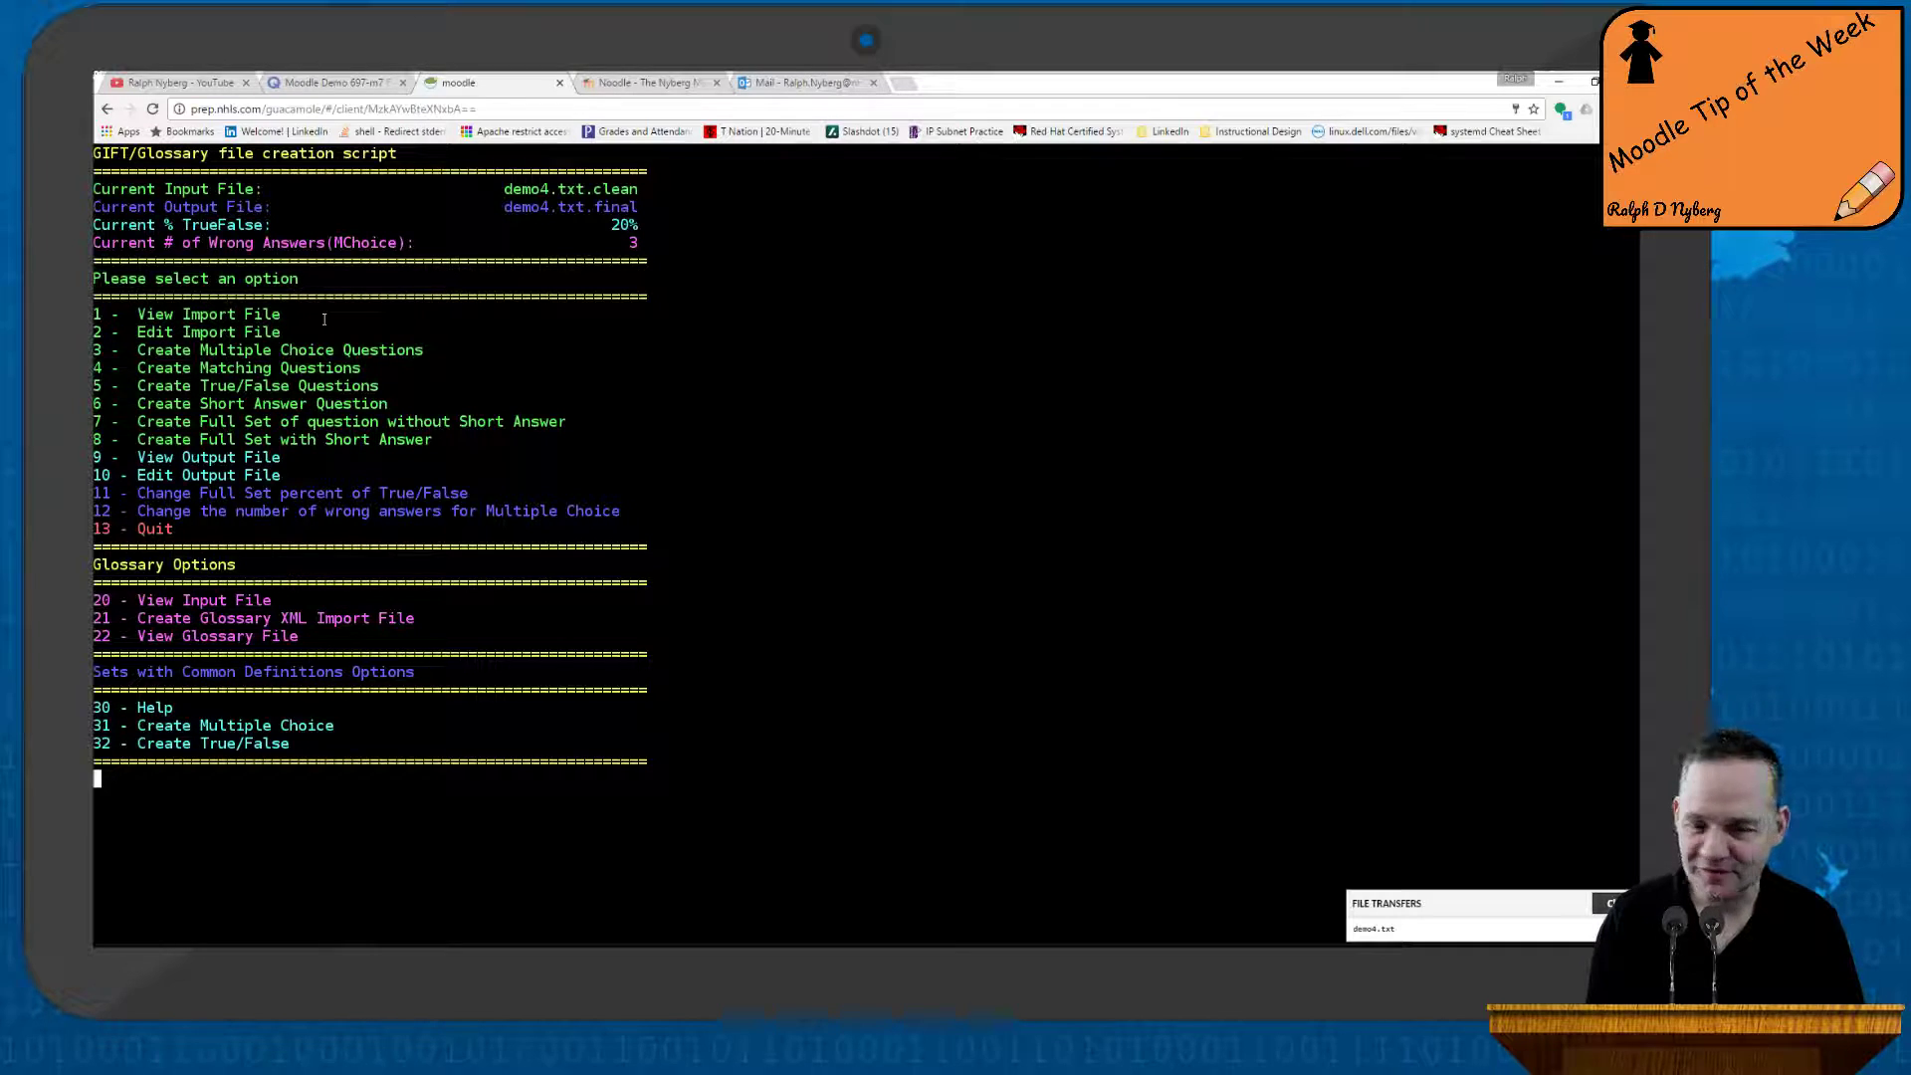
View the import file to check its terms and definitions, and return to the script's options
type("1")
key("Return")
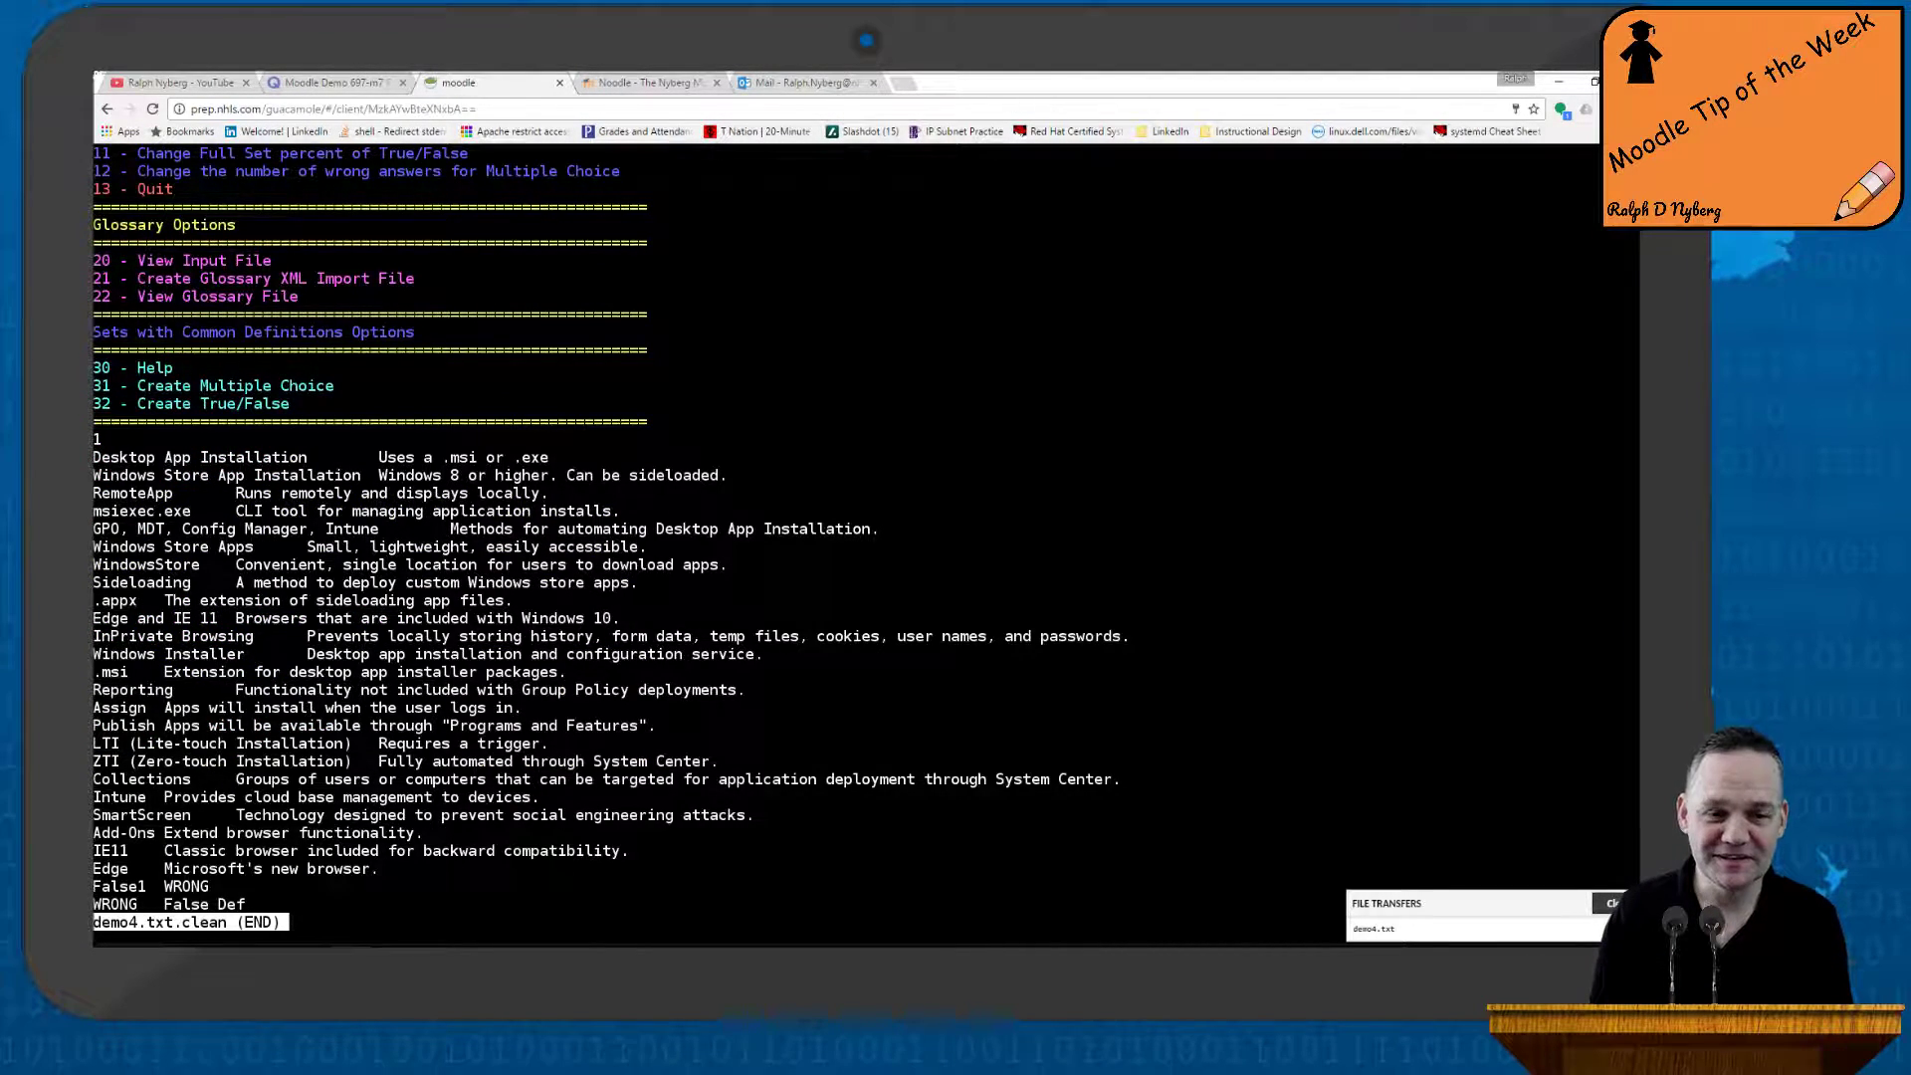
key("q")
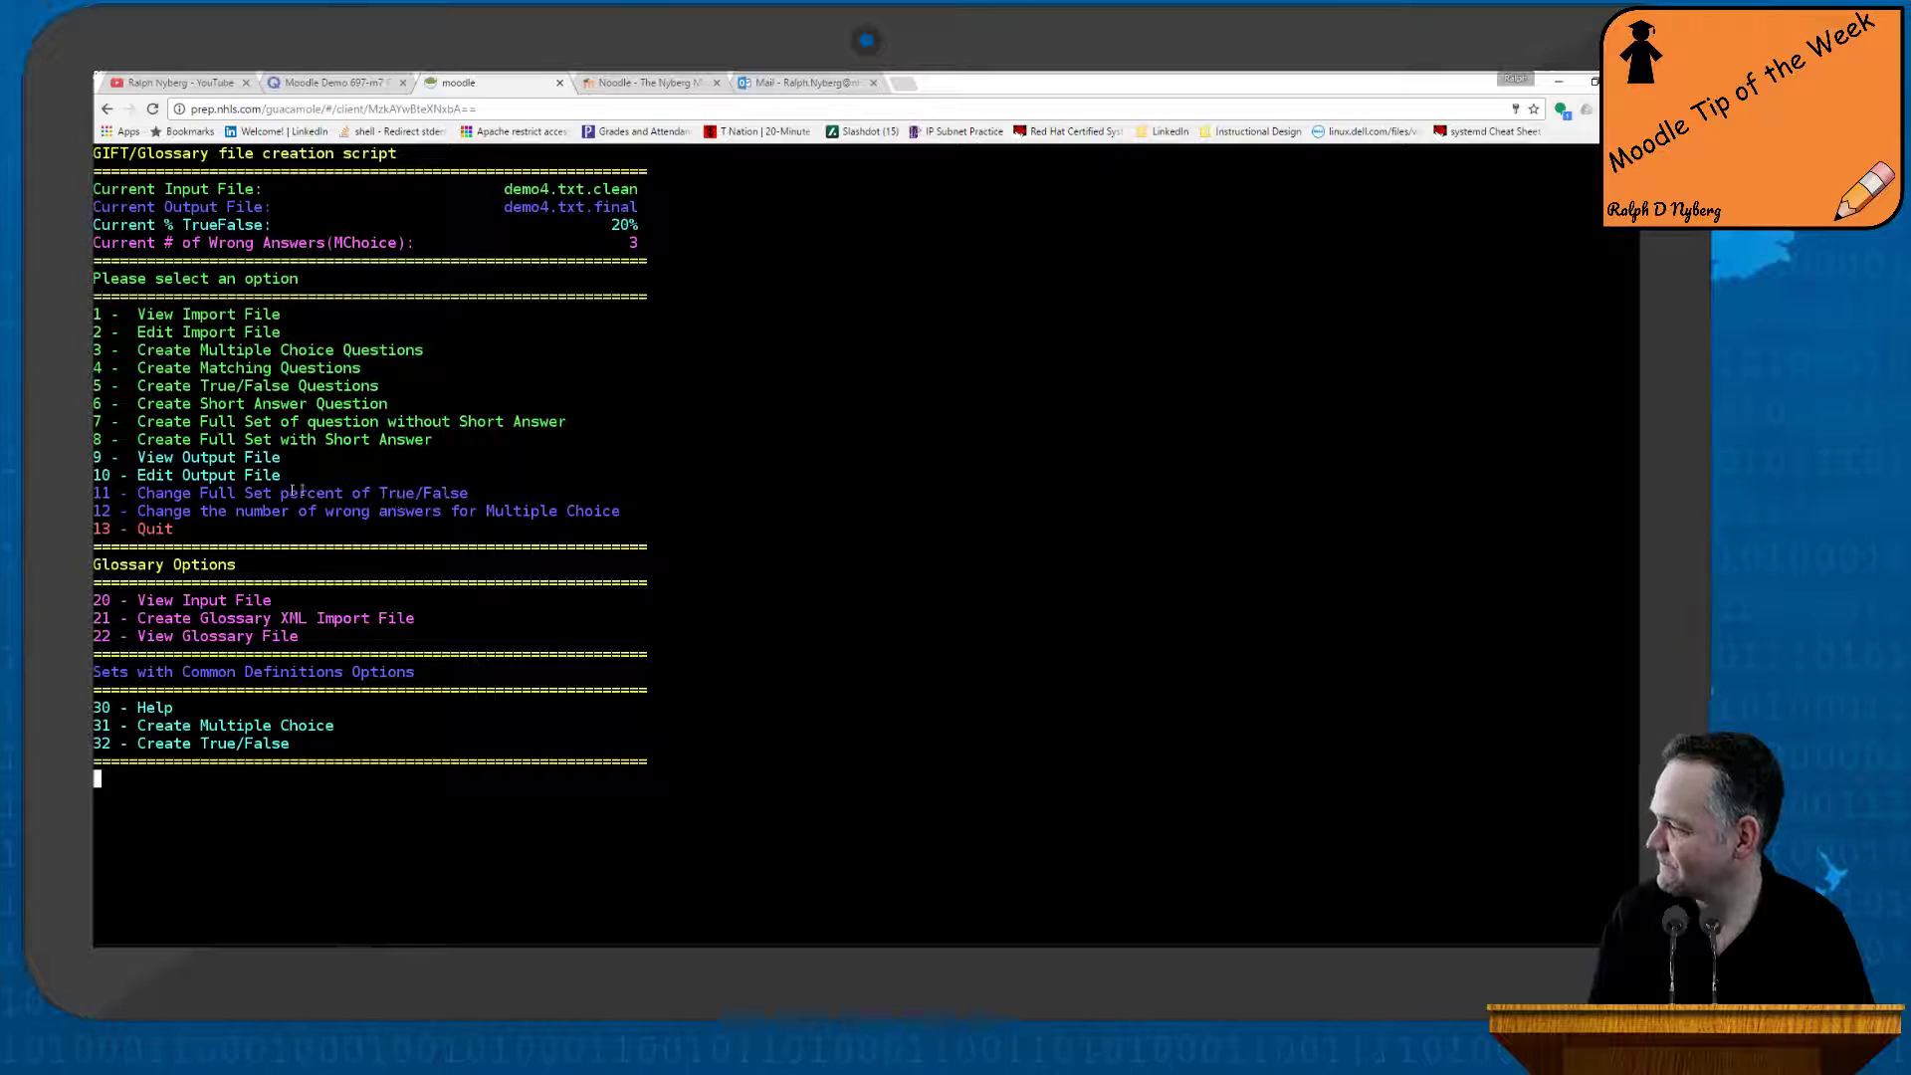
Change the full set's percentage of True/False questions to 50%
left_click_drag(136, 493, 469, 493)
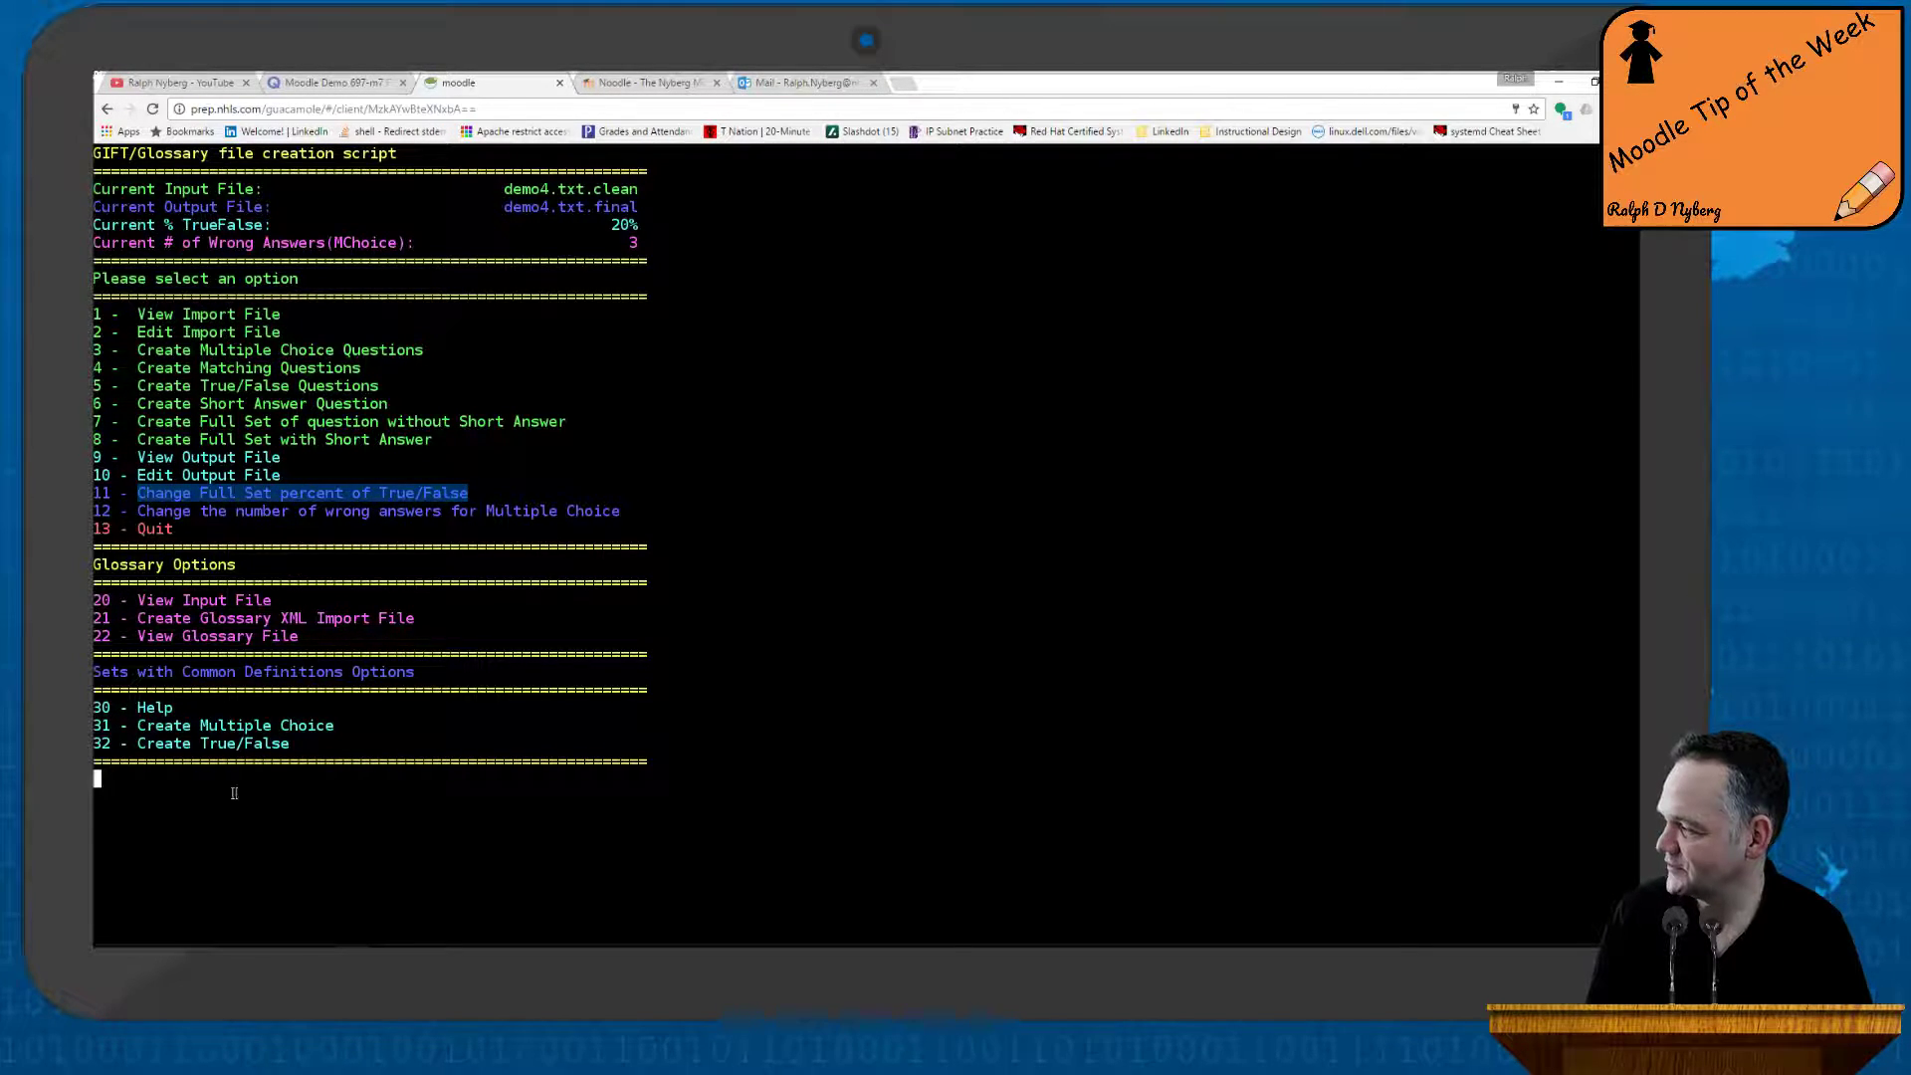
left_click(205, 780)
type("11")
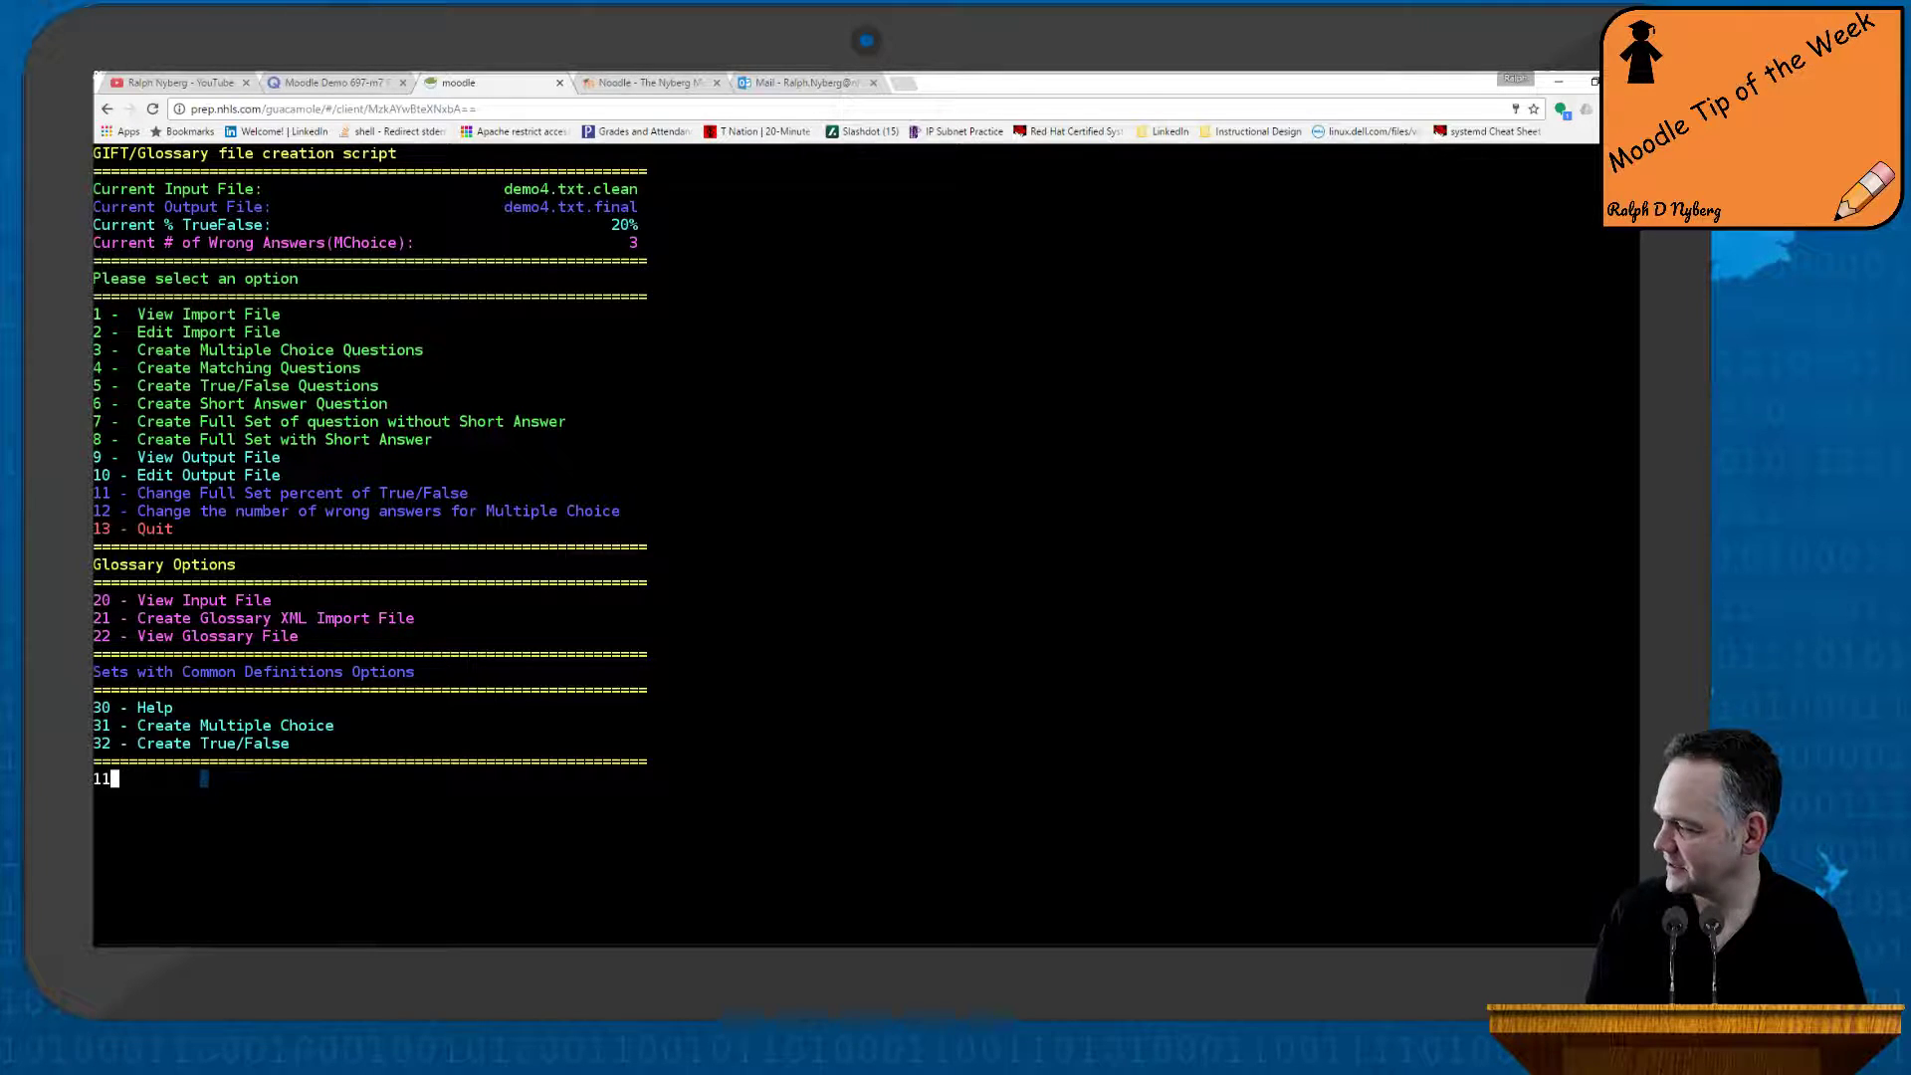
key("Return")
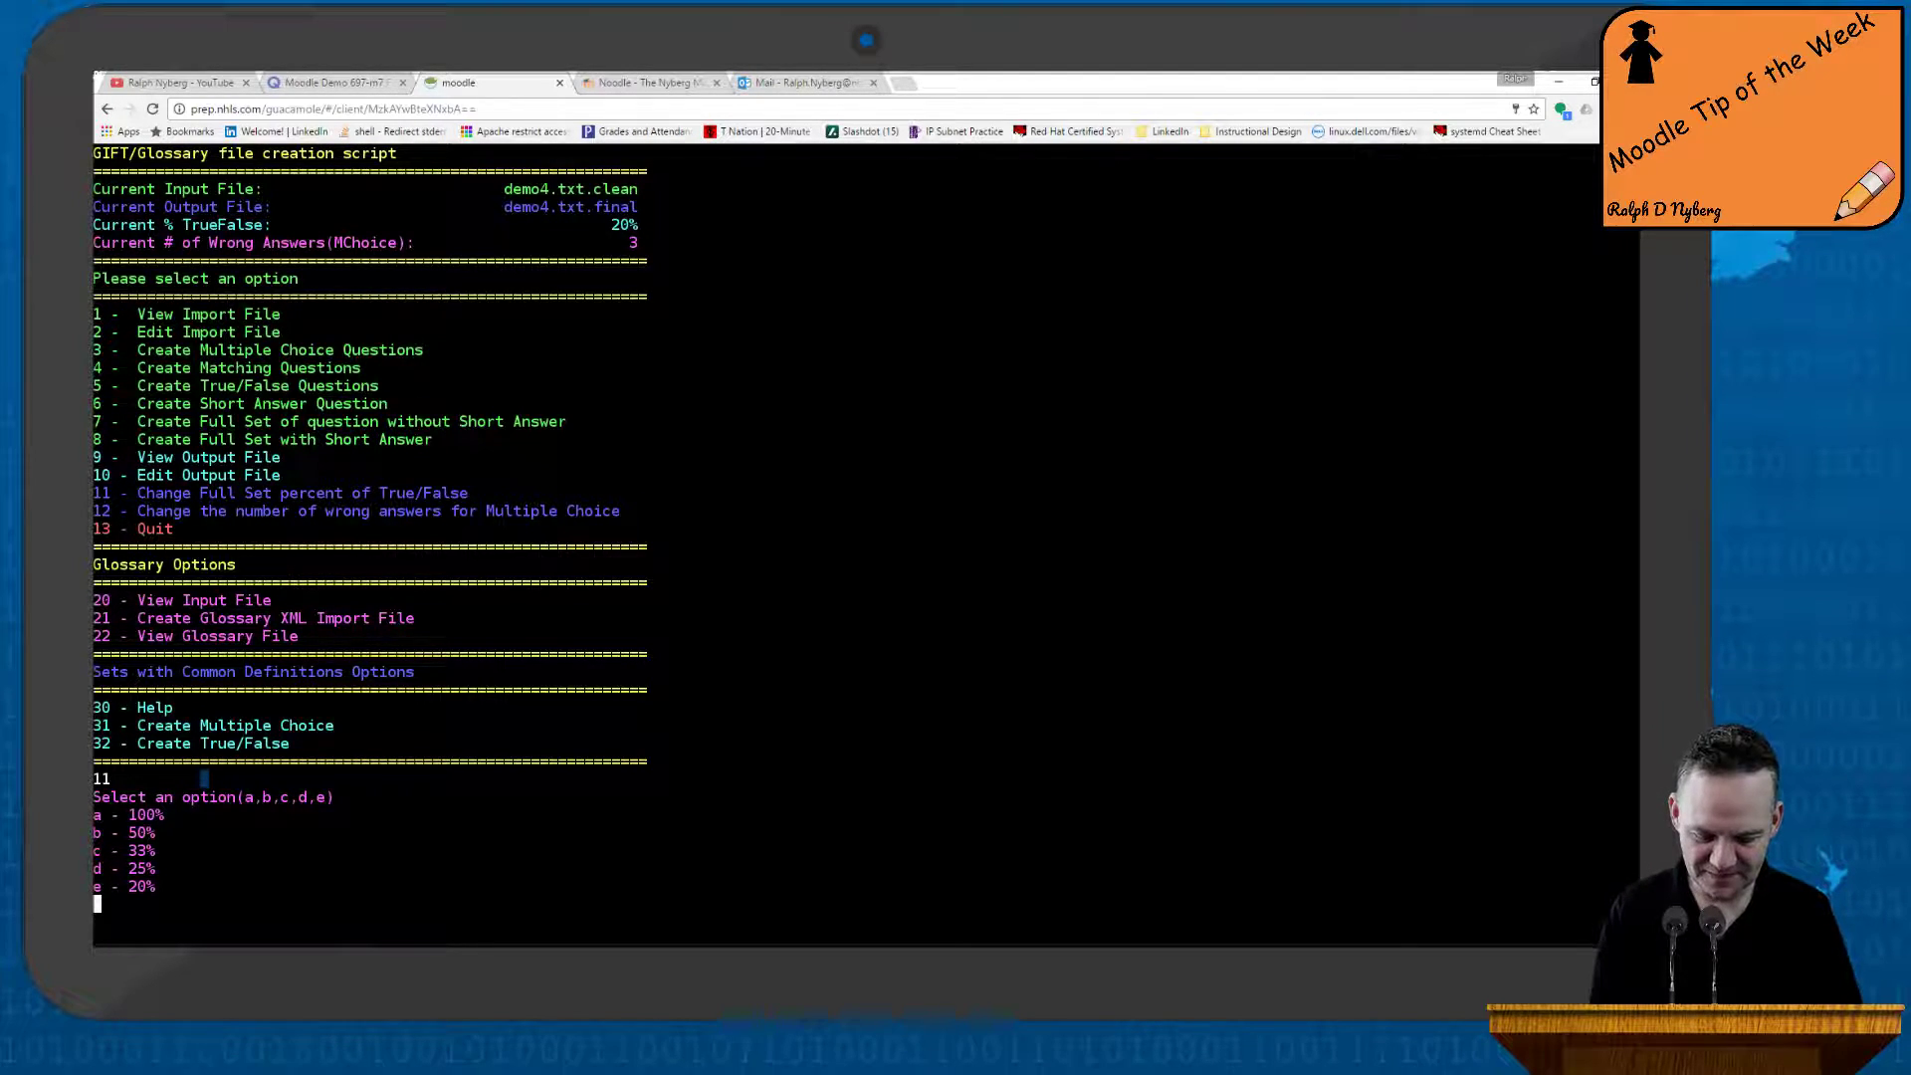
type("b")
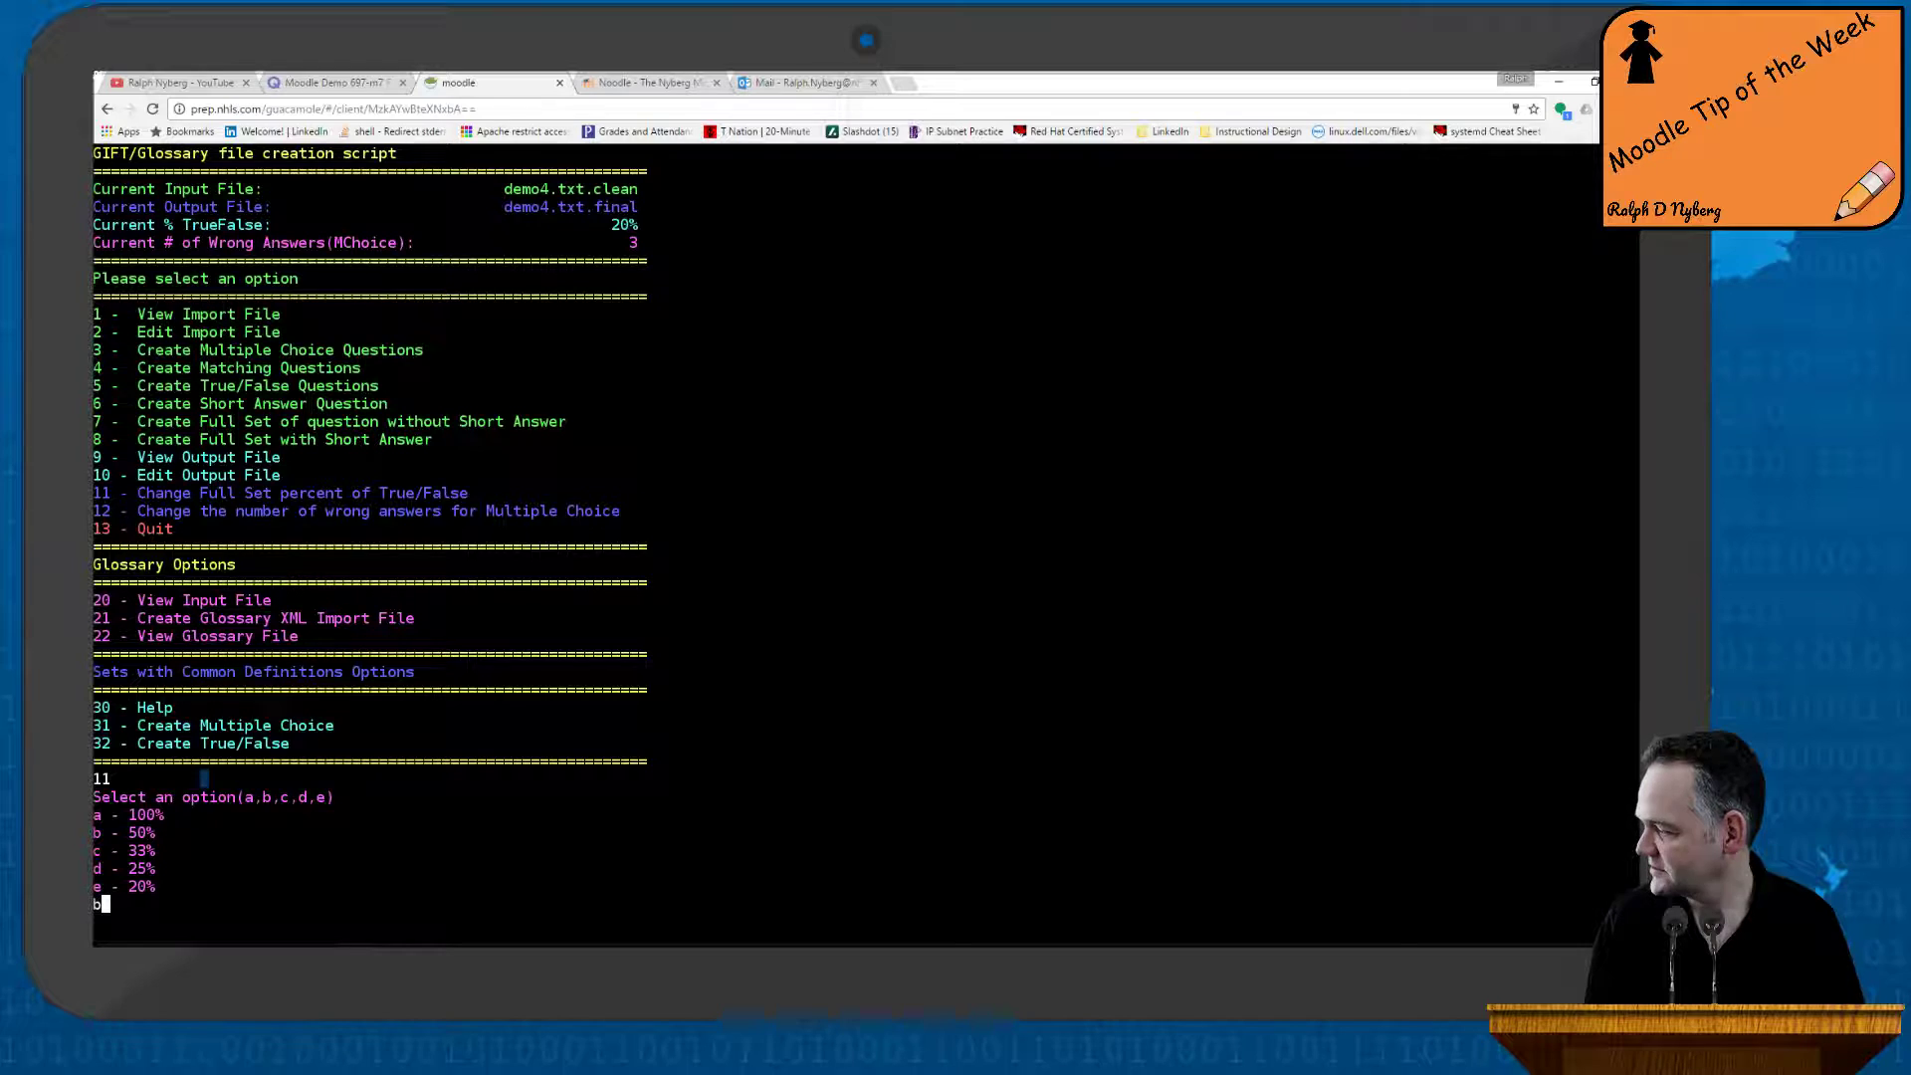
key("Return")
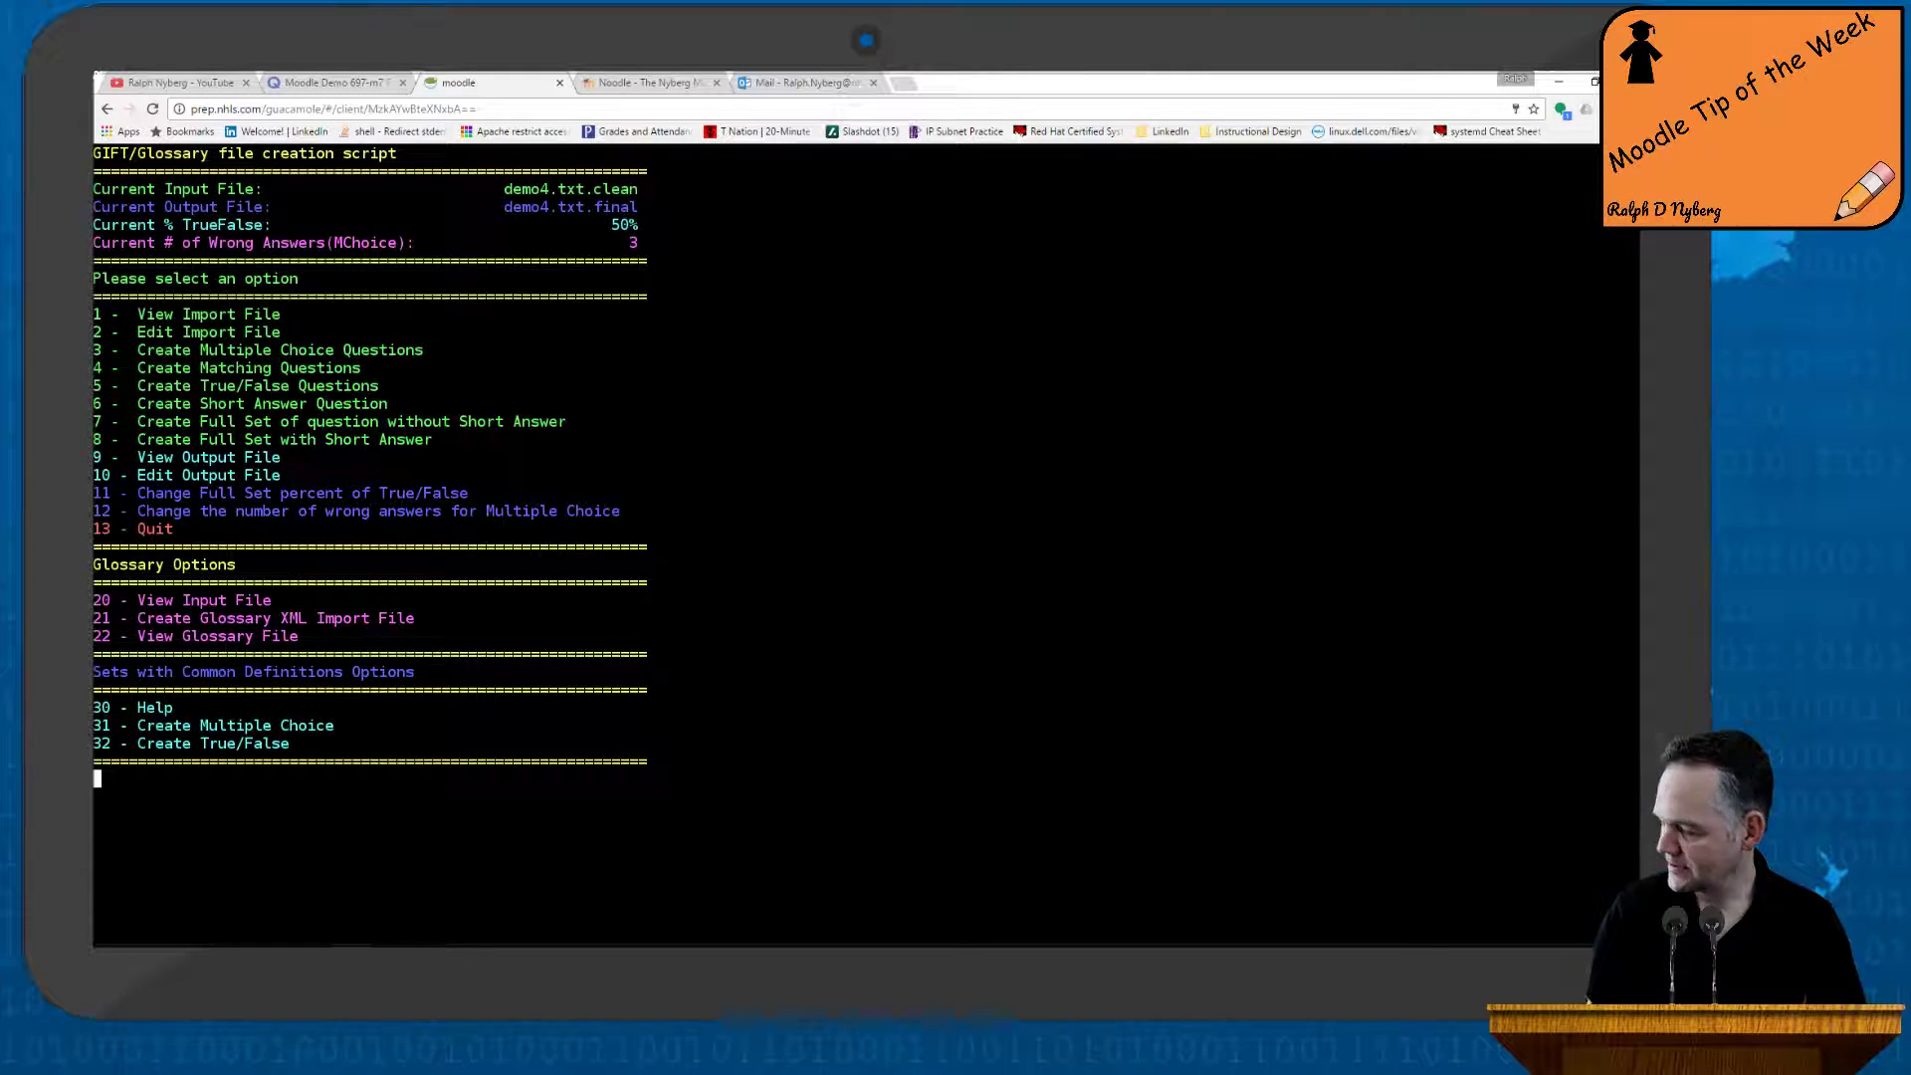
Set the number of wrong answers for multiple choice questions to 4
type("12")
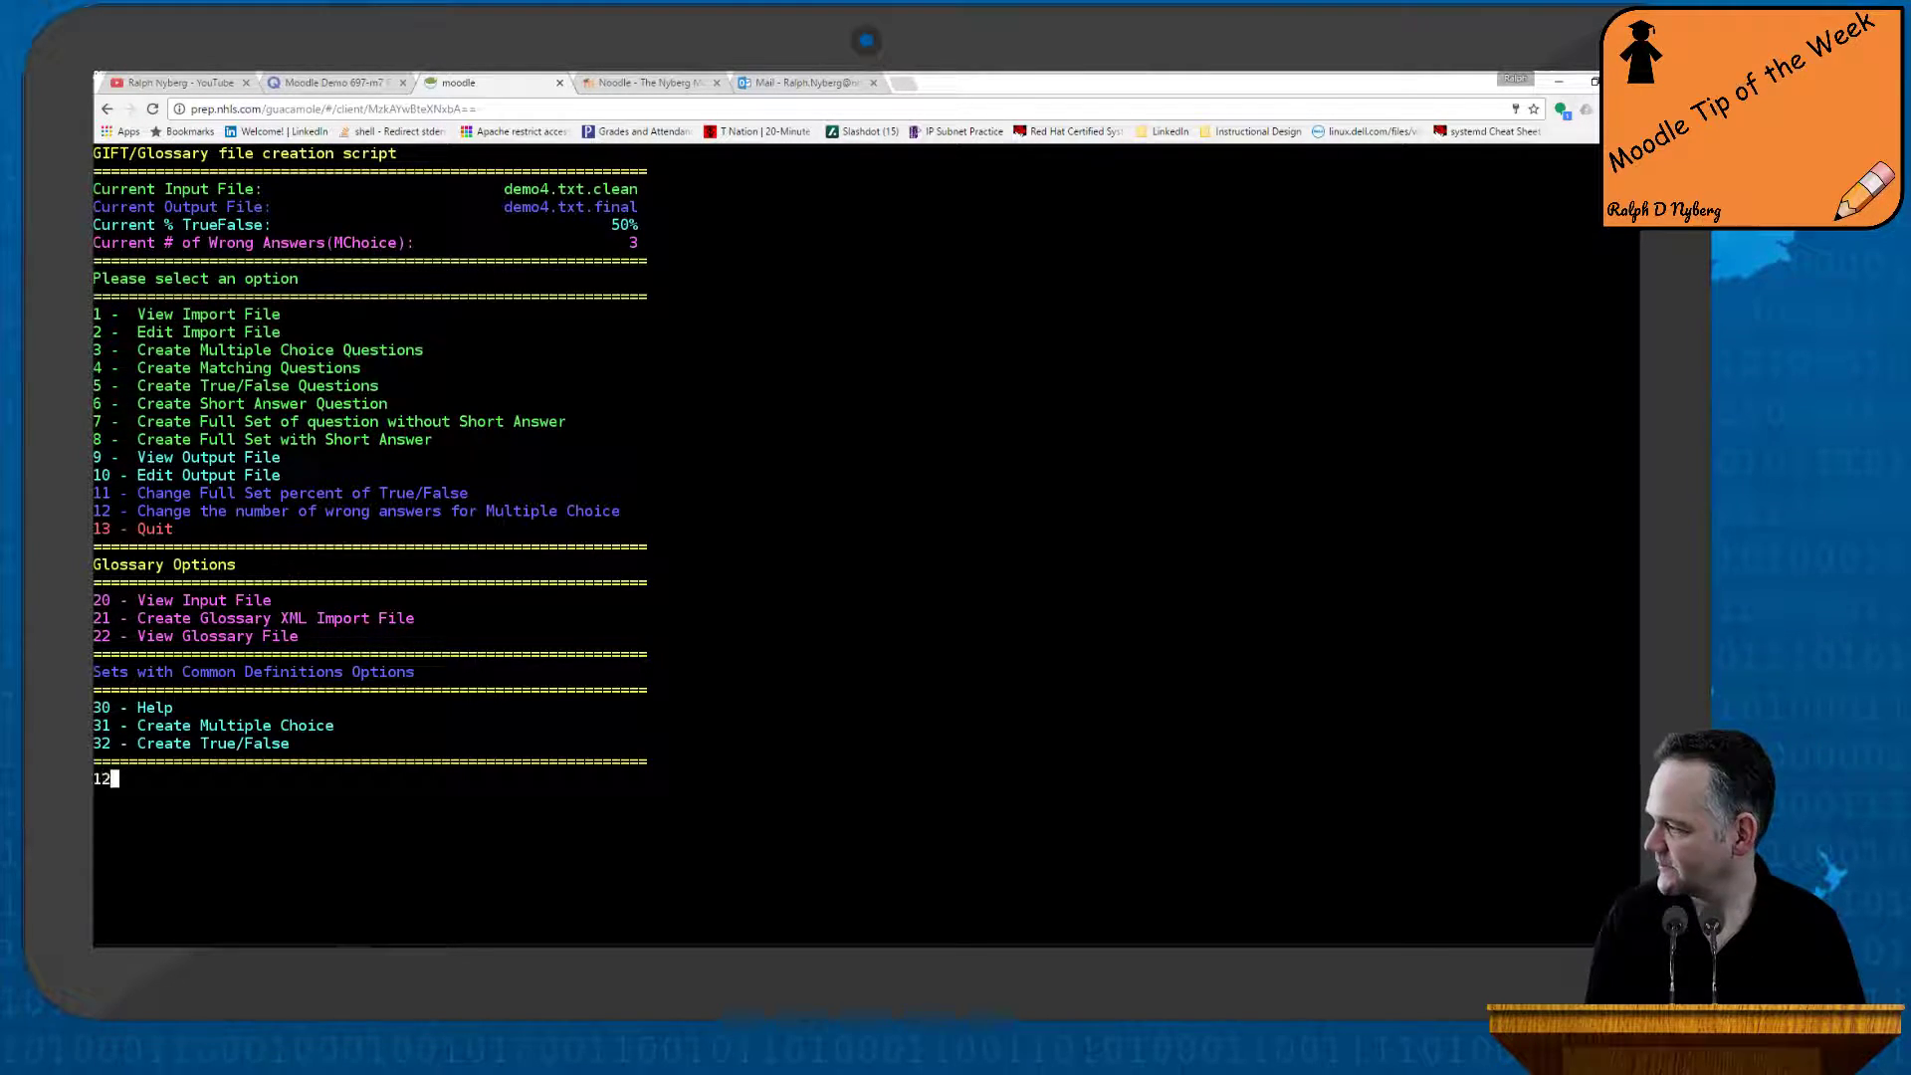
key("Return")
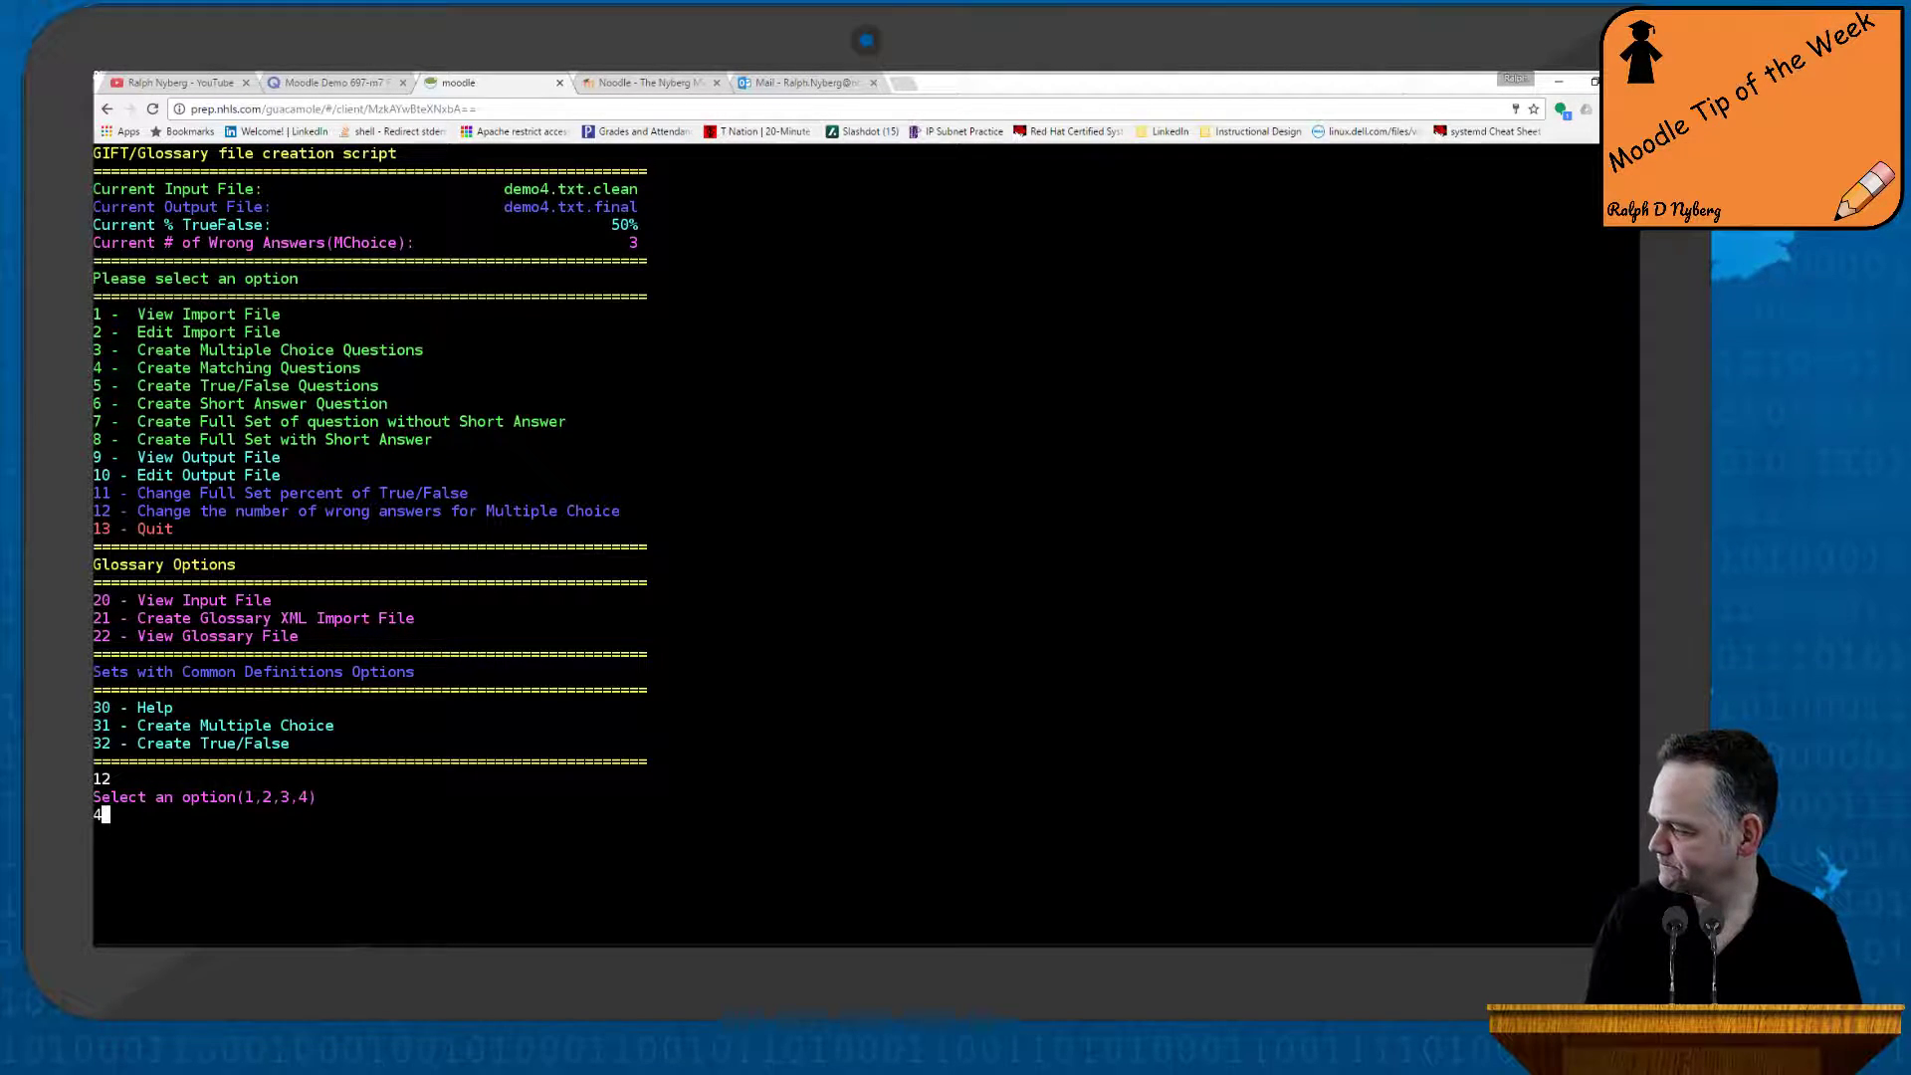
type("4")
key("Return")
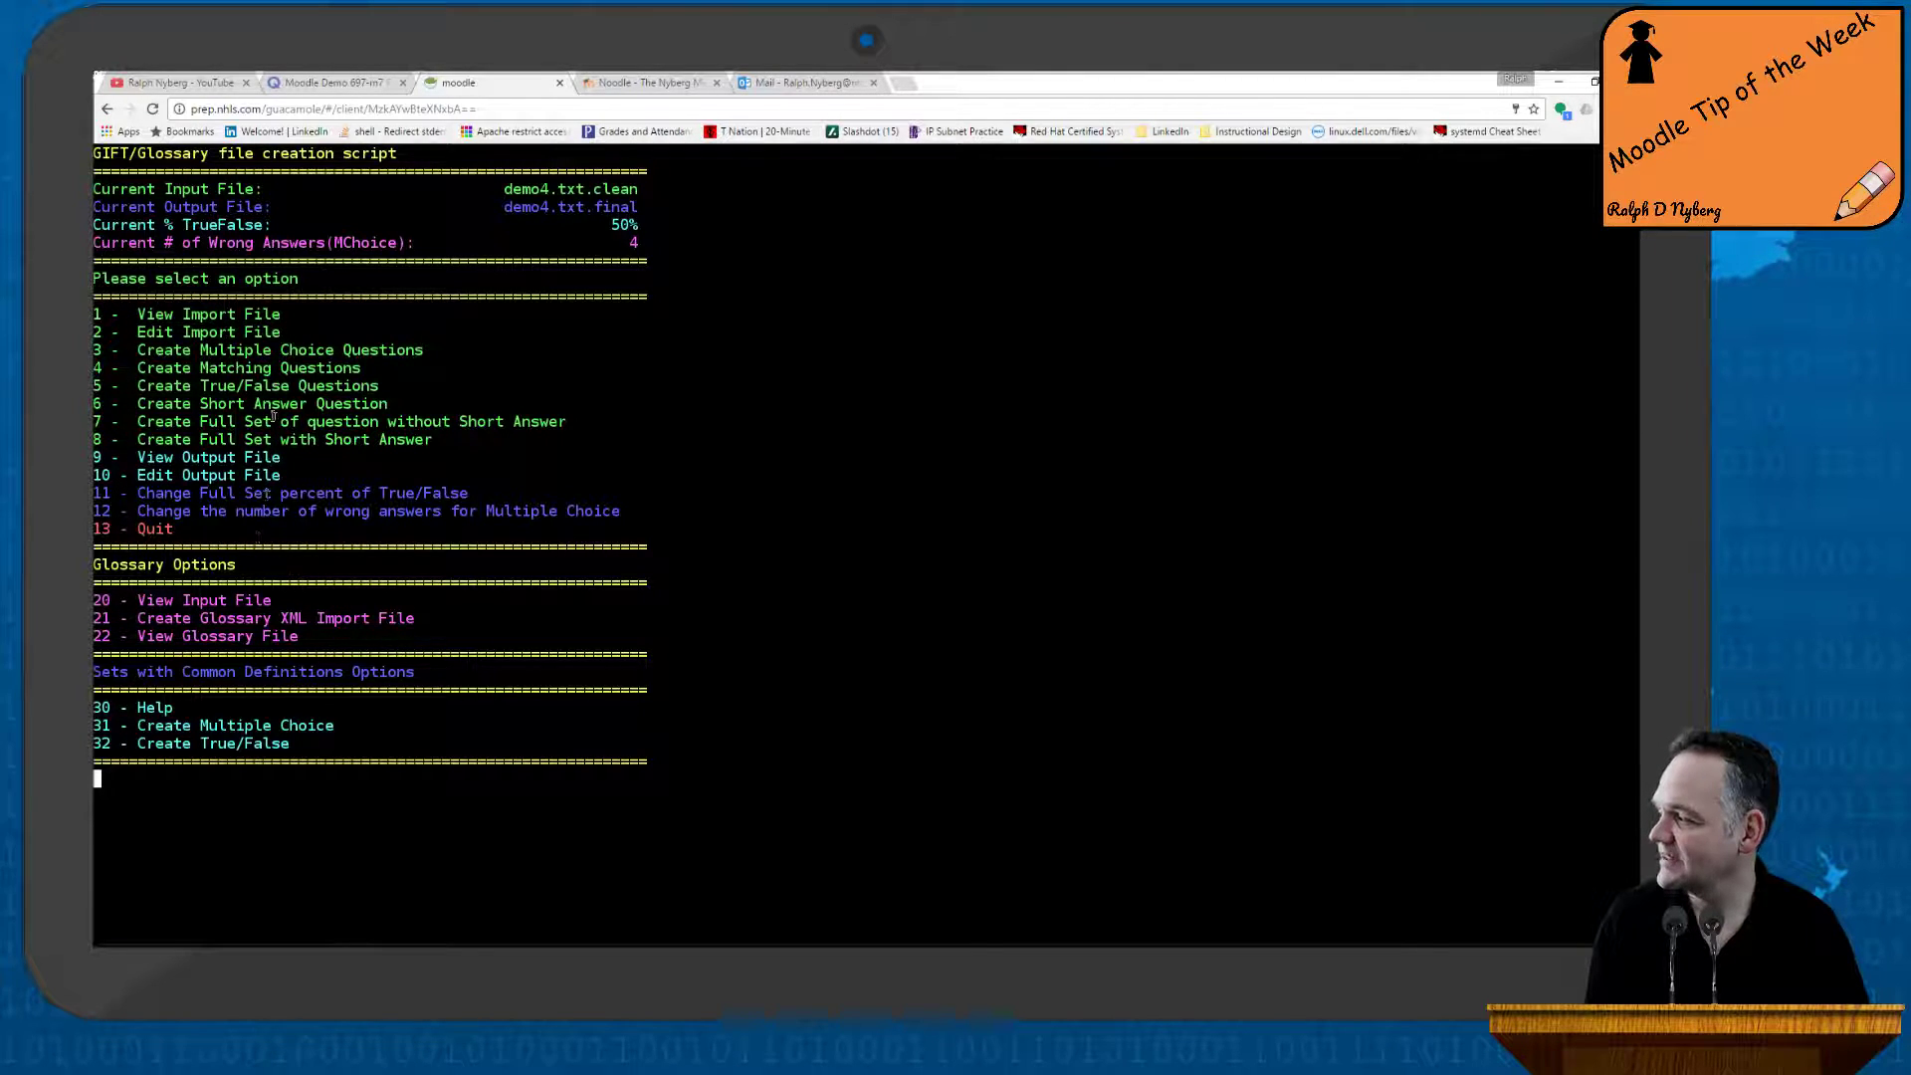
Create the full set of questions without short answer from the script's options
left_click_drag(175, 350, 344, 368)
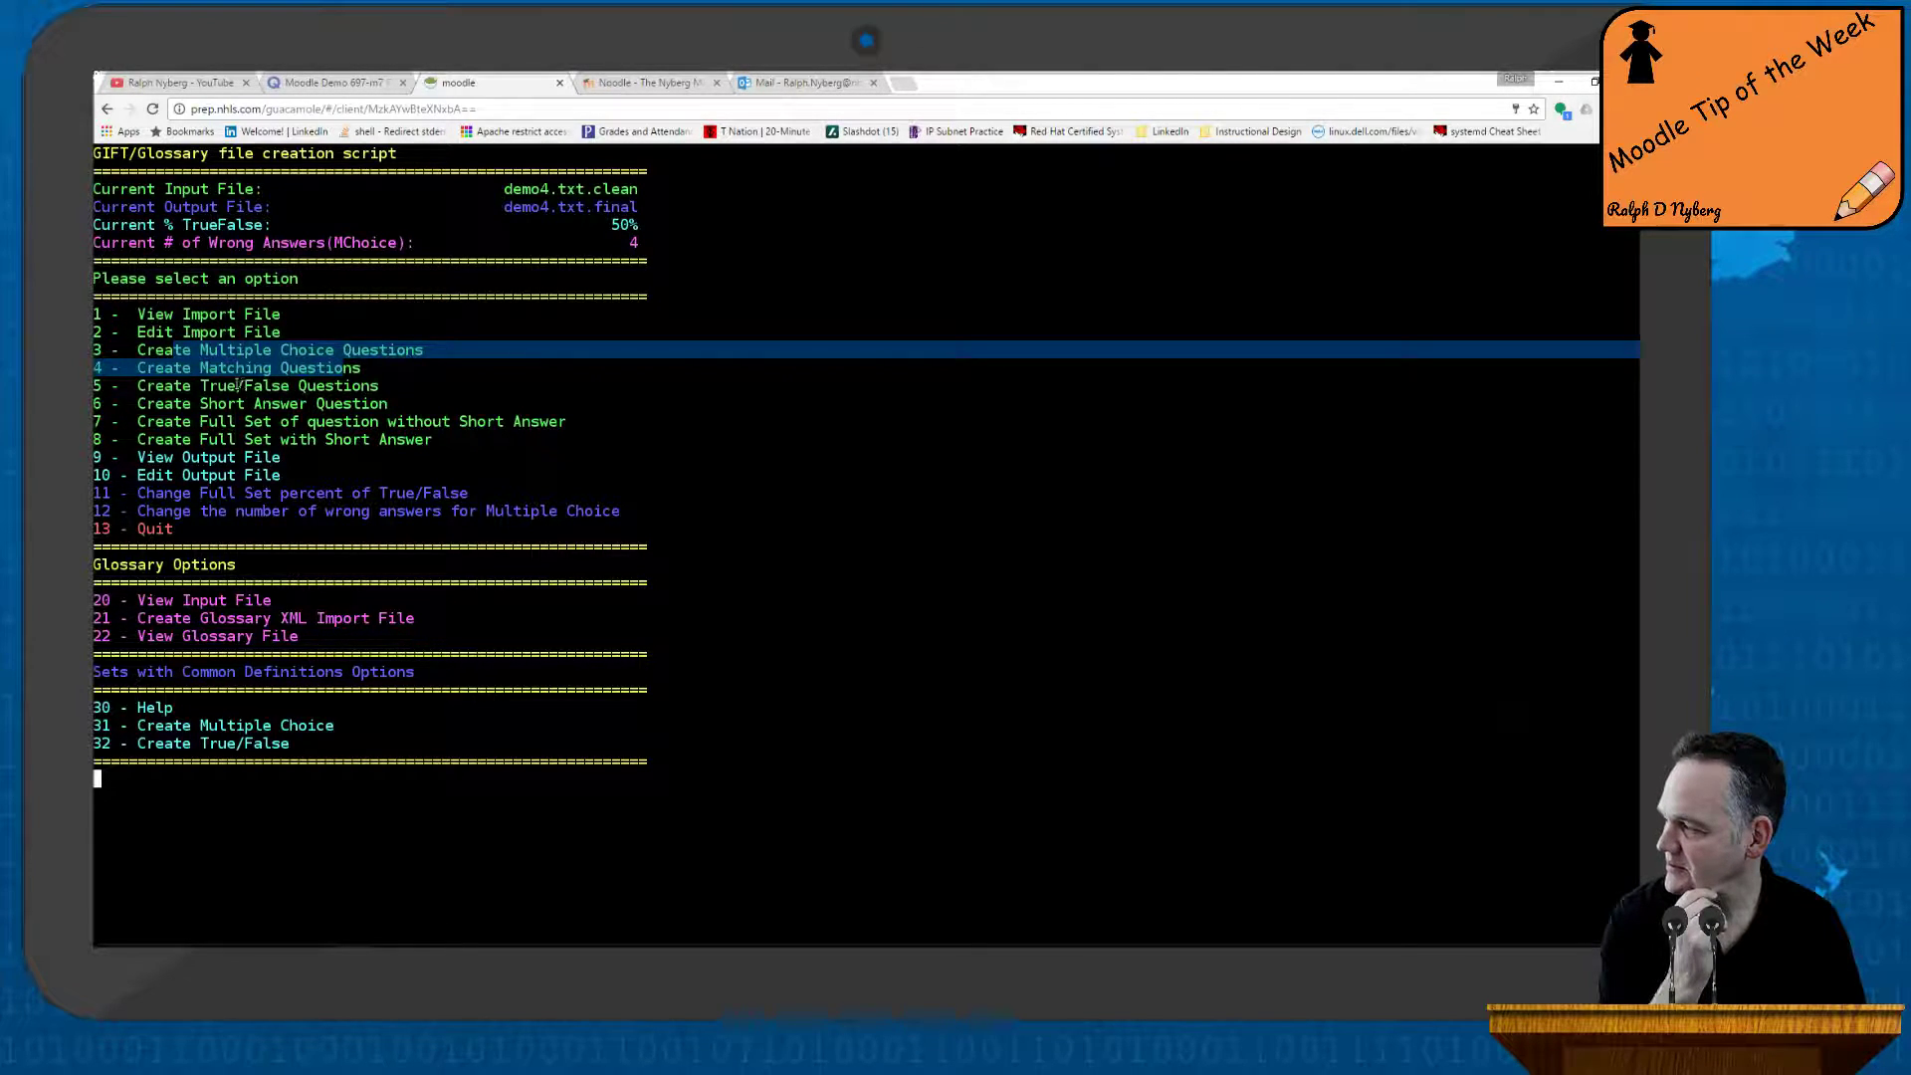
left_click_drag(157, 423, 565, 423)
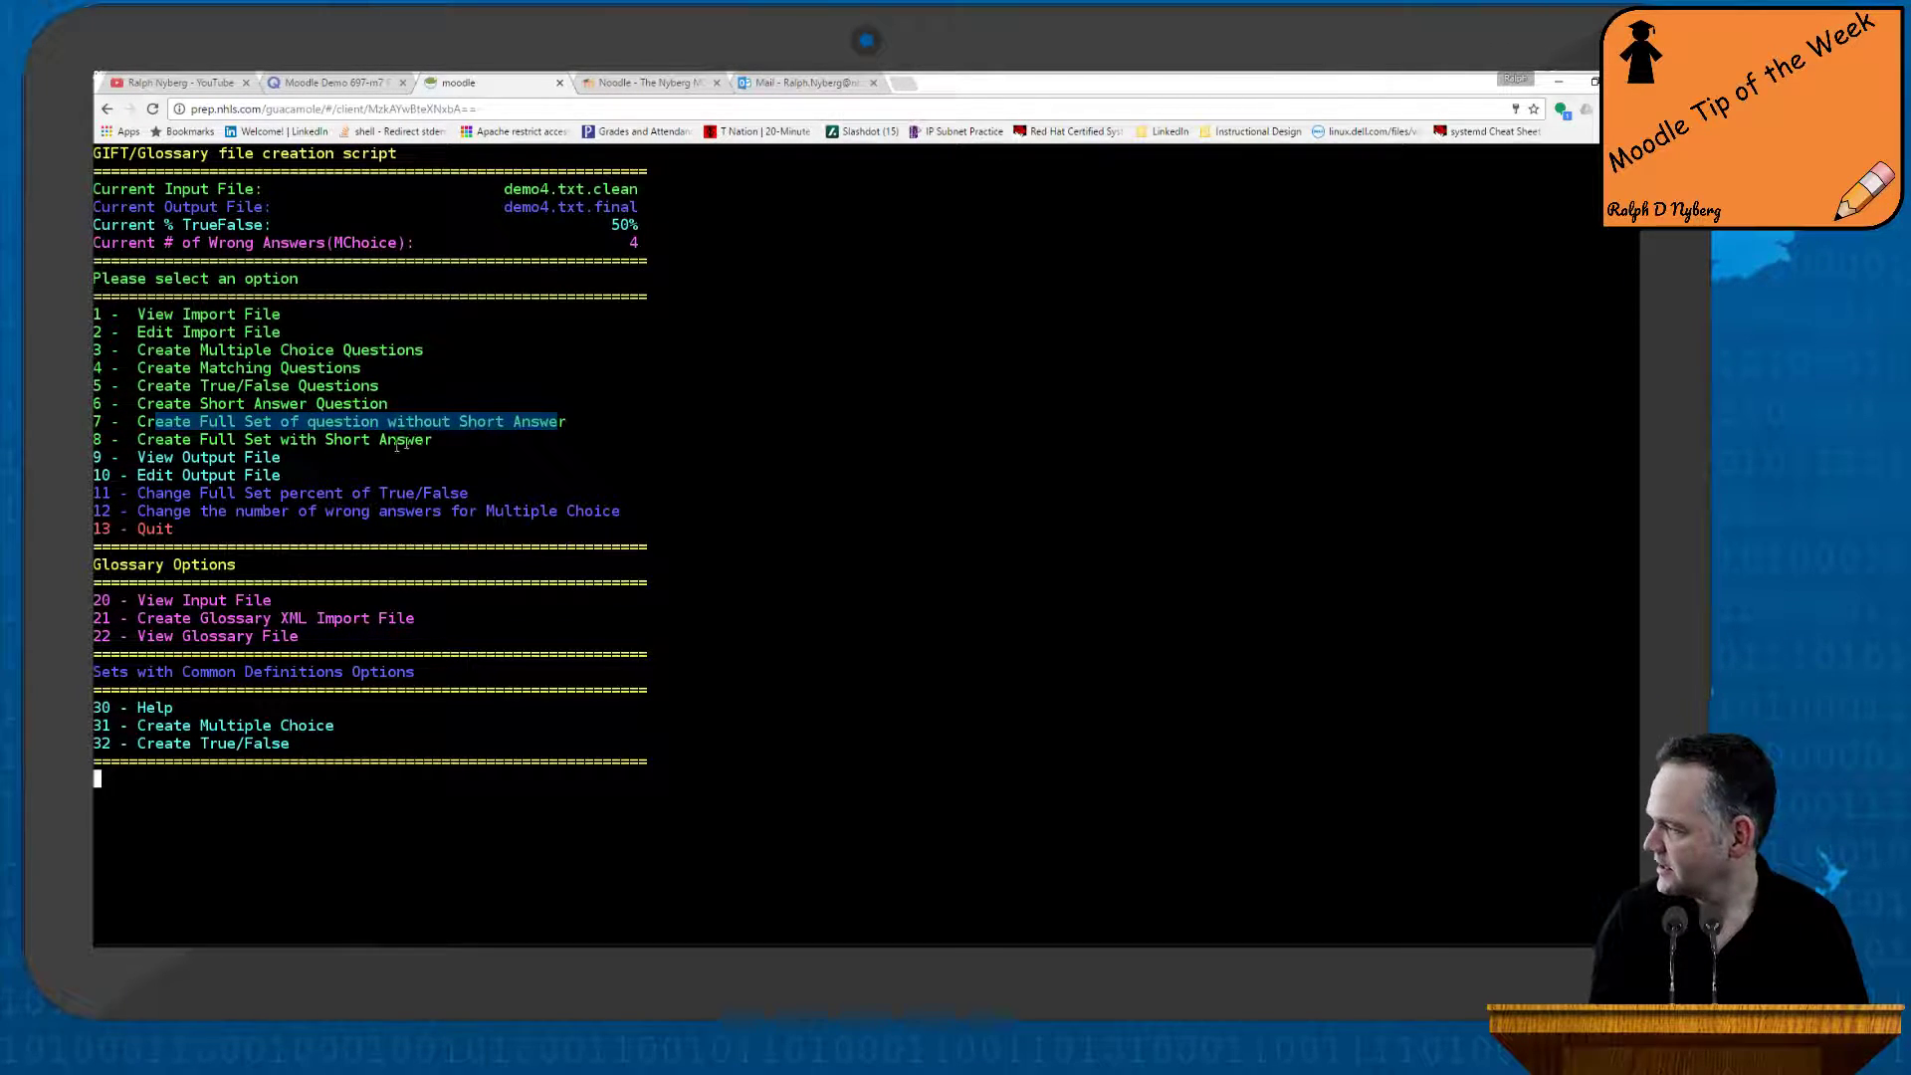
left_click(116, 775)
type("7")
key("Return")
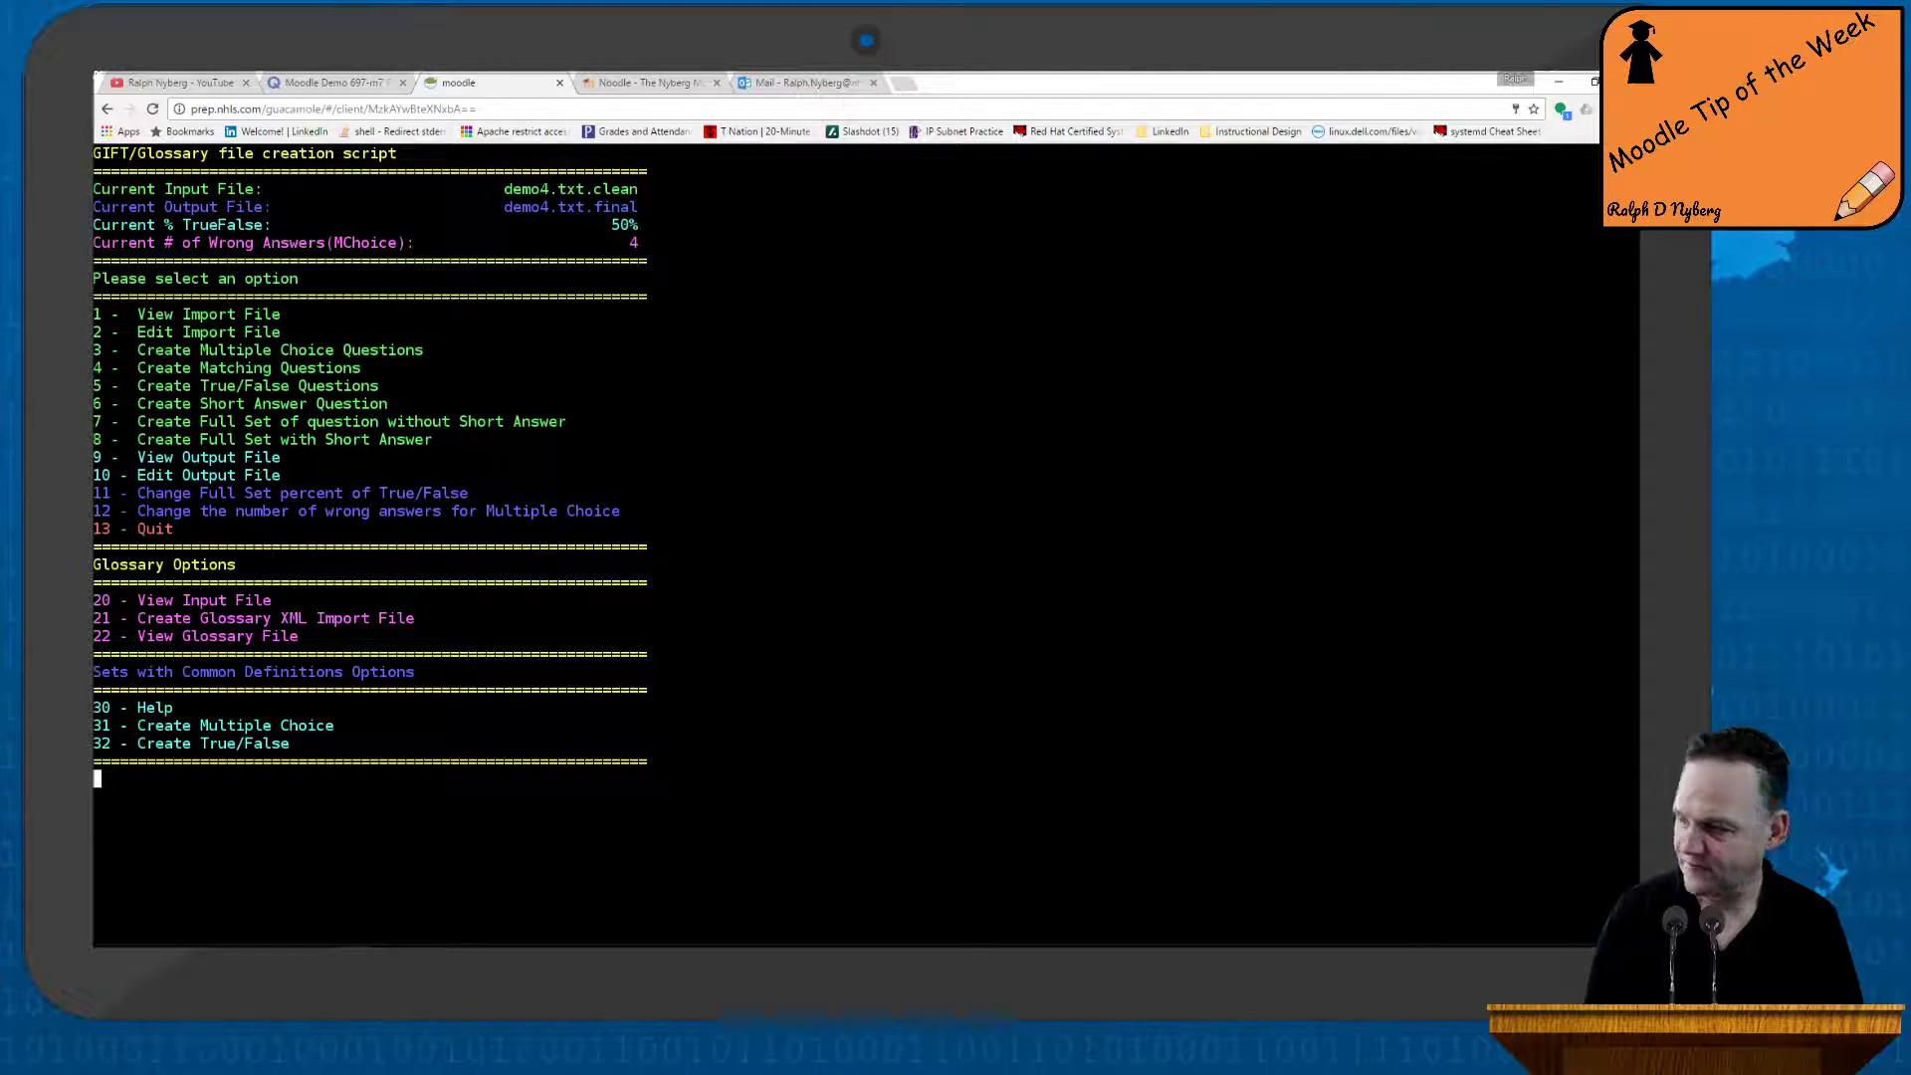
View the output file and examine the correct answer and wrong choices of the Windows Store App Installation question
type("9")
key("Return")
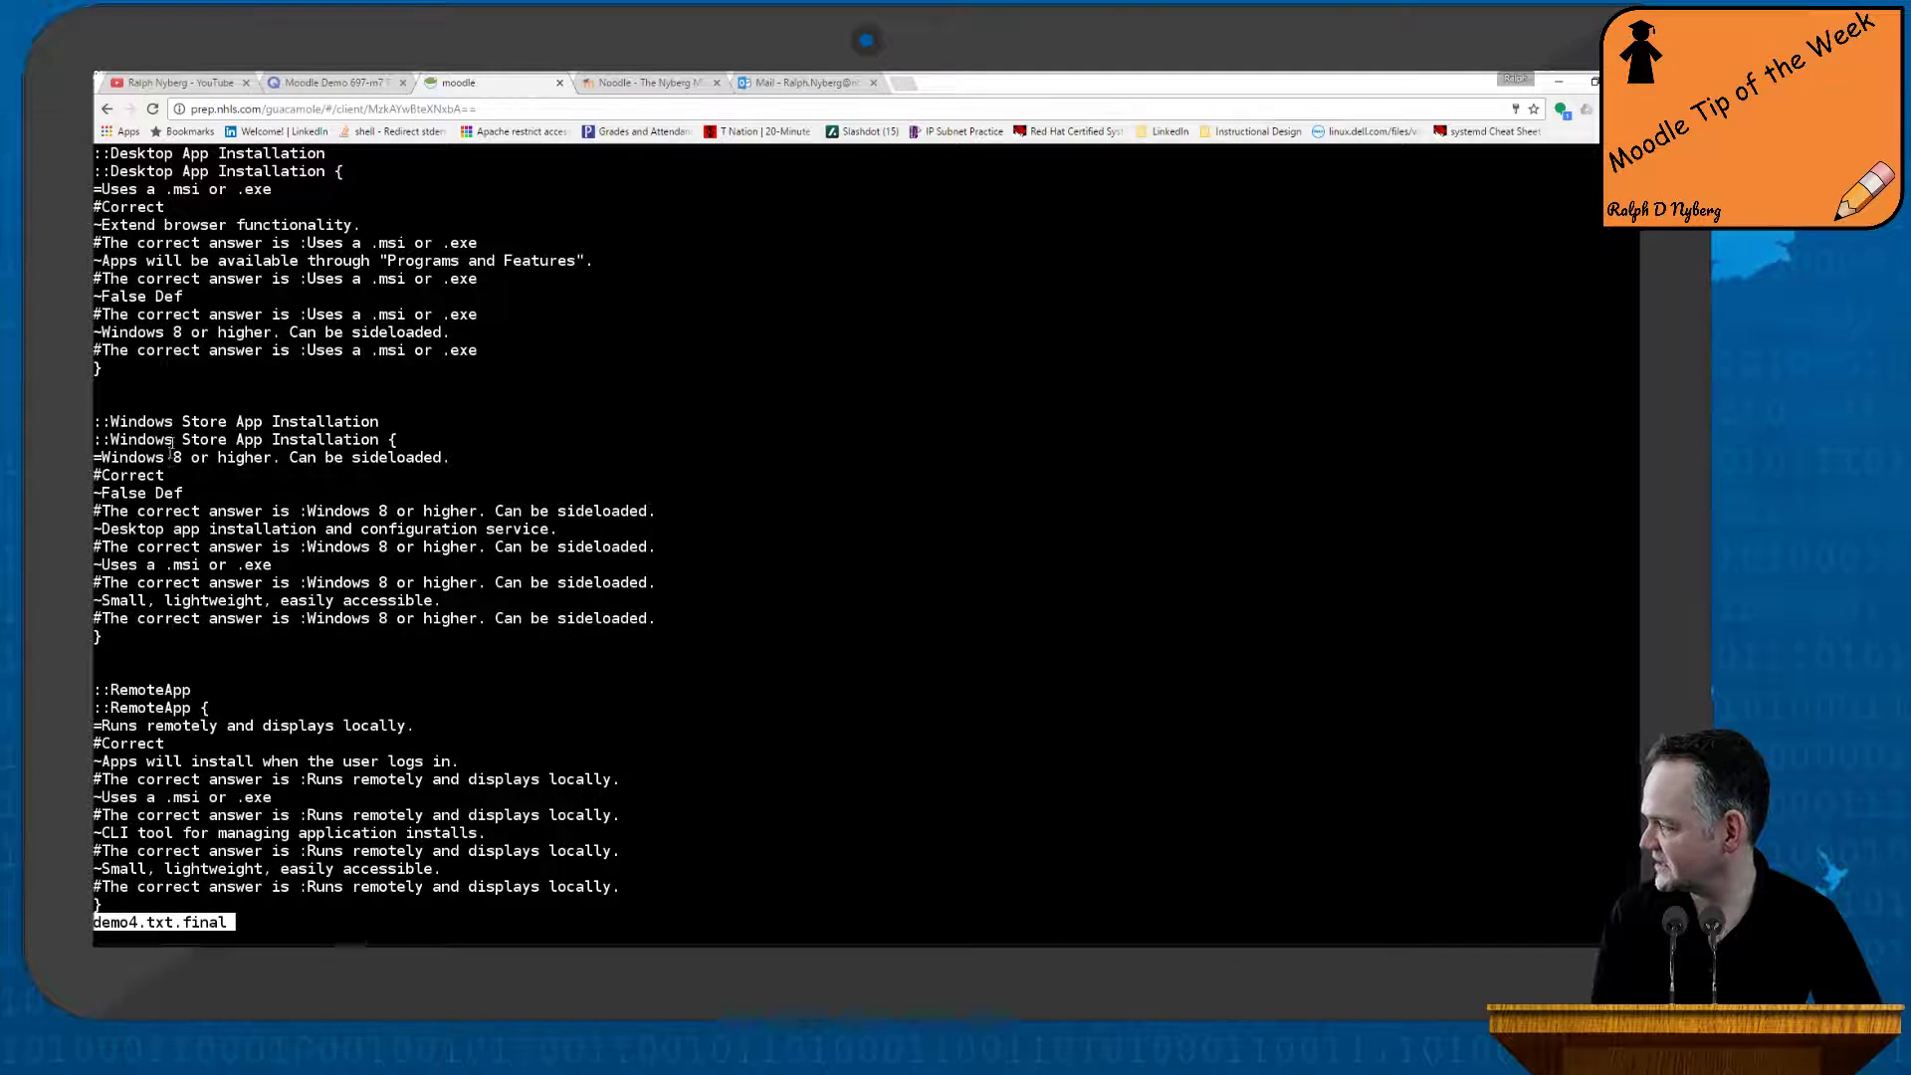
left_click_drag(117, 422, 371, 421)
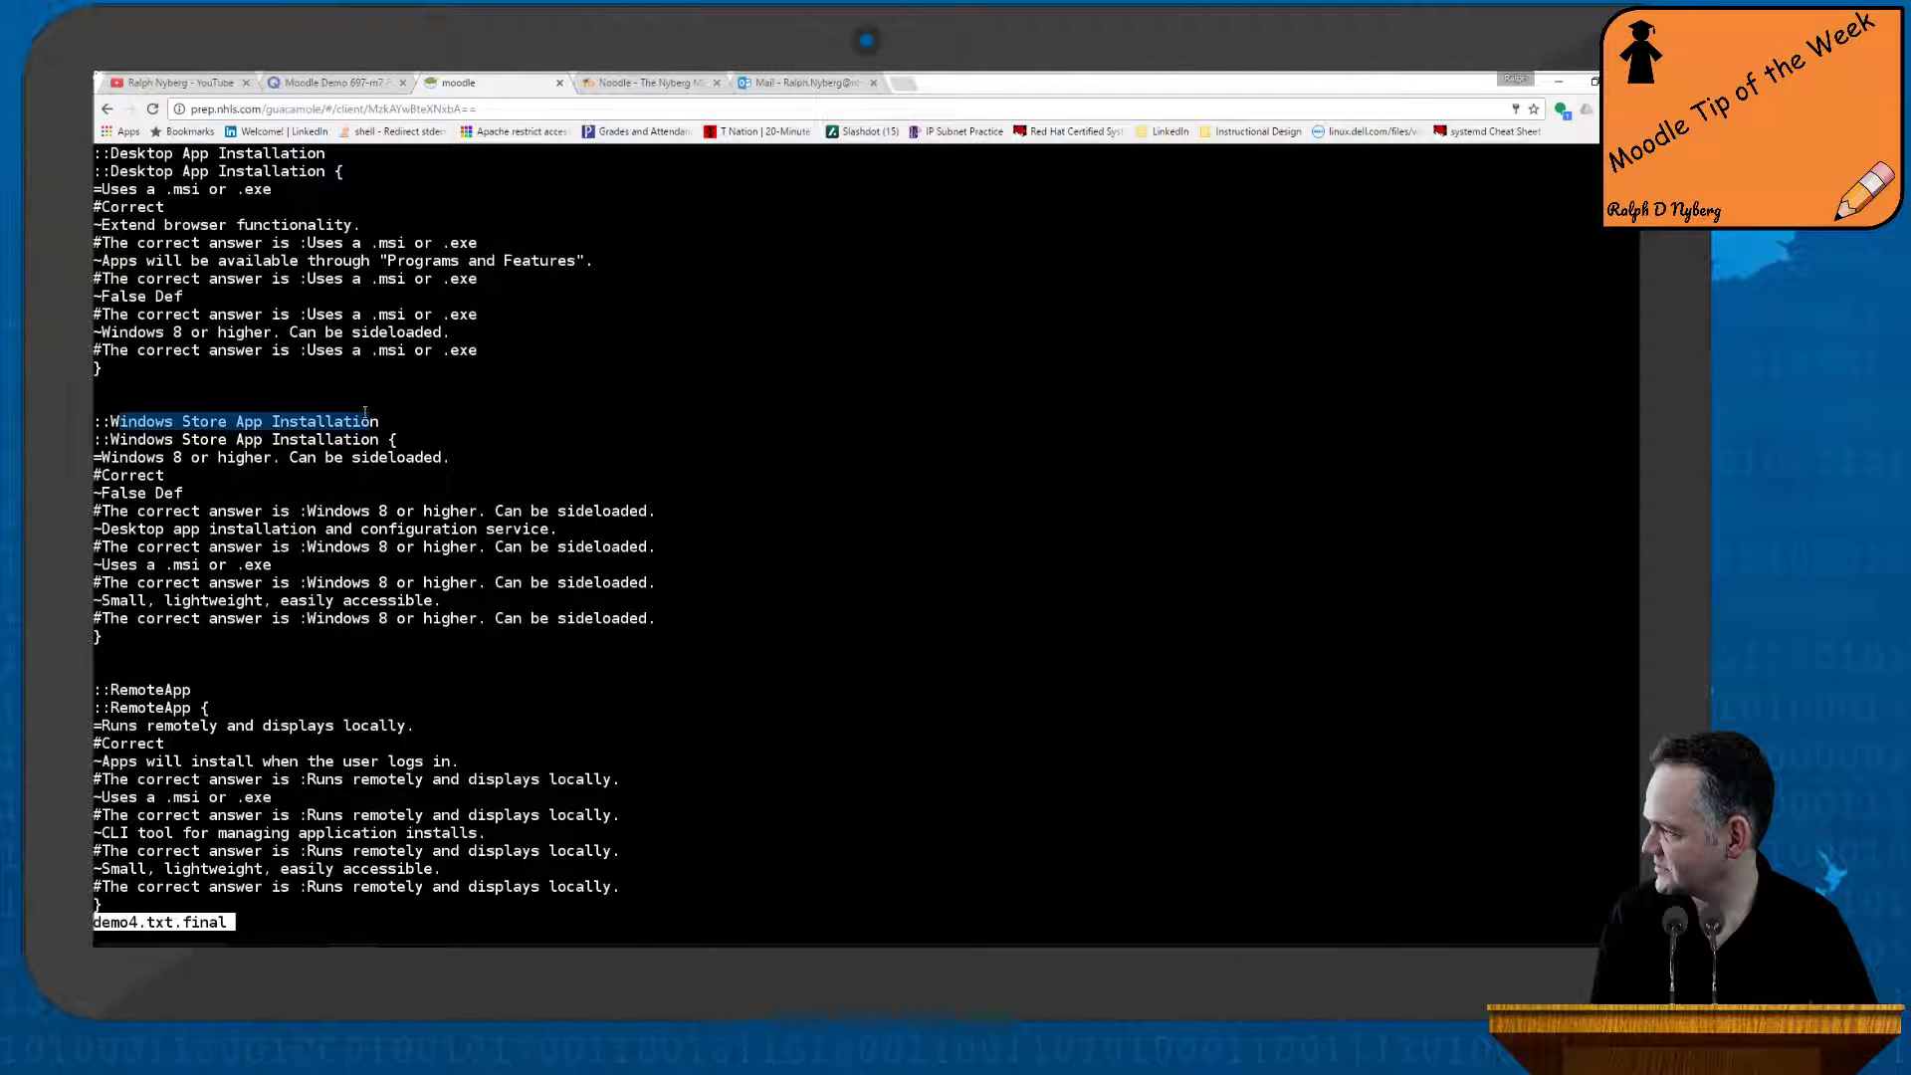
left_click_drag(104, 457, 453, 460)
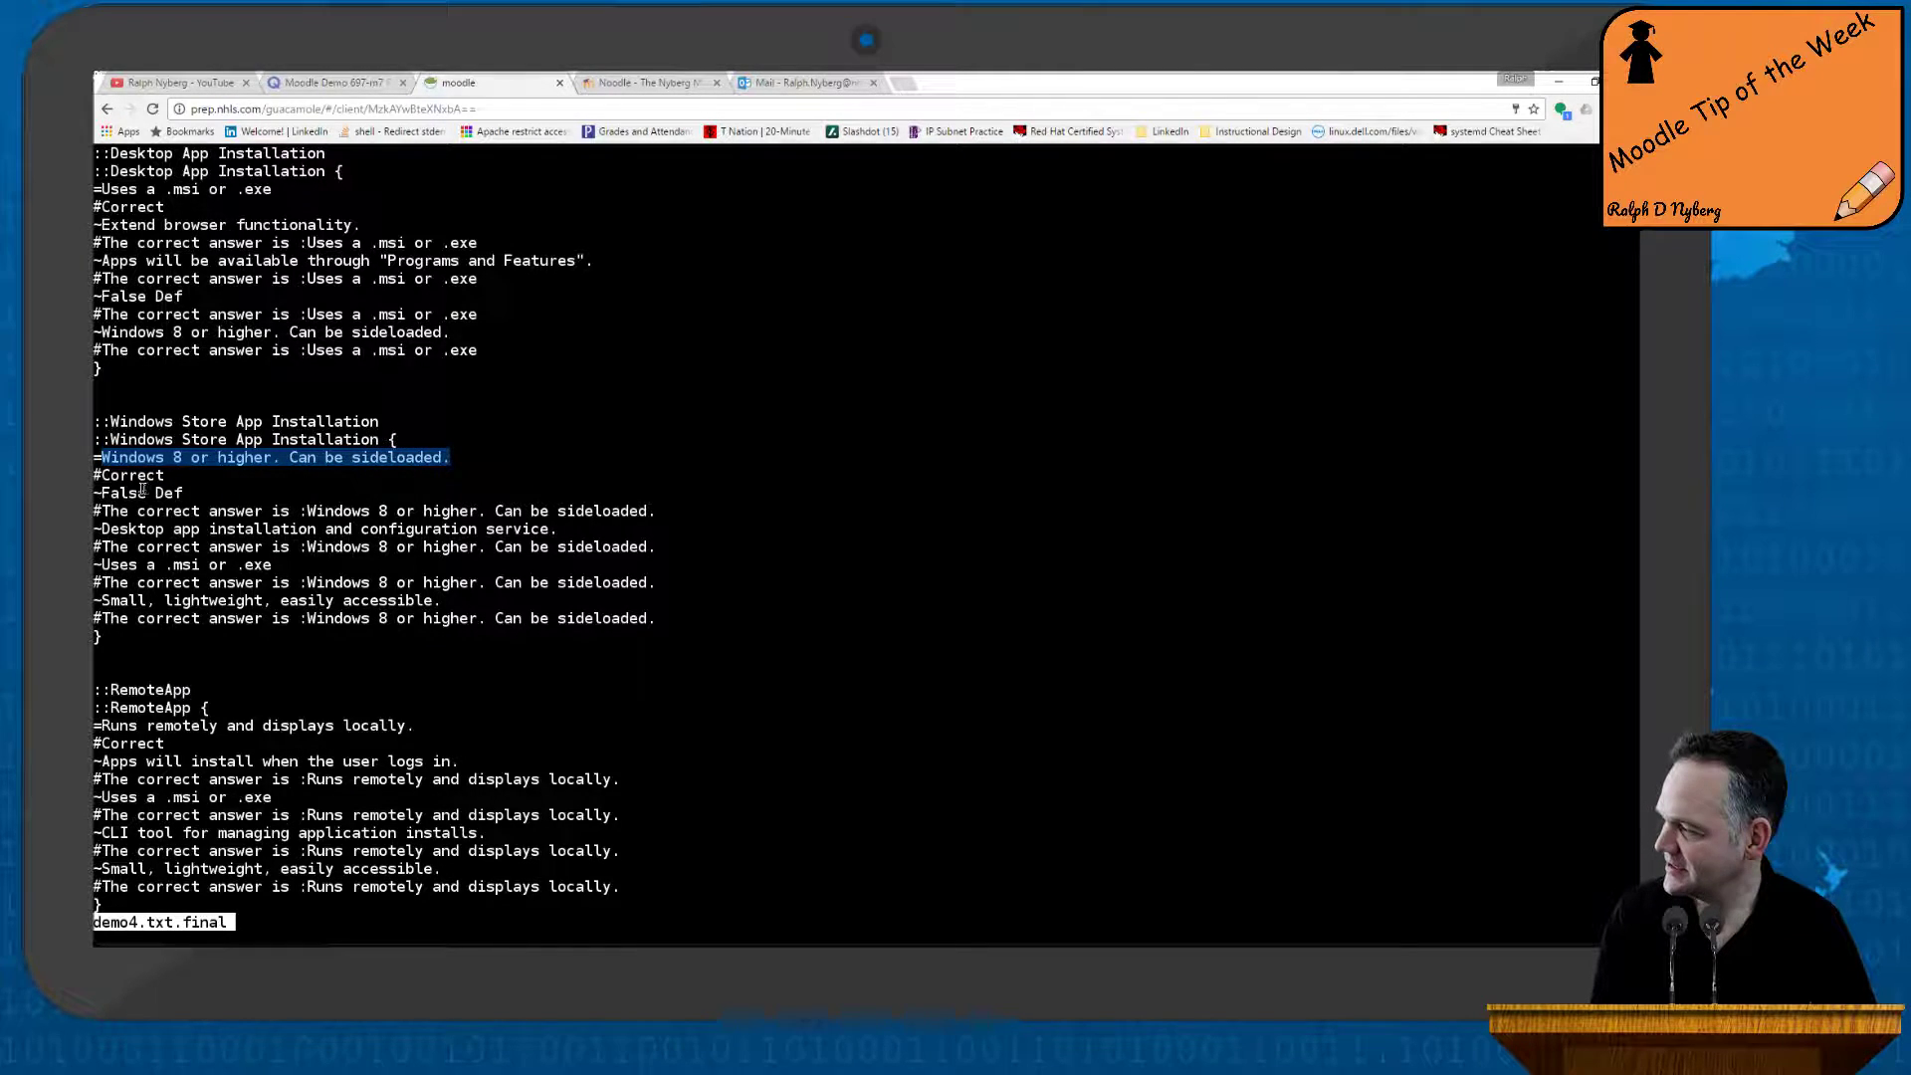
left_click_drag(105, 493, 172, 493)
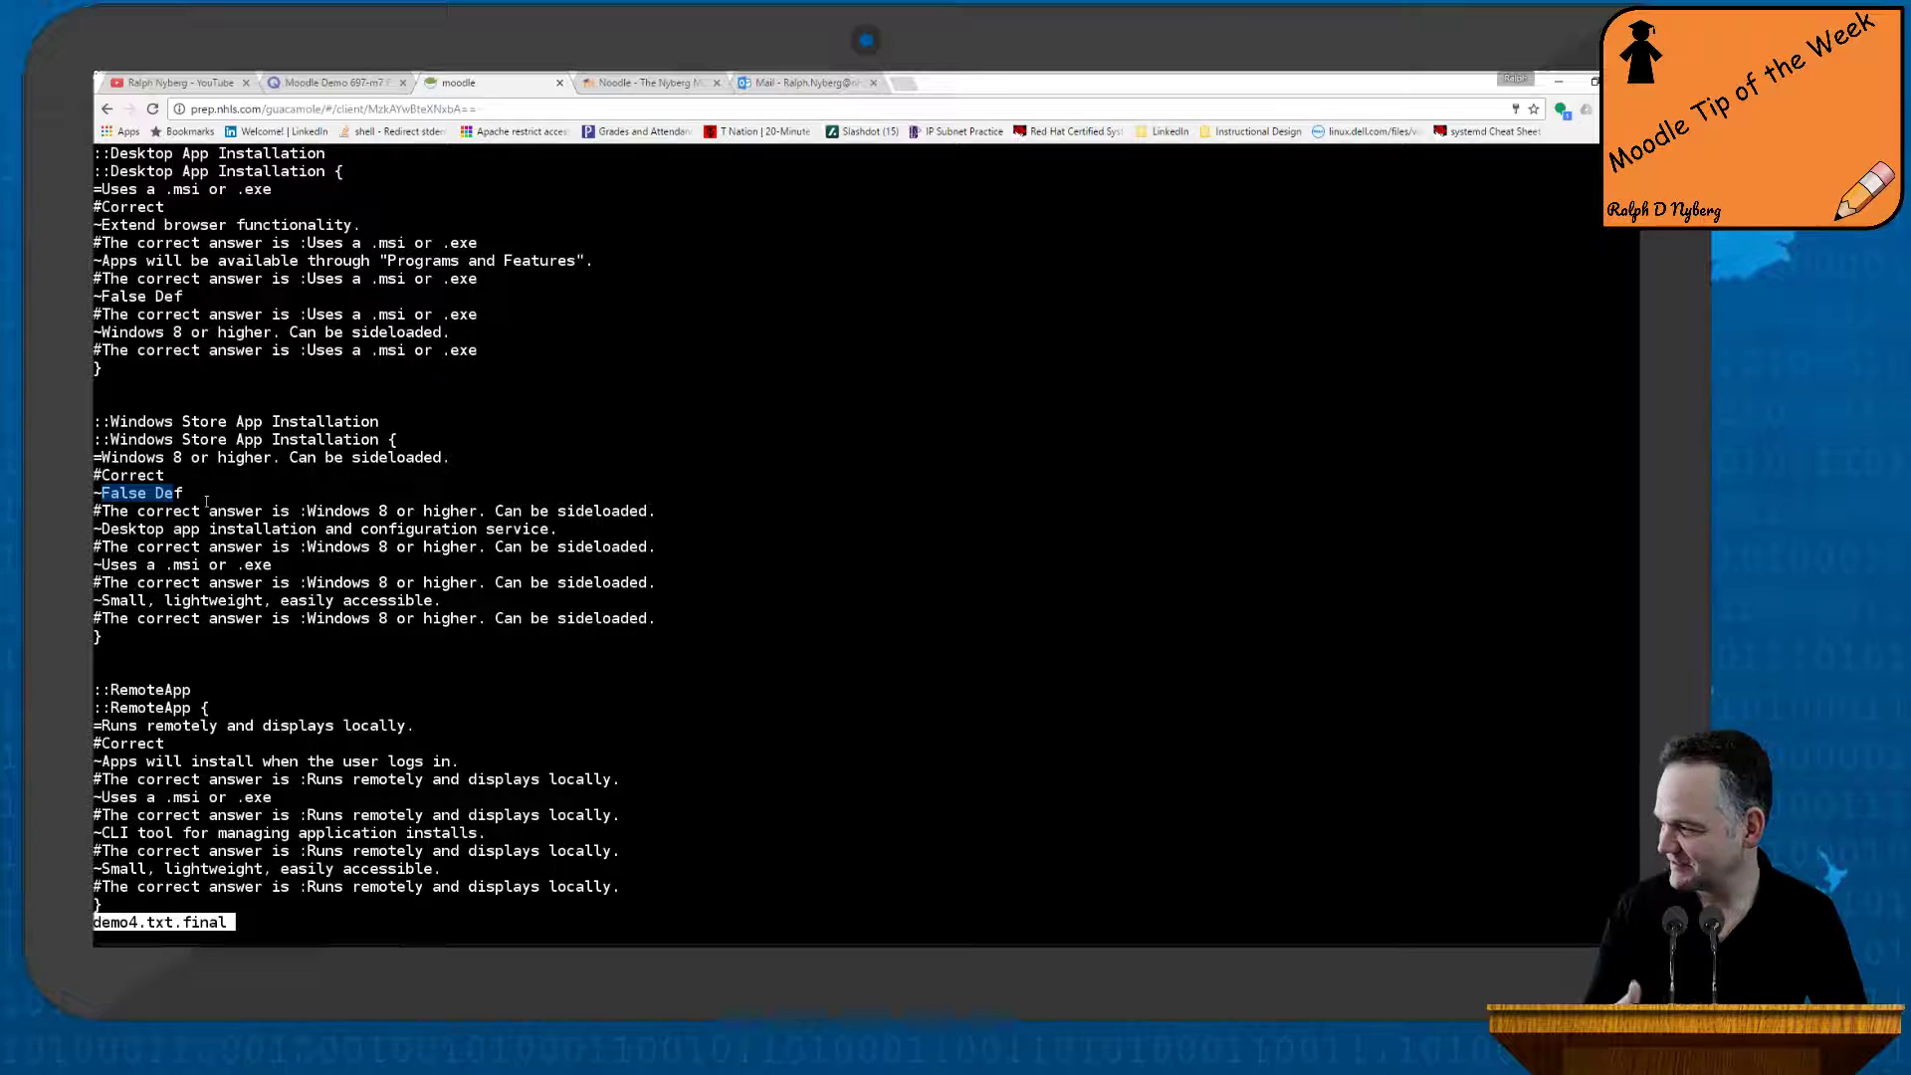
left_click(206, 501)
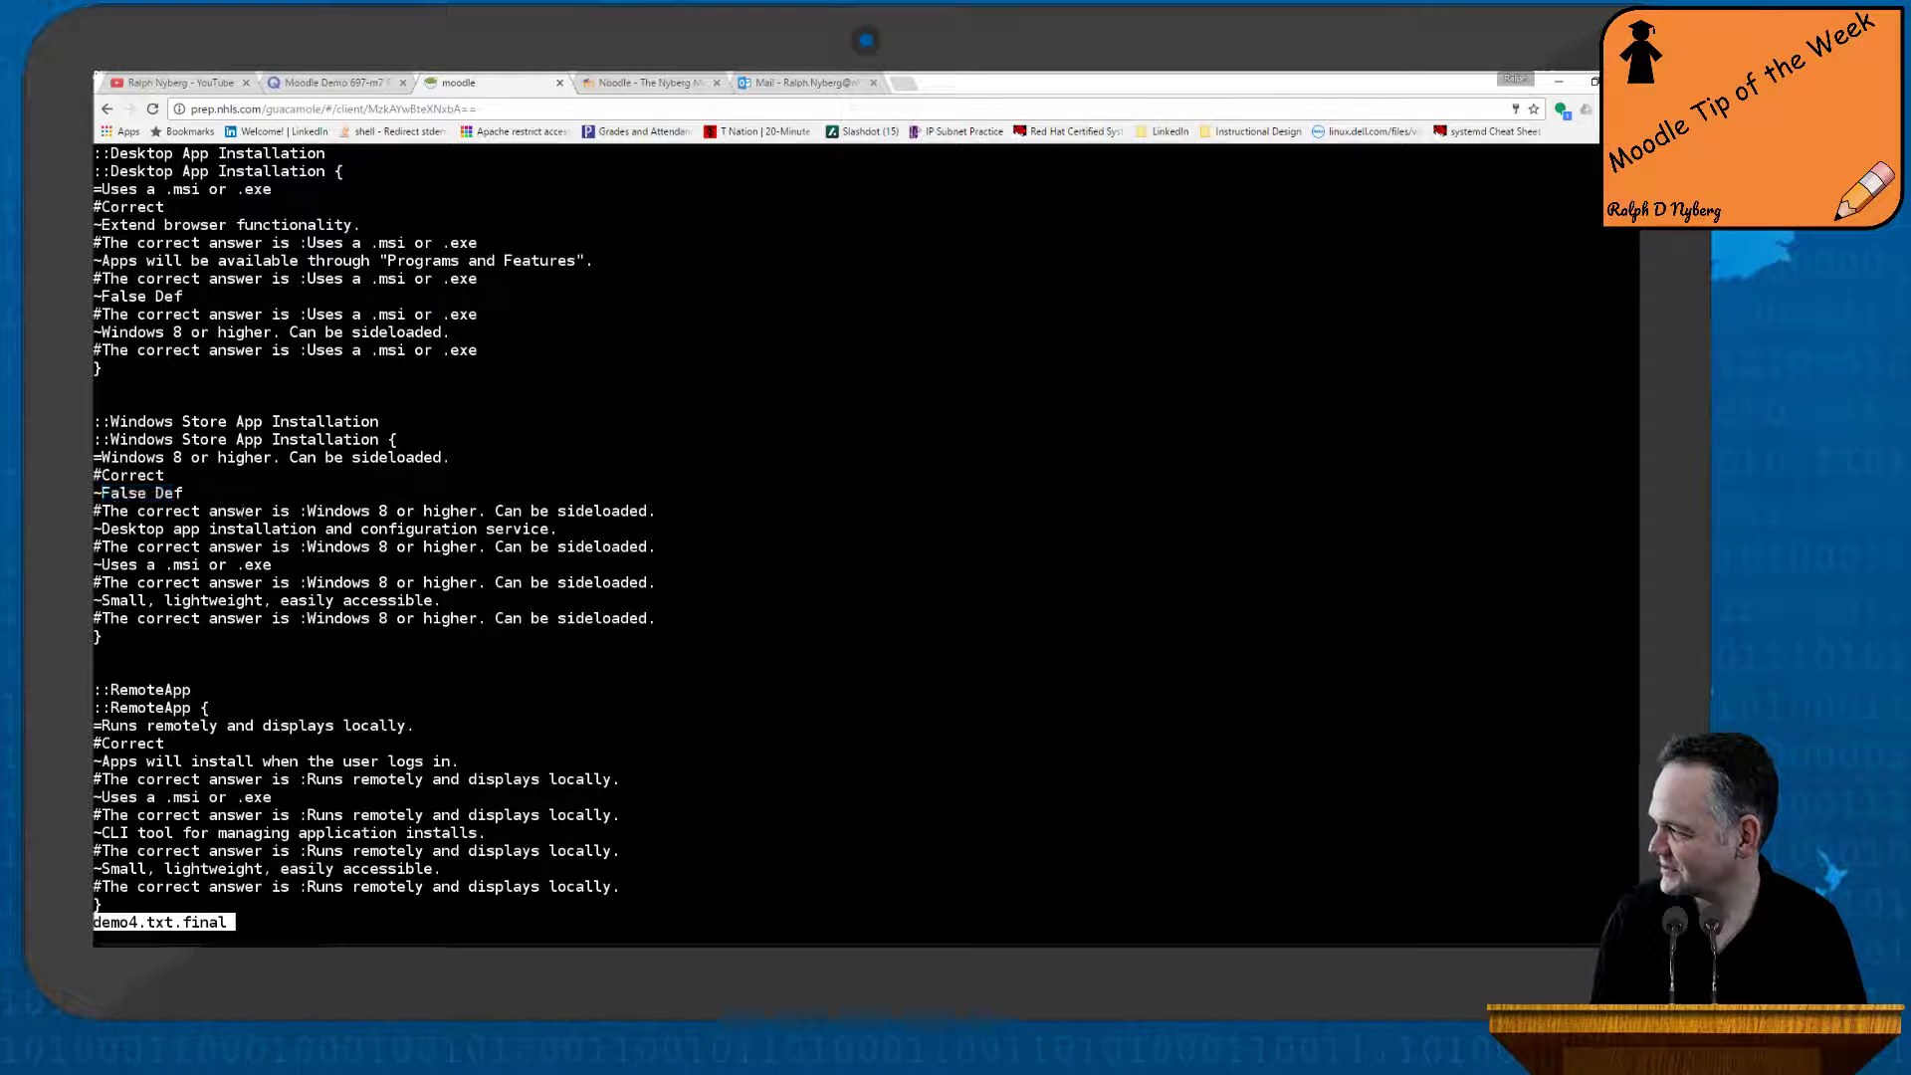
Read through the generated questions in demo4.txt.final, covering both terms and definitions as prompts, and return to the script's options
key("space")
key("space")
key("space")
key("space")
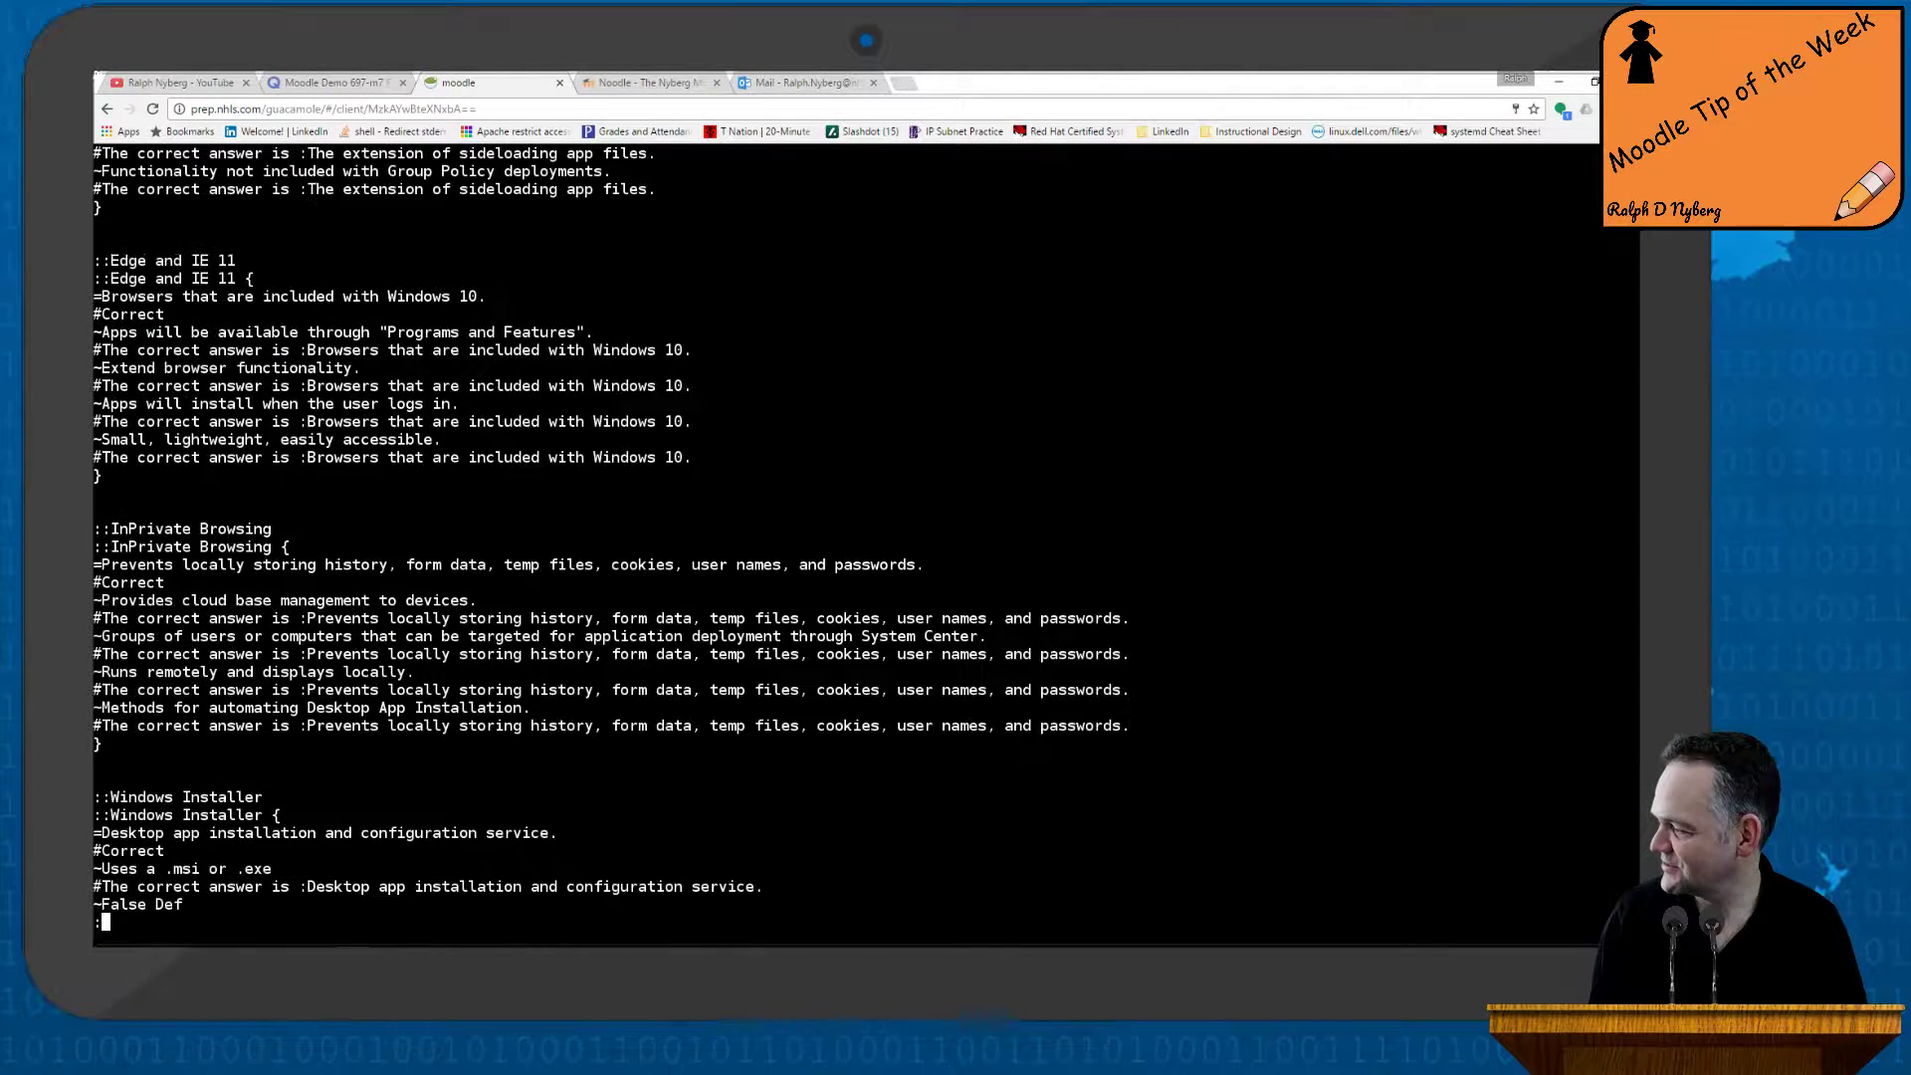
key("space")
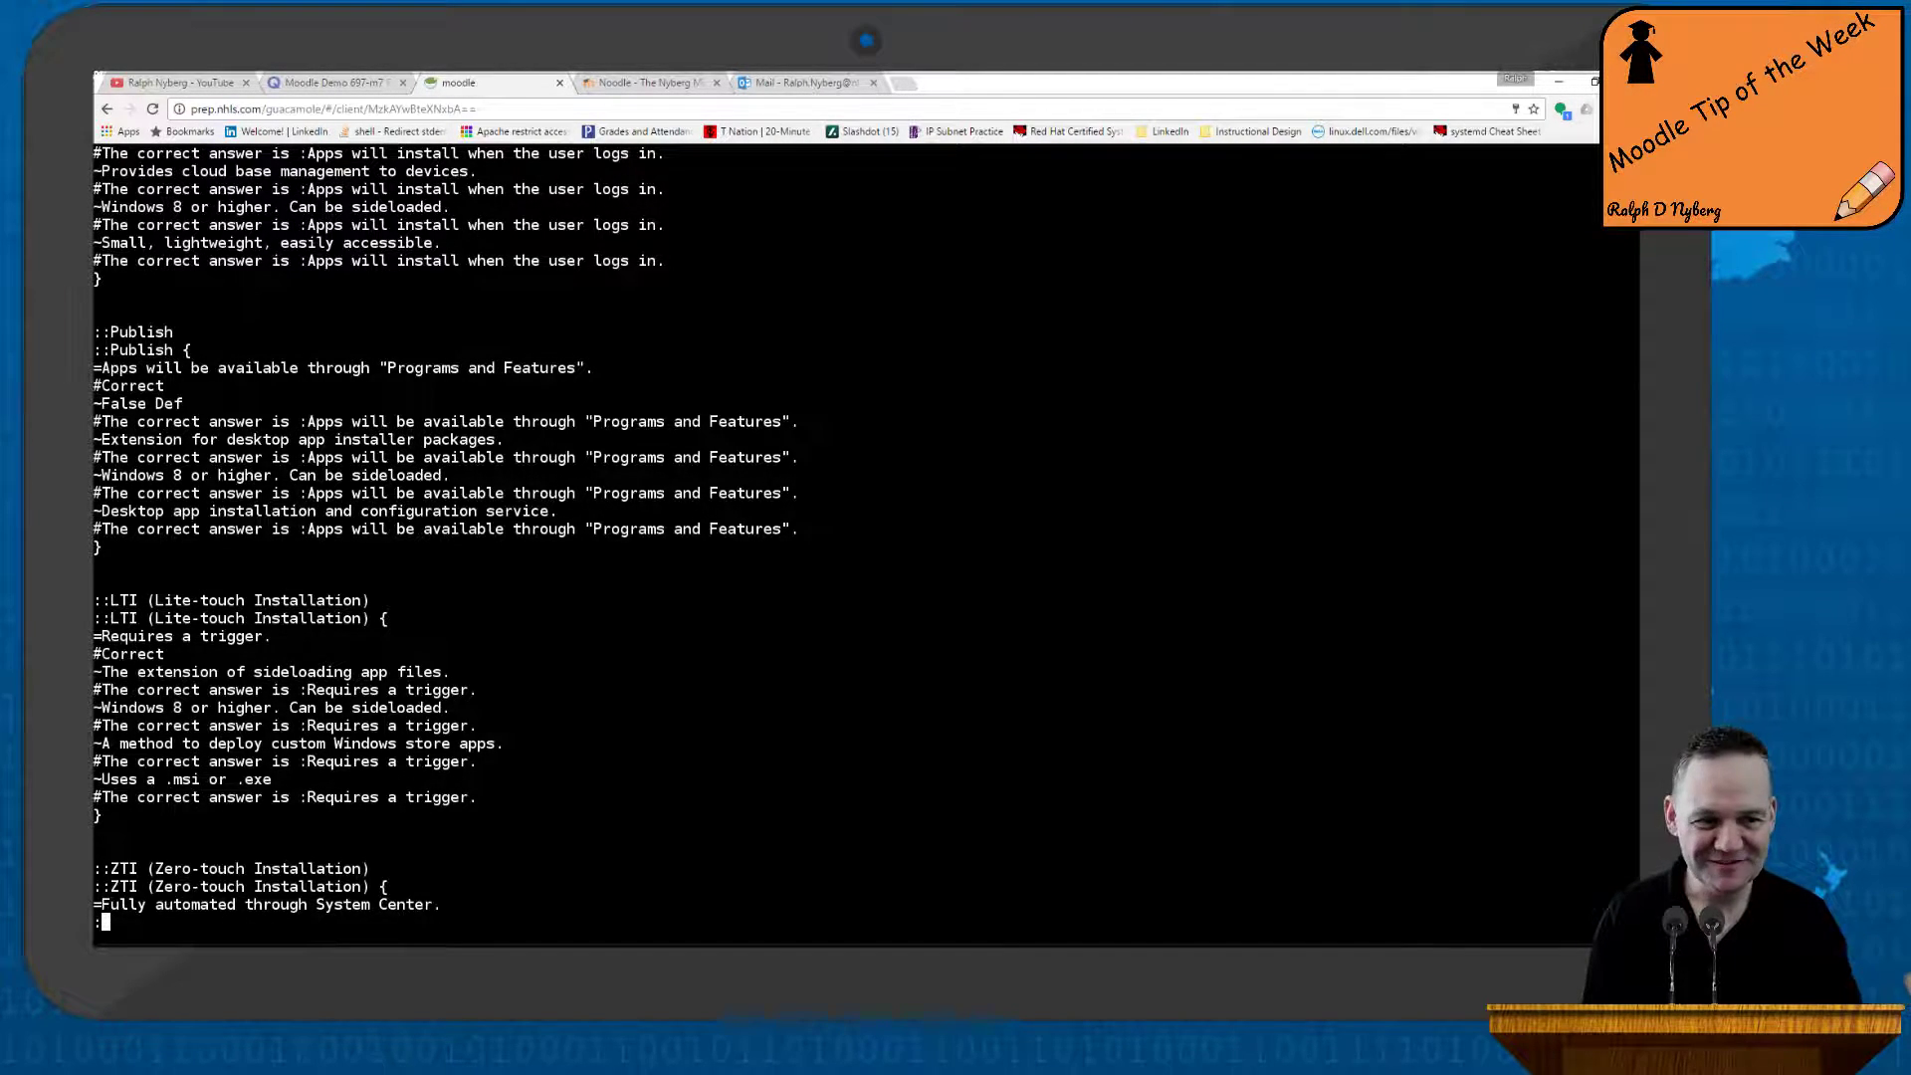
key("space")
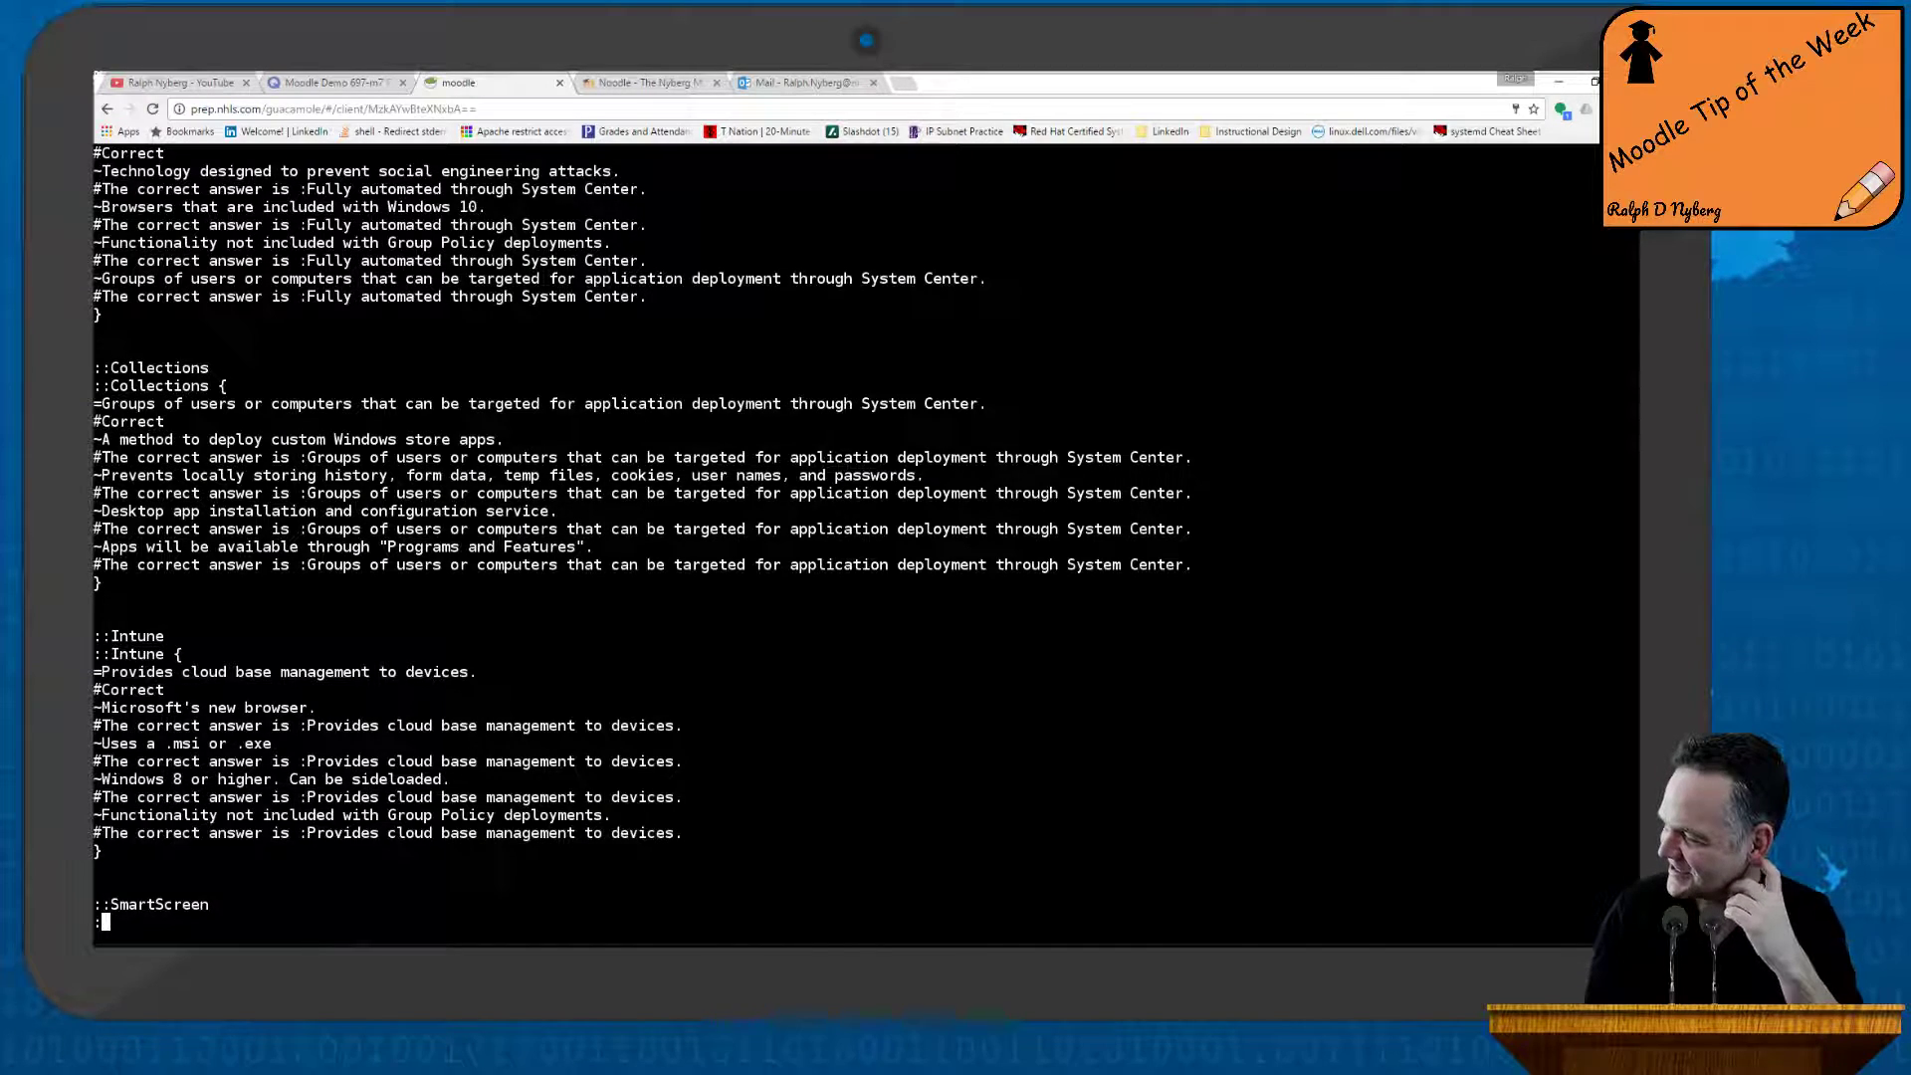
key("space")
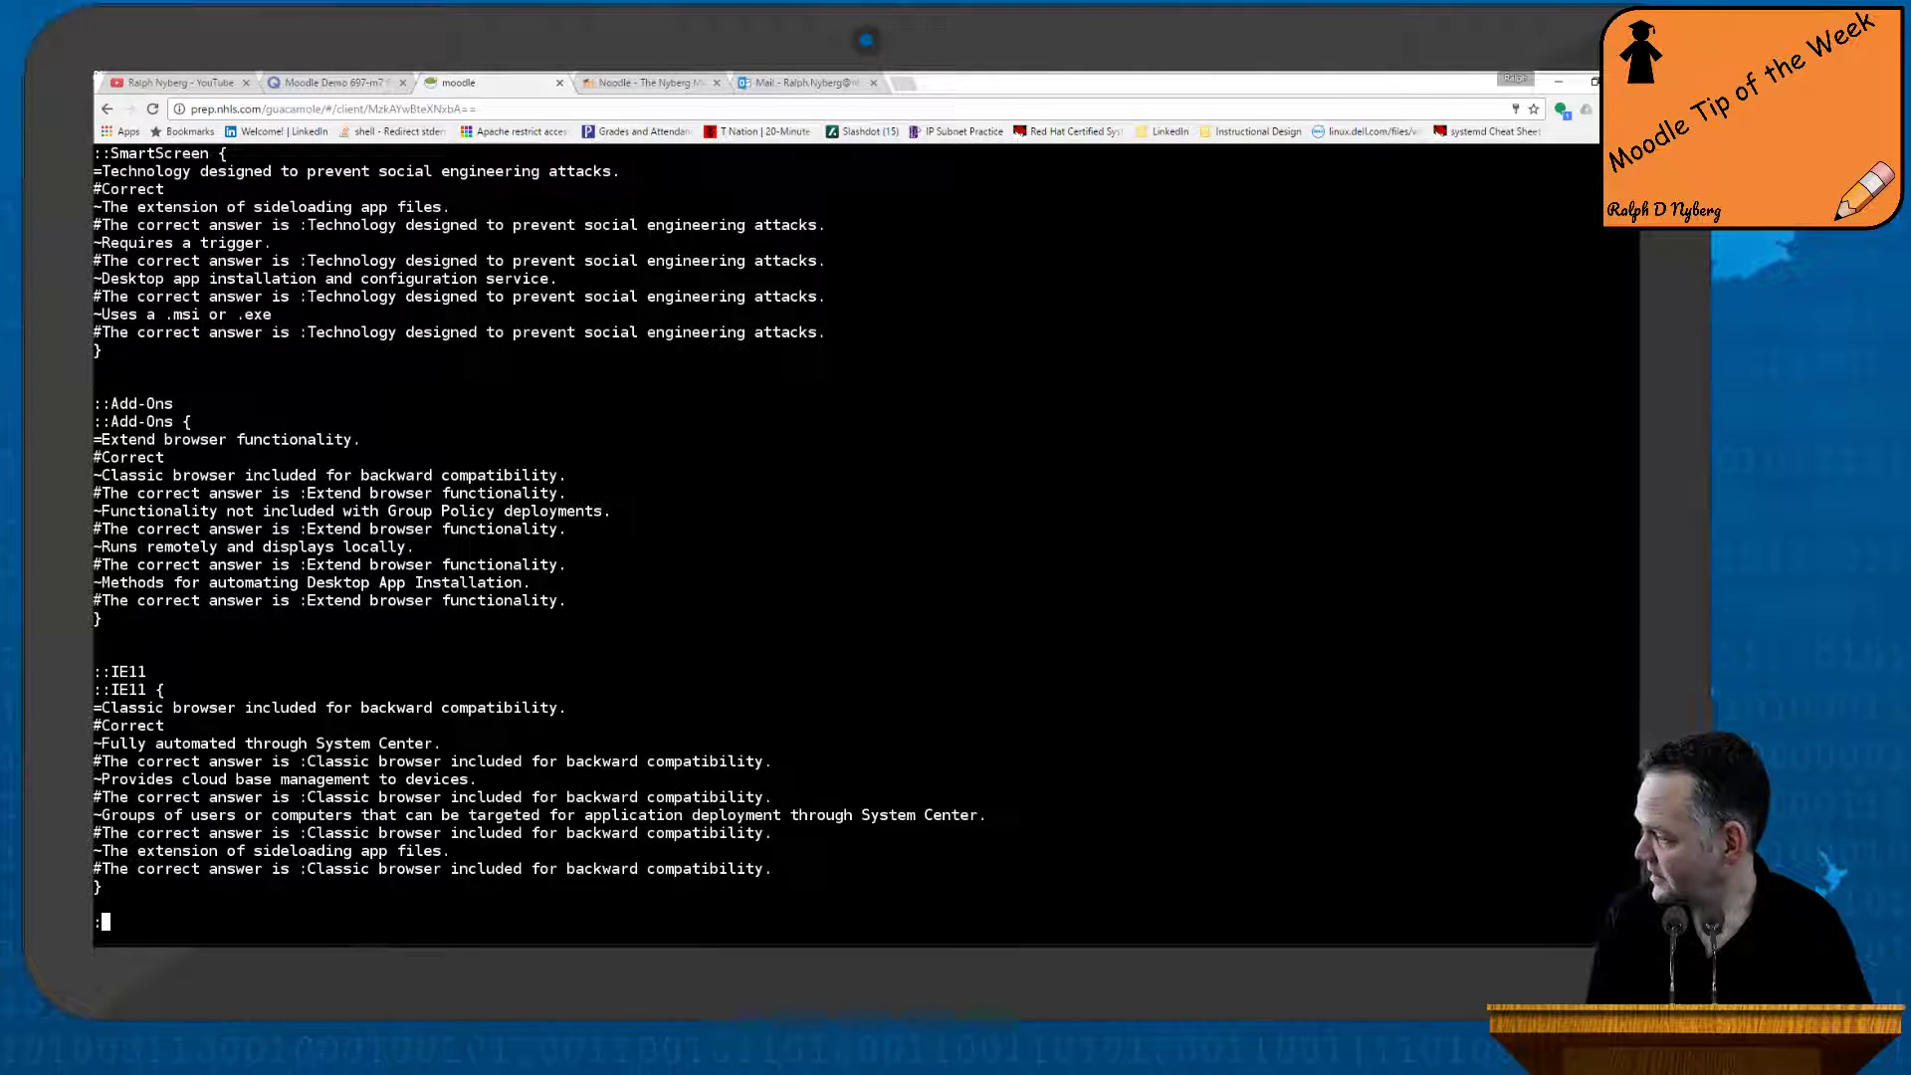
key("space")
key("space")
key("space")
key("space")
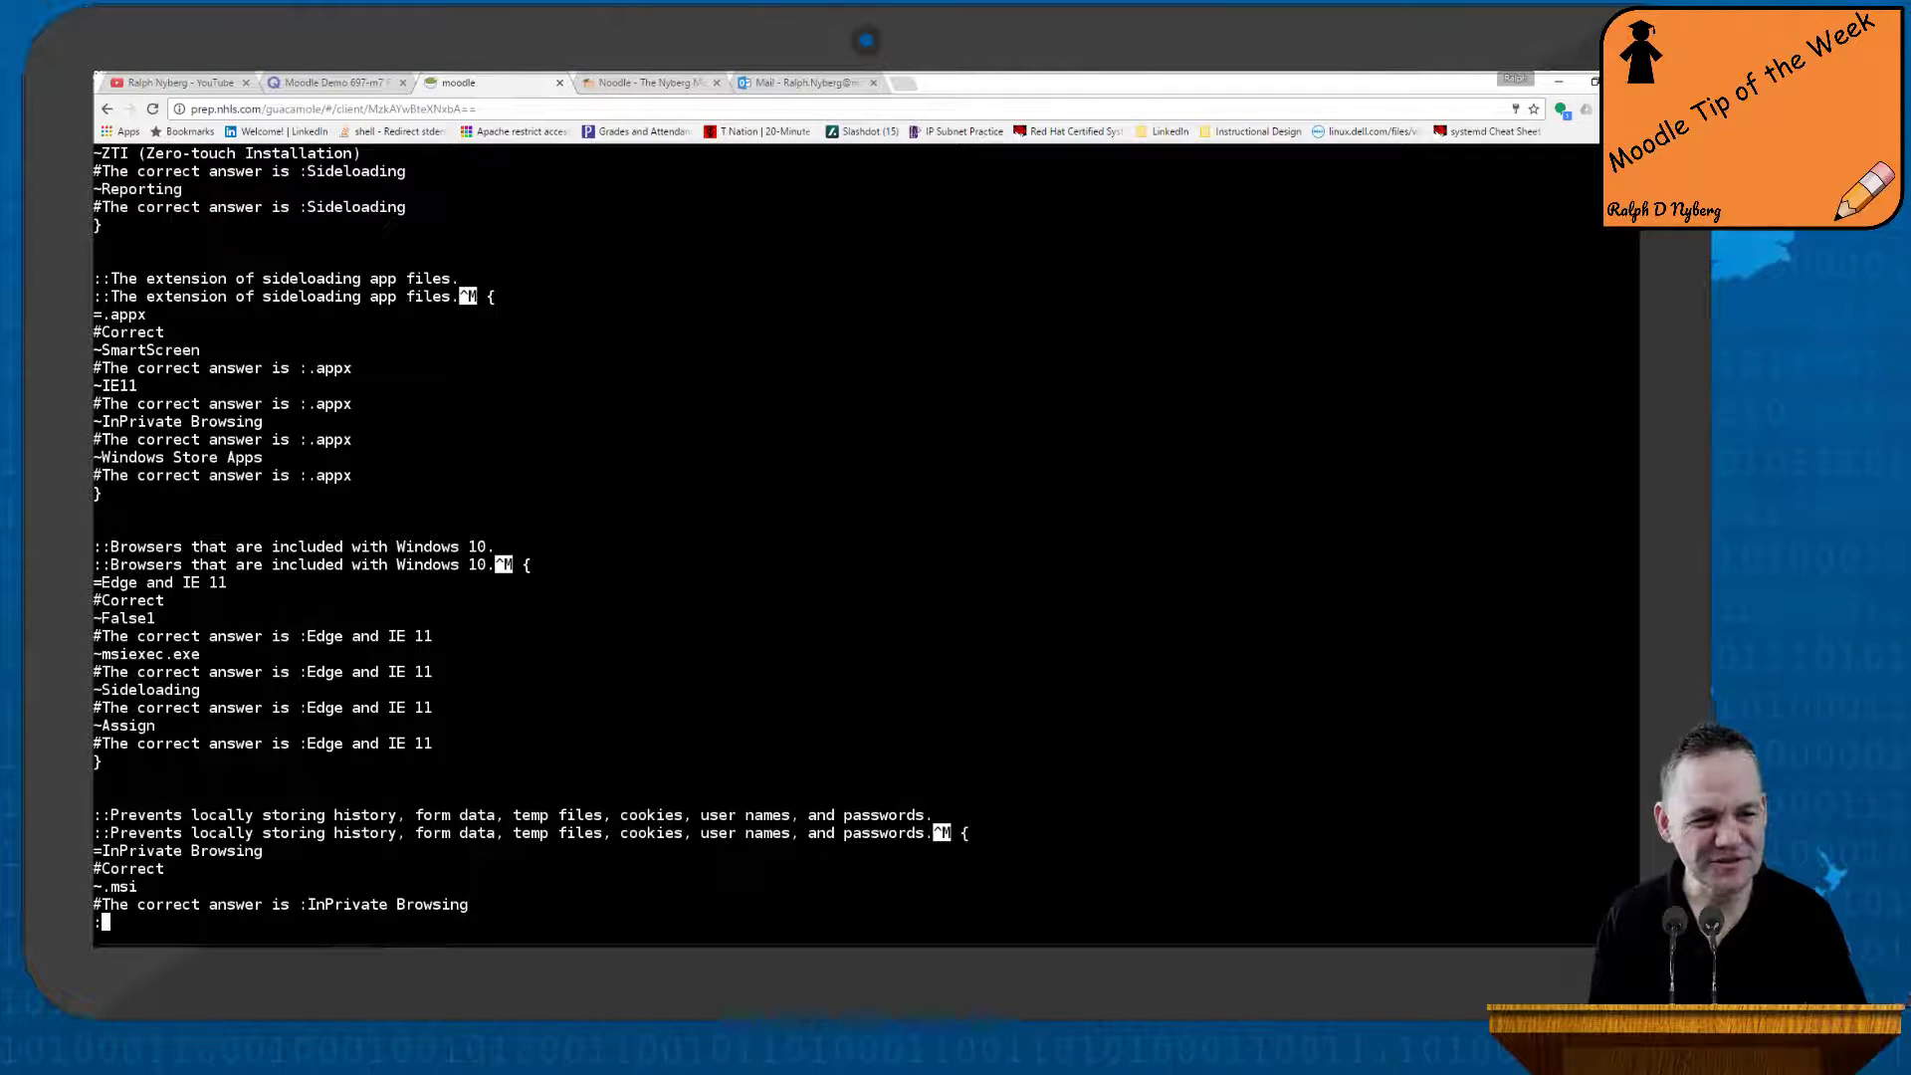
key("space")
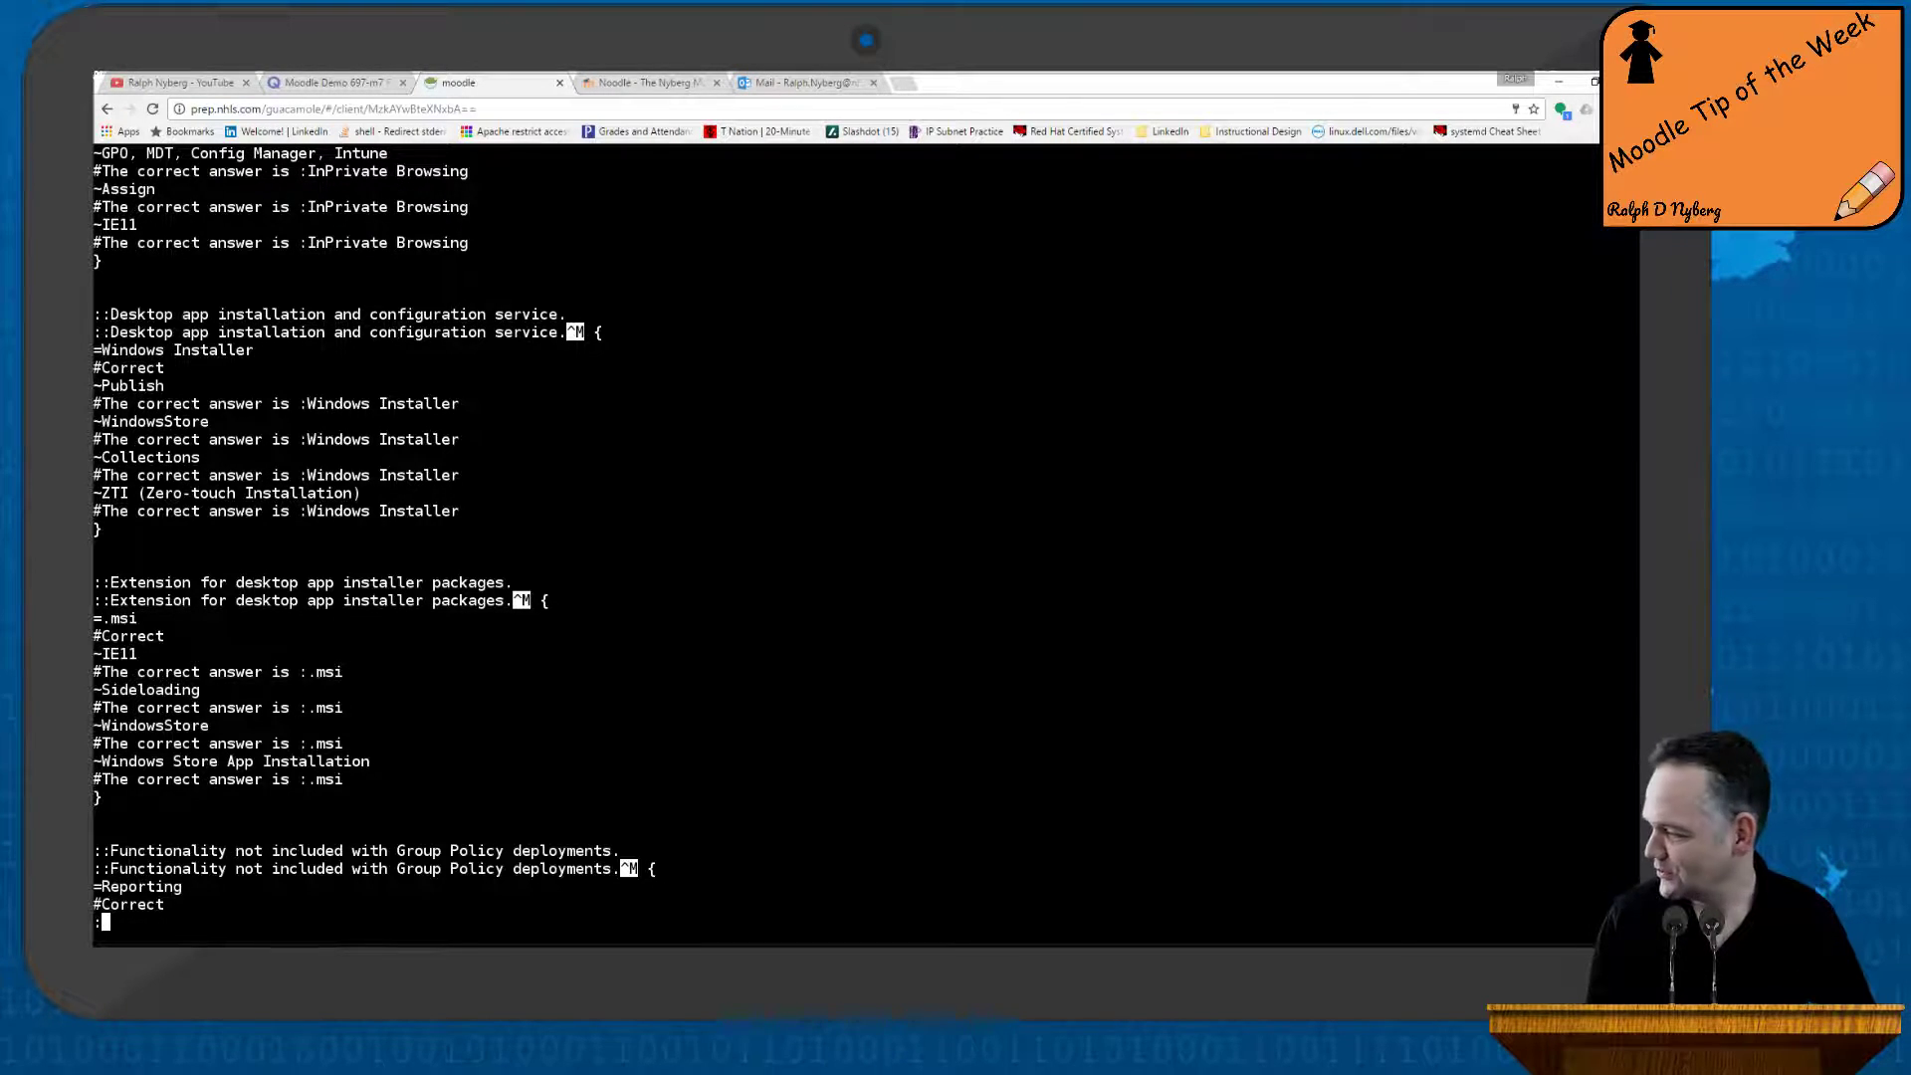
key("space")
key("space")
key("space")
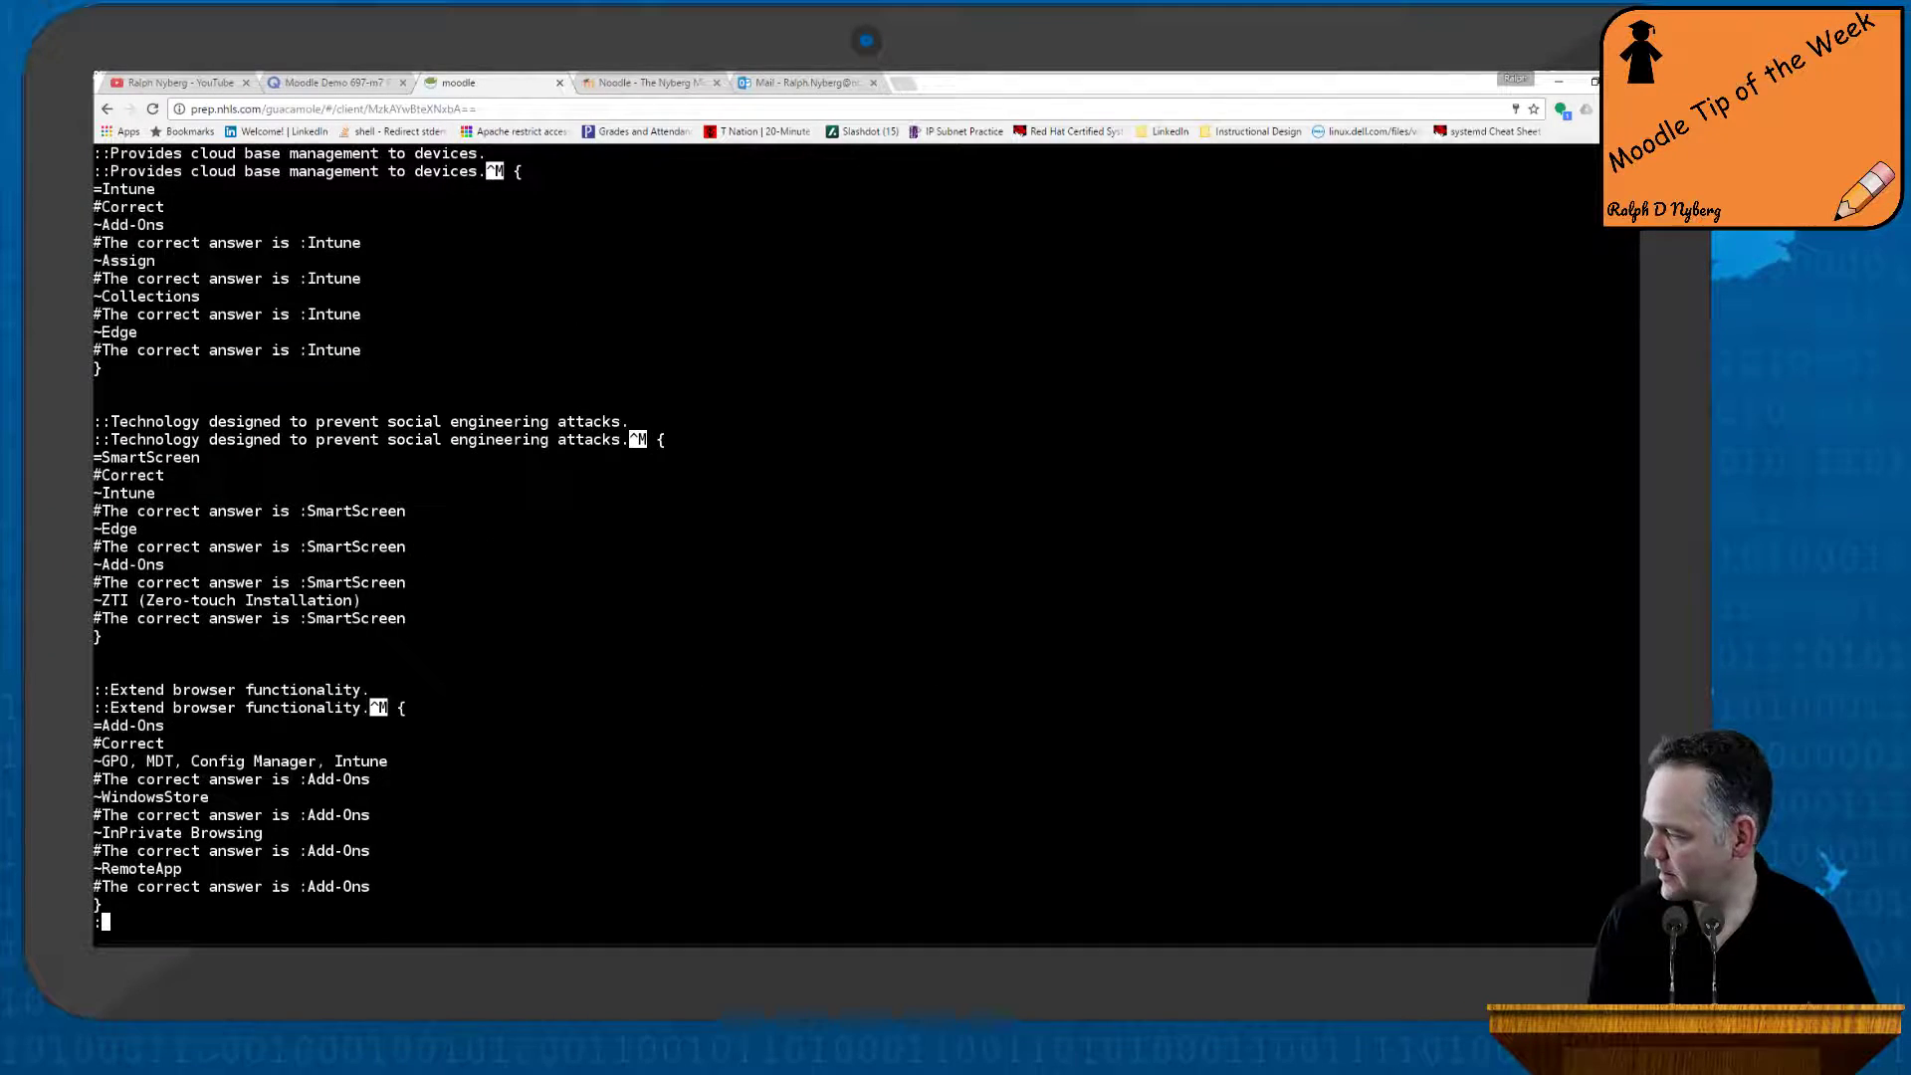
key("q")
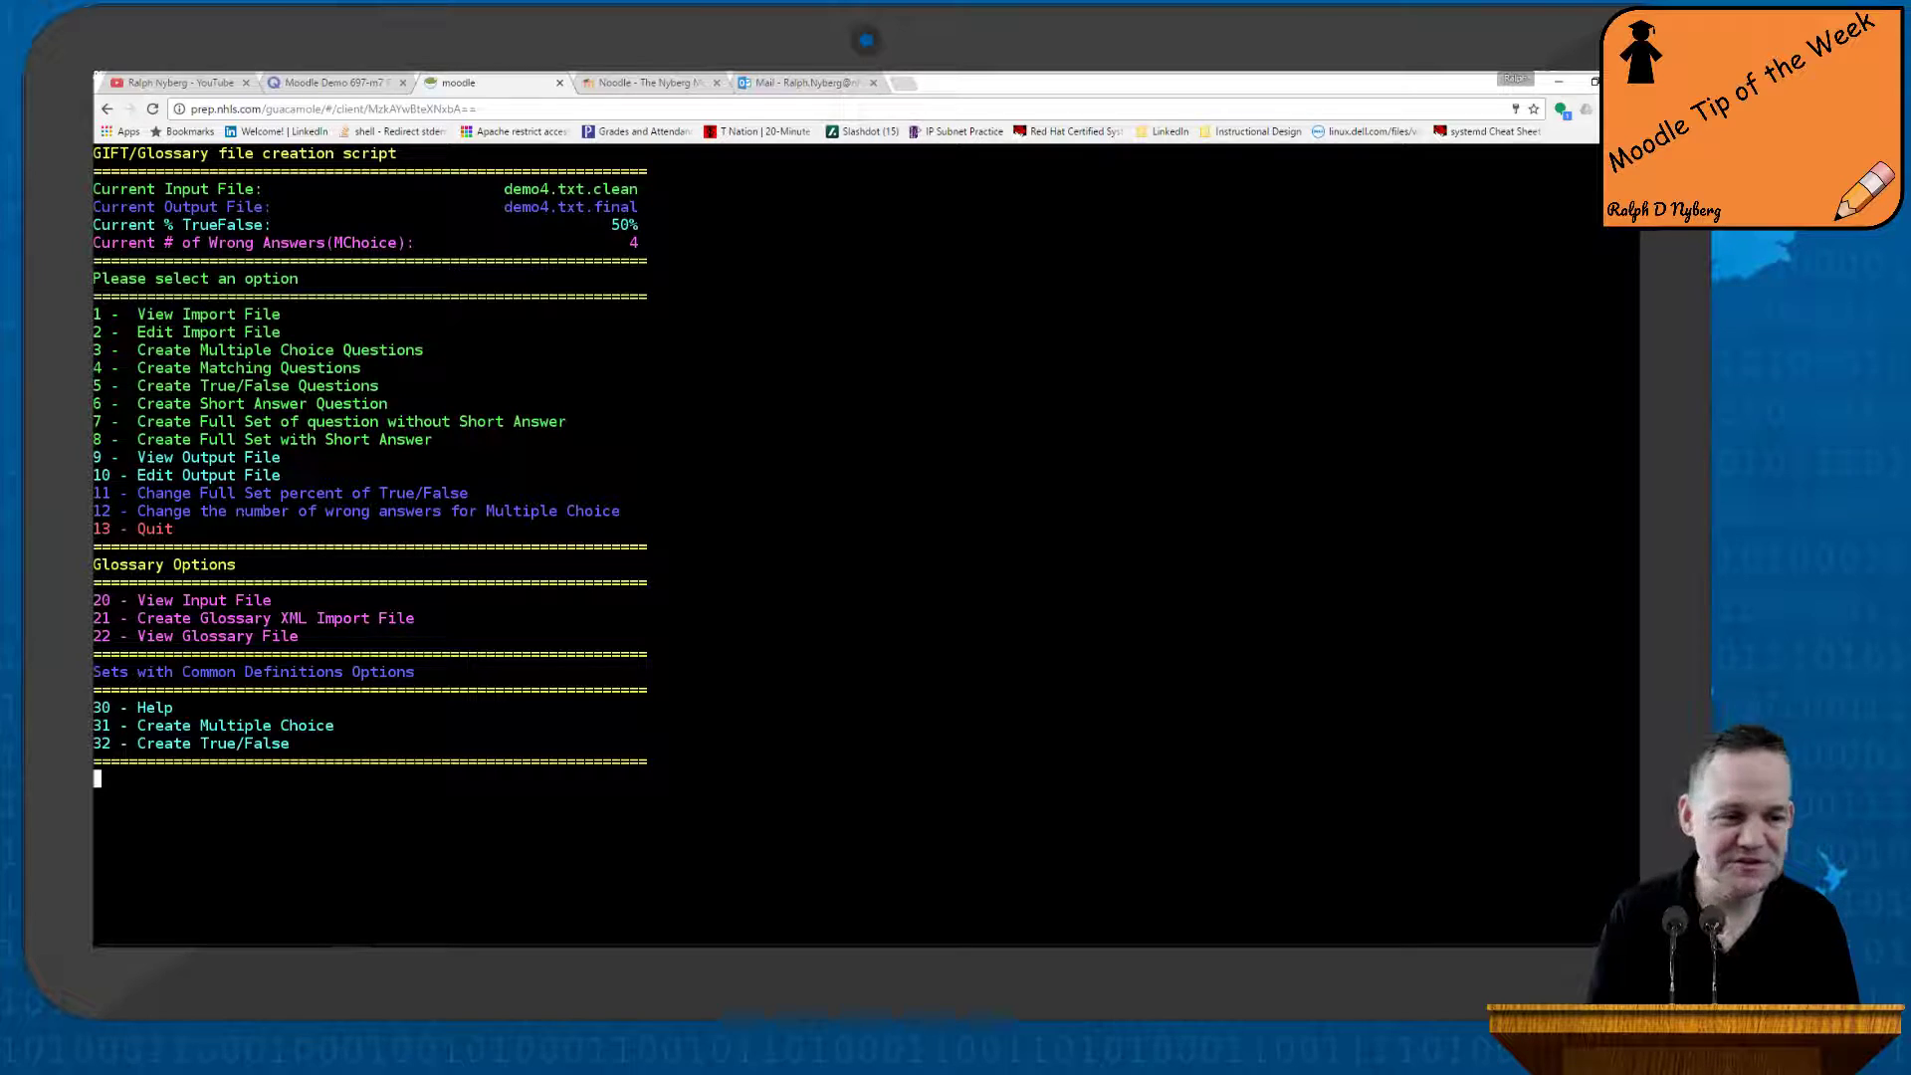
Exit the script's options and download demo4.txt.final from the remote device through the Guacamole menu
type("13")
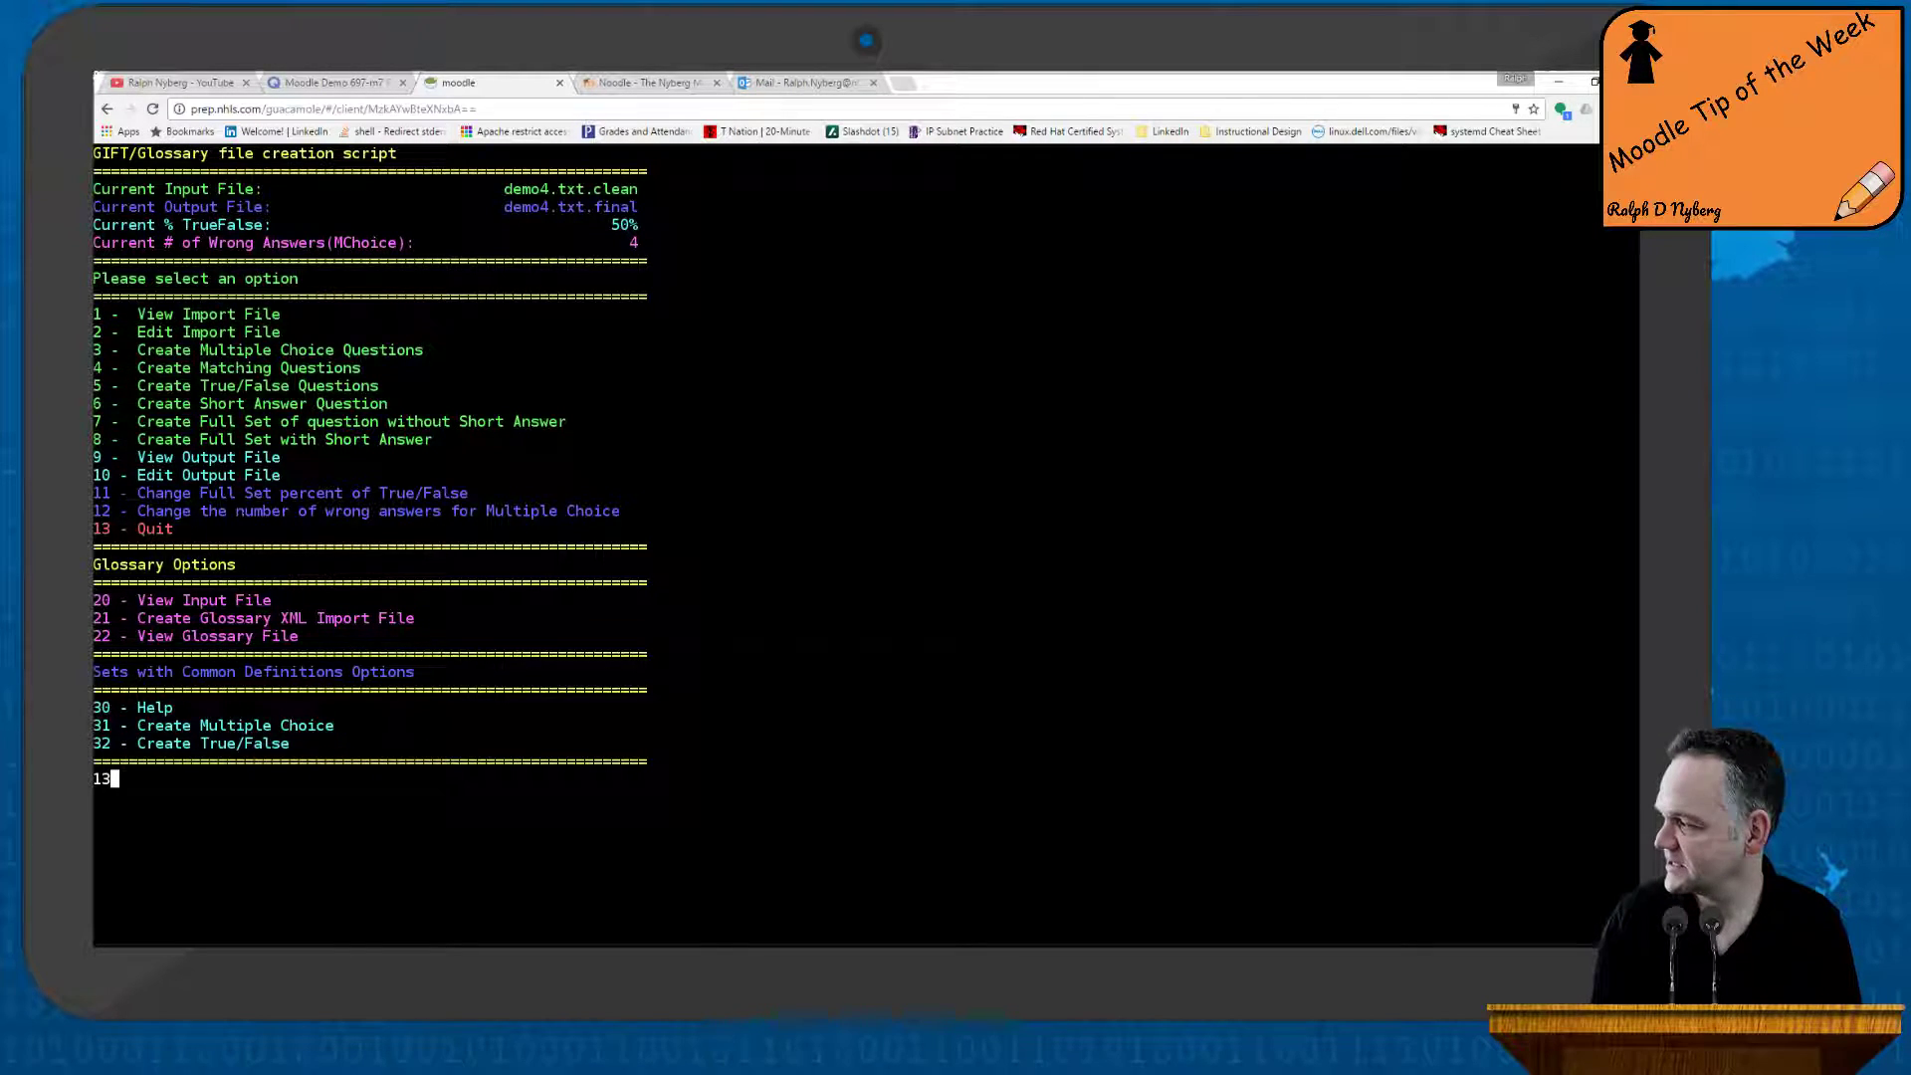
key("Return")
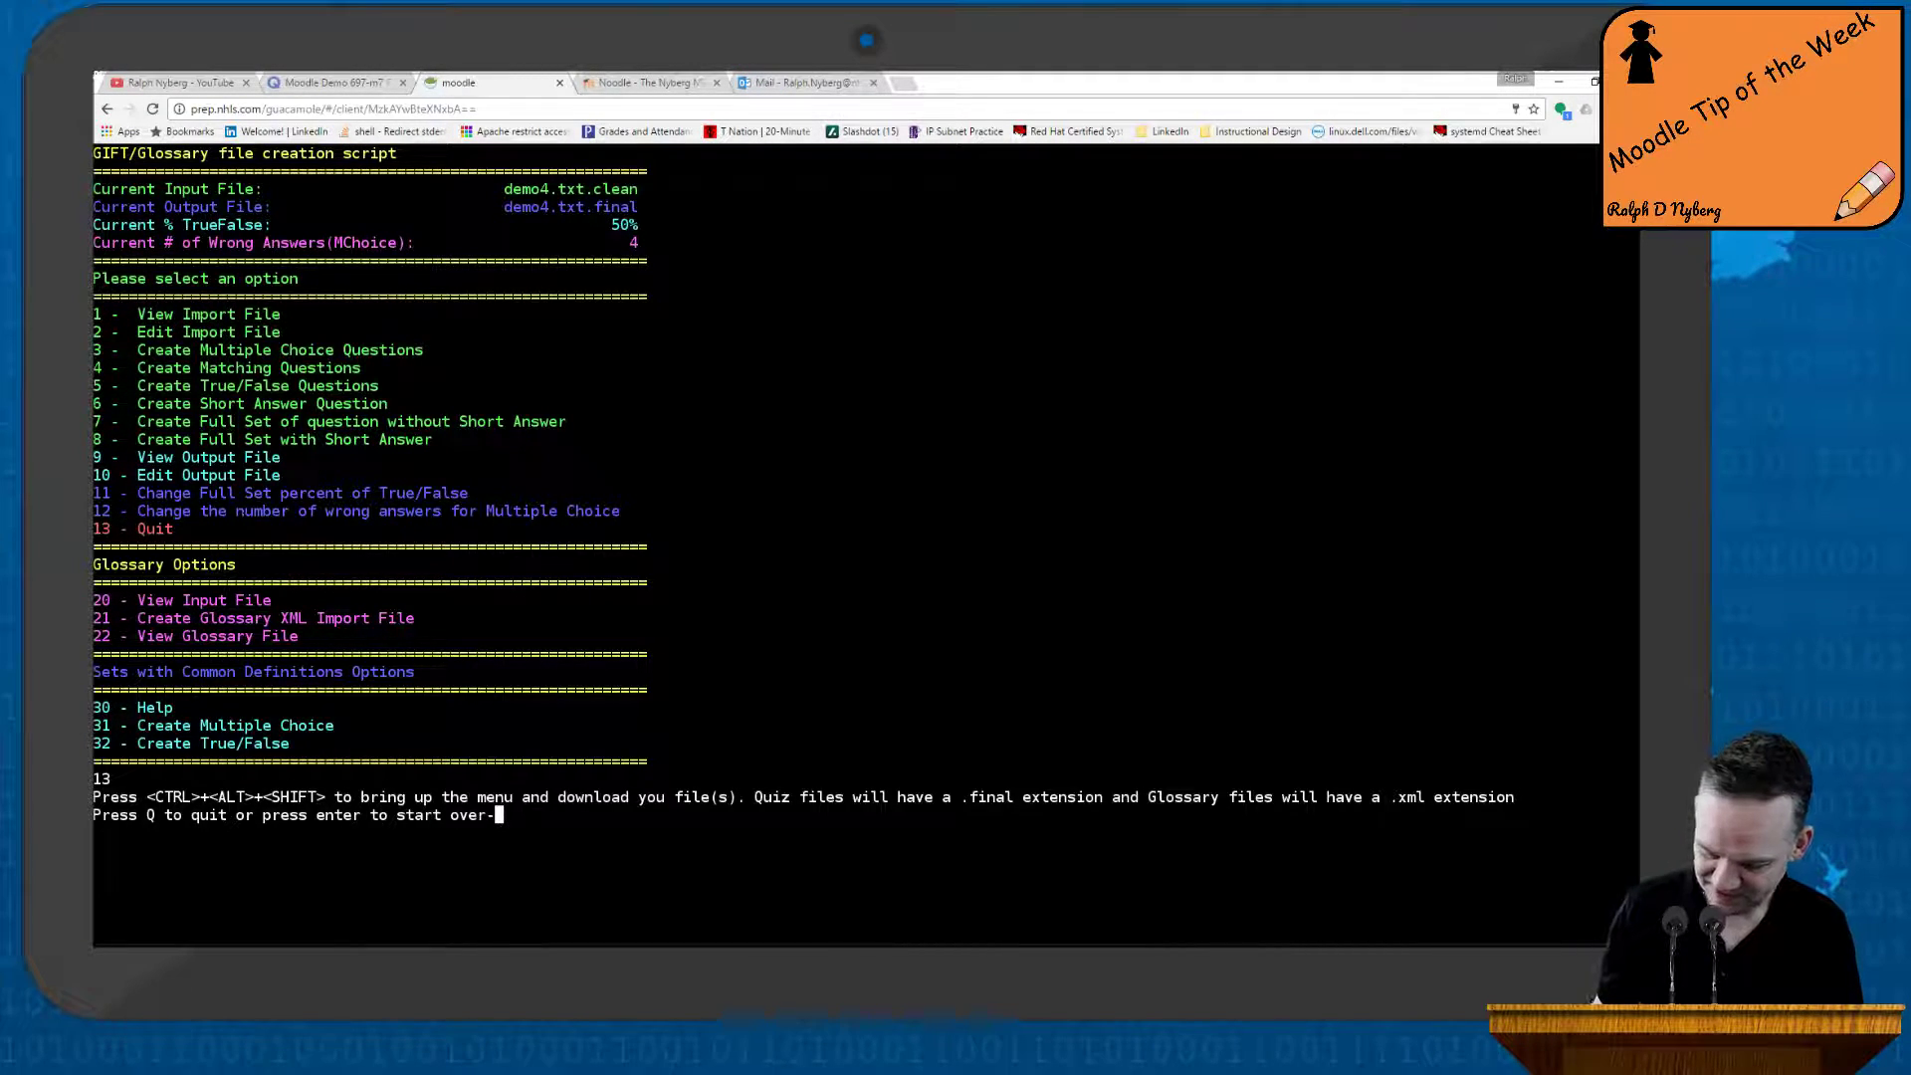
key("ctrl+alt+shift")
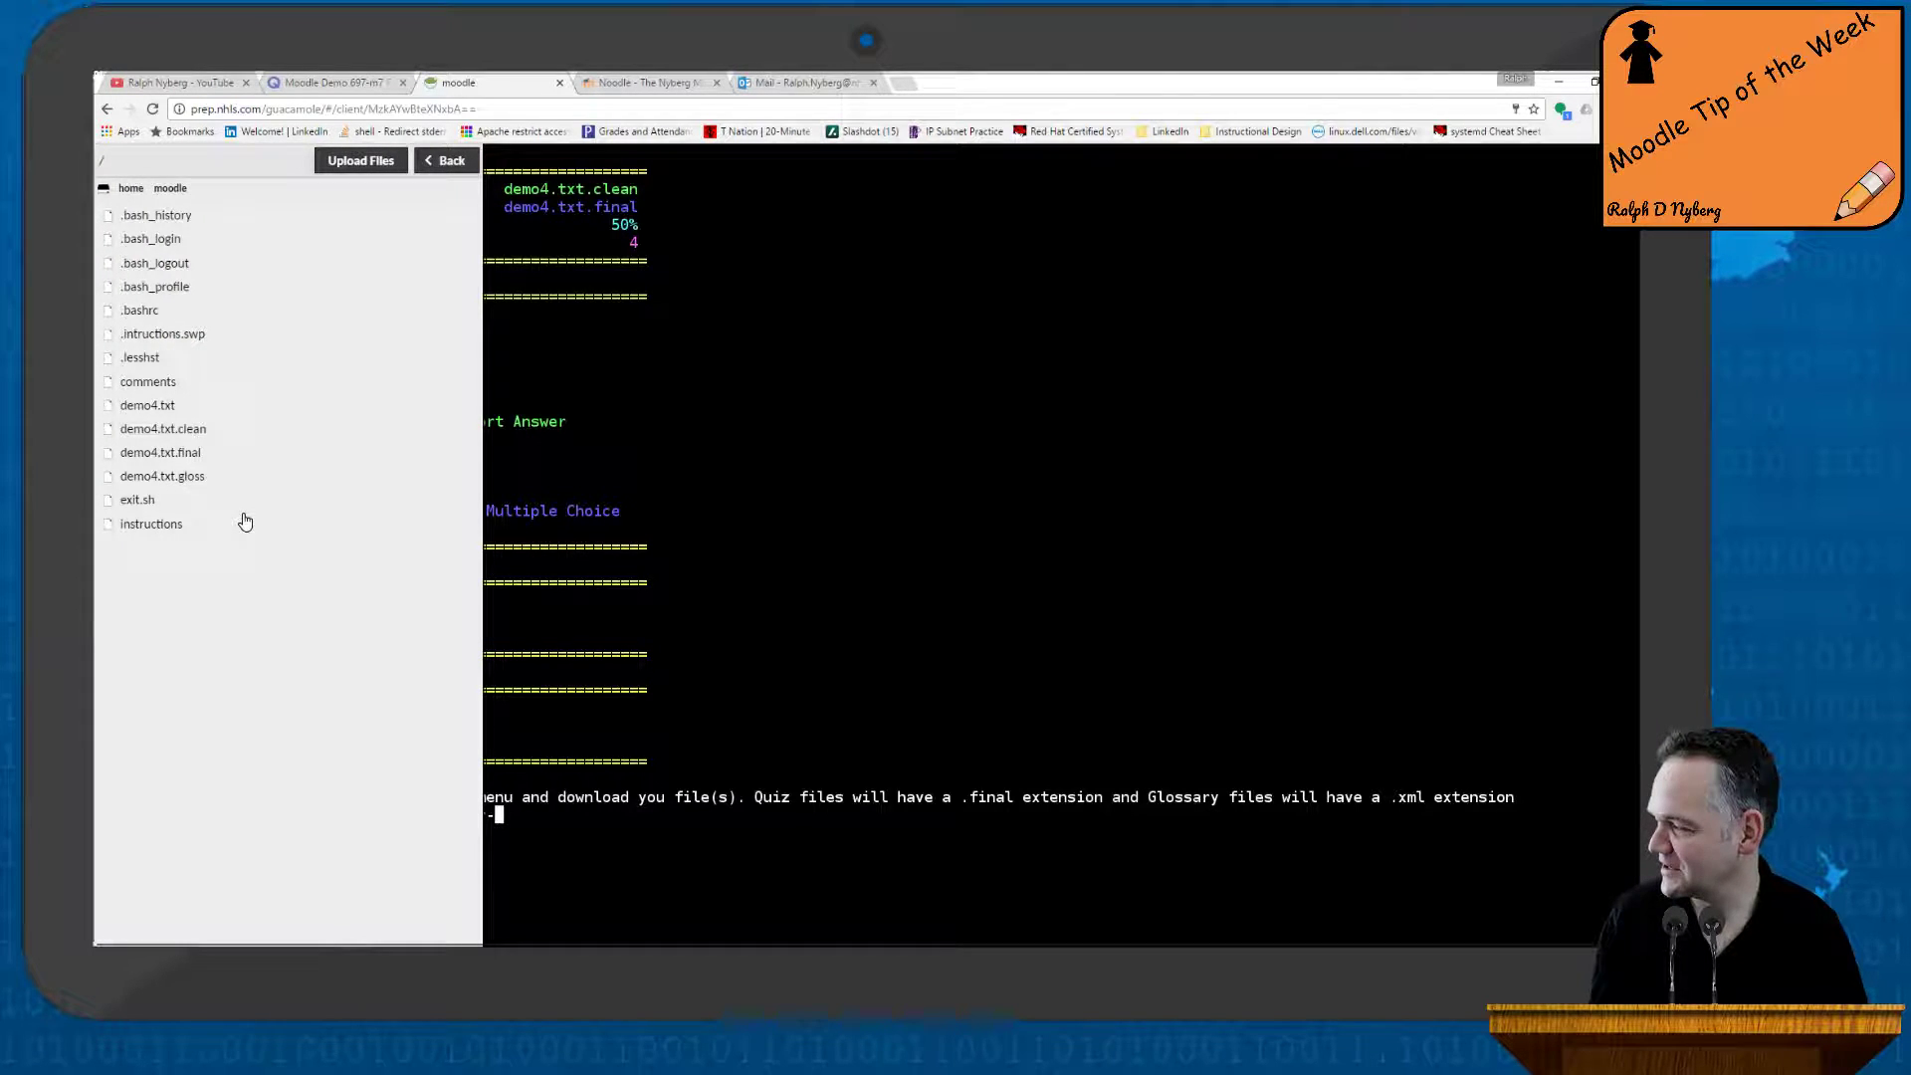
left_click(180, 454)
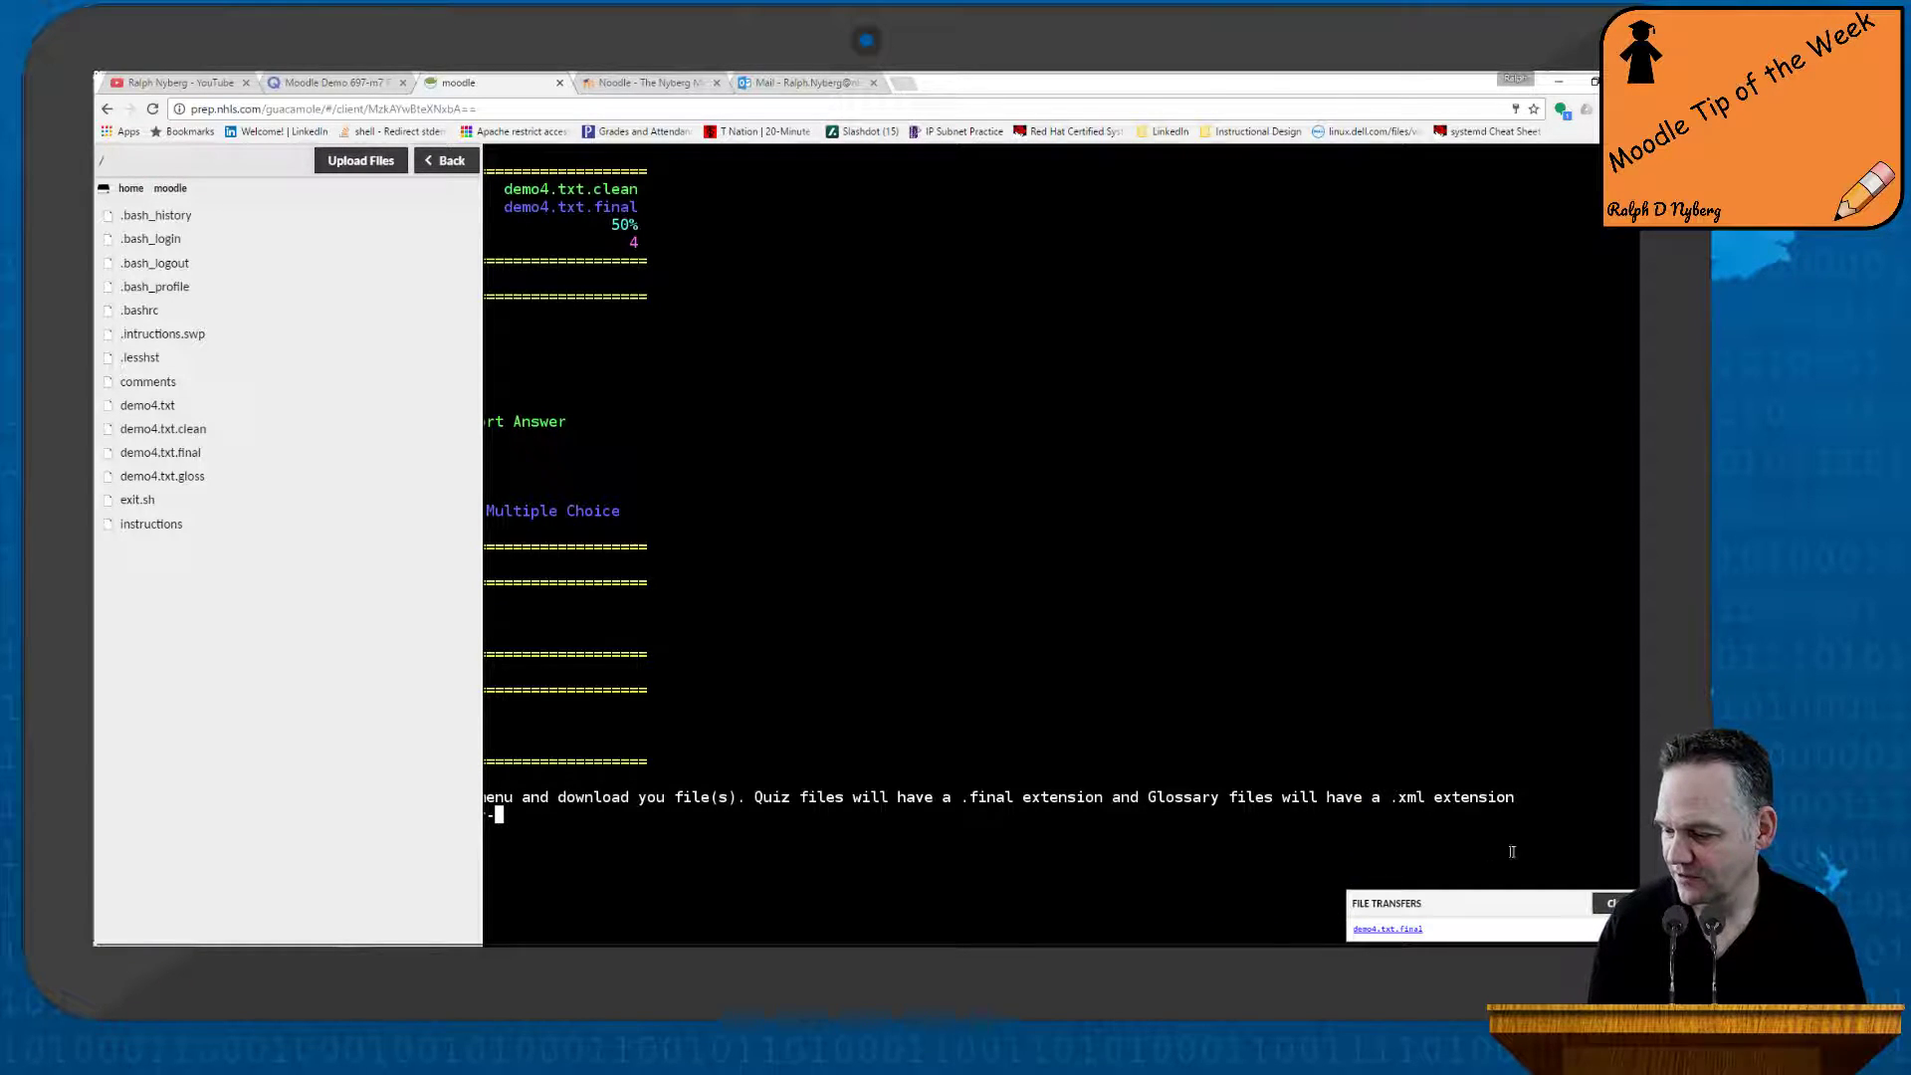
left_click(1382, 931)
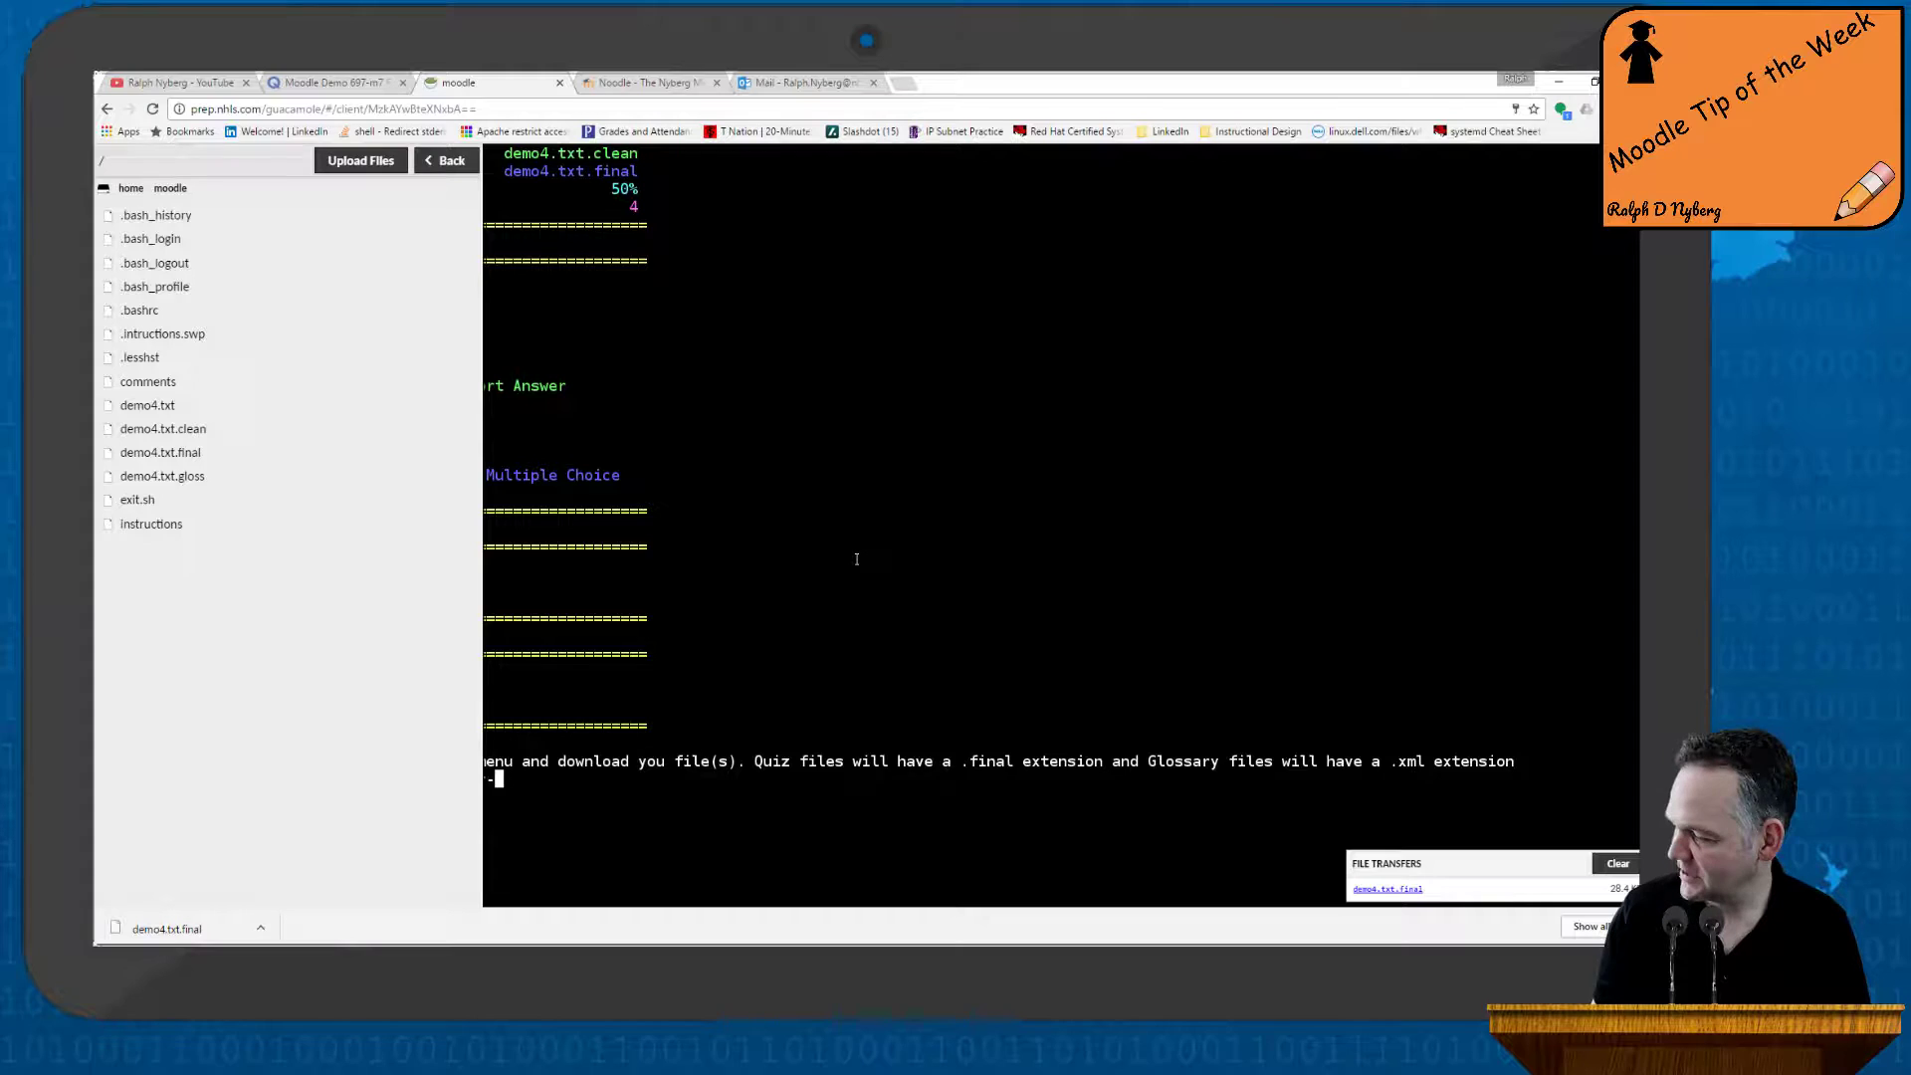
key("ctrl+alt+shift")
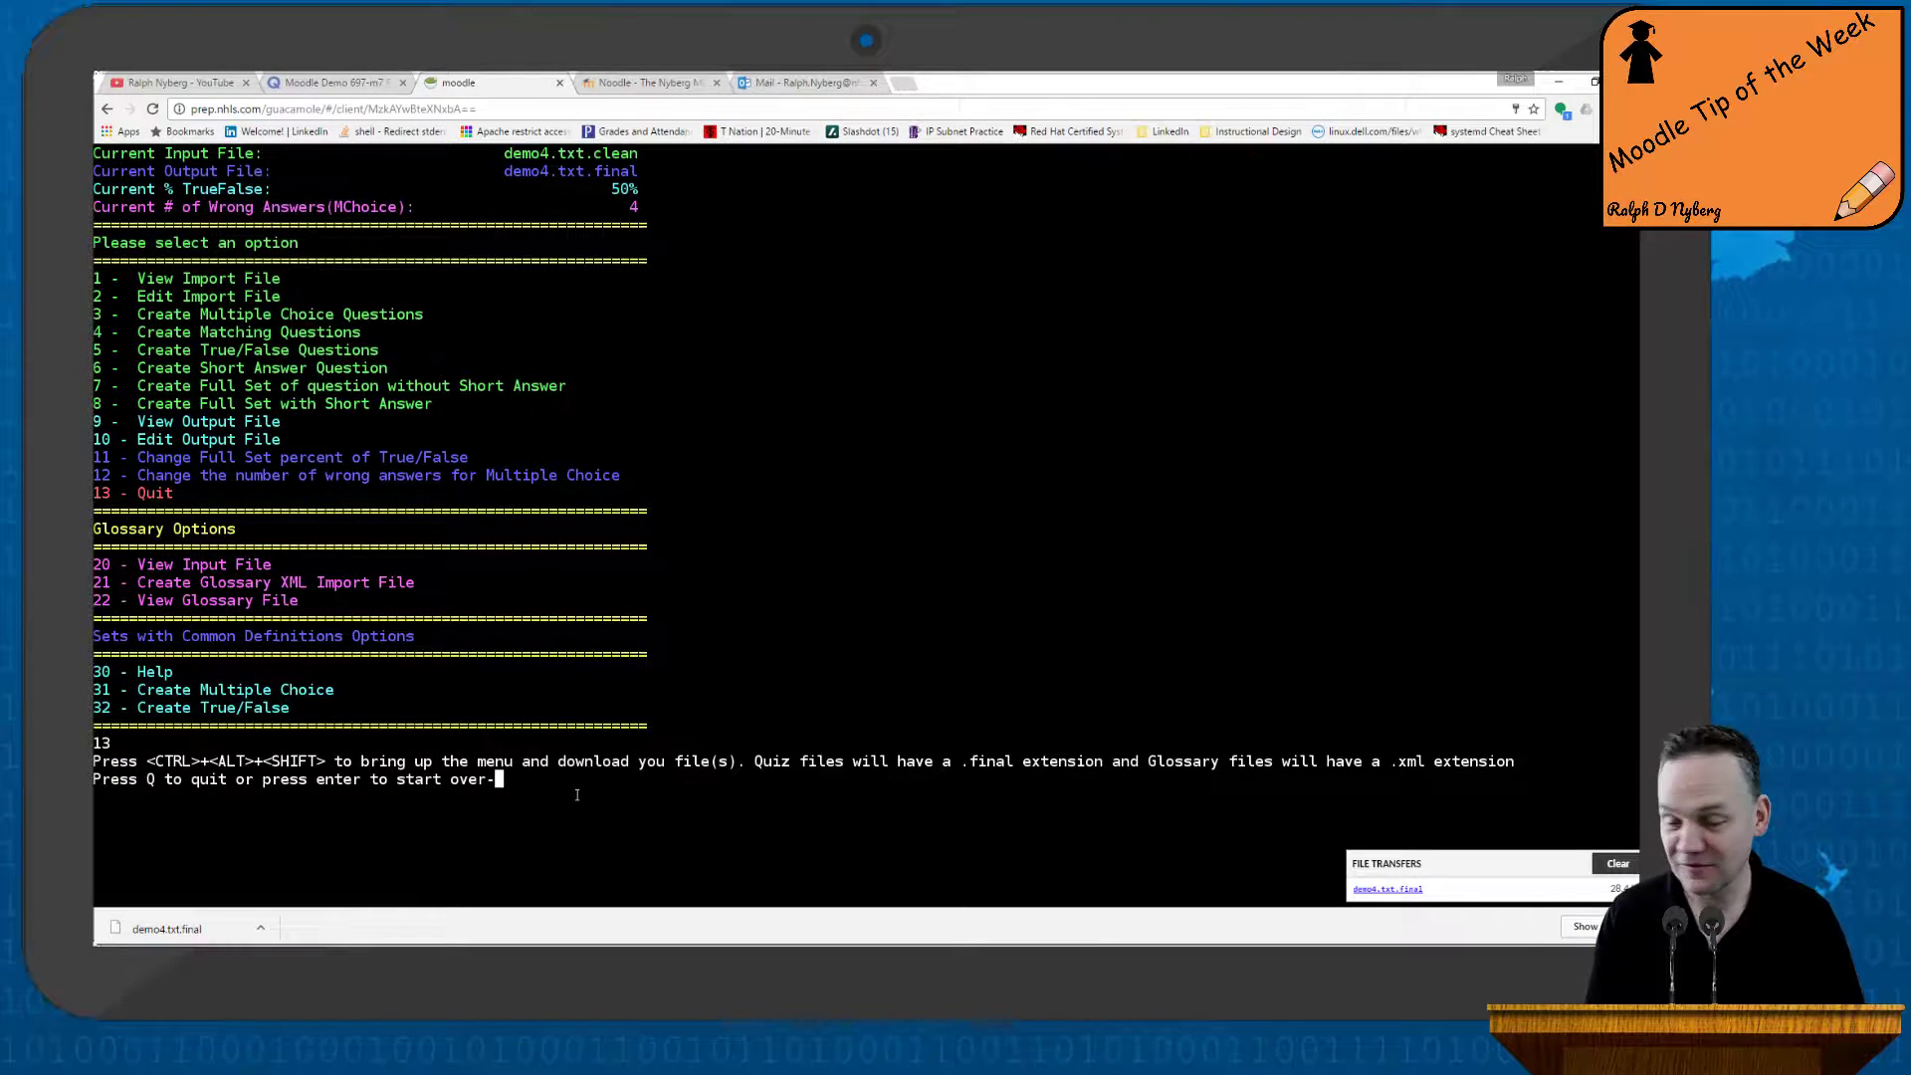
Quit the script and confirm removal of demo4.txt and its .clean, .final and .gloss files from /home/moodle
type("Q")
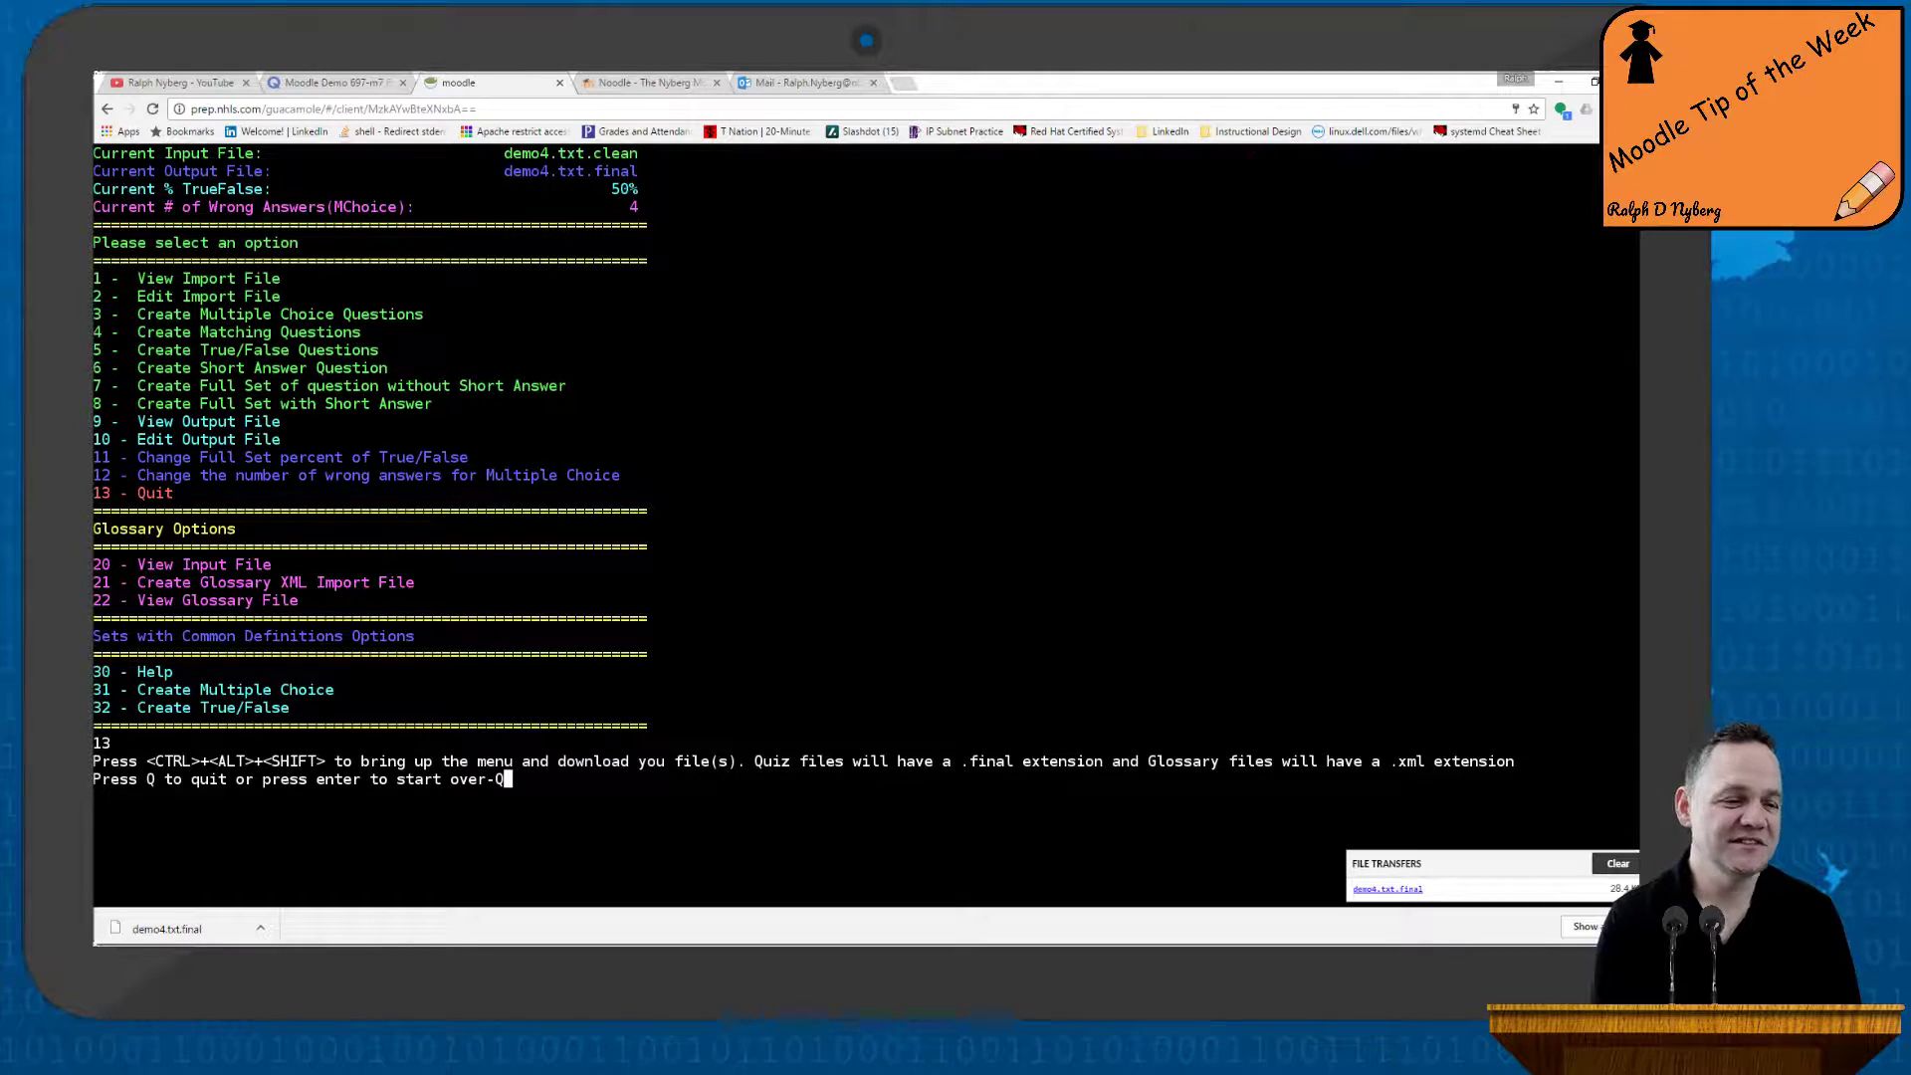
key("Return")
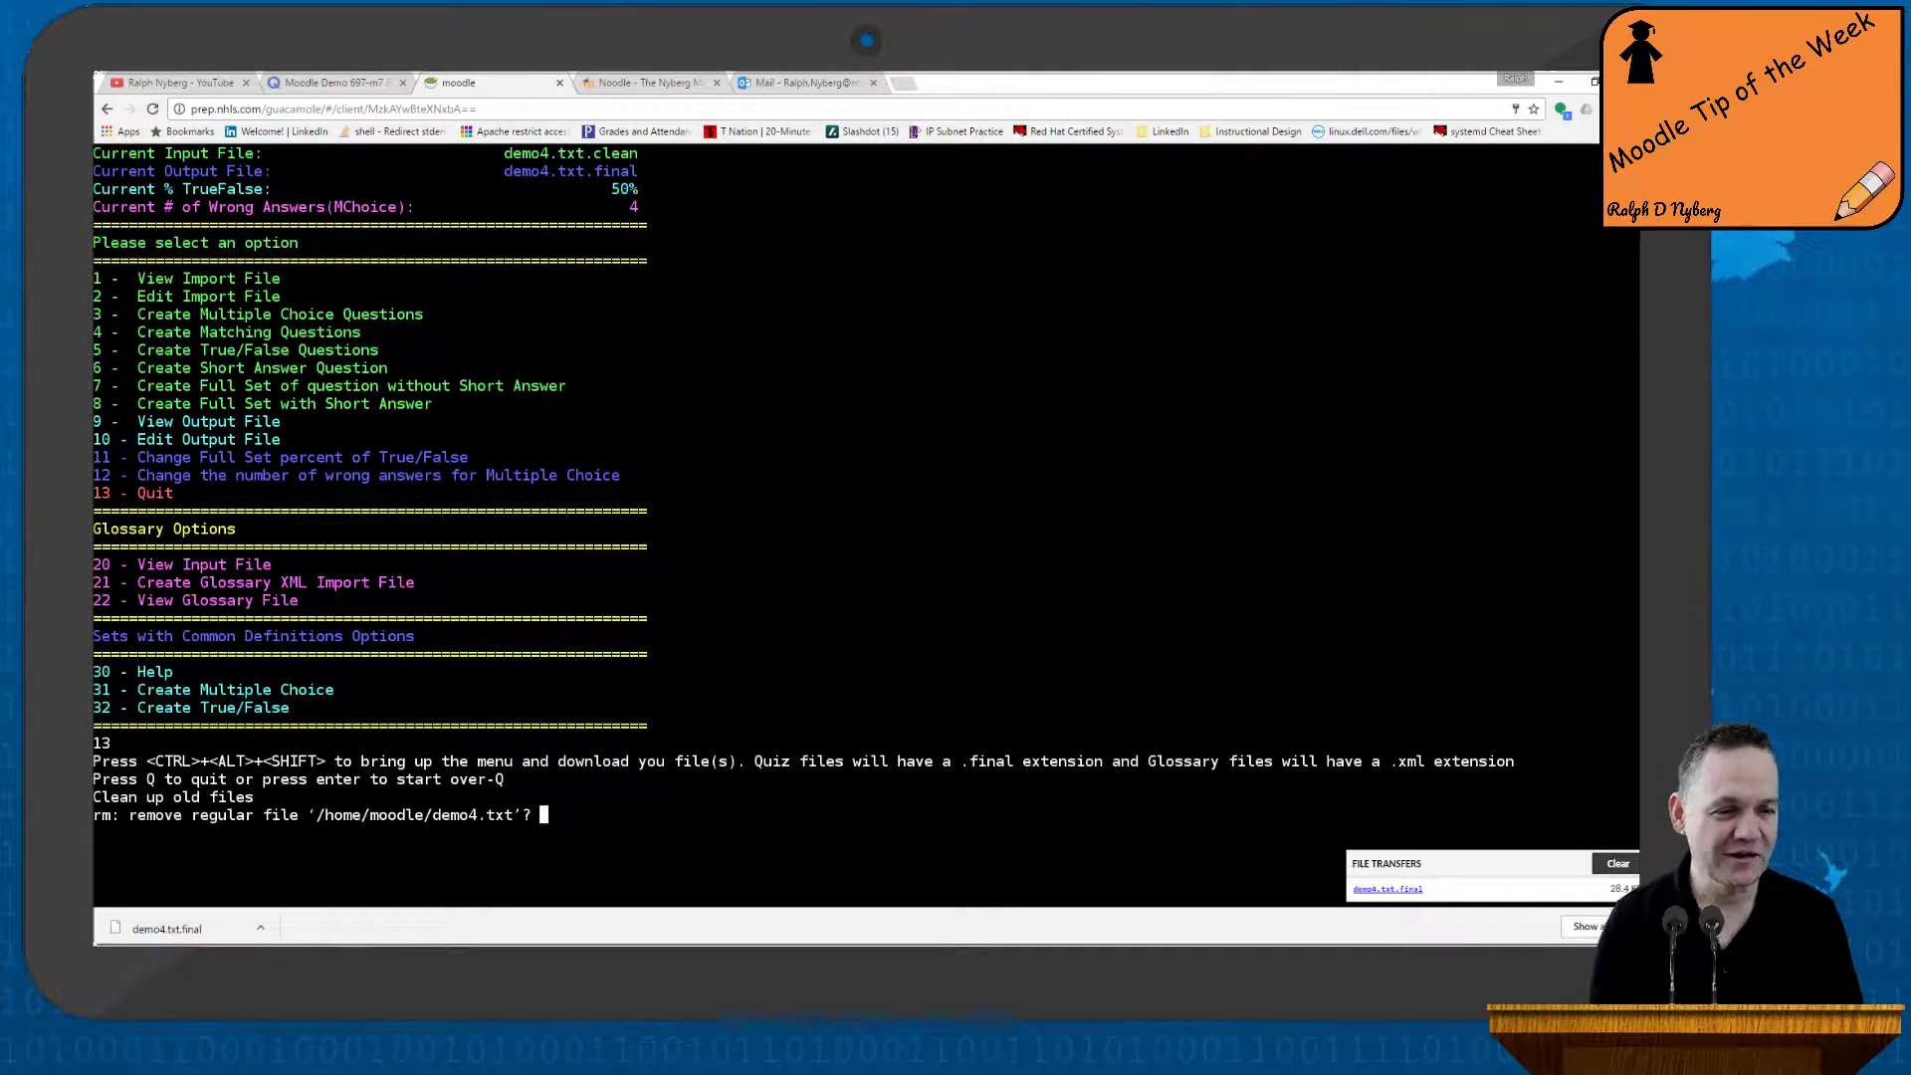
type("y")
key("Return")
type("y")
key("Return")
type("y")
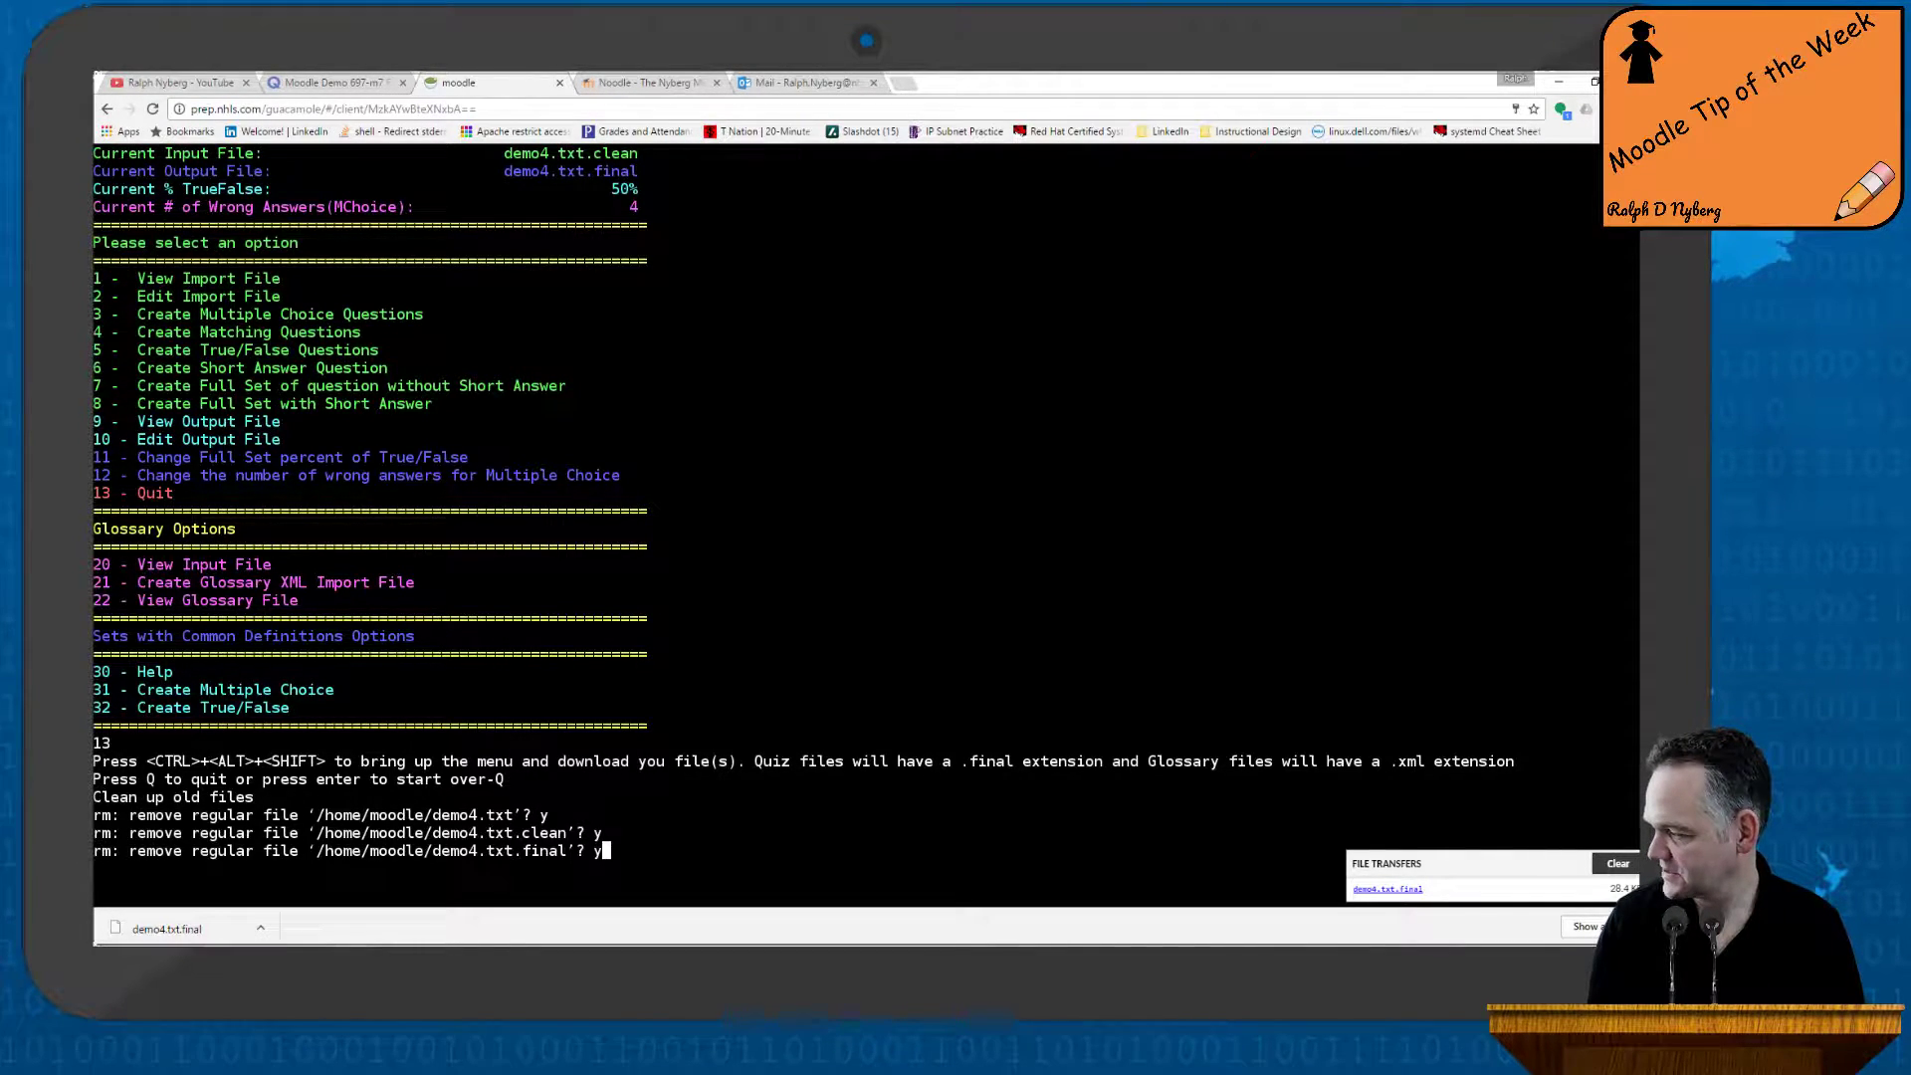
key("Return")
type("y")
key("Return")
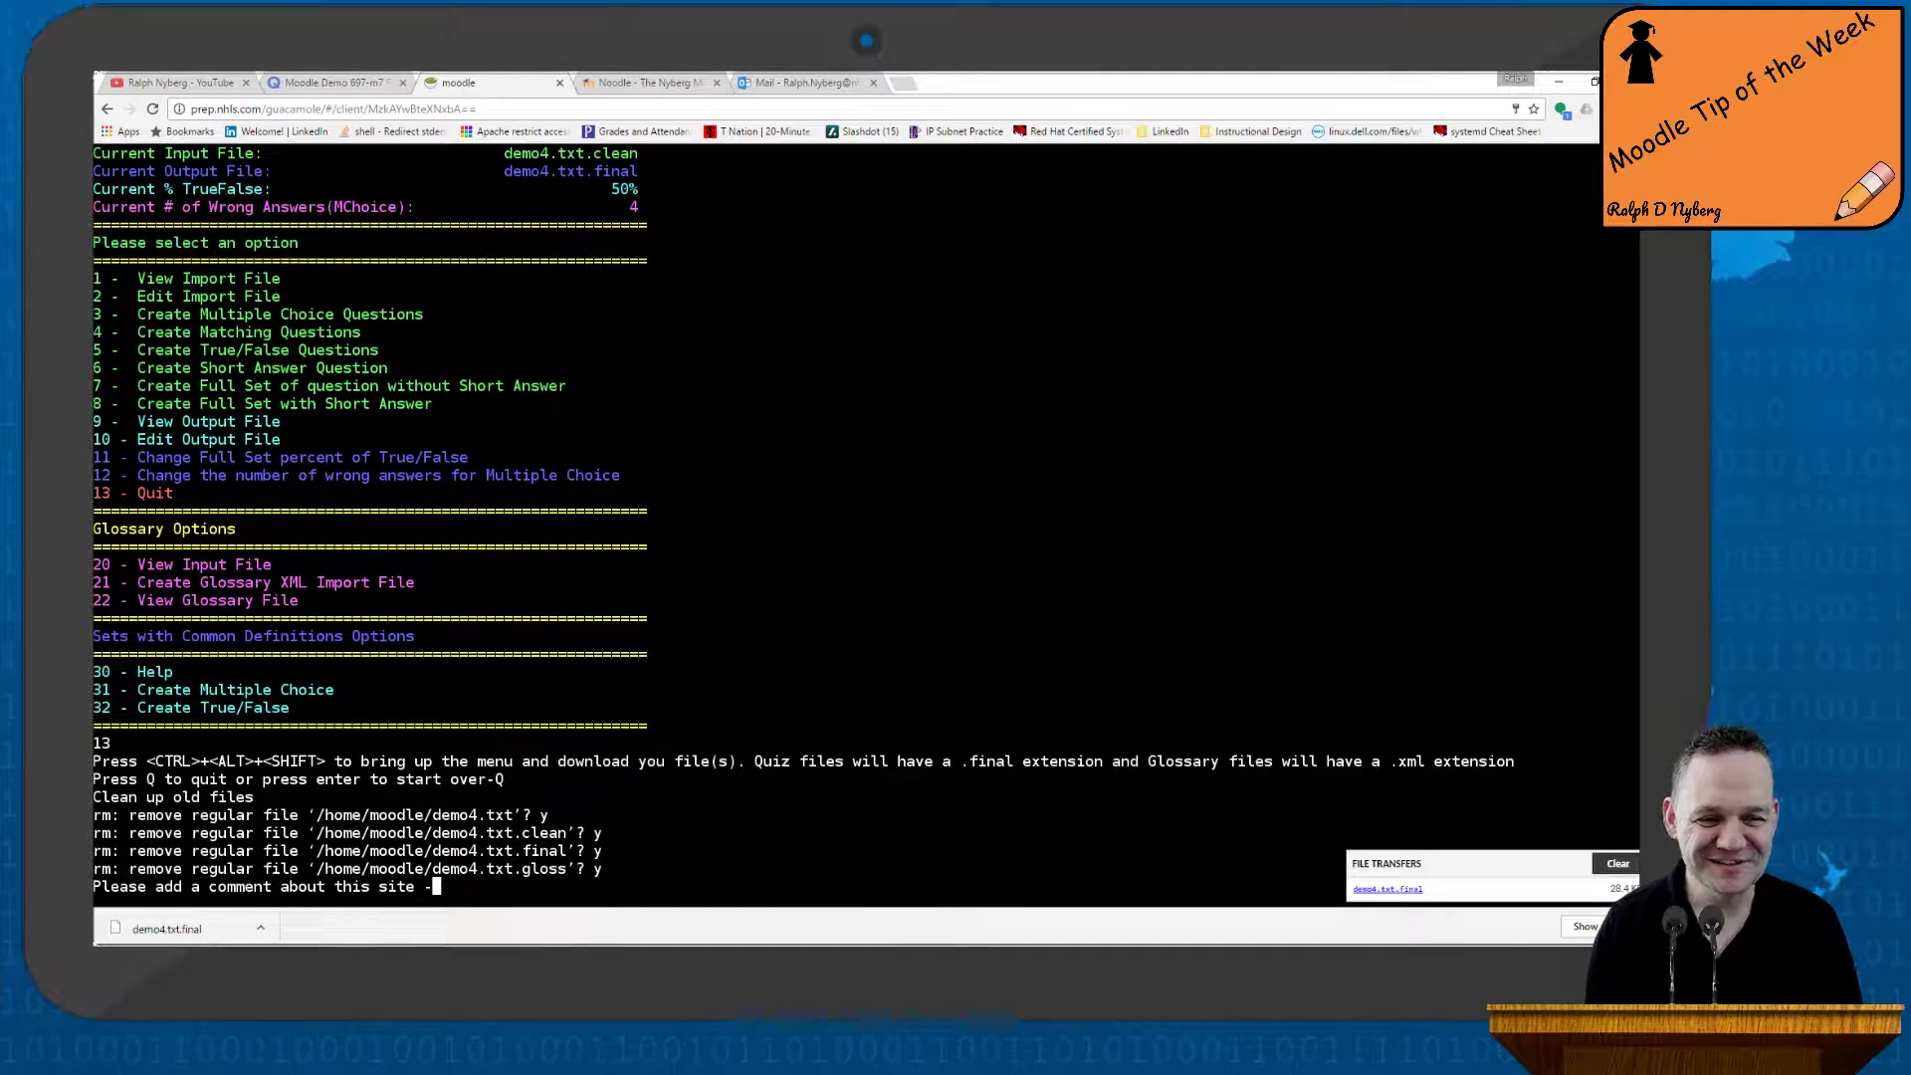
Submit "none" as the comment about the site and close the Guacamole session's page
type("no")
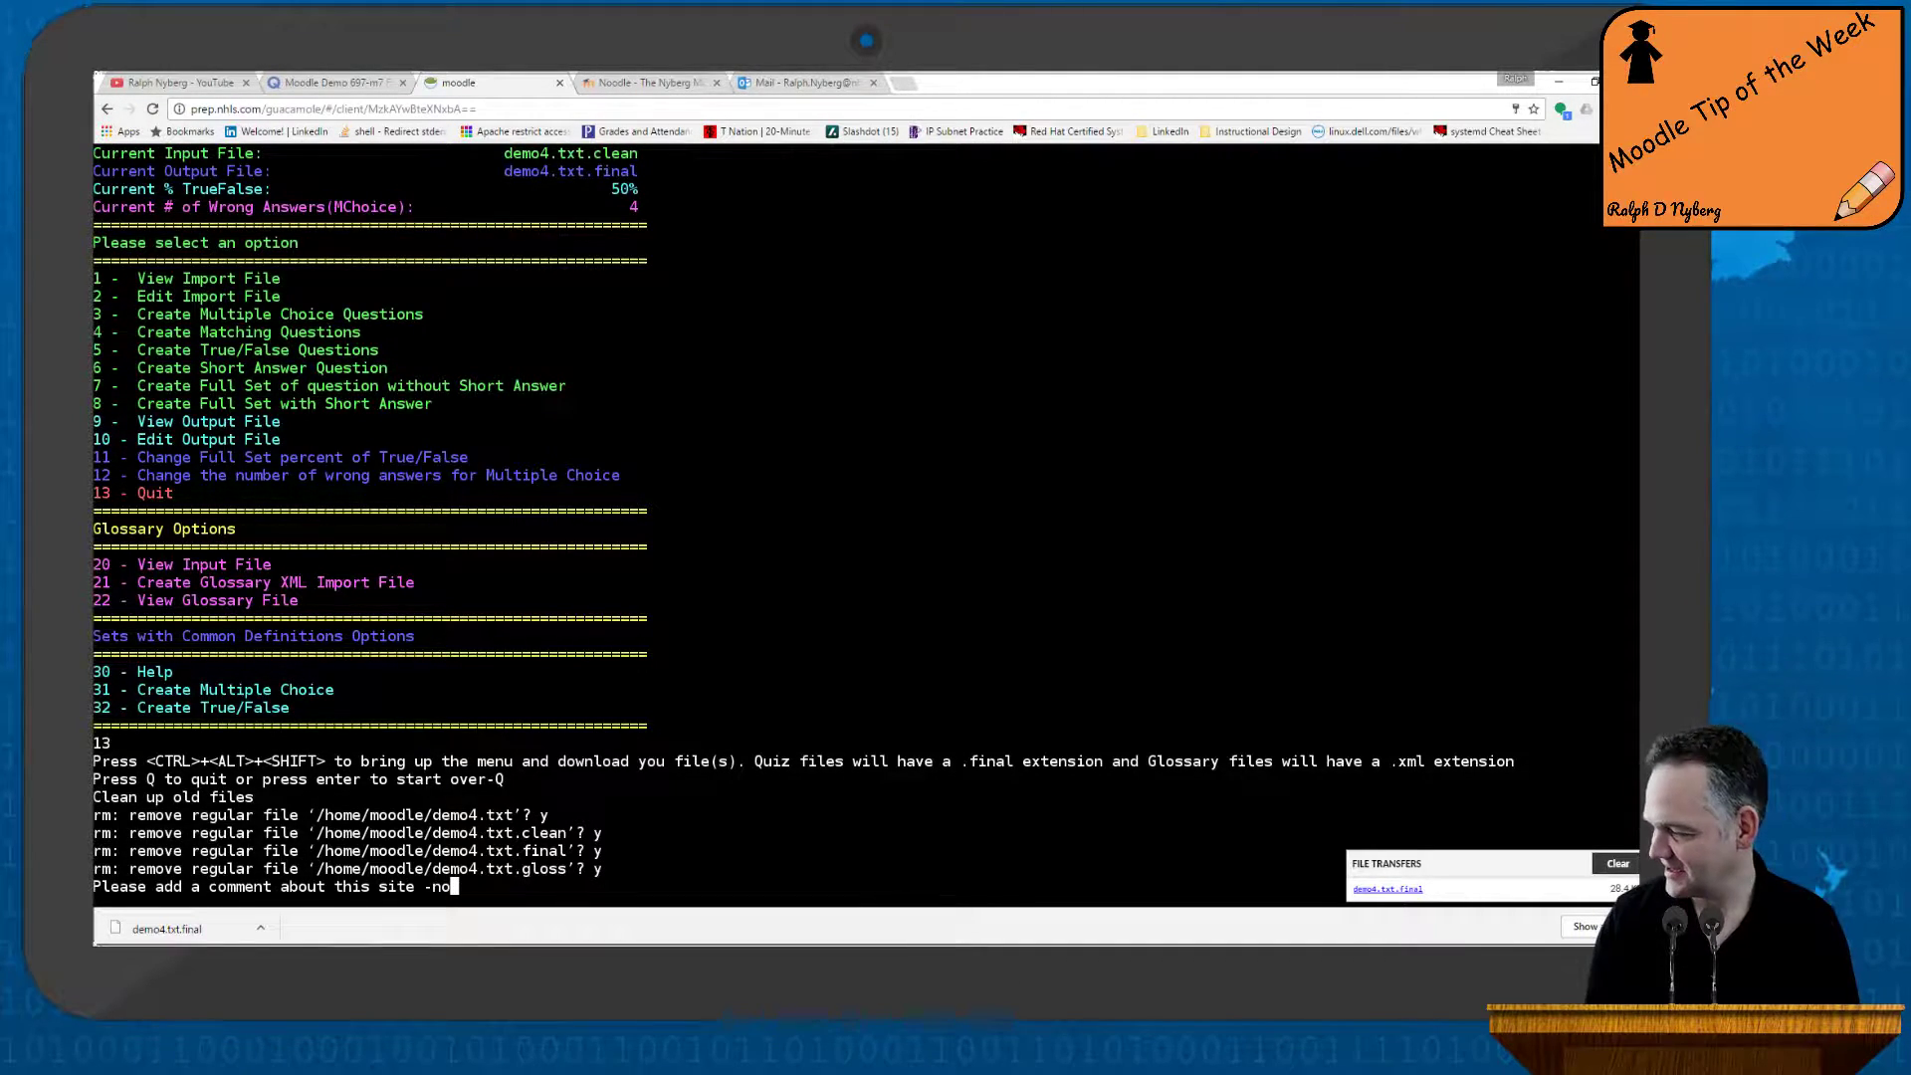
type("ne")
key("Return")
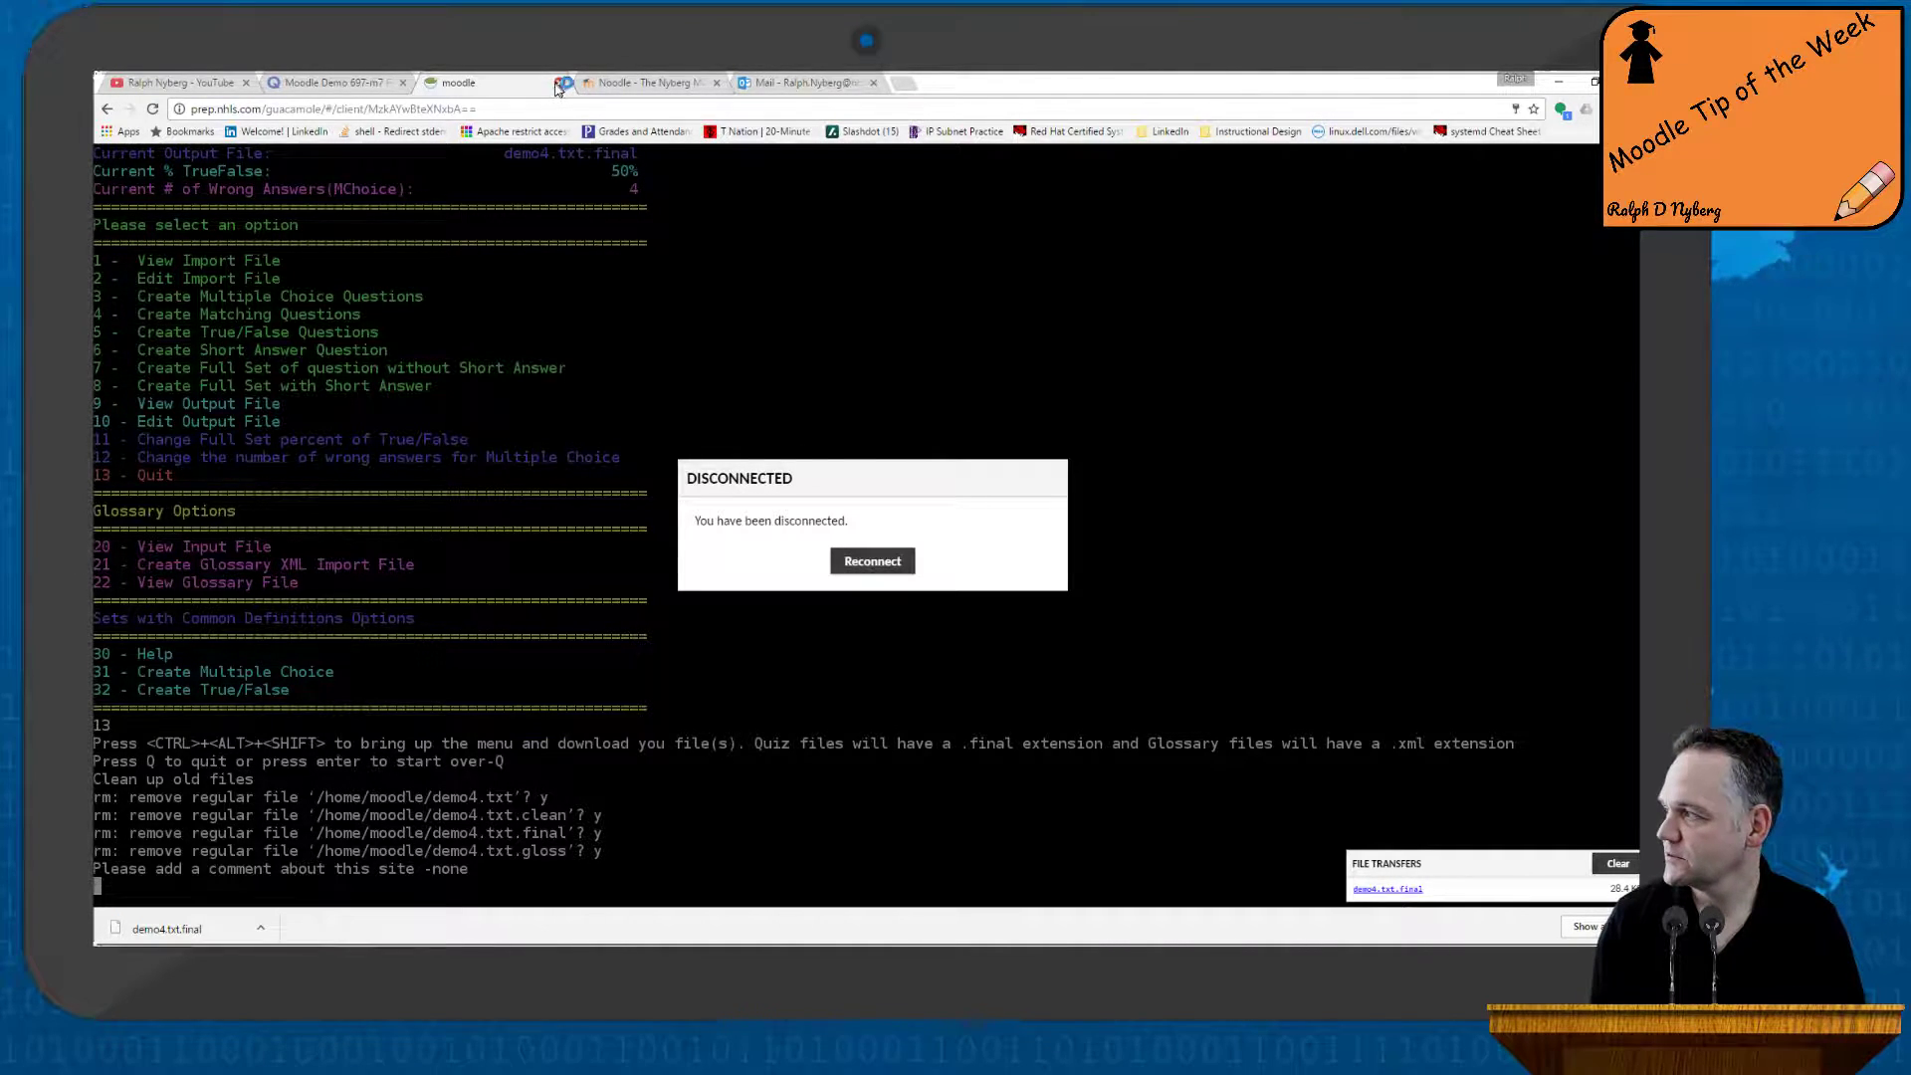
left_click(559, 83)
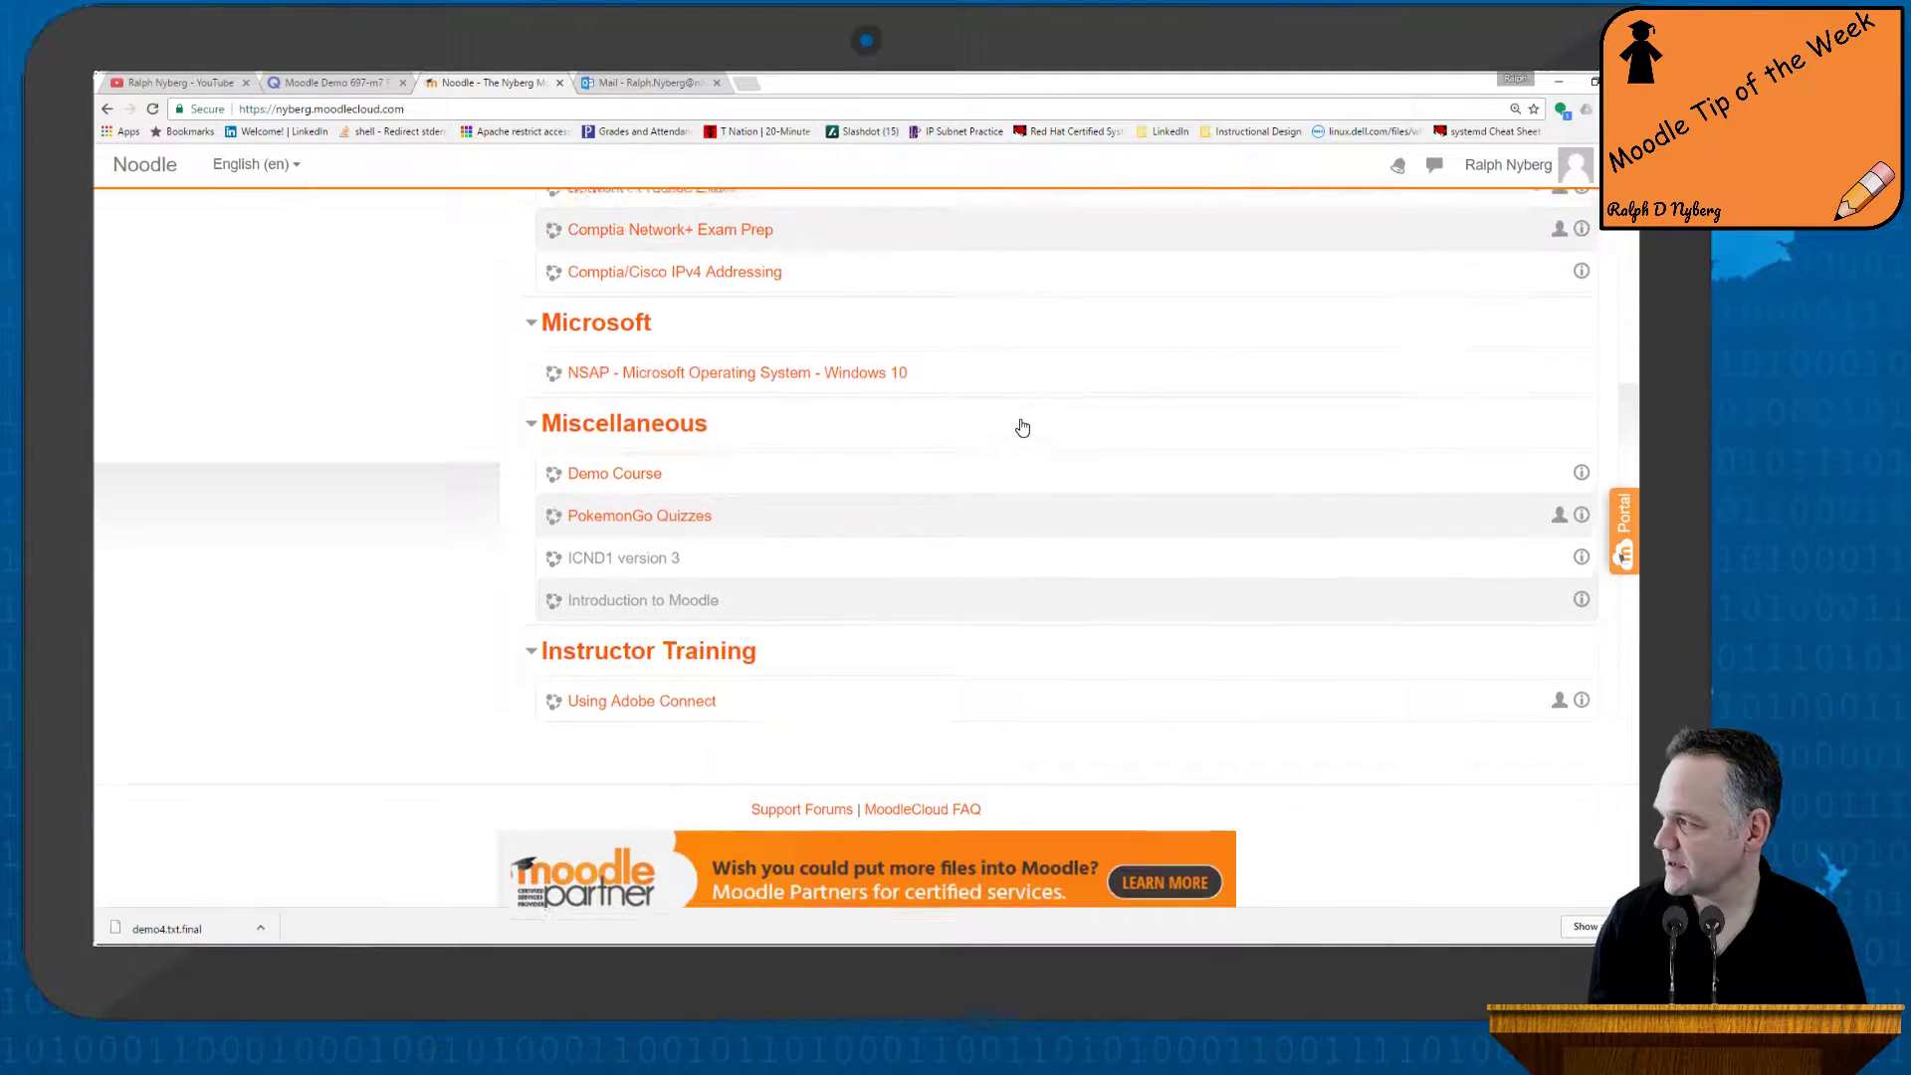
Open Demo Course from the Miscellaneous category on the Moodle site
scroll(1023, 424, "up", 4)
scroll(1025, 423, "up", 4)
scroll(1025, 457, "down", 9)
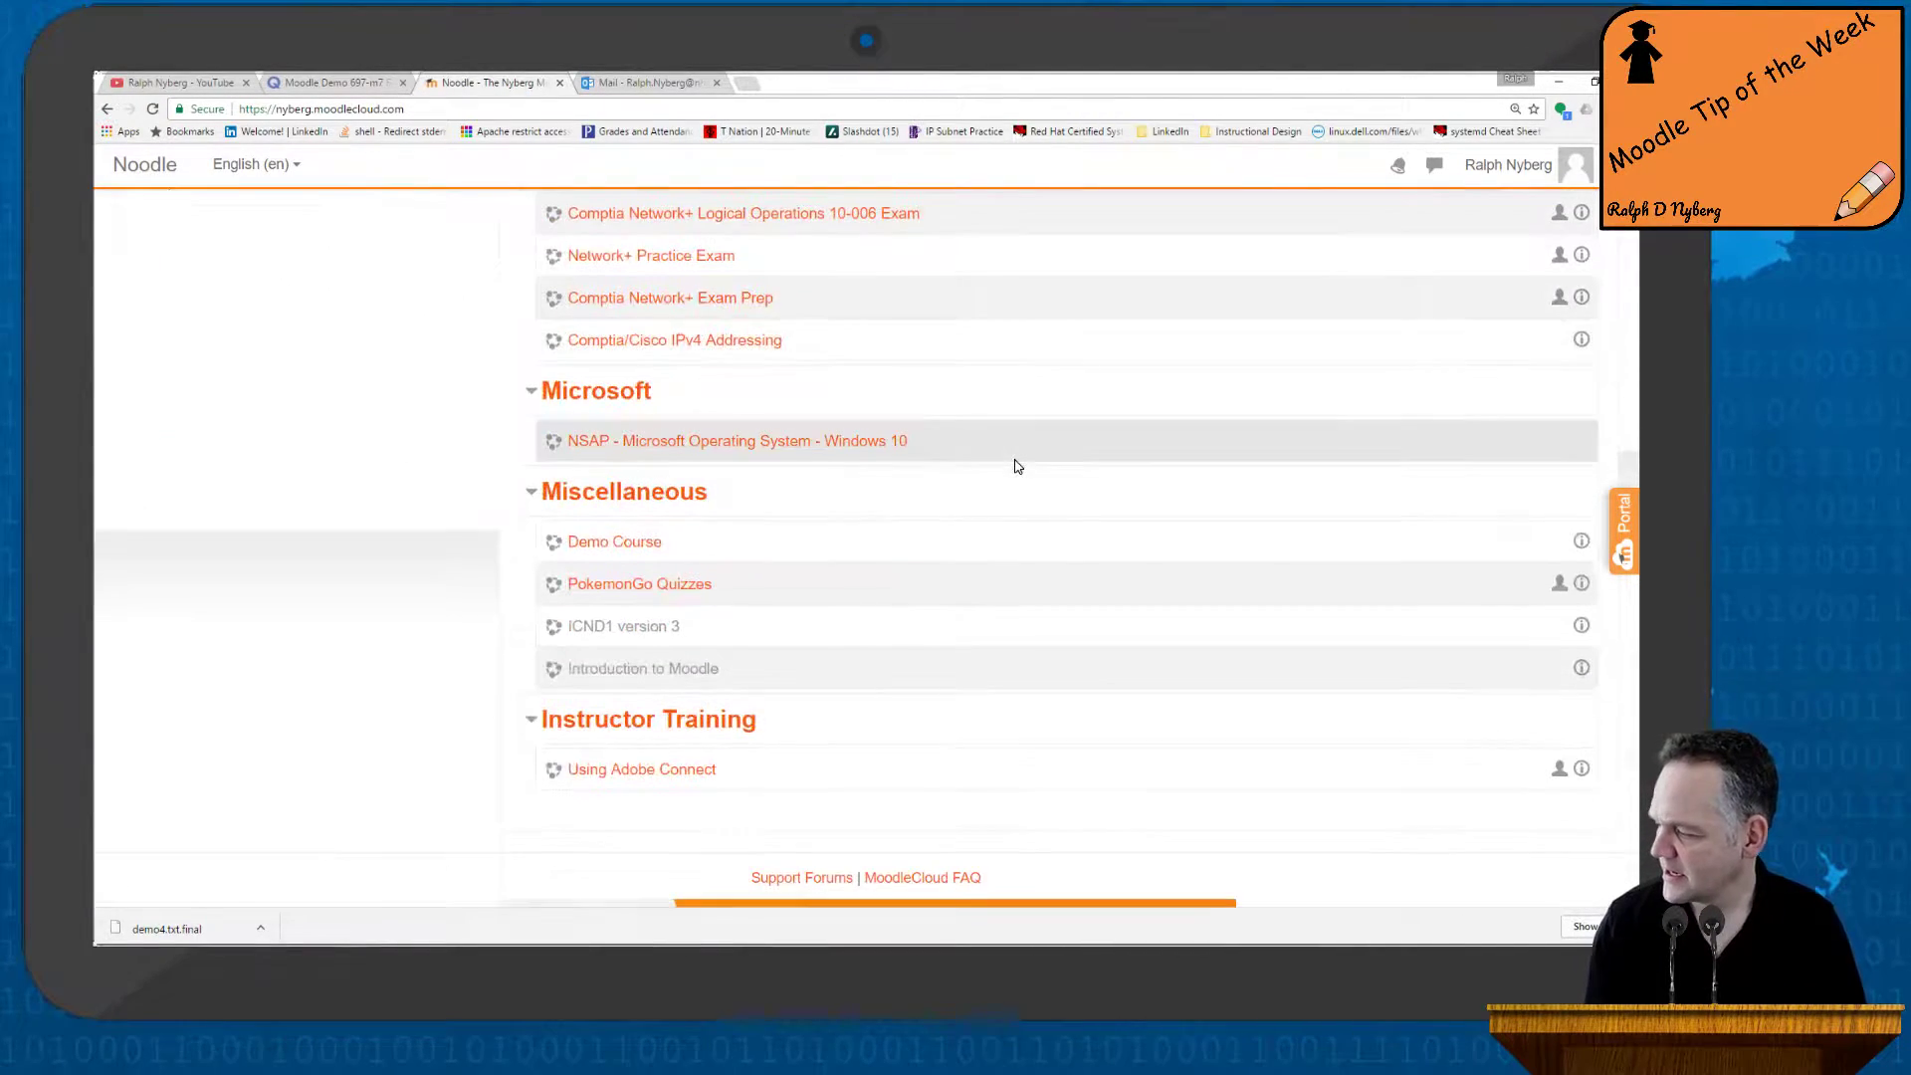
scroll(1014, 469, "down", 1)
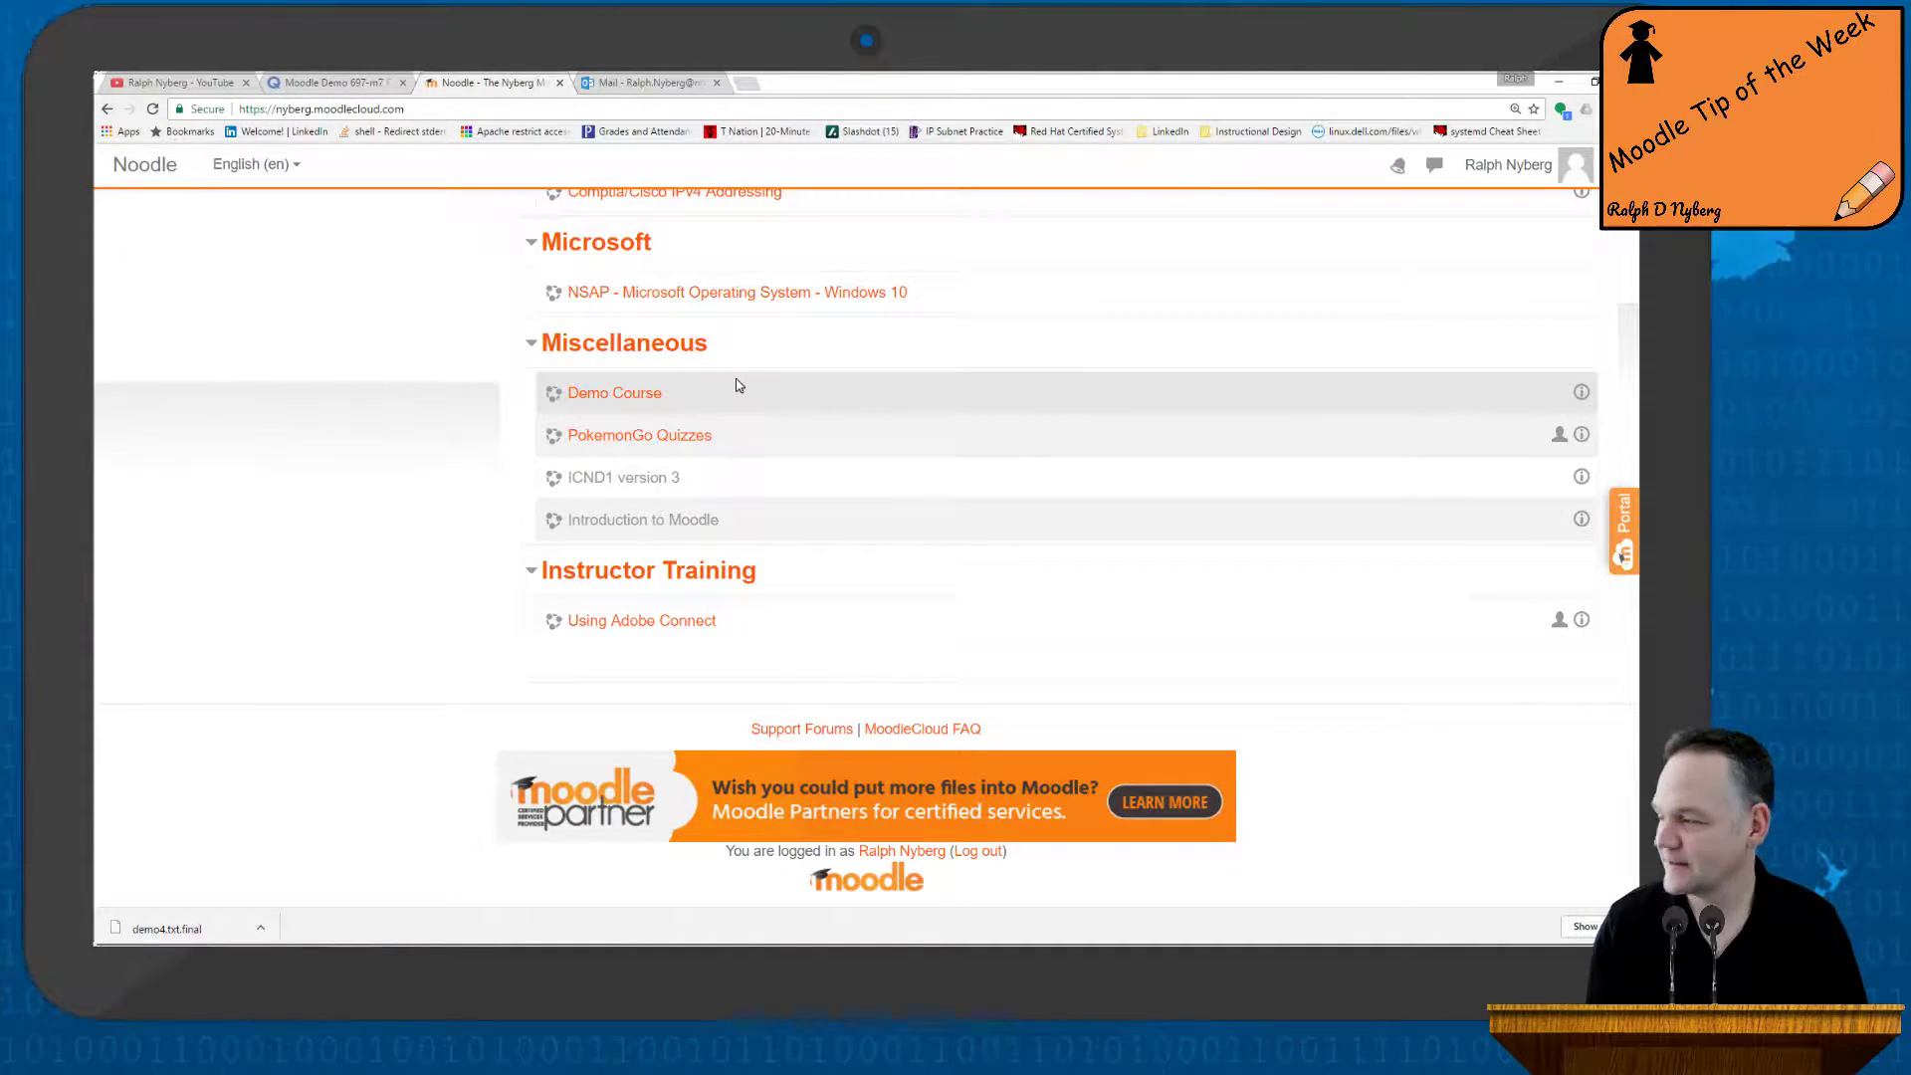
left_click(622, 395)
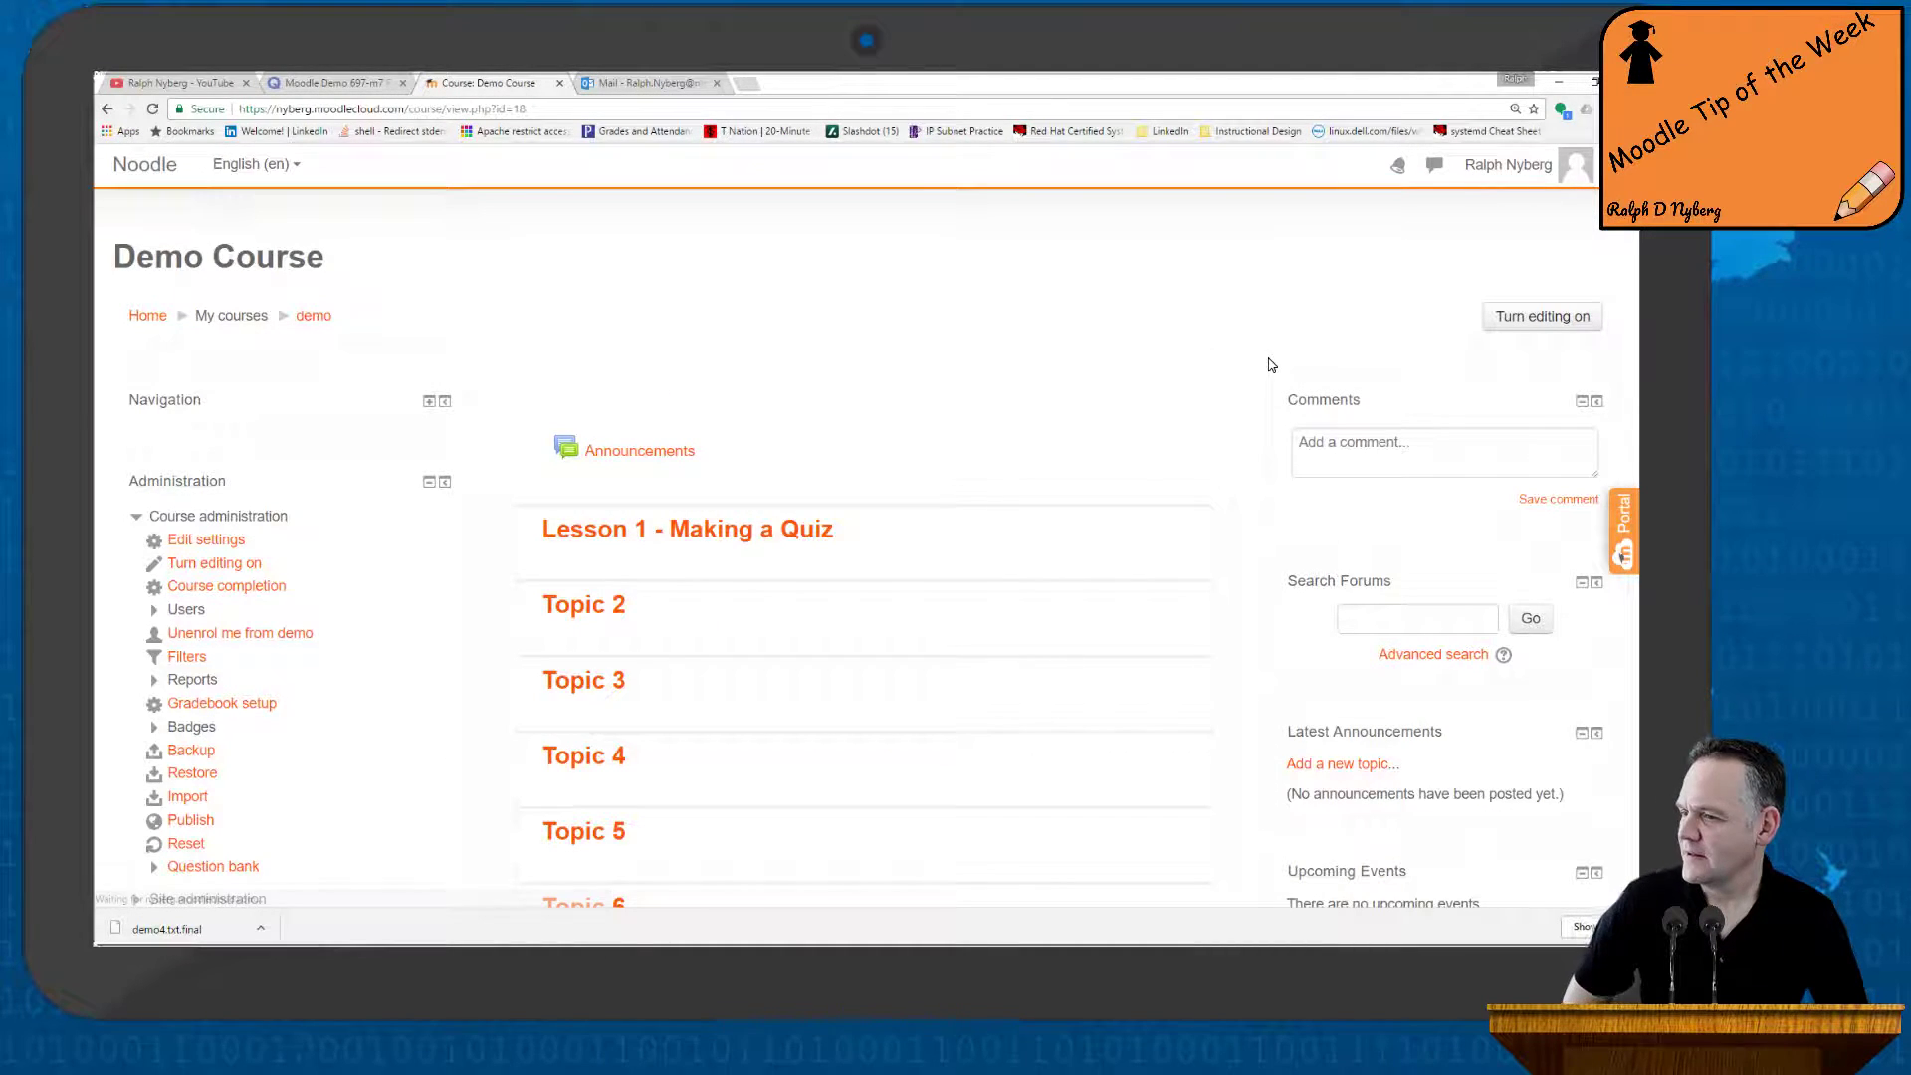
Open the question bank's categories page for Demo Course
scroll(1040, 435, "down", 2)
scroll(1041, 435, "down", 3)
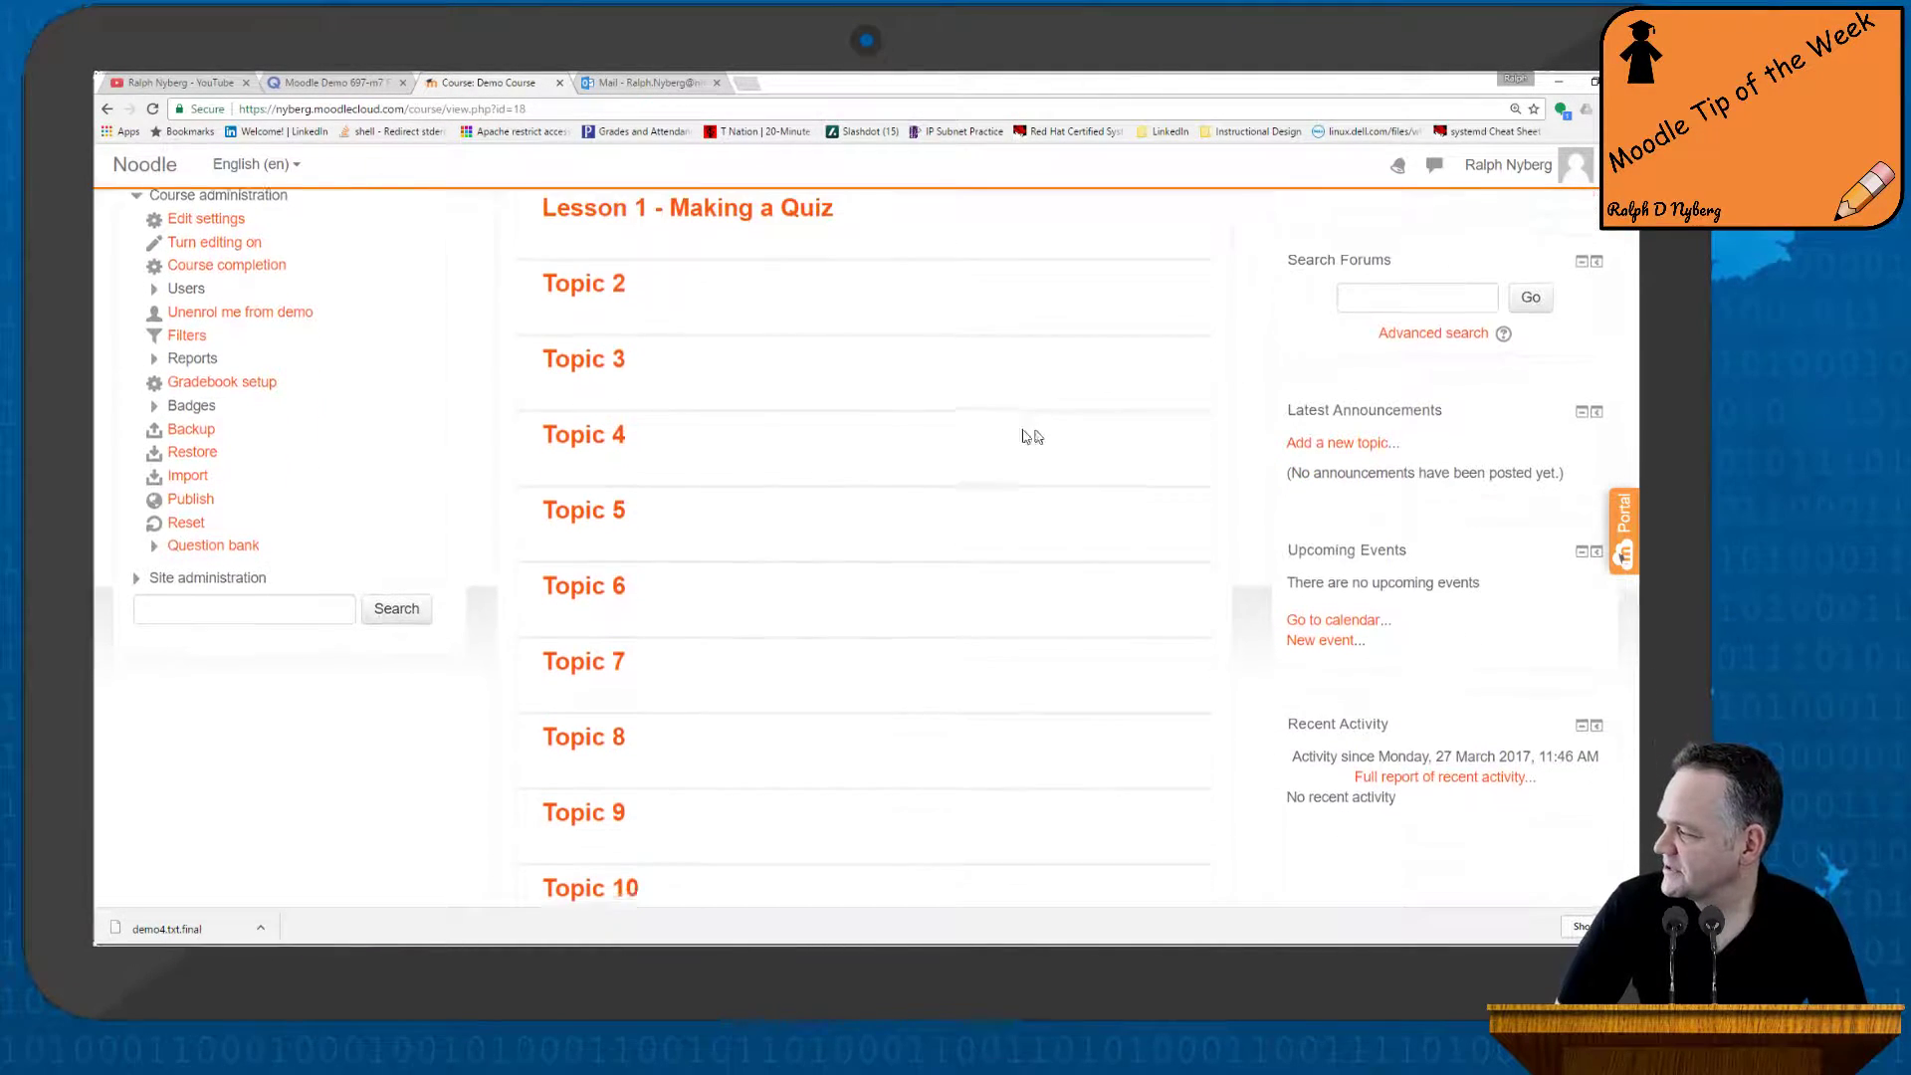
left_click(171, 543)
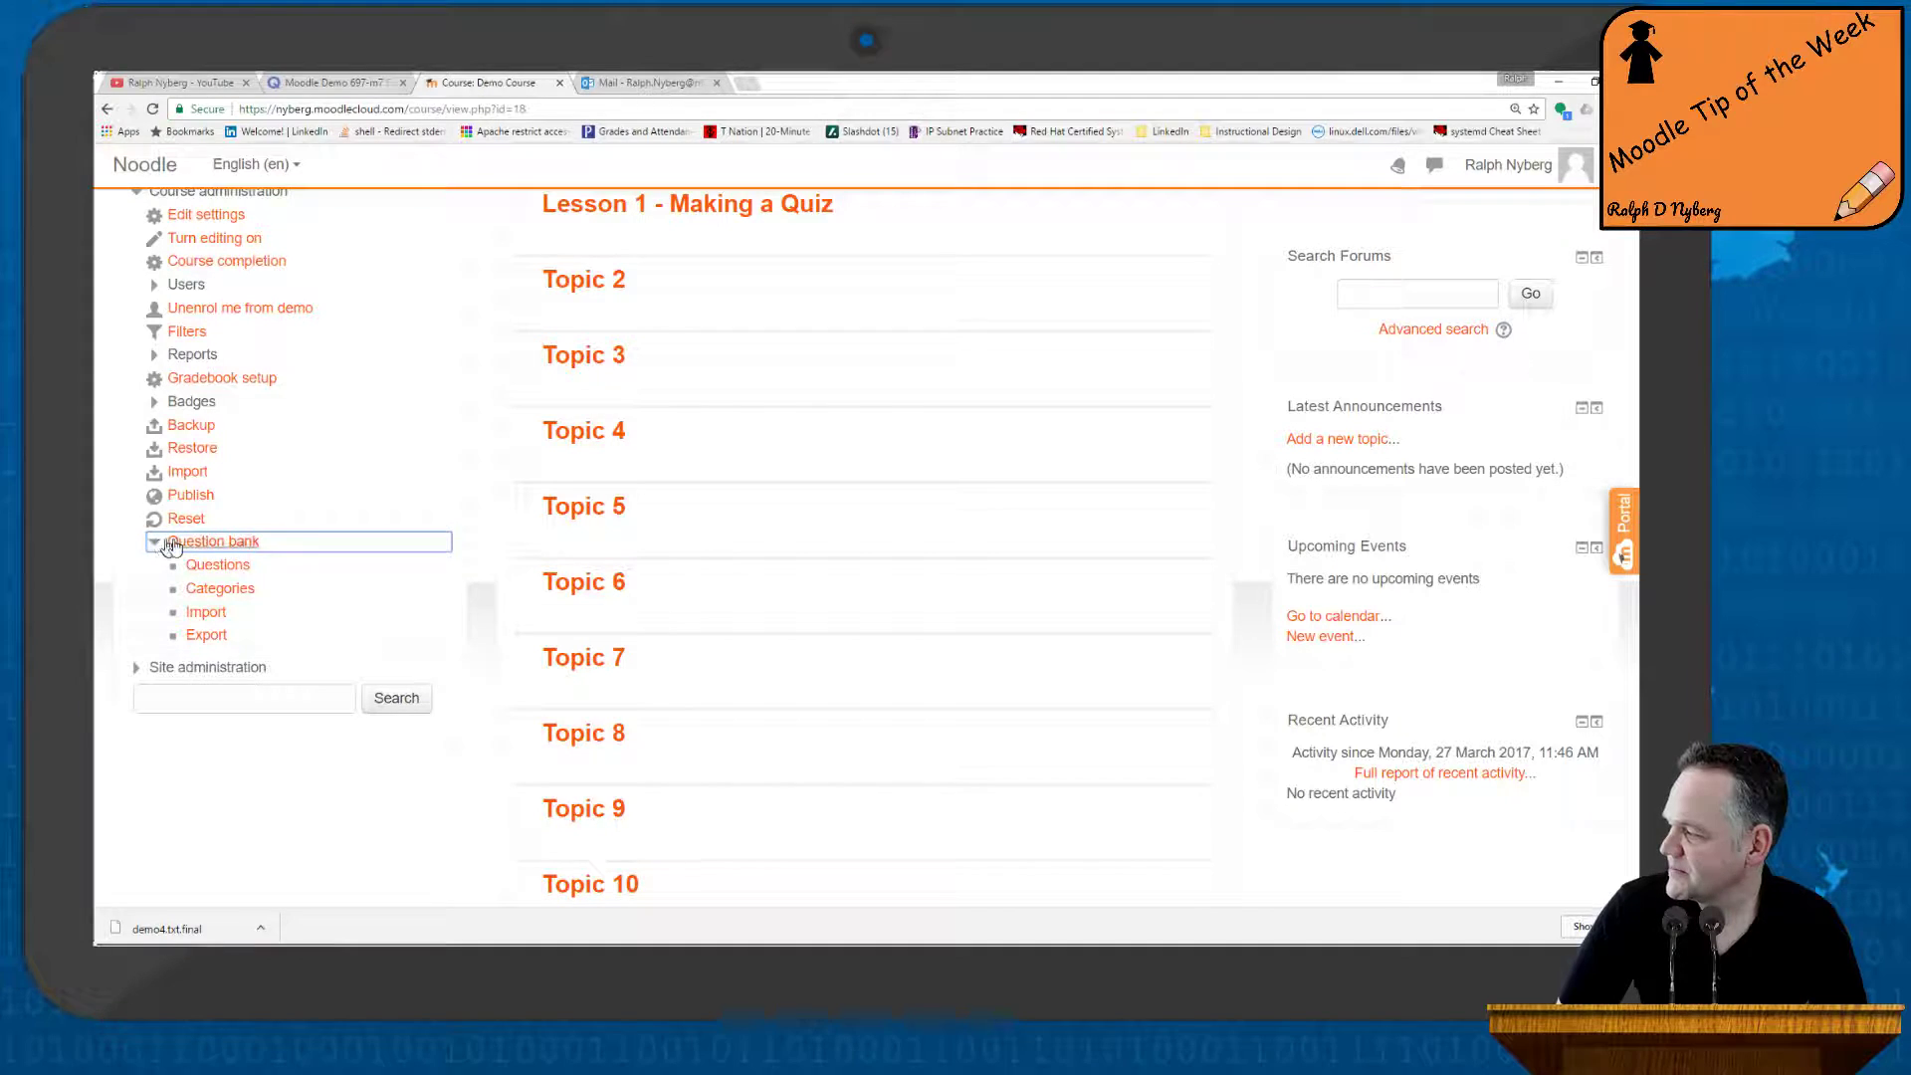
left_click(219, 589)
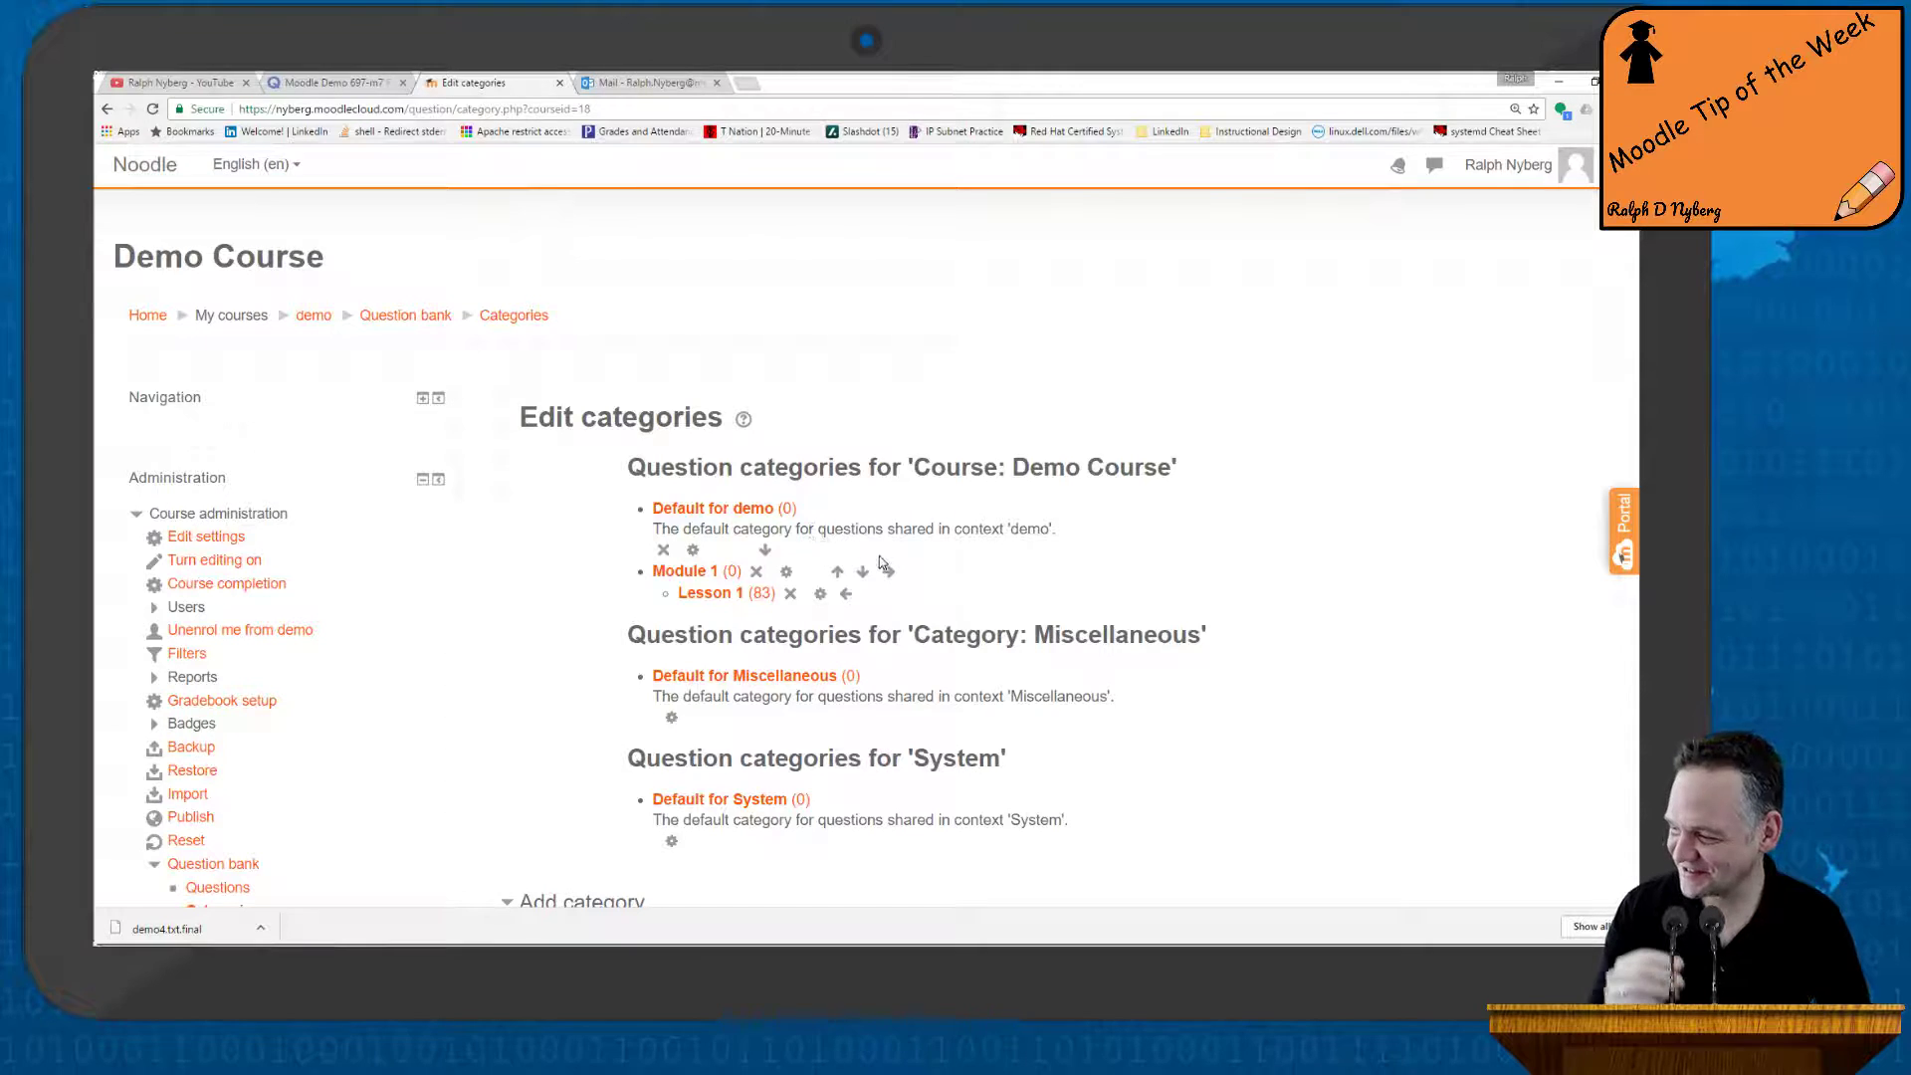
Add a question category named Module 4 with Top of the demo course as its parent
scroll(906, 578, "down", 4)
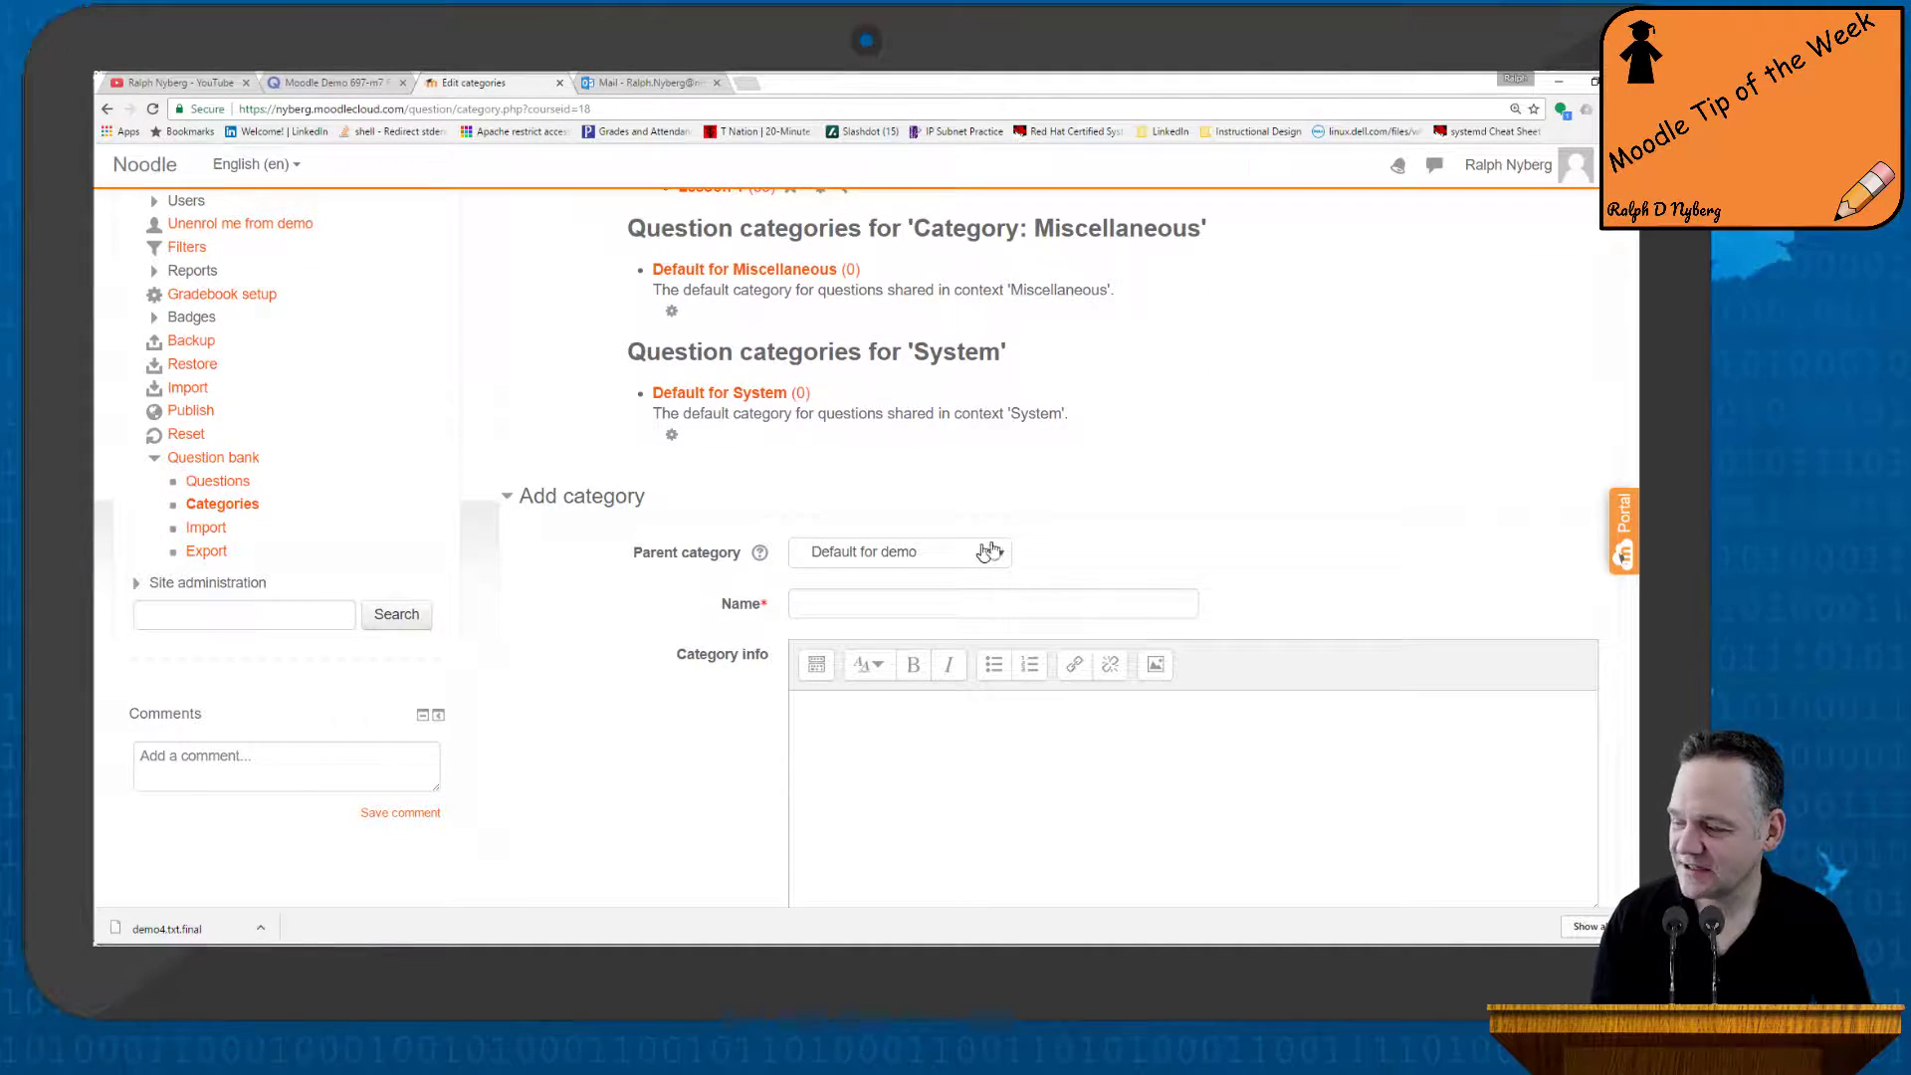
scroll(1083, 546, "up", 3)
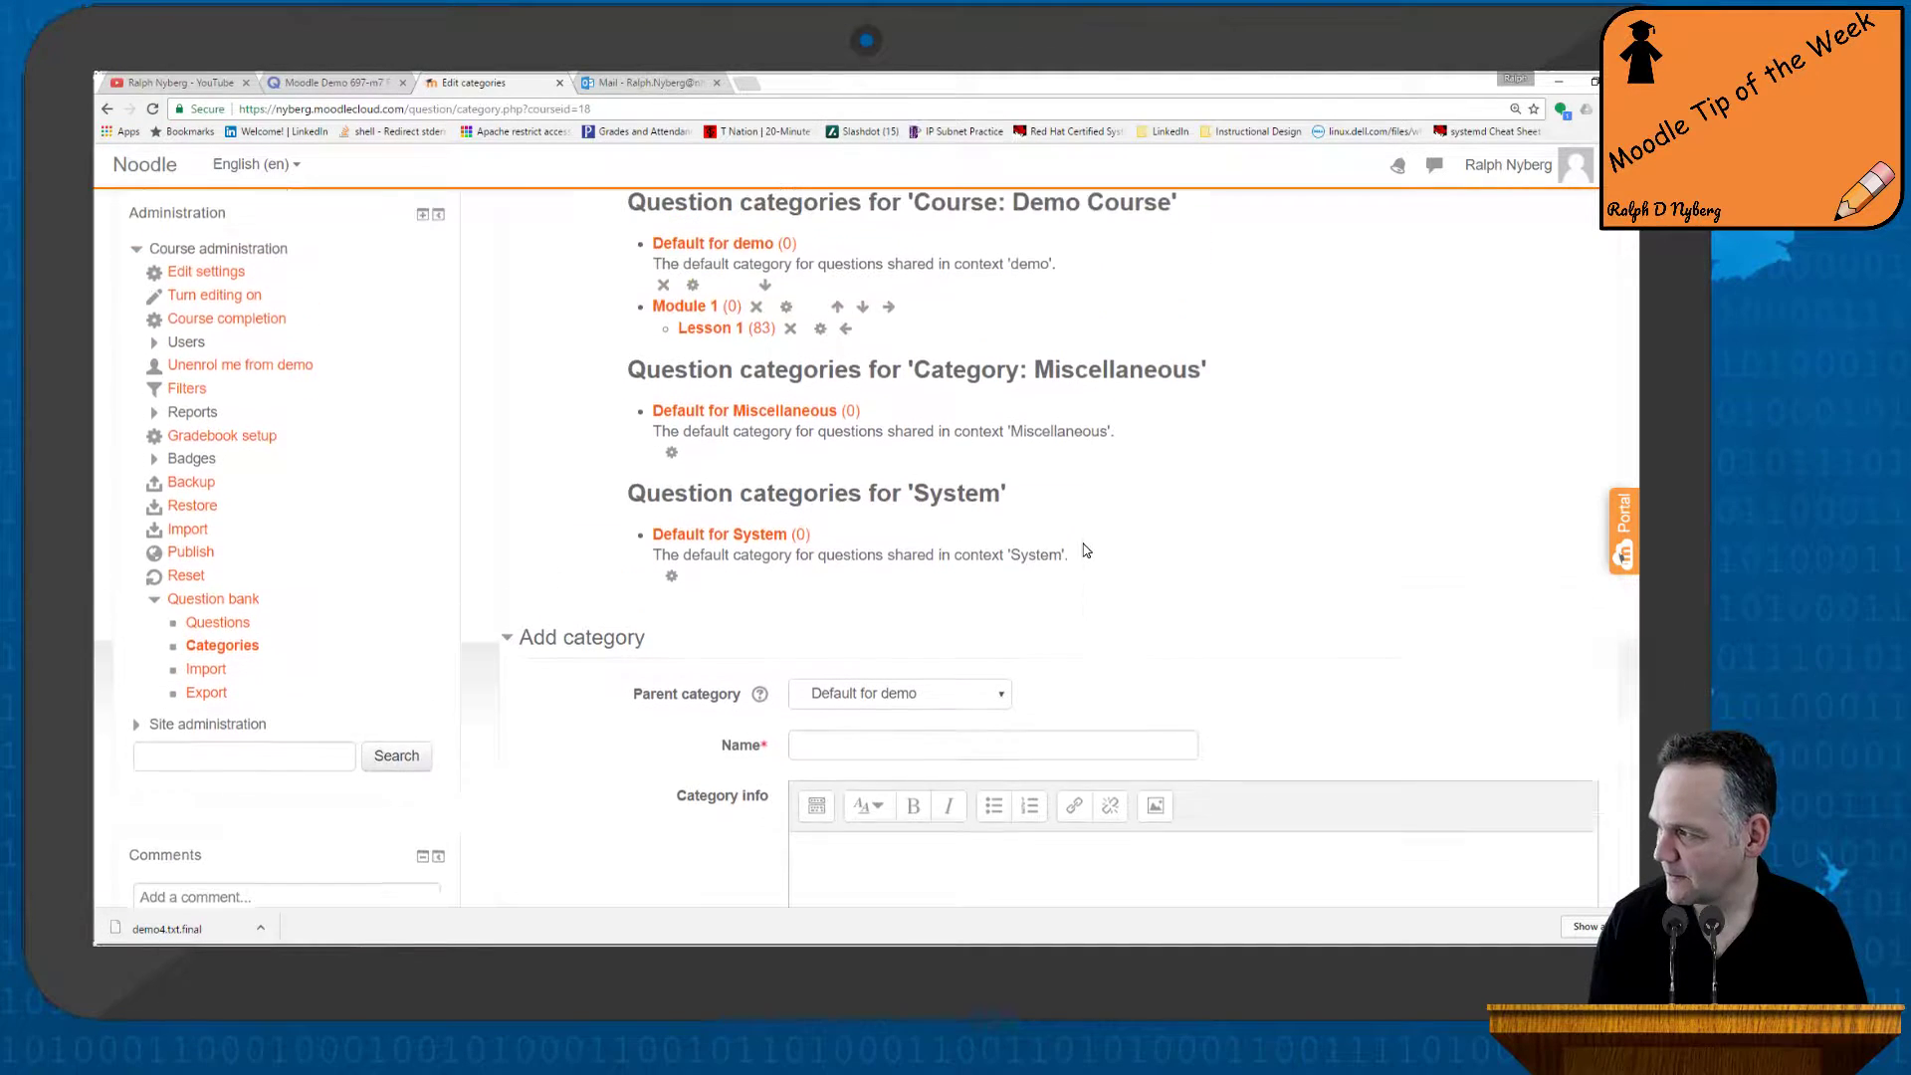
scroll(1086, 551, "down", 3)
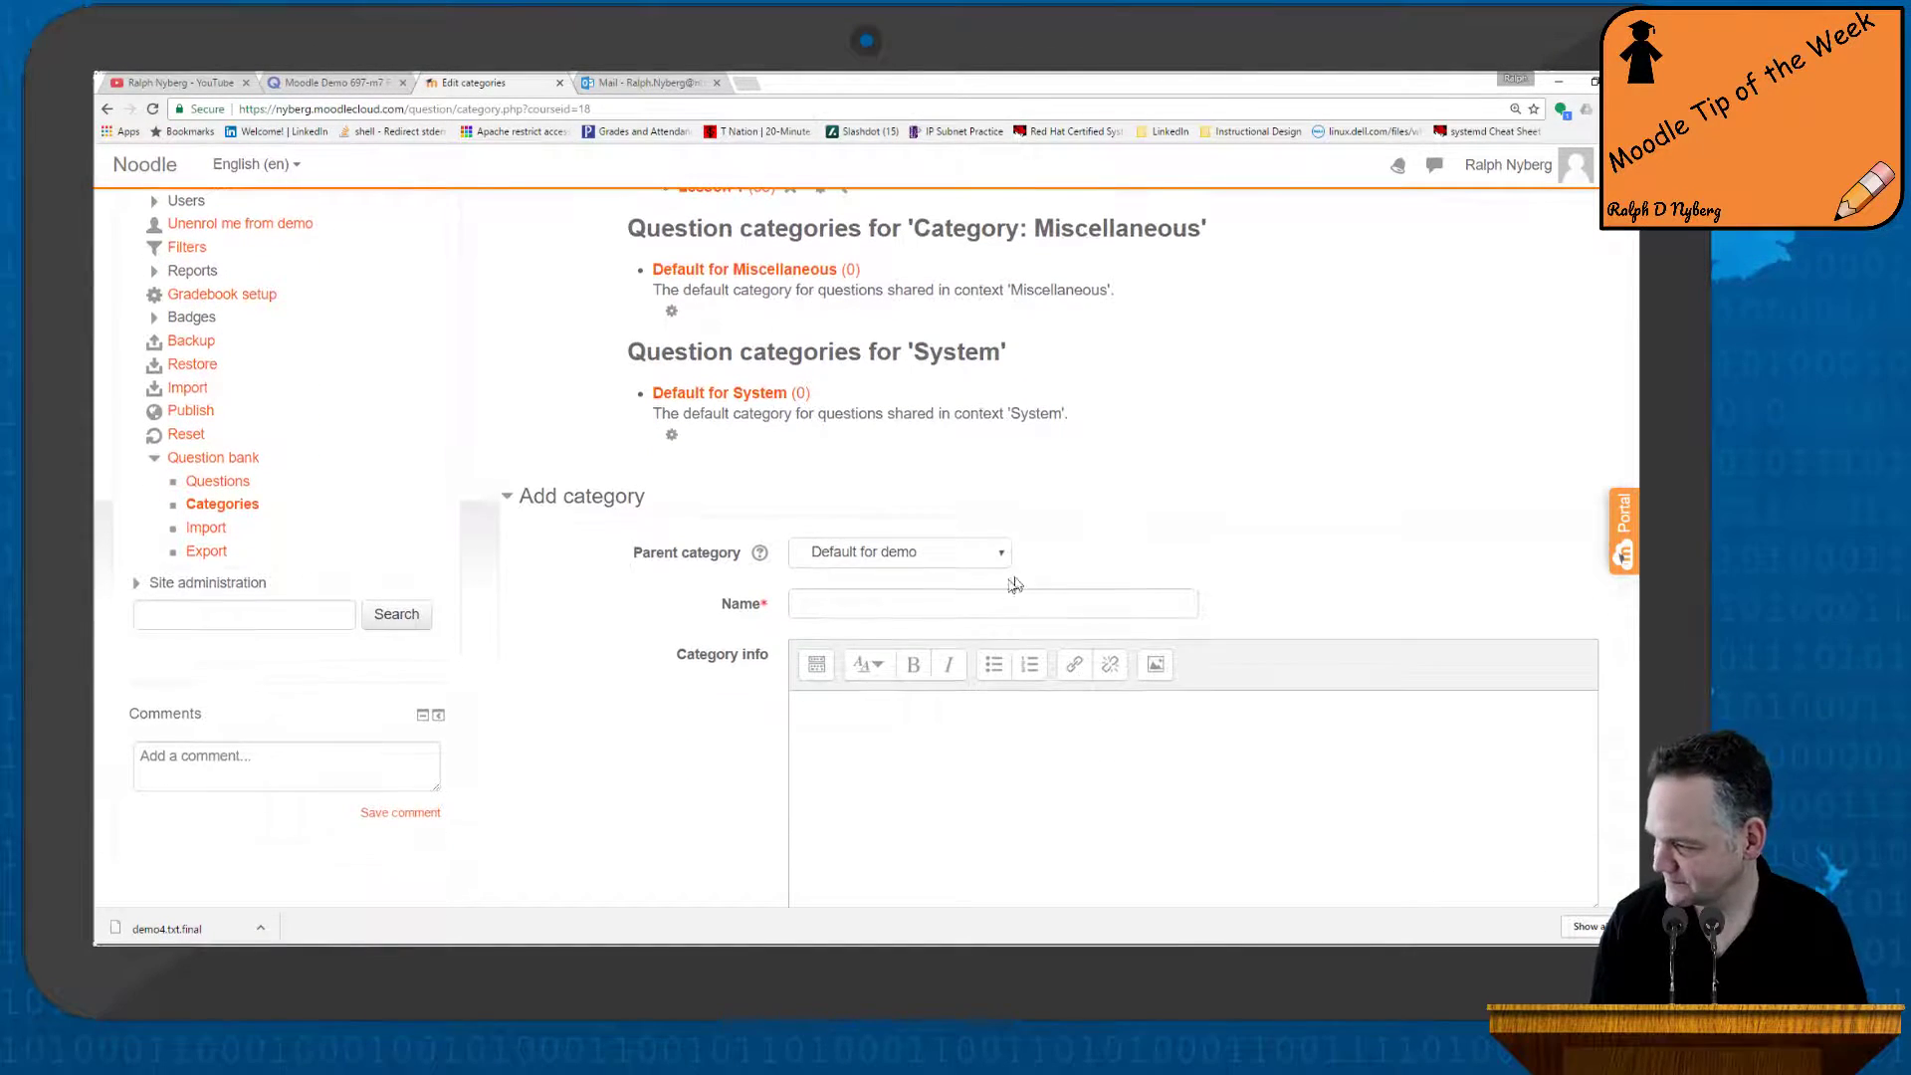
left_click(834, 611)
type("Mo")
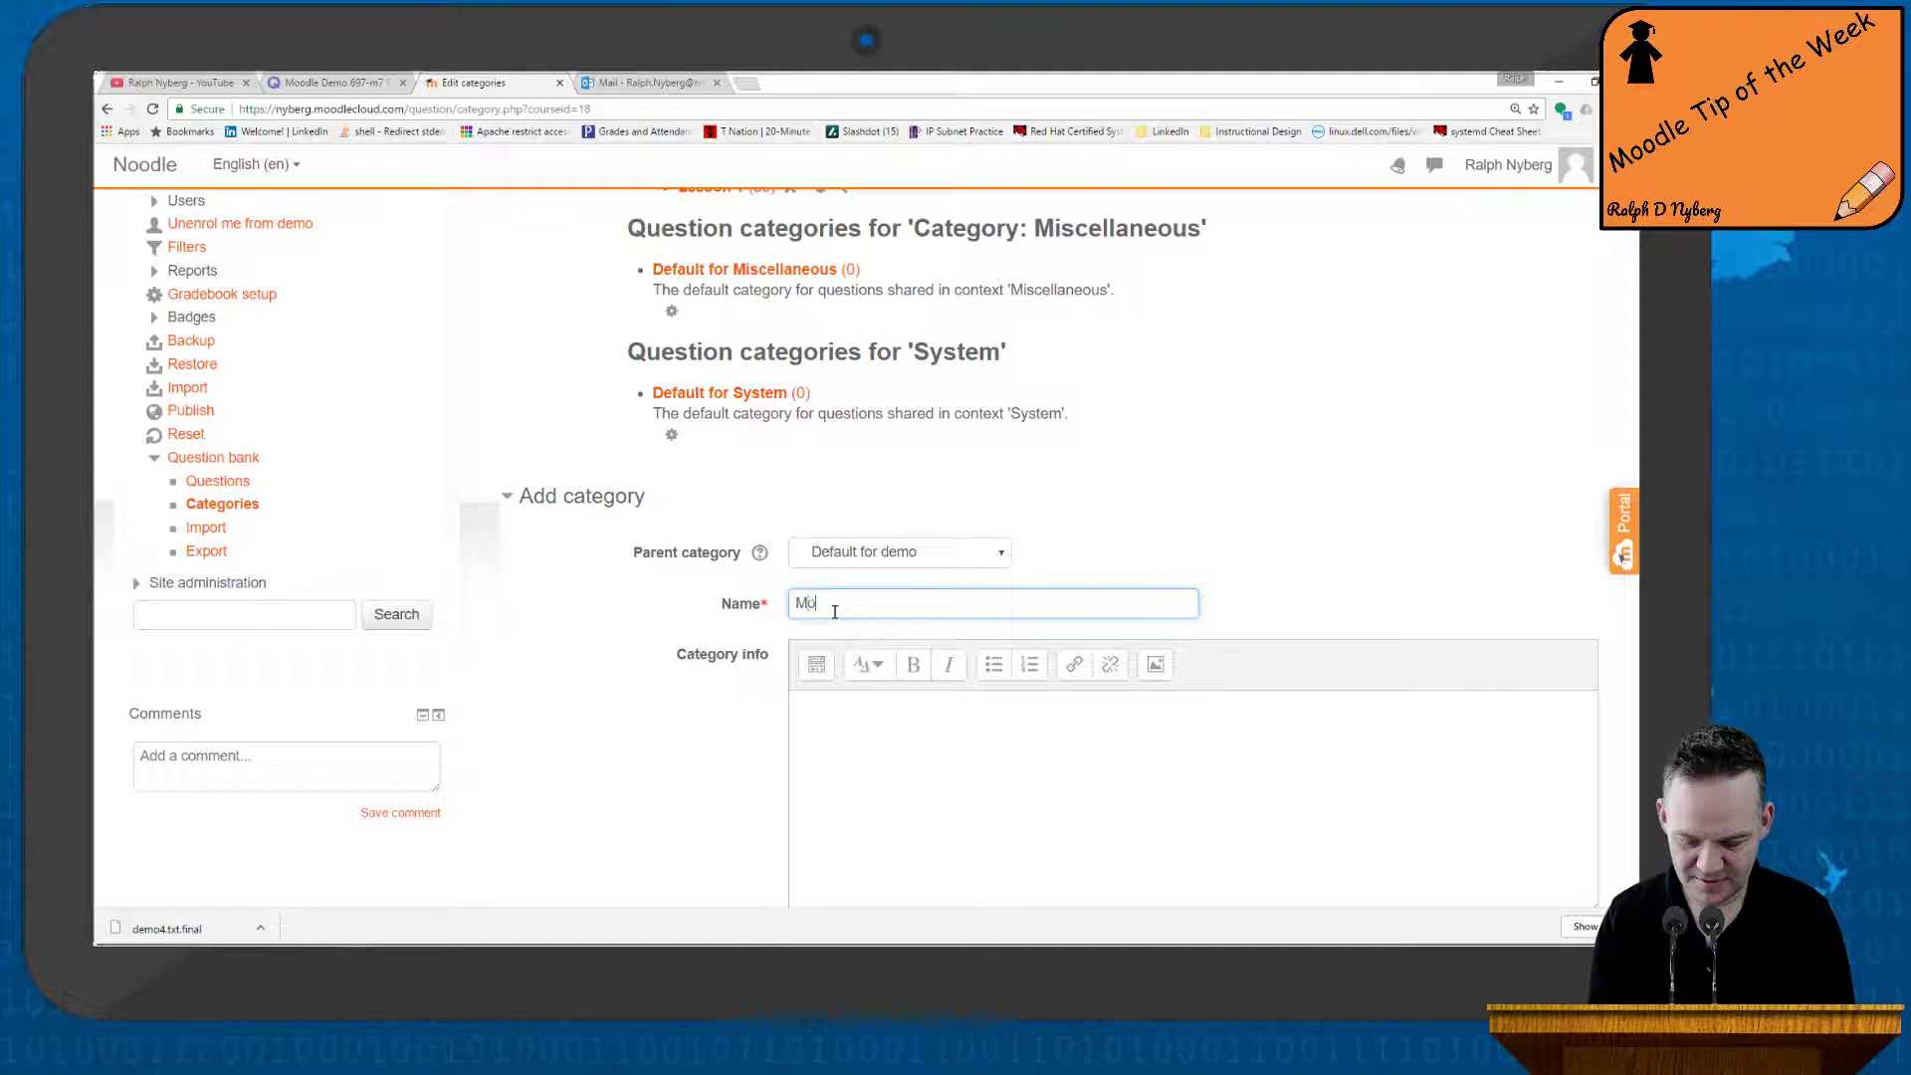
type("dule 4")
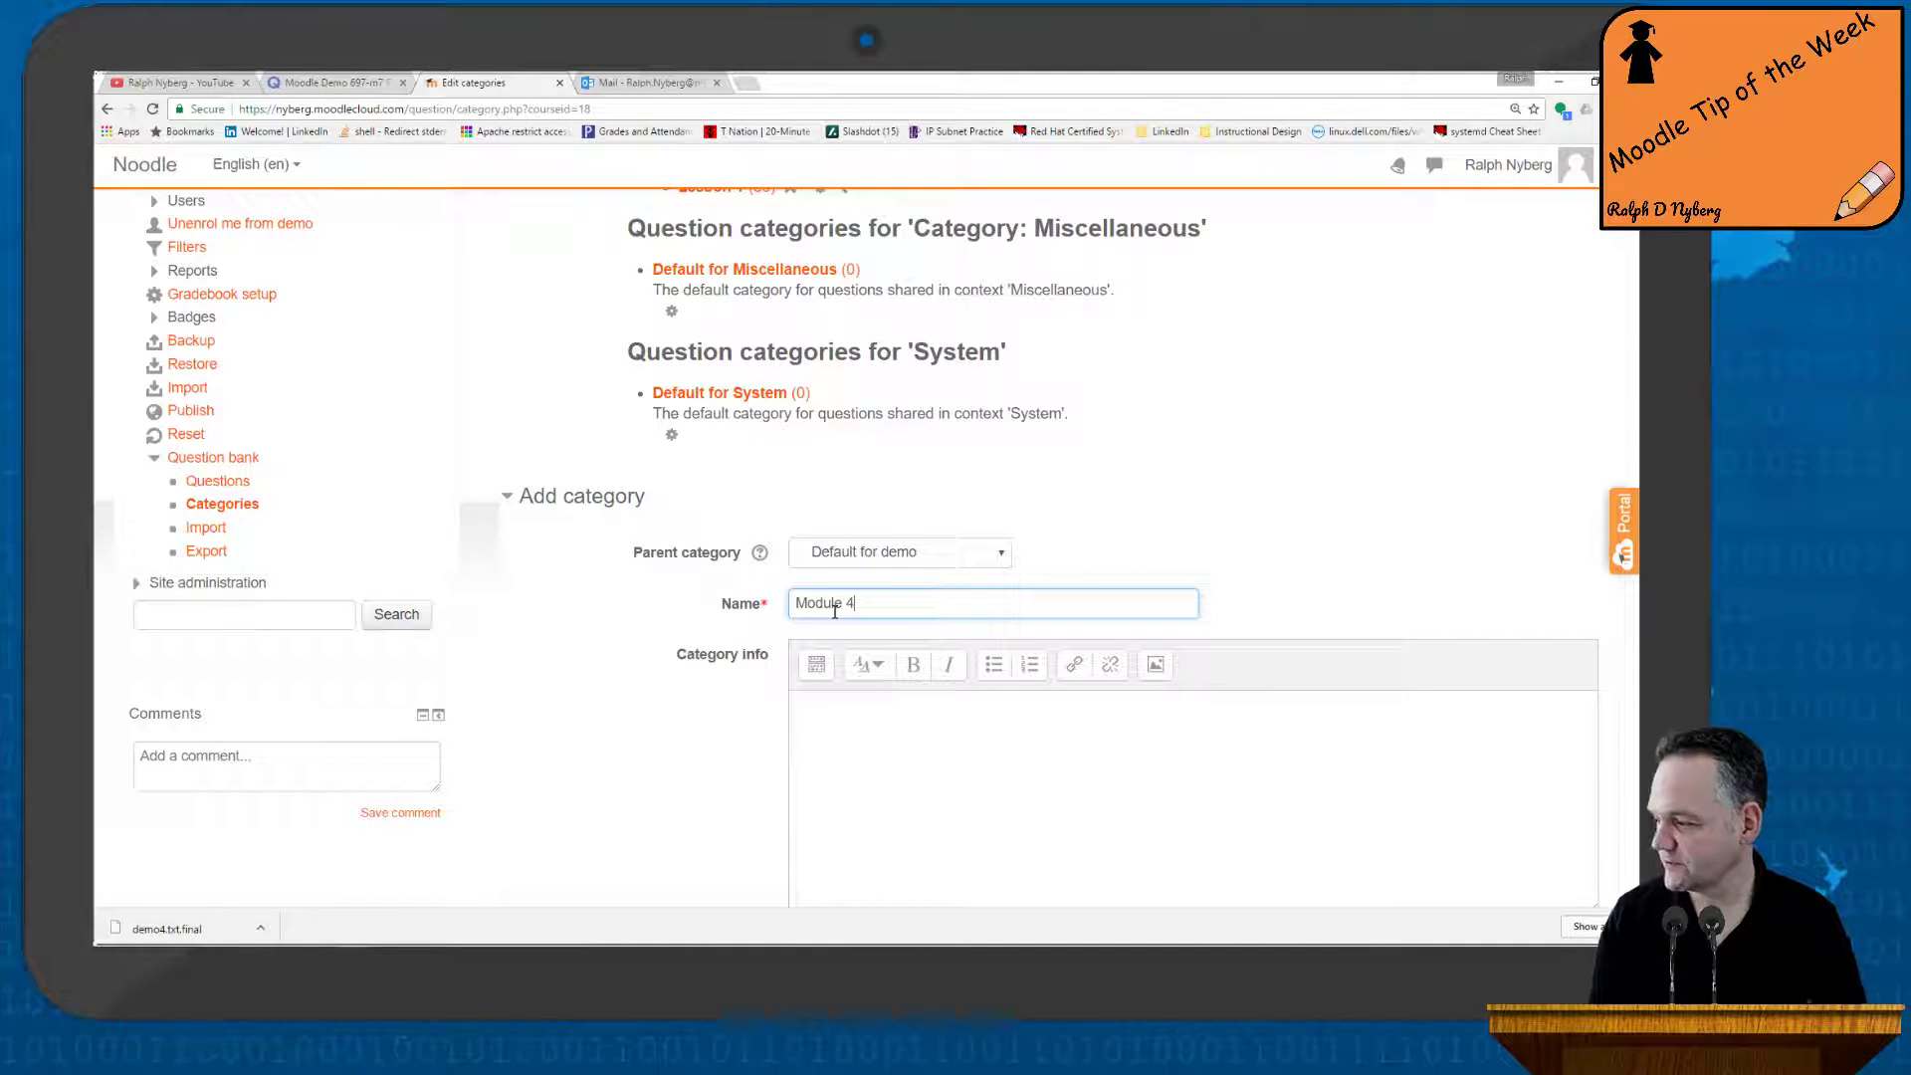
left_click(1004, 554)
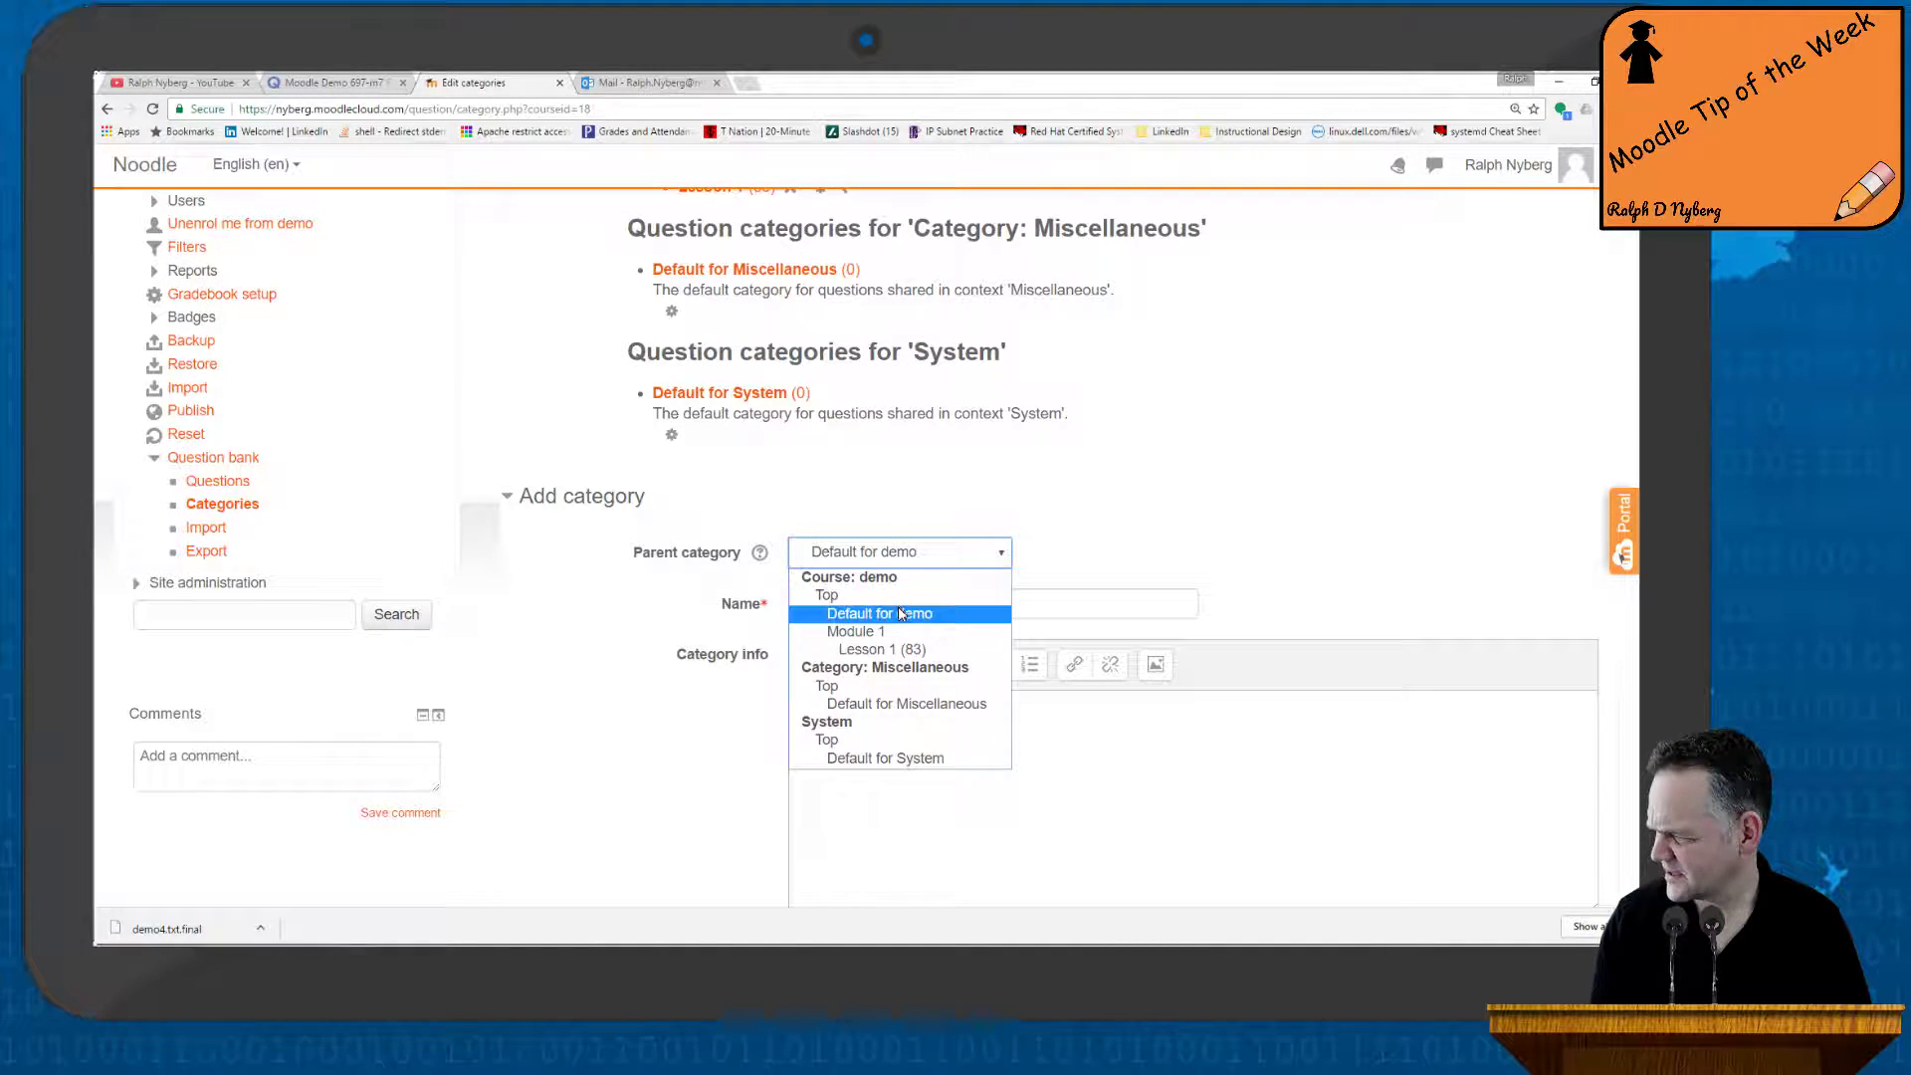
left_click(835, 596)
scroll(1264, 567, "down", 3)
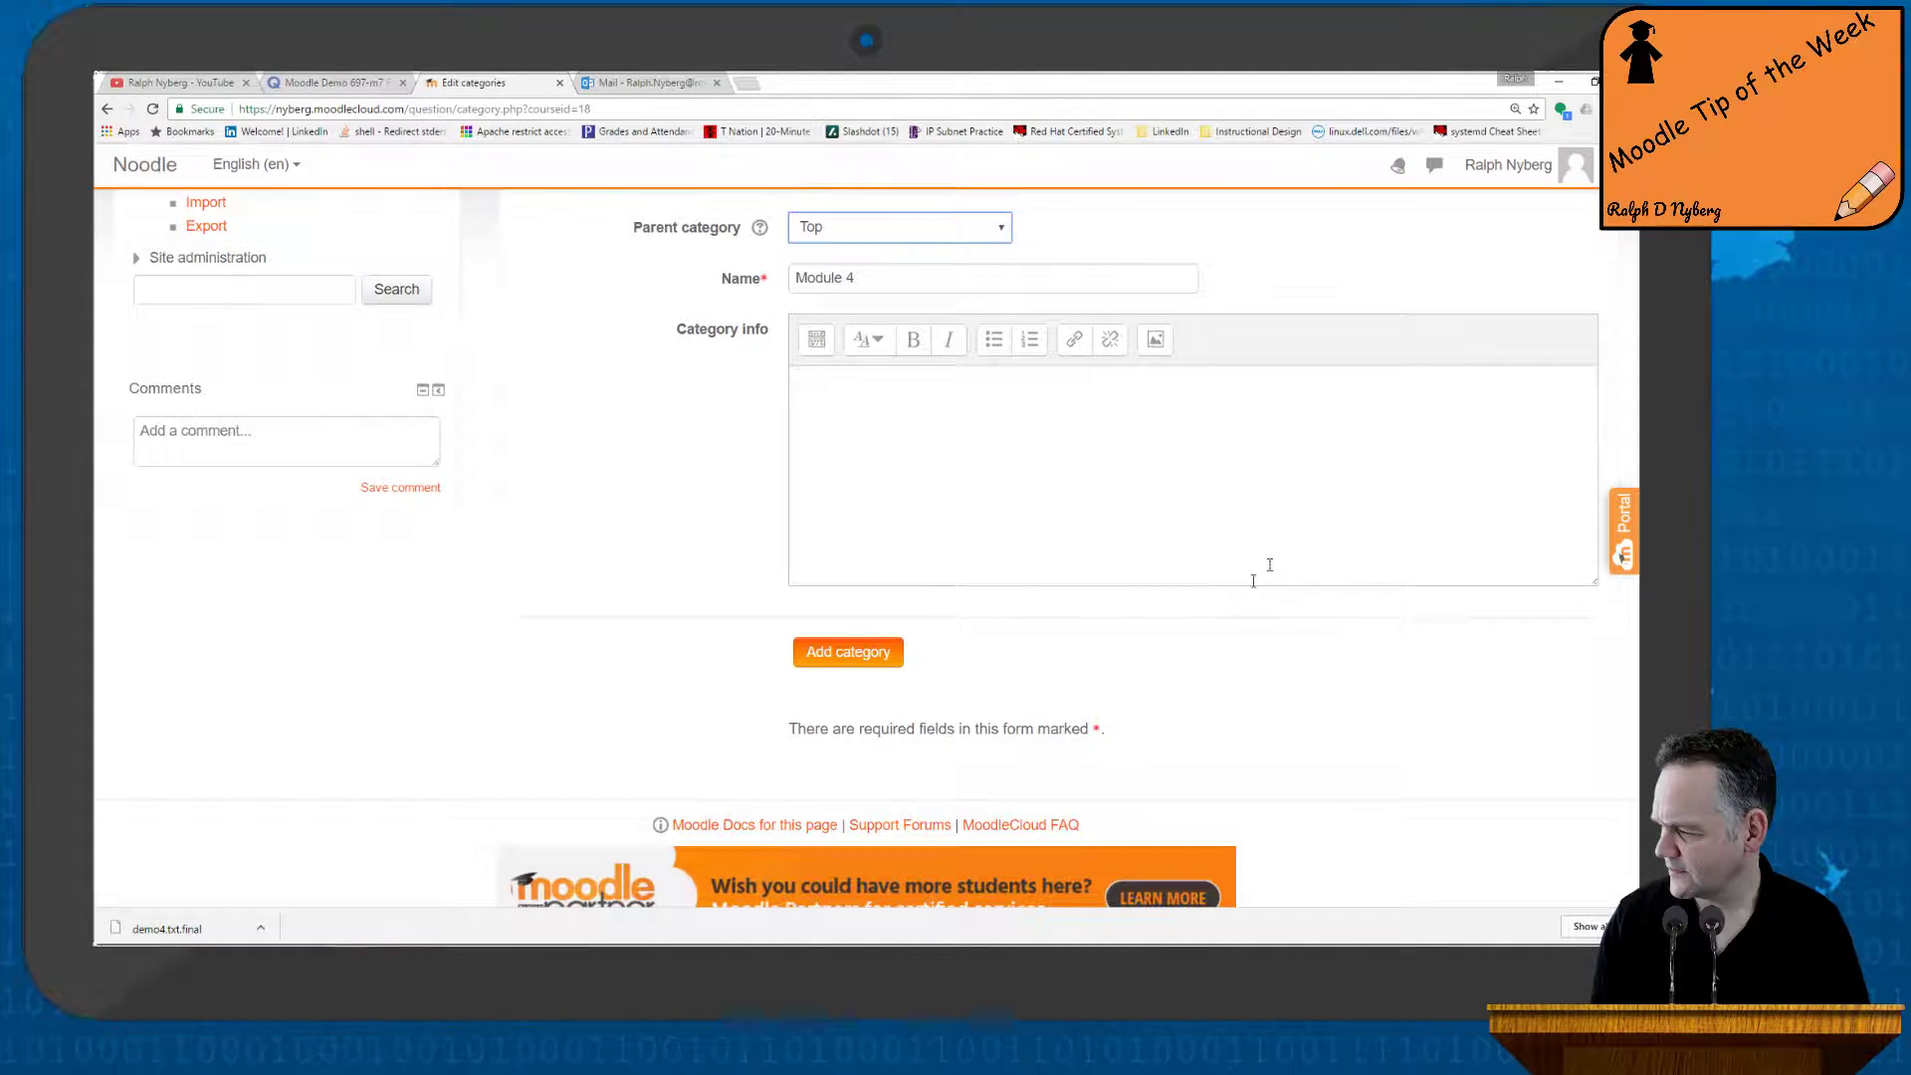
left_click(858, 654)
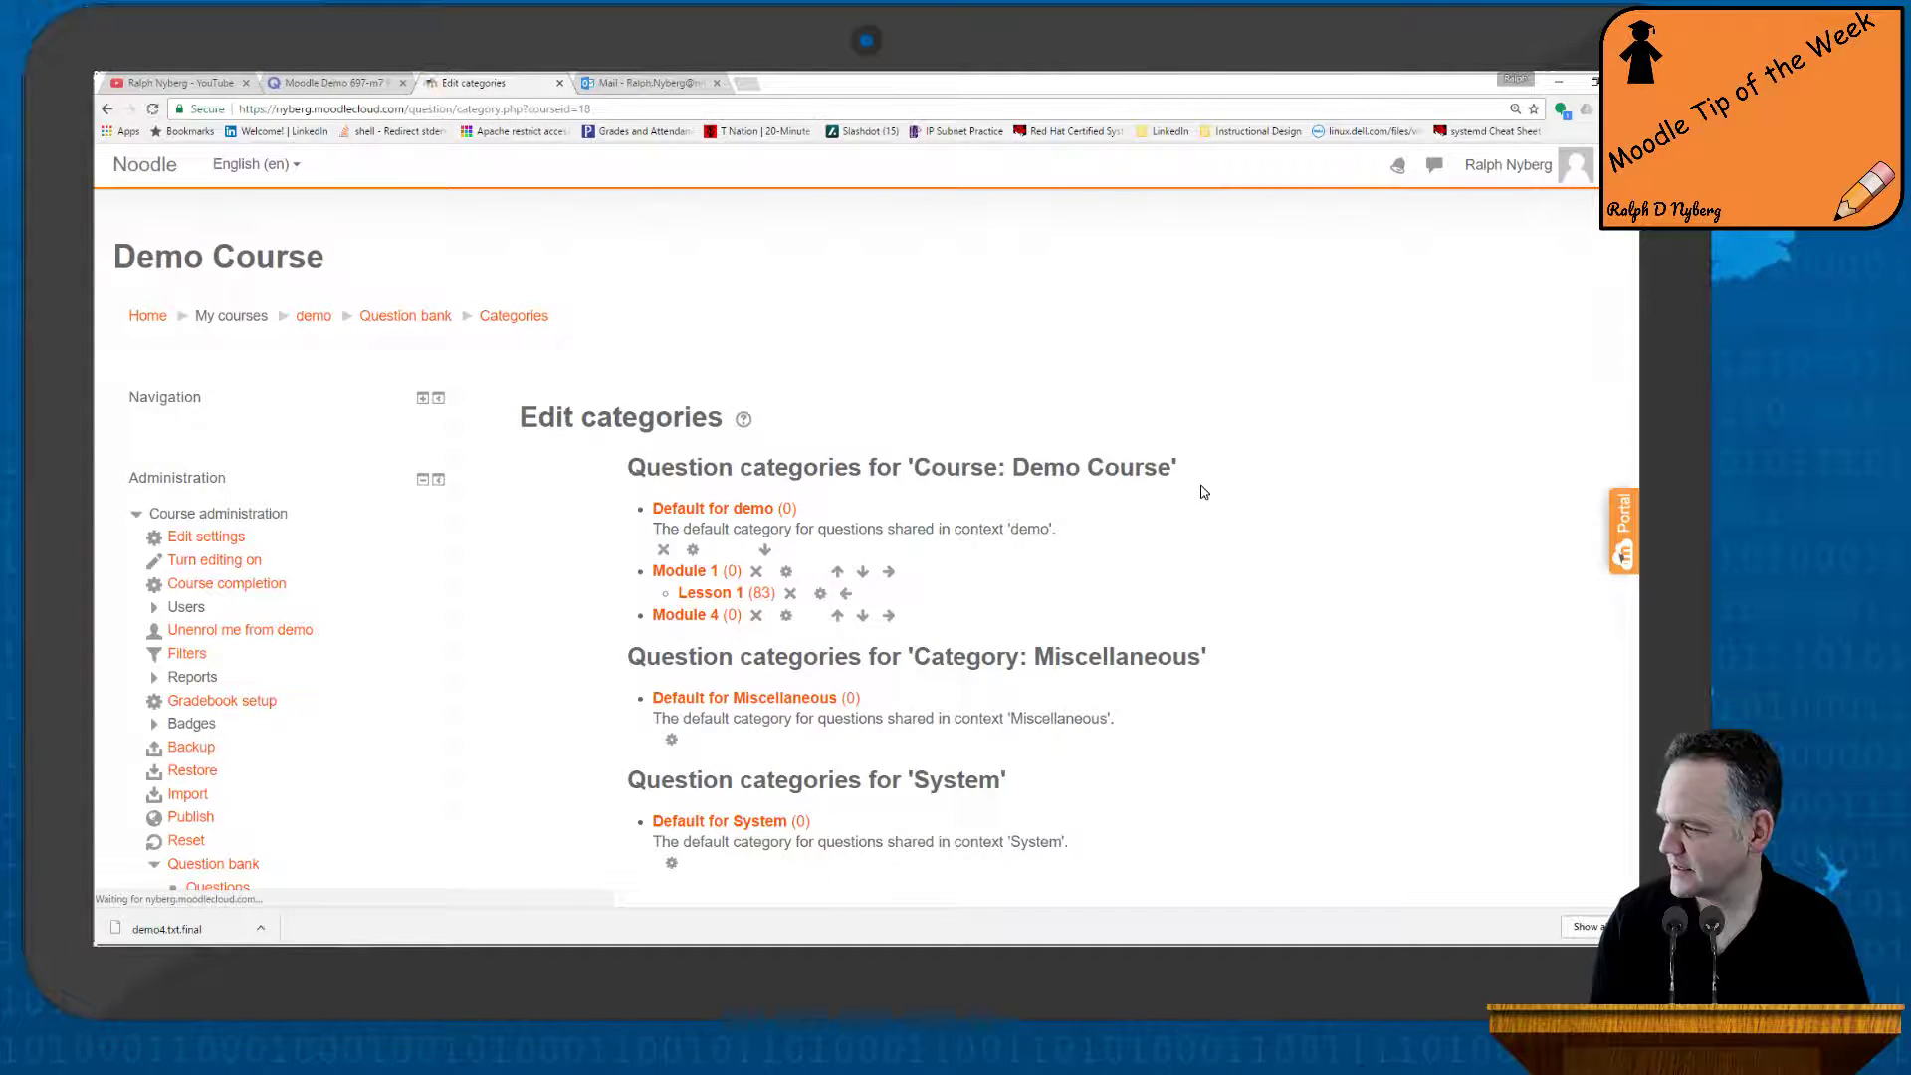
Add a question category named Lesson 4-1 under the parent category Module 4
scroll(1205, 492, "down", 2)
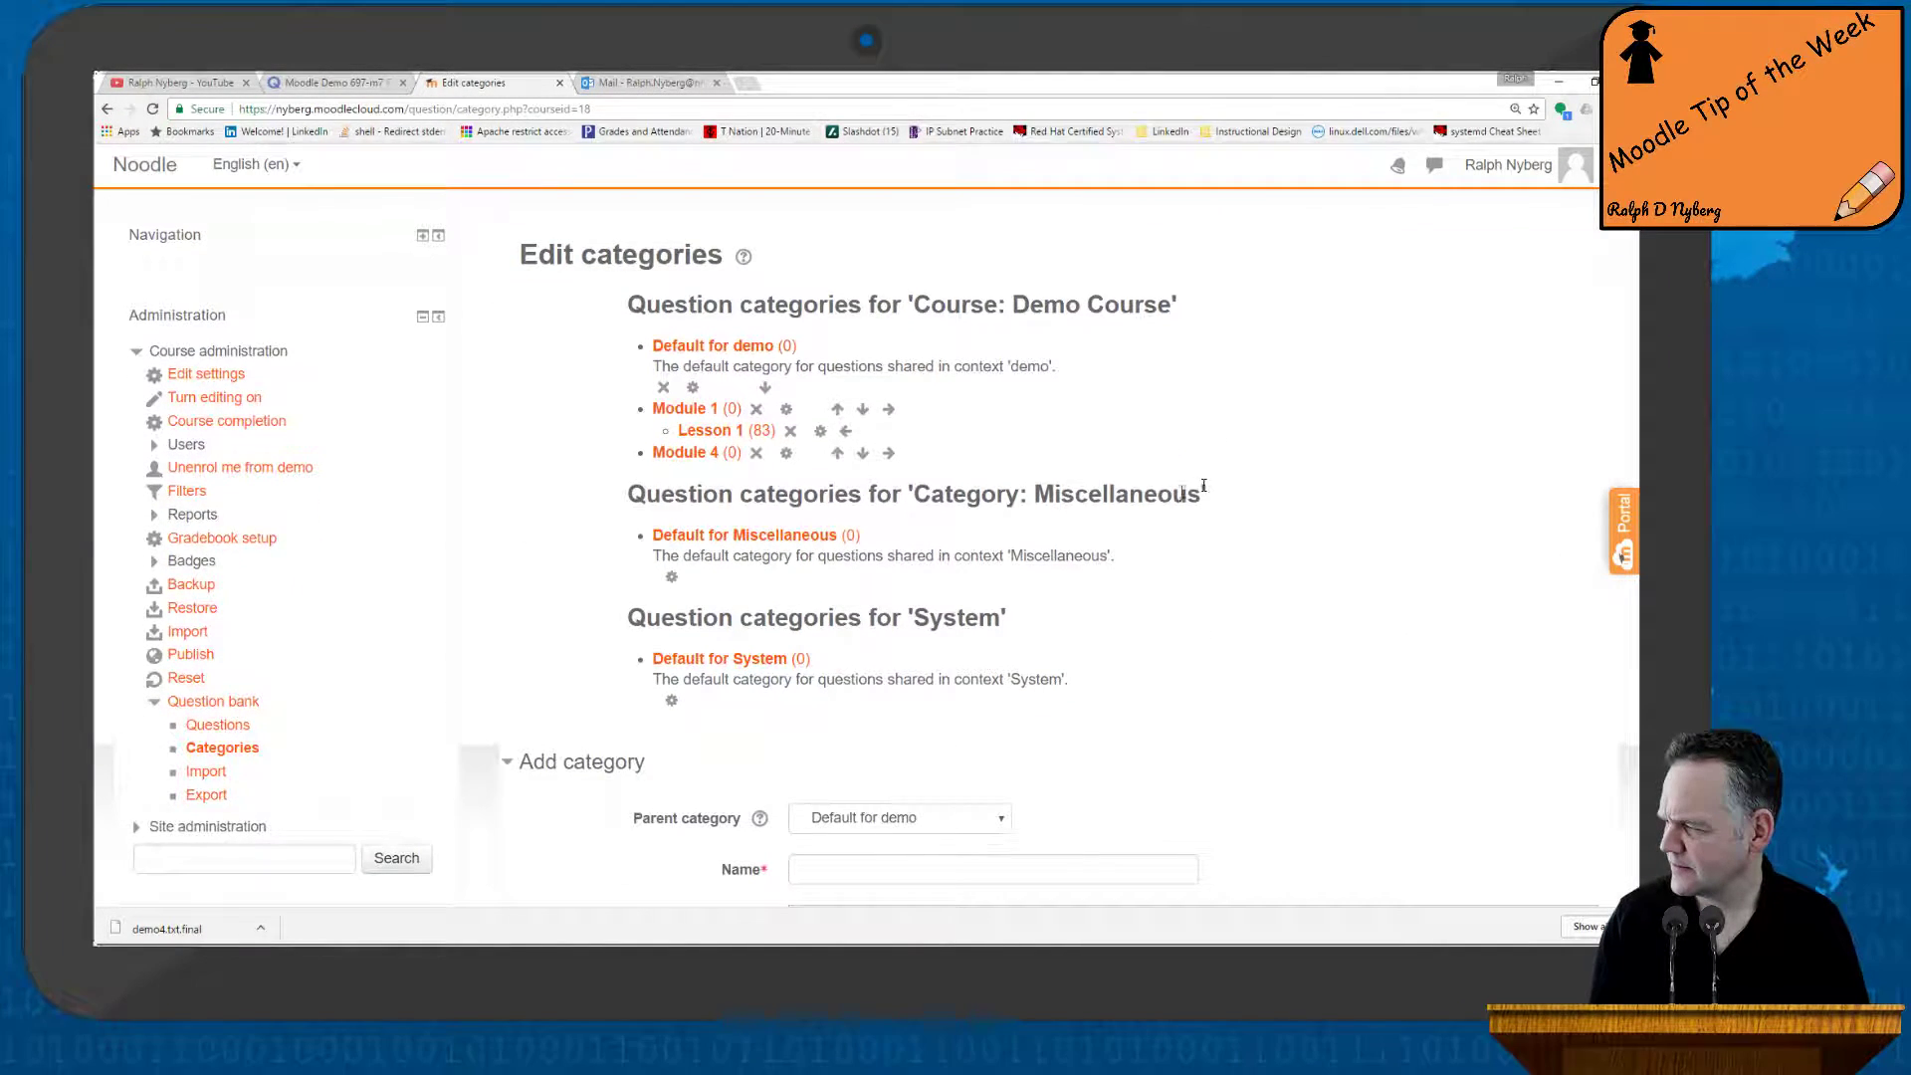
scroll(1066, 589, "down", 2)
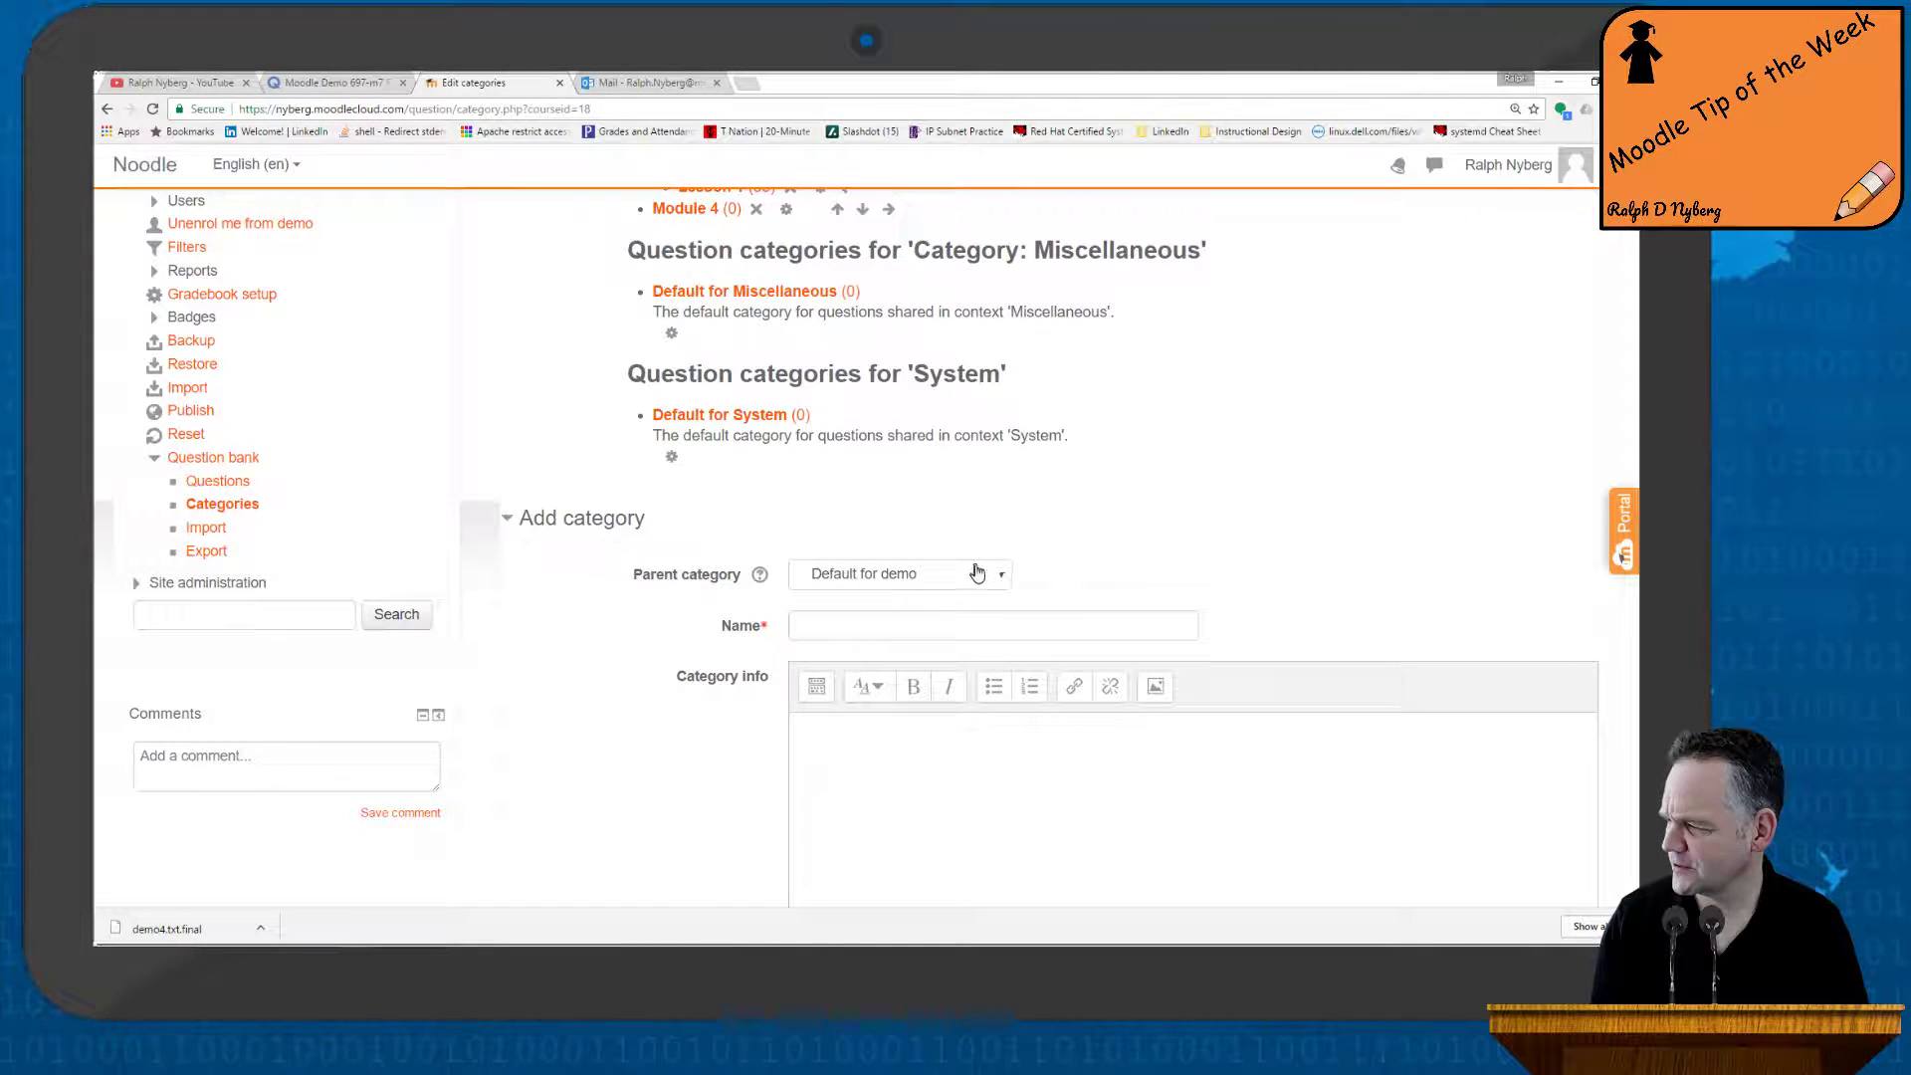
left_click(1003, 579)
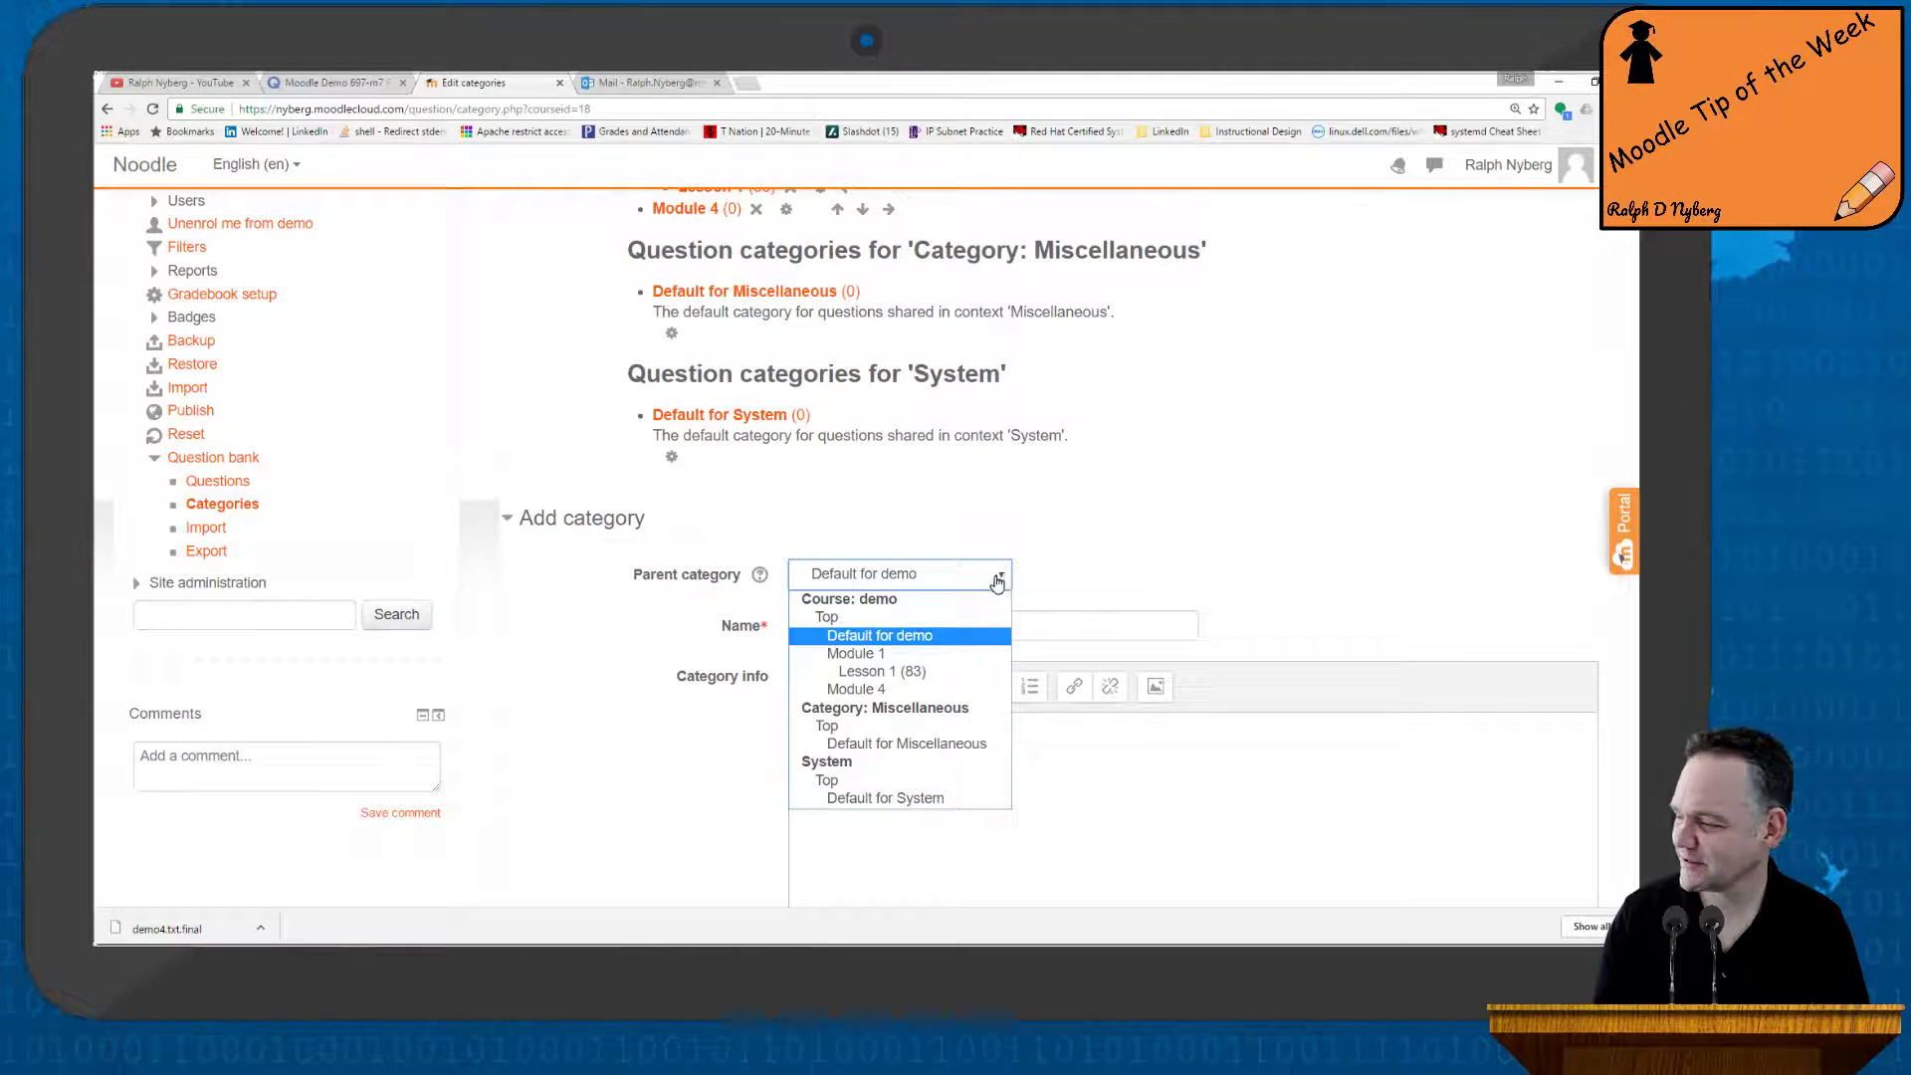
left_click(852, 691)
left_click(818, 627)
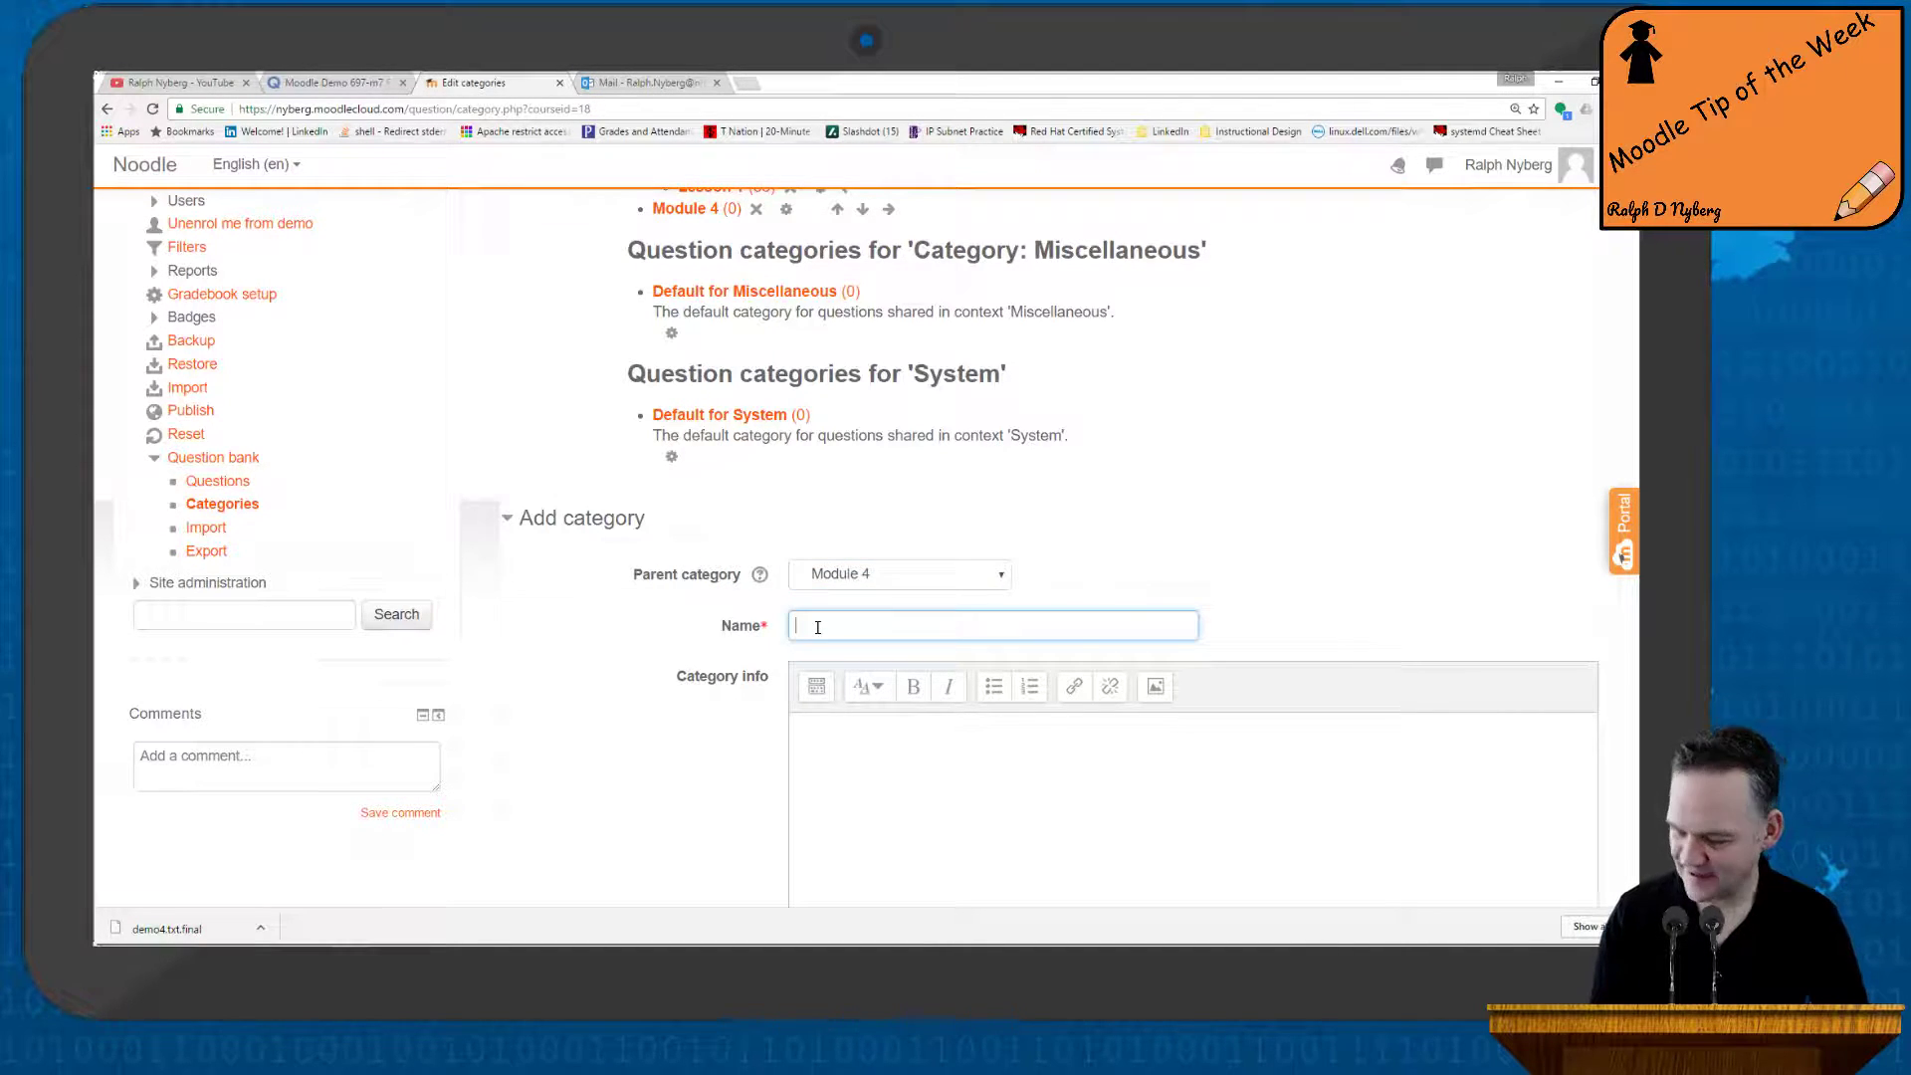
type("Lesson 1")
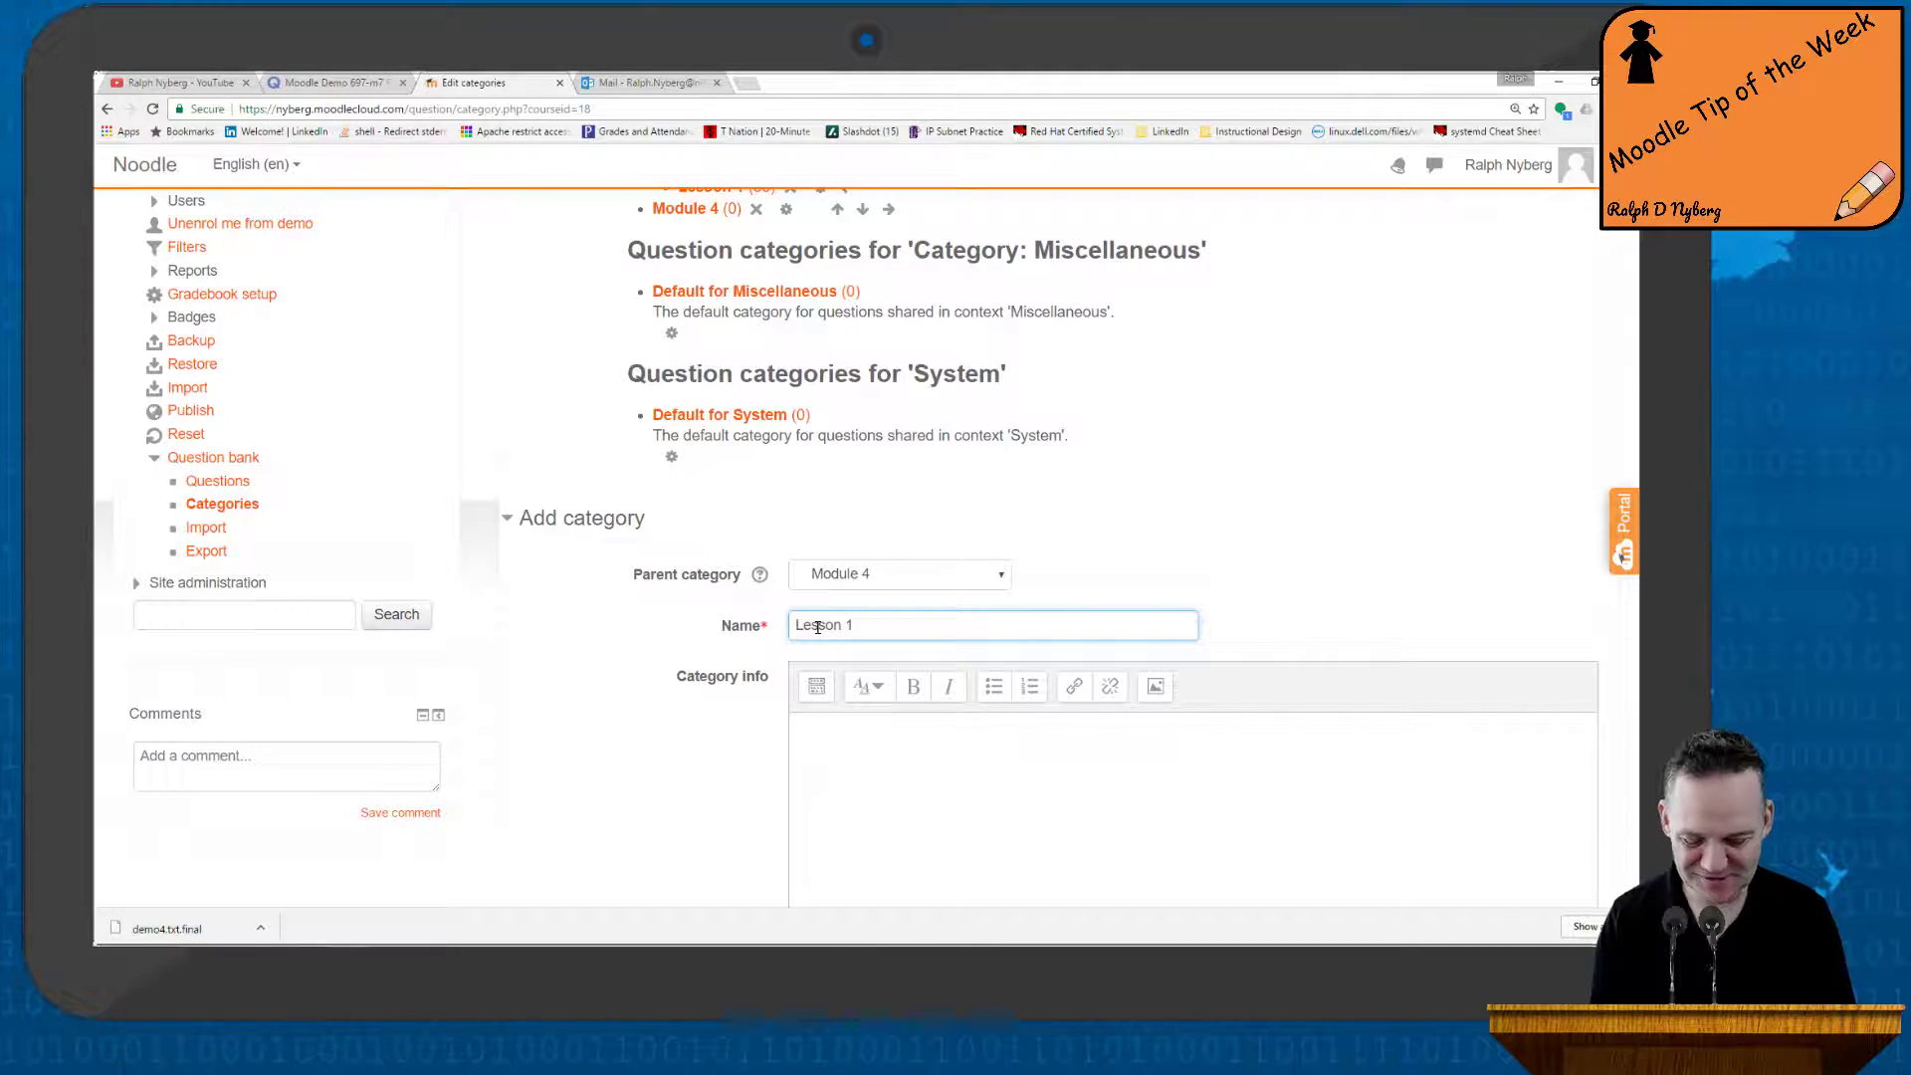
key("BackSpace")
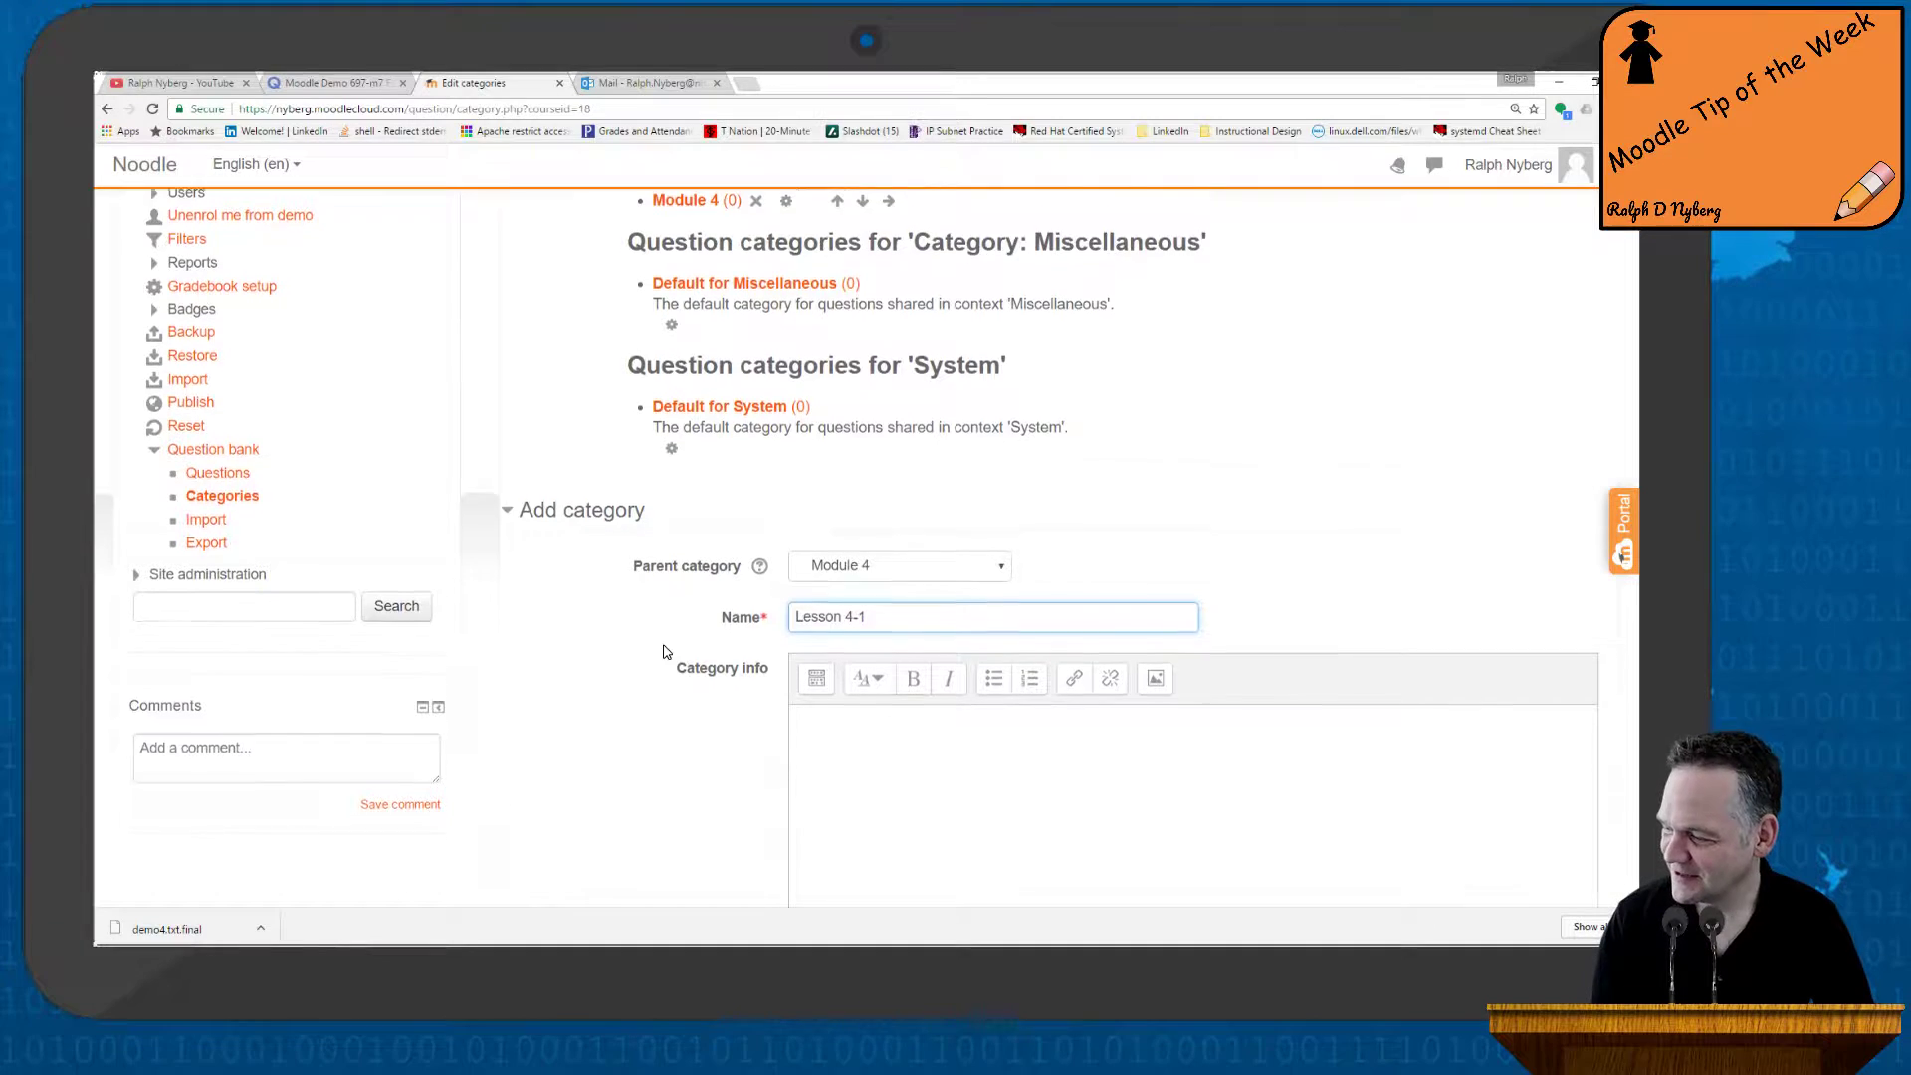
scroll(716, 707, "down", 2)
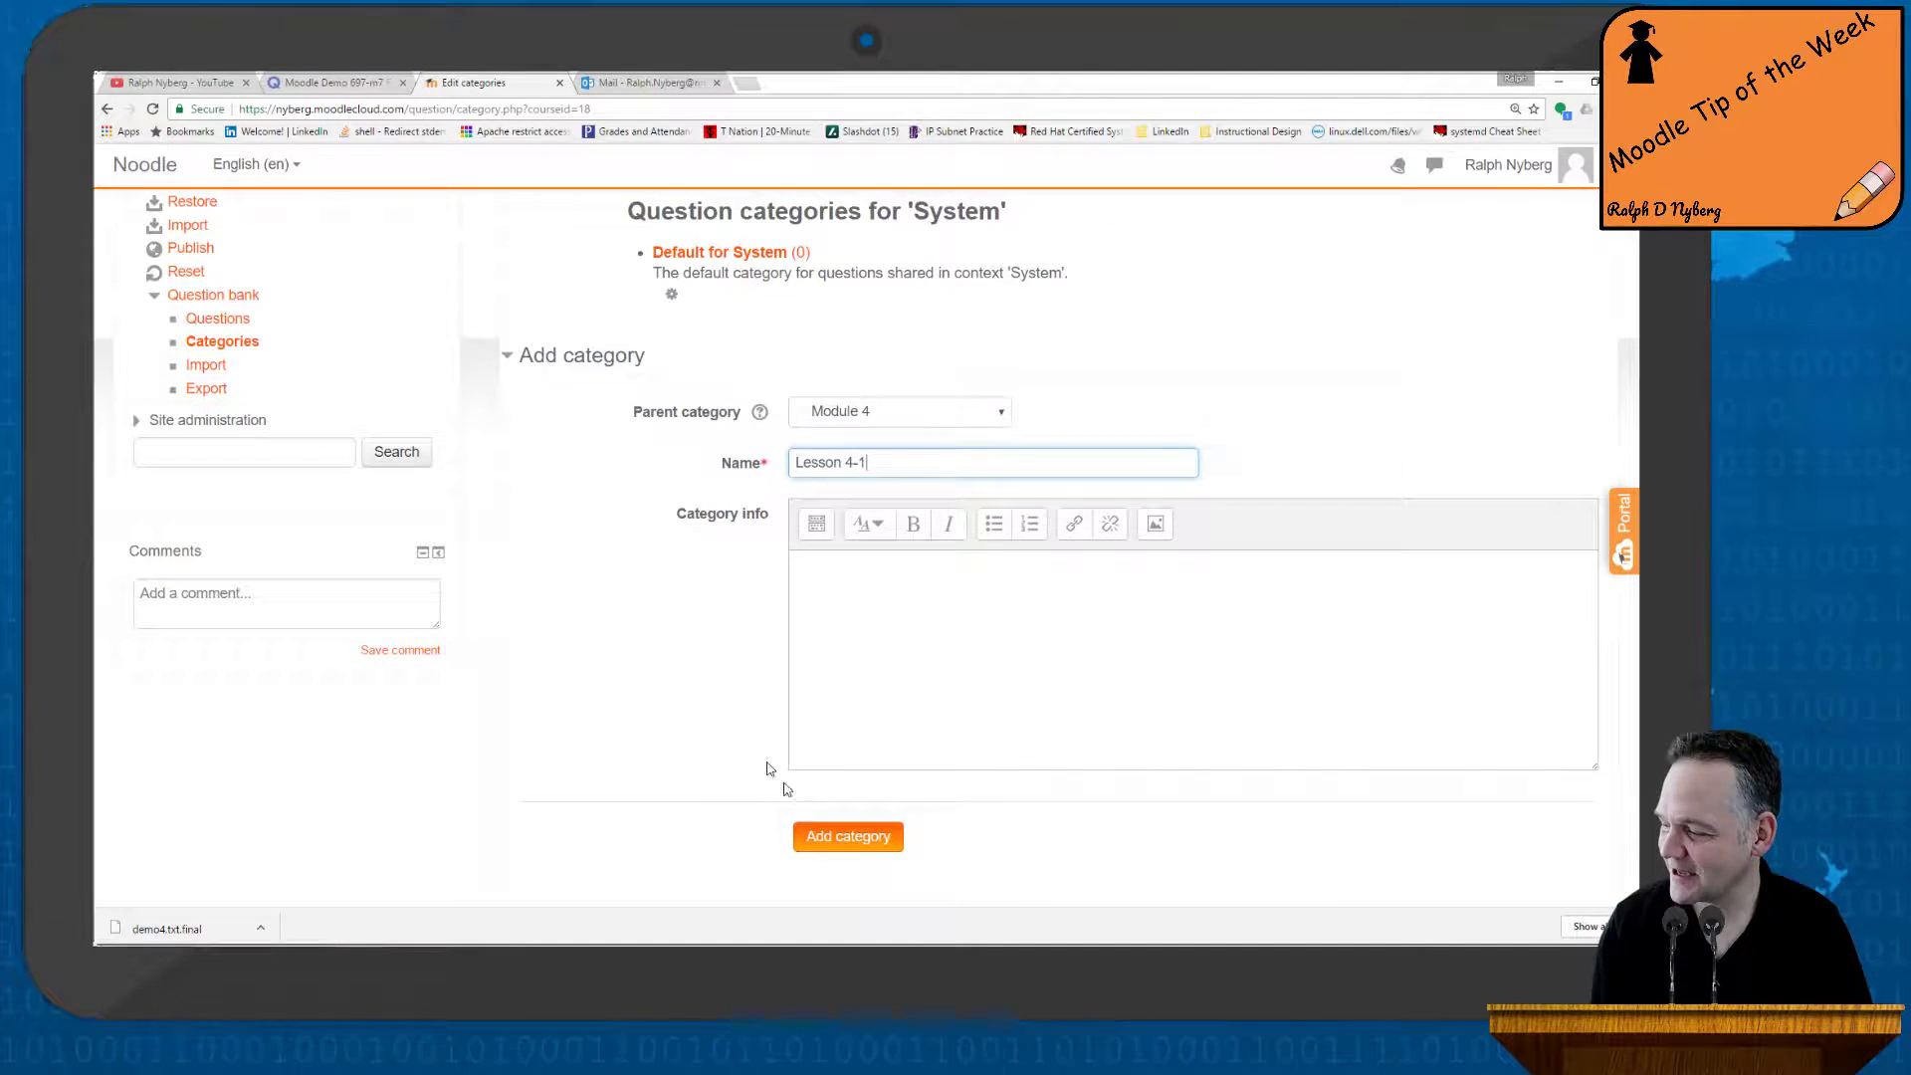
left_click(858, 839)
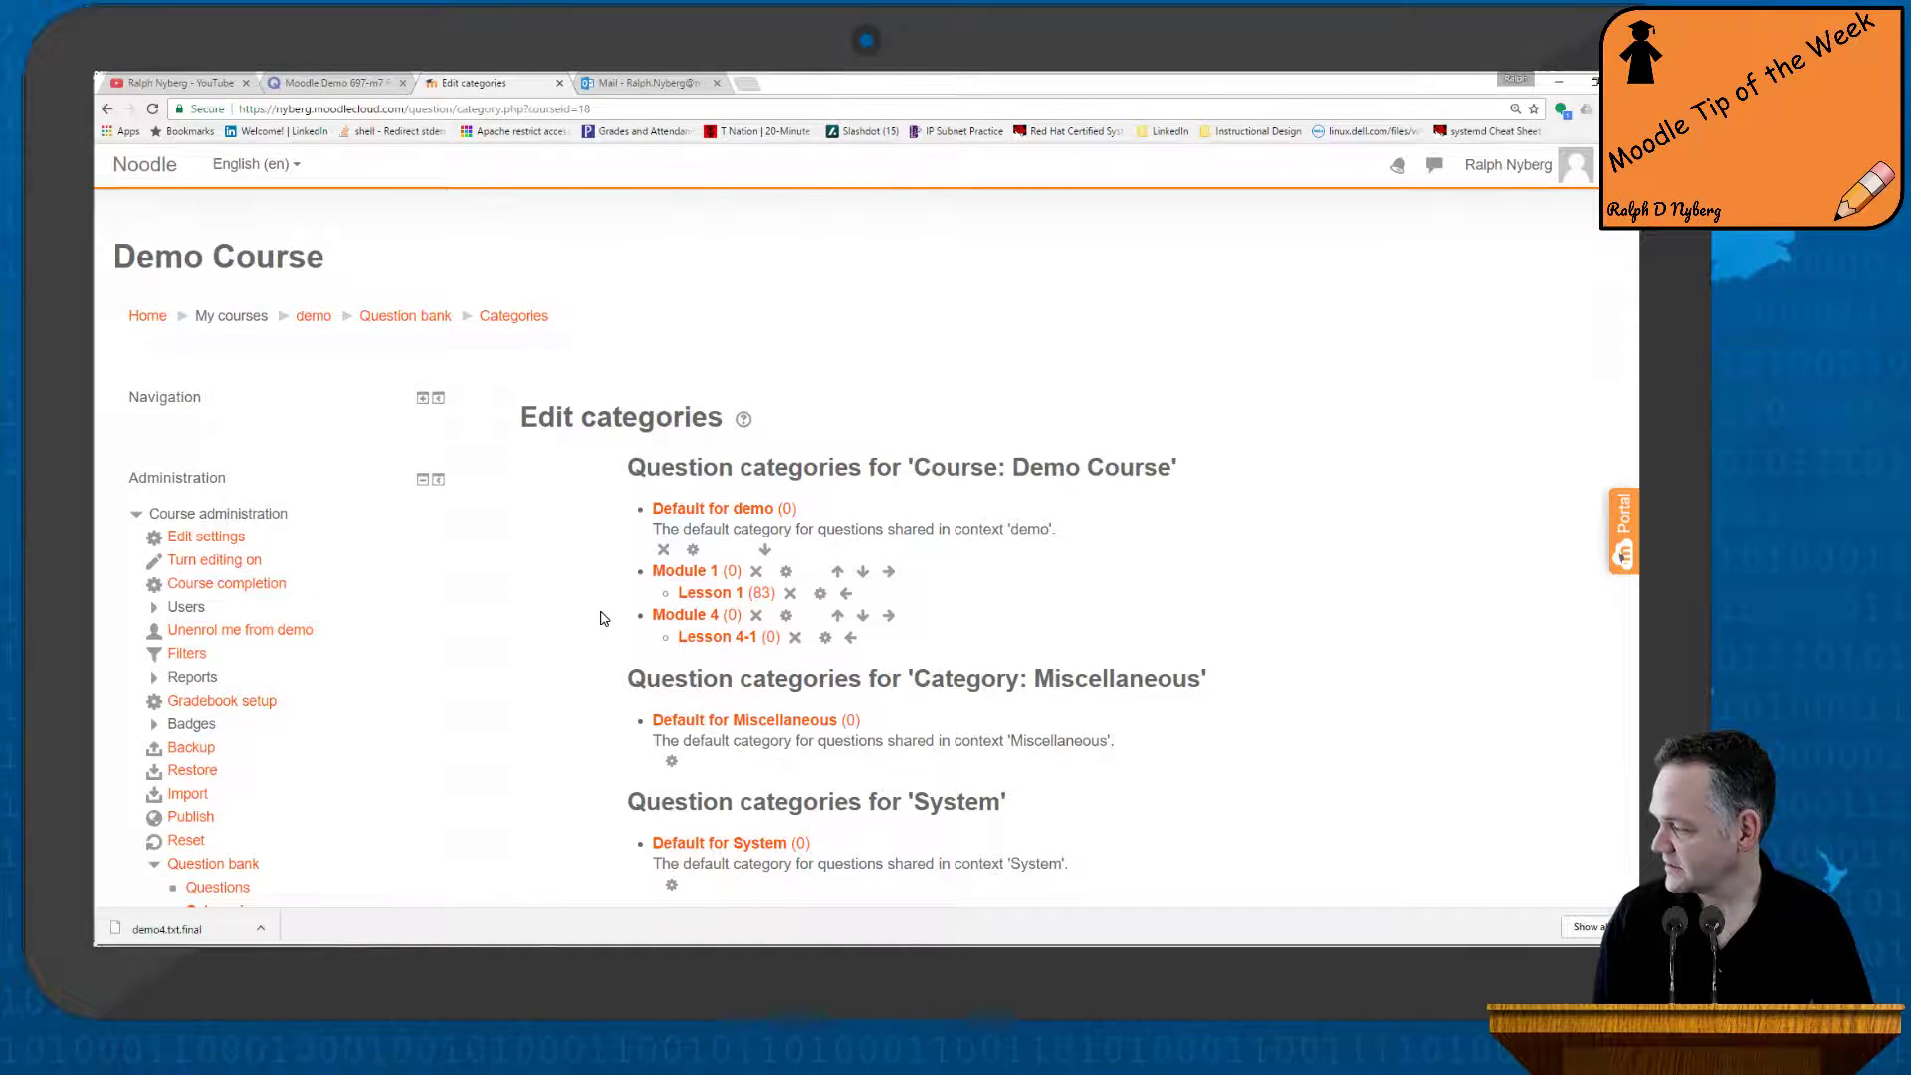
Open the question bank's import page and set the file format to Gift format and the import category to Lesson 4-1
scroll(598, 622, "down", 2)
left_click(206, 772)
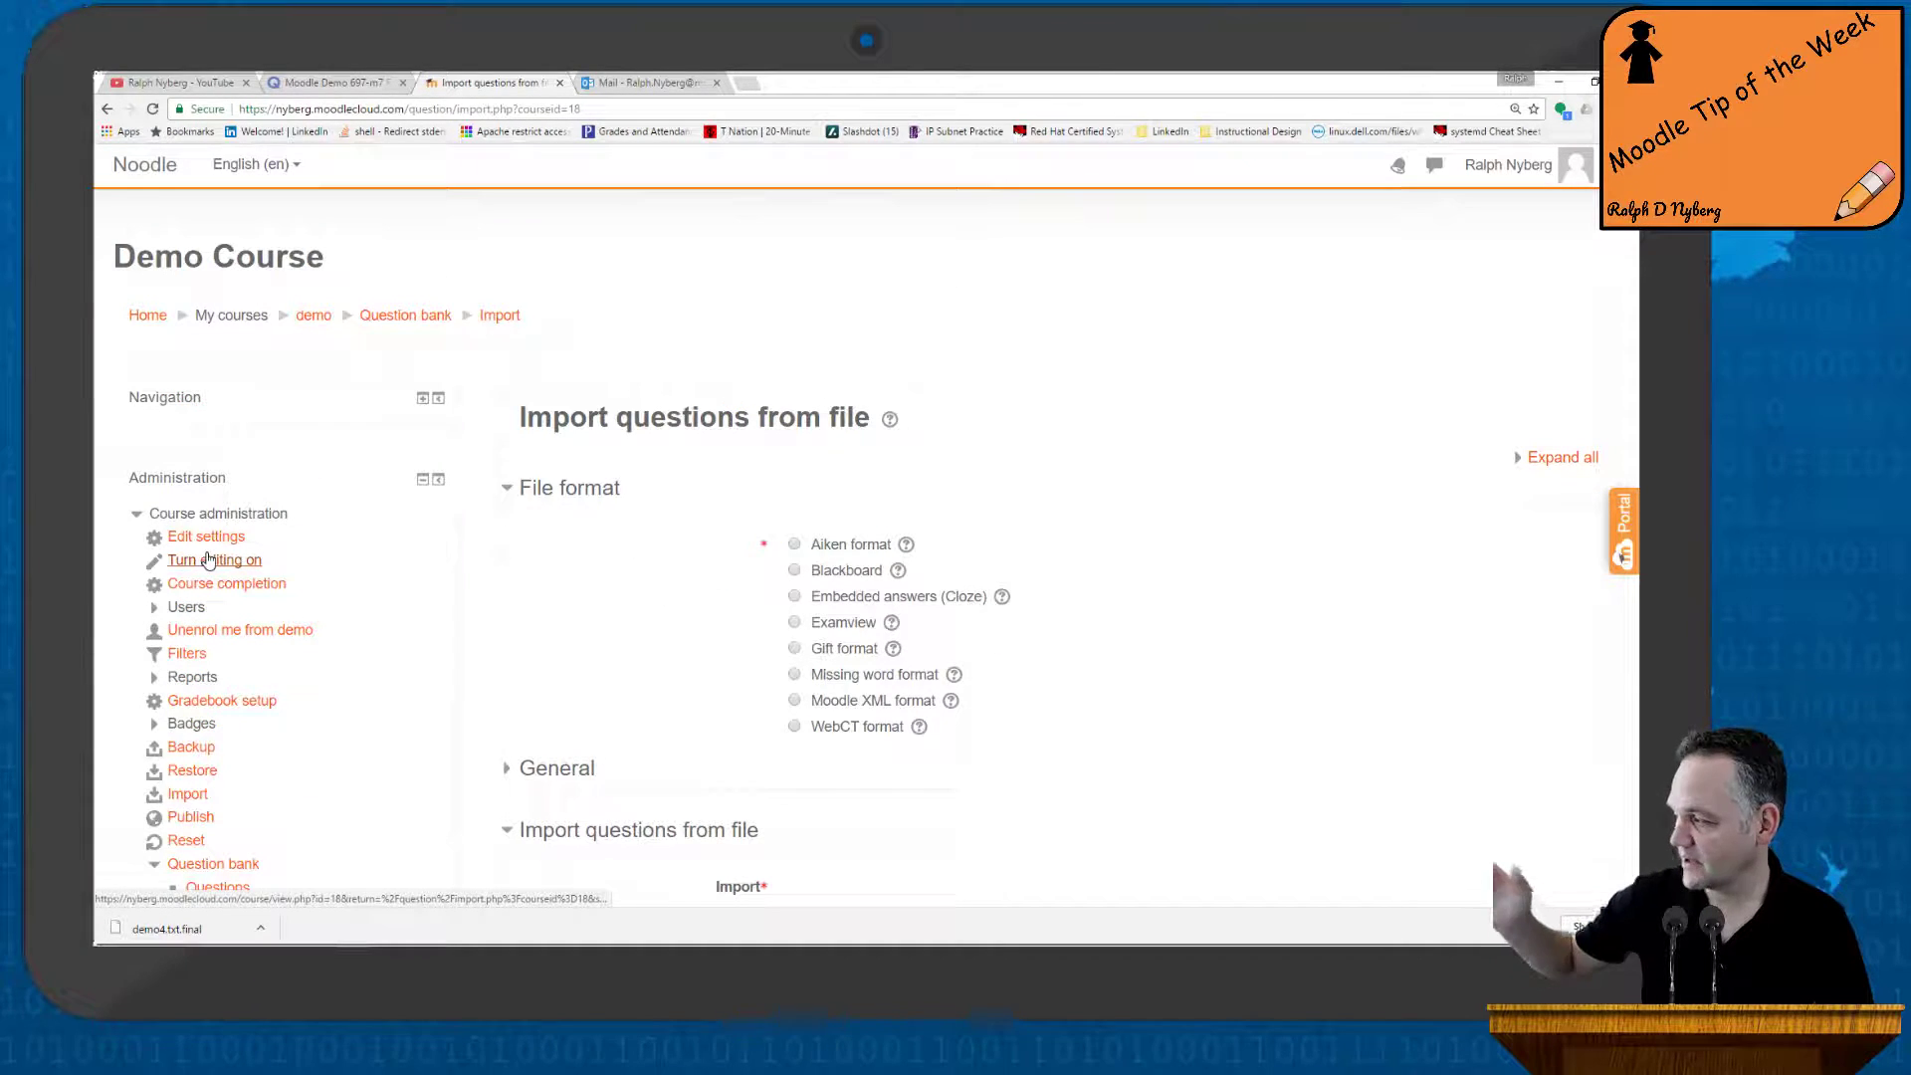
scroll(233, 621, "down", 3)
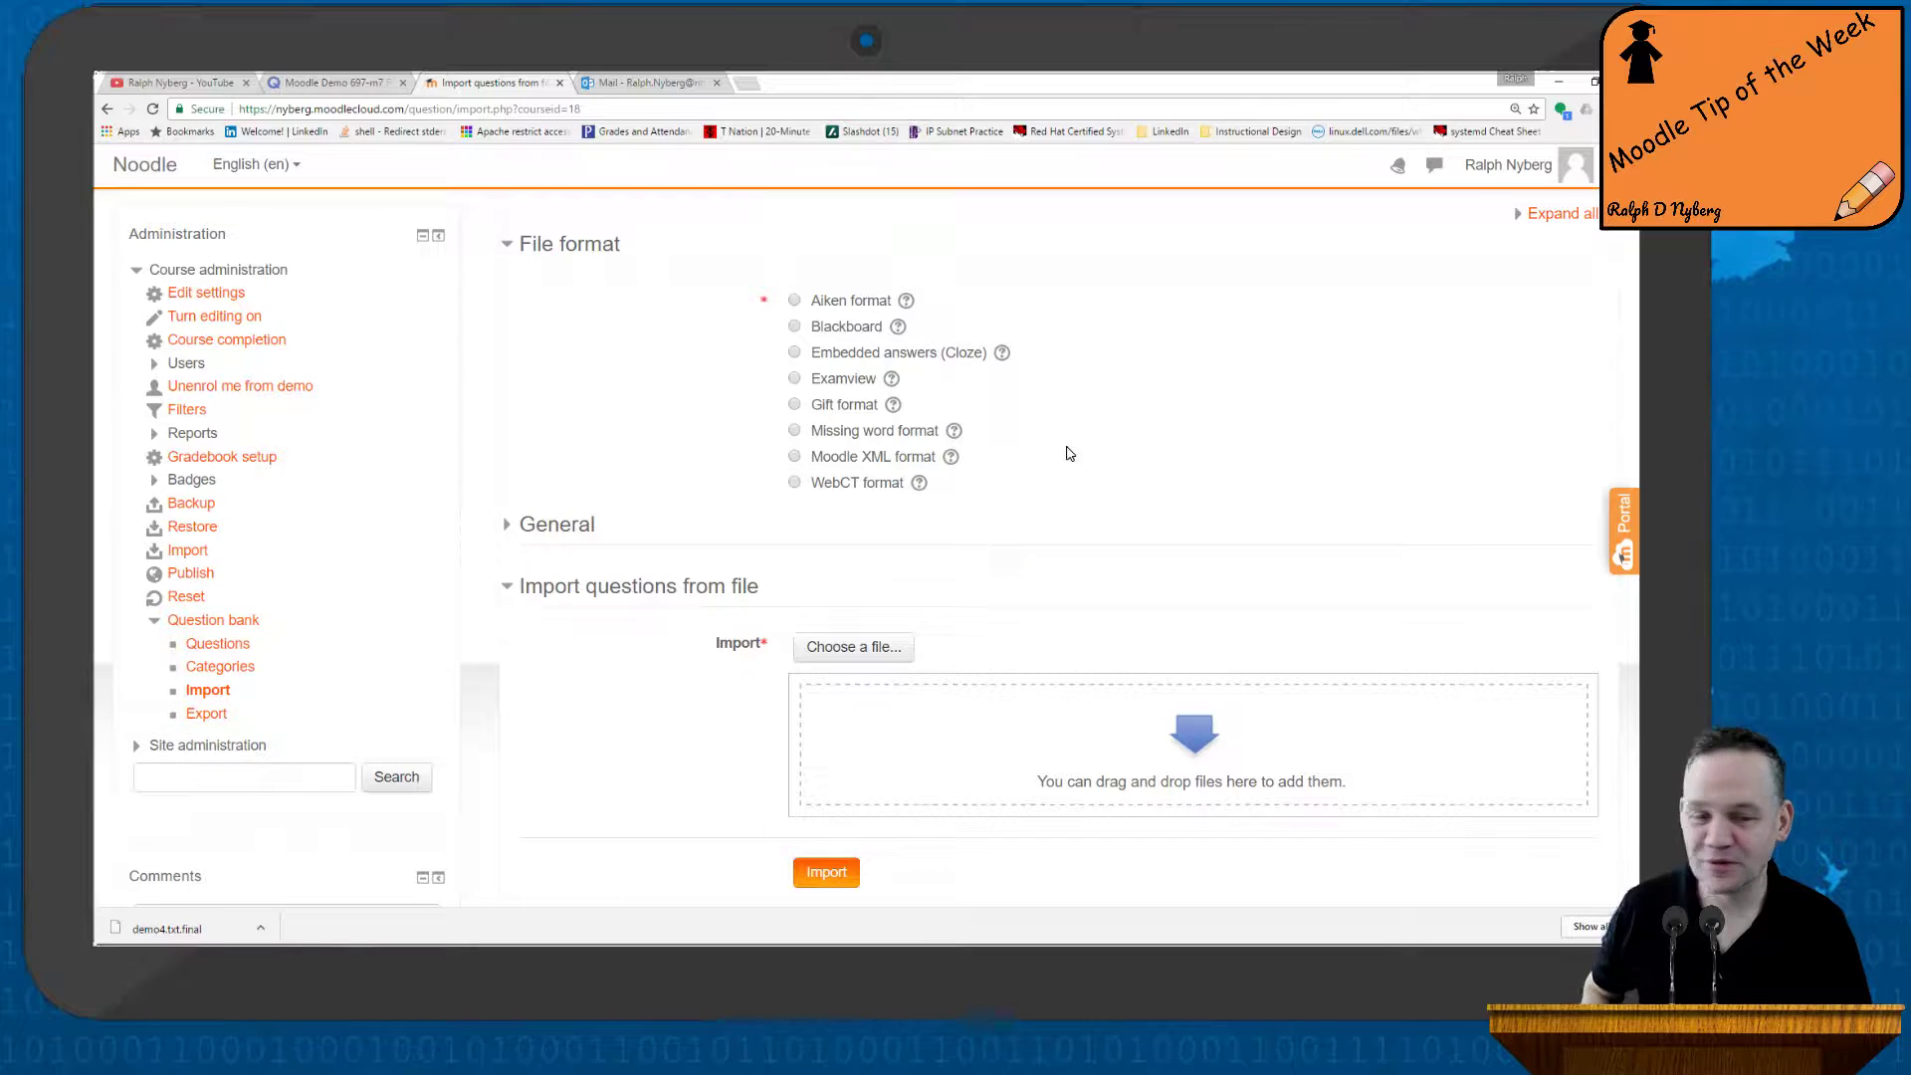
left_click(795, 405)
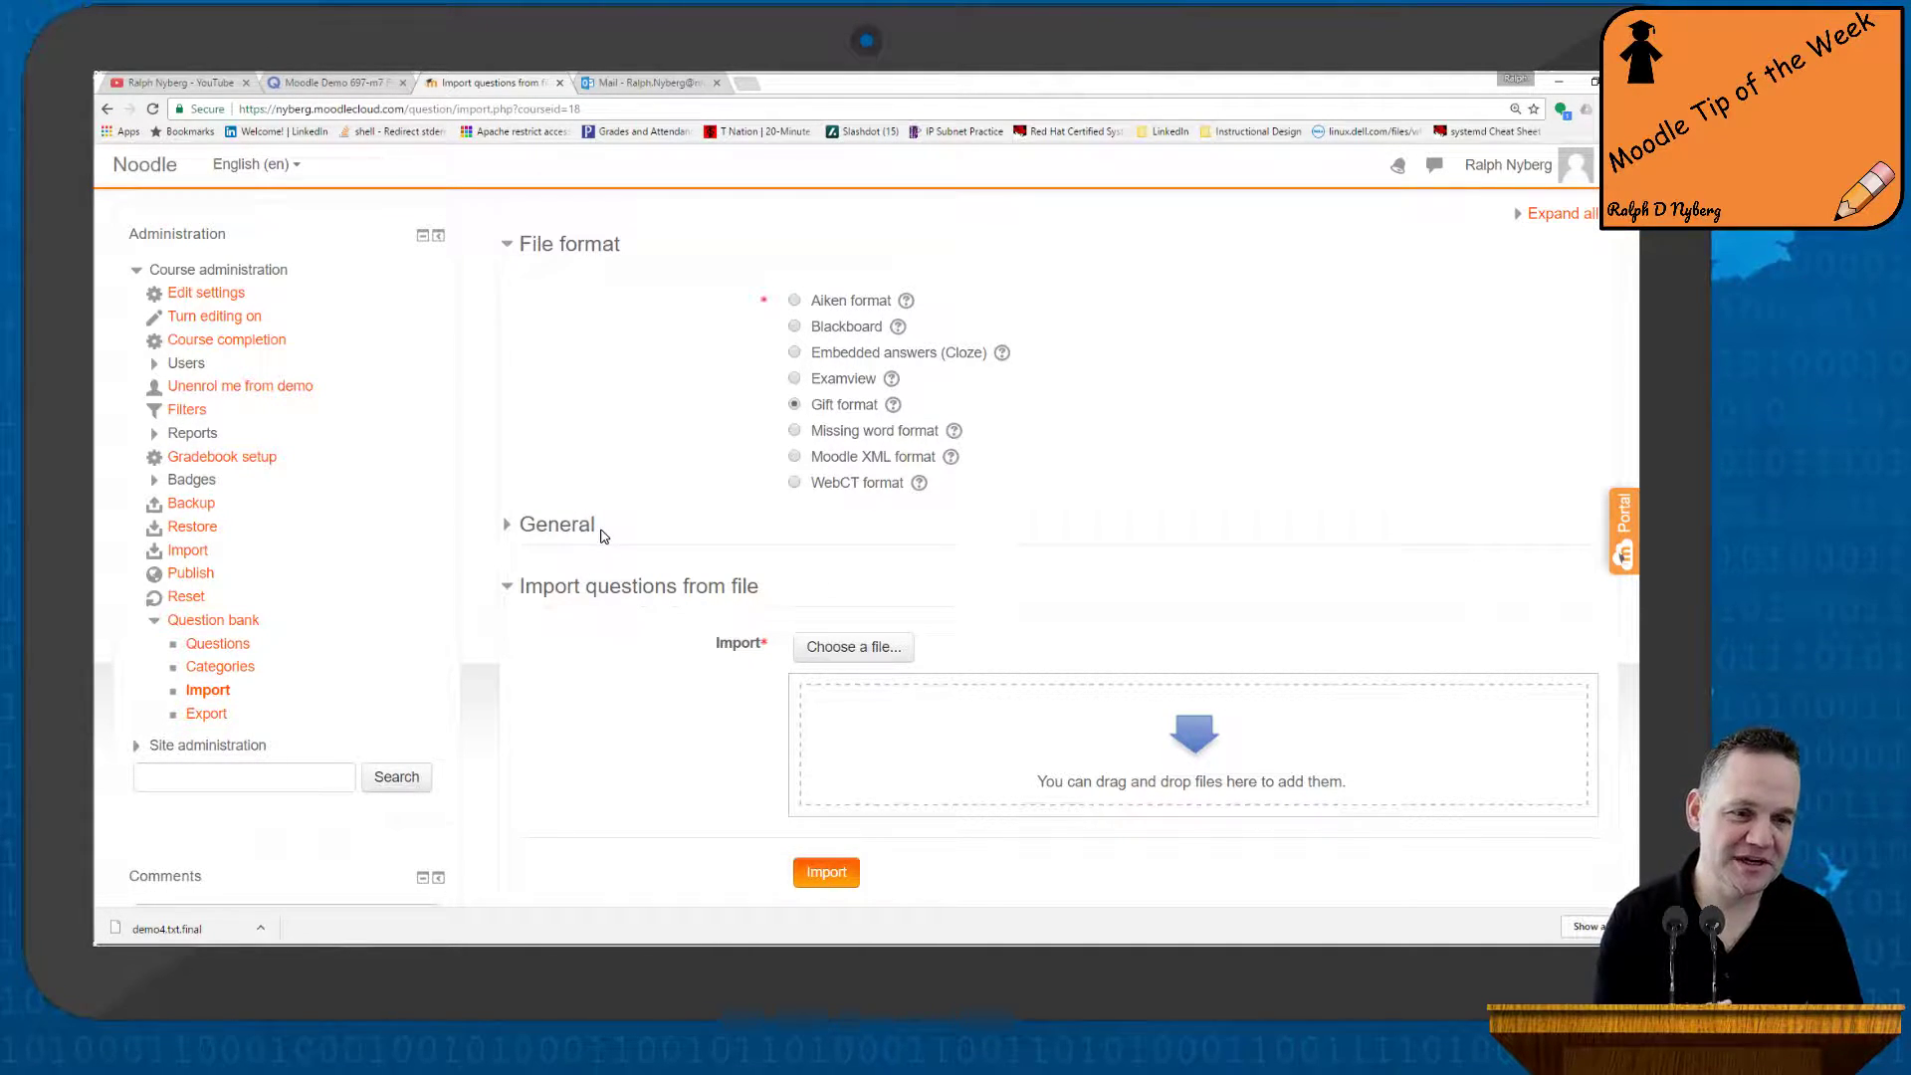
left_click(528, 529)
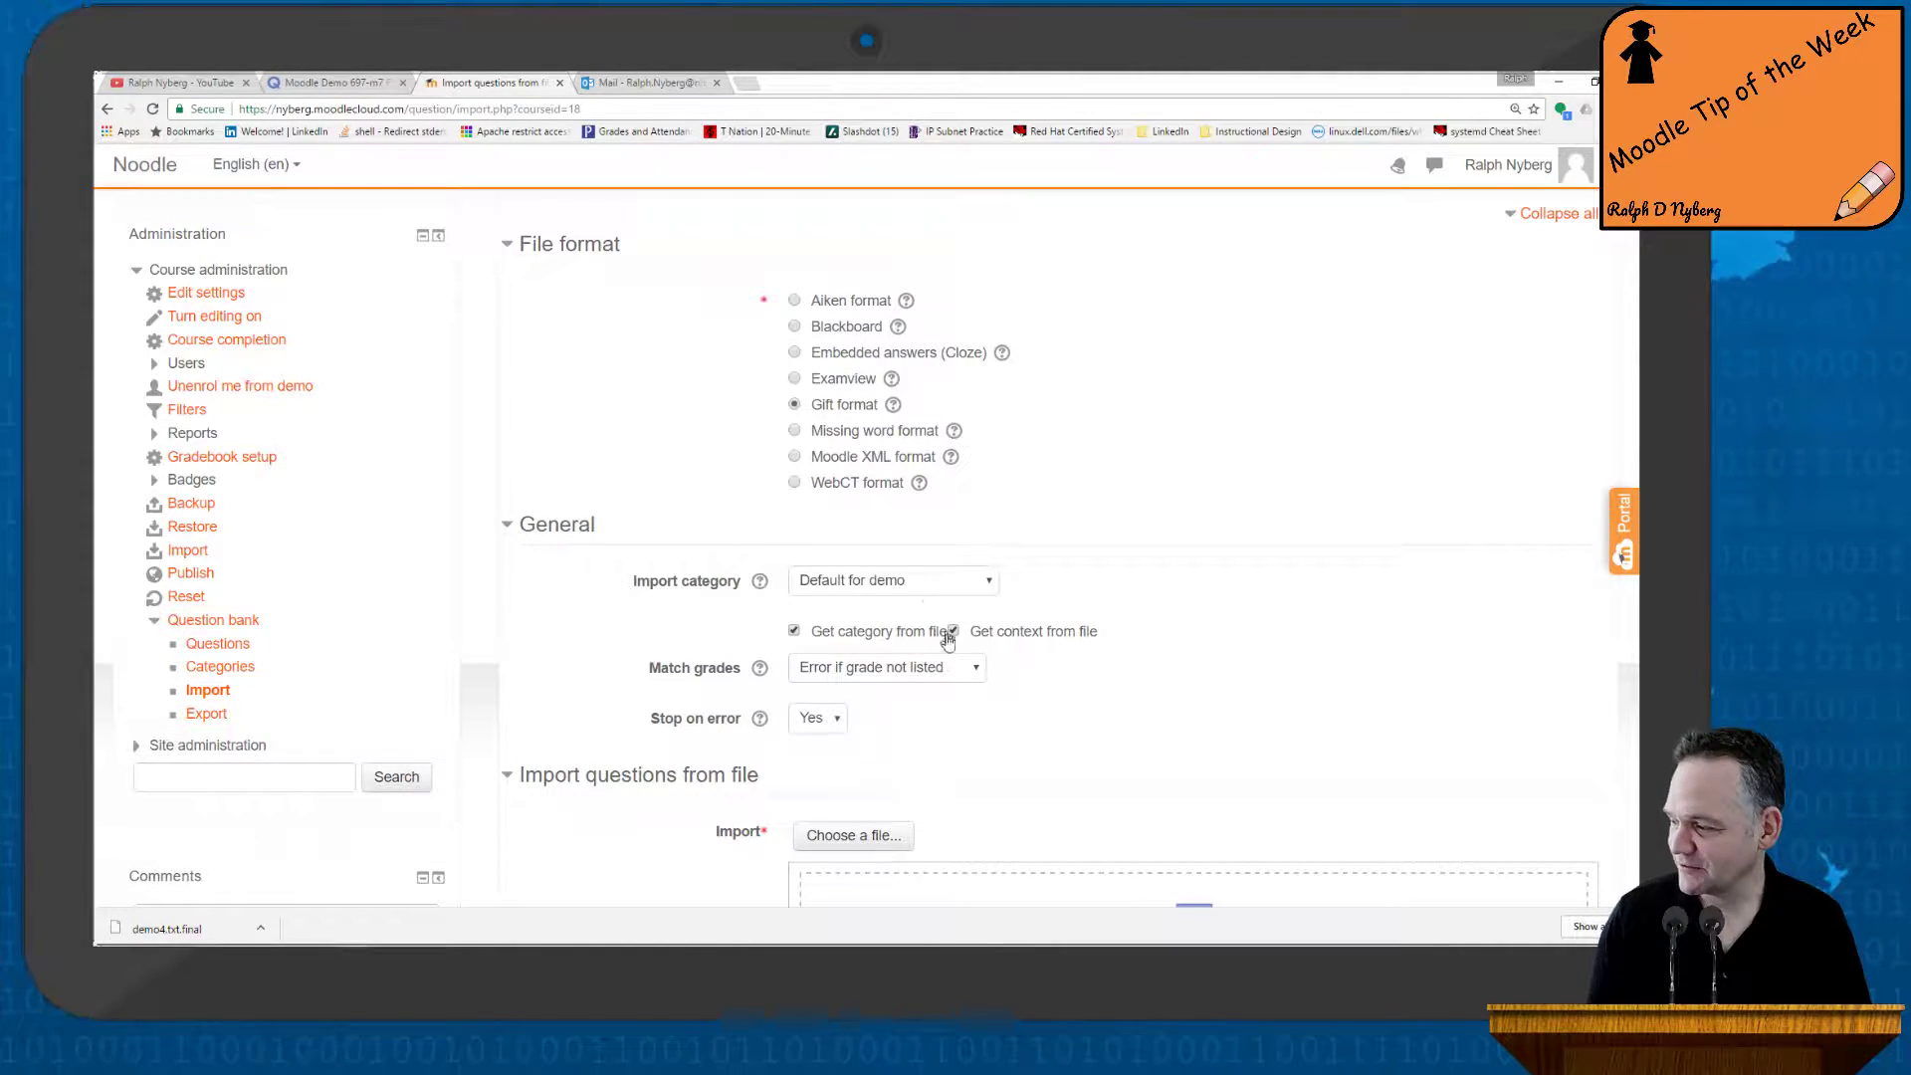
left_click(989, 587)
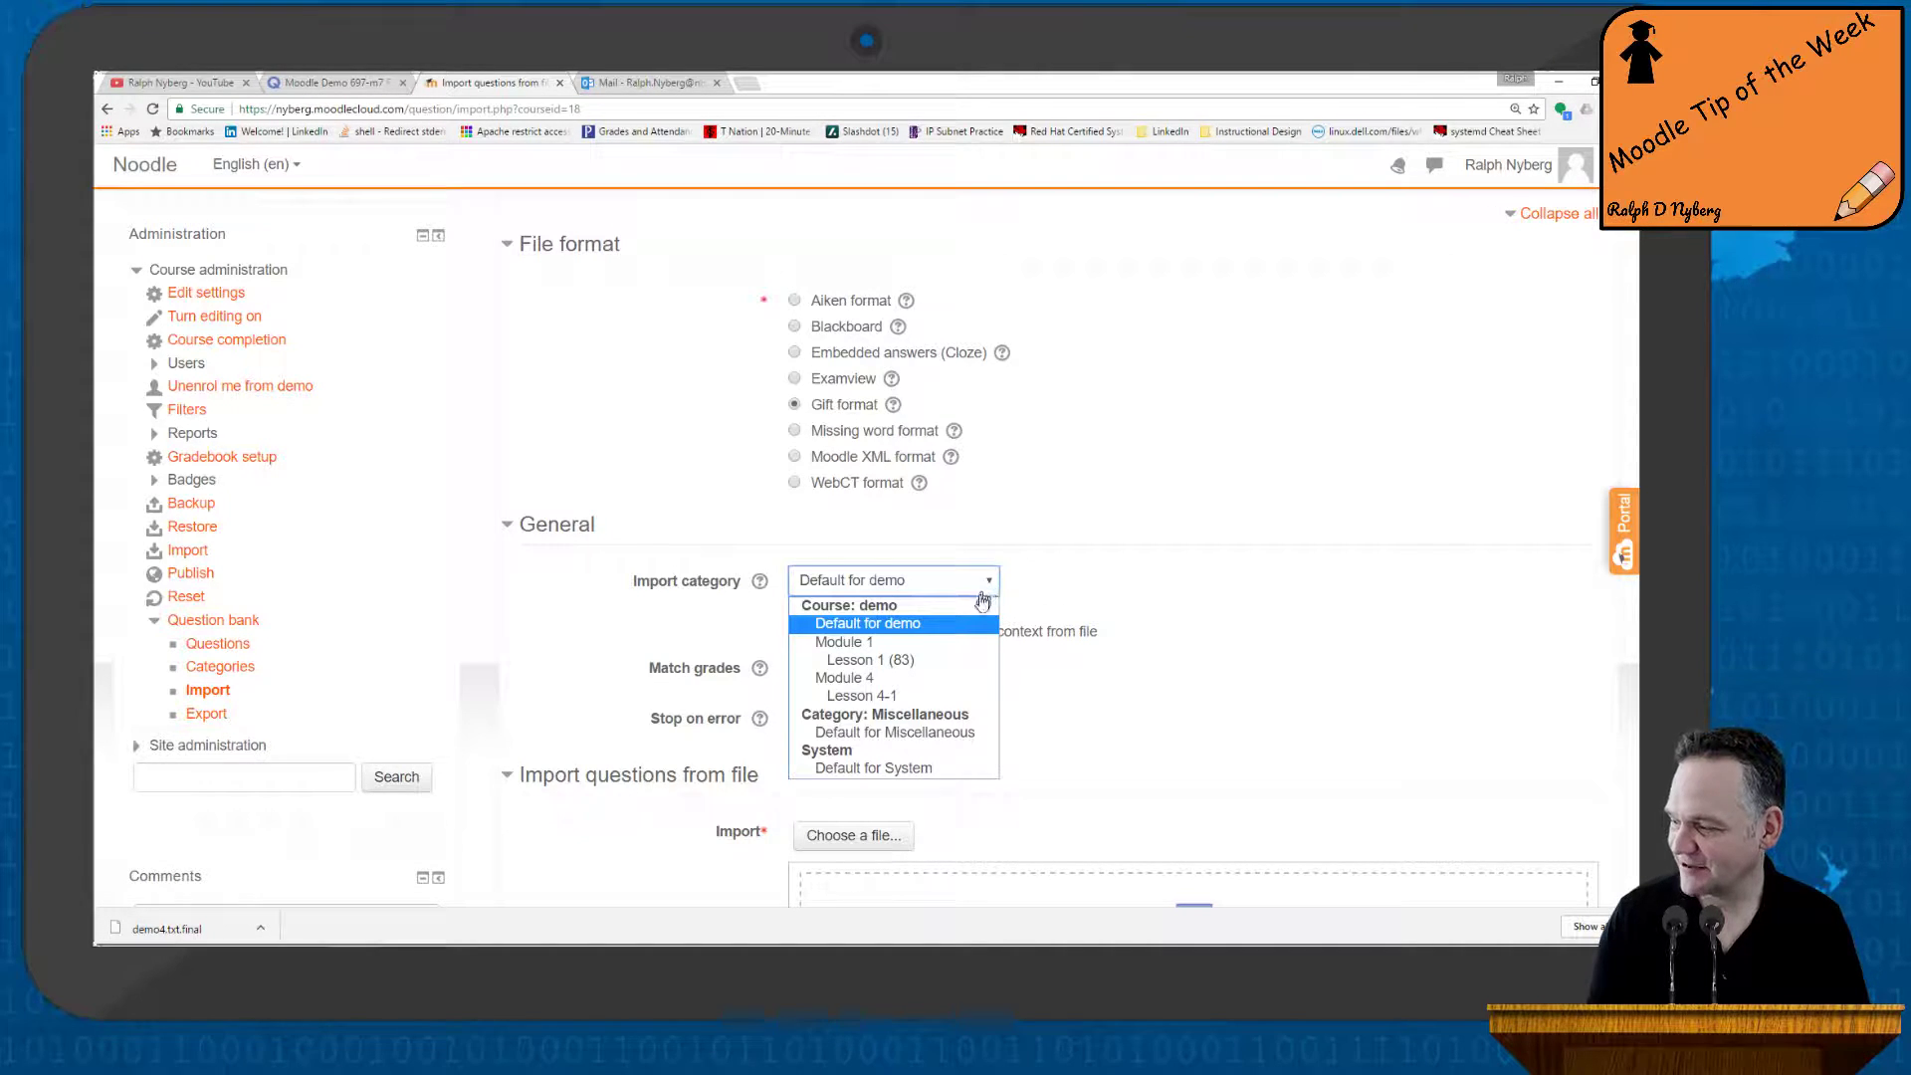
left_click(945, 695)
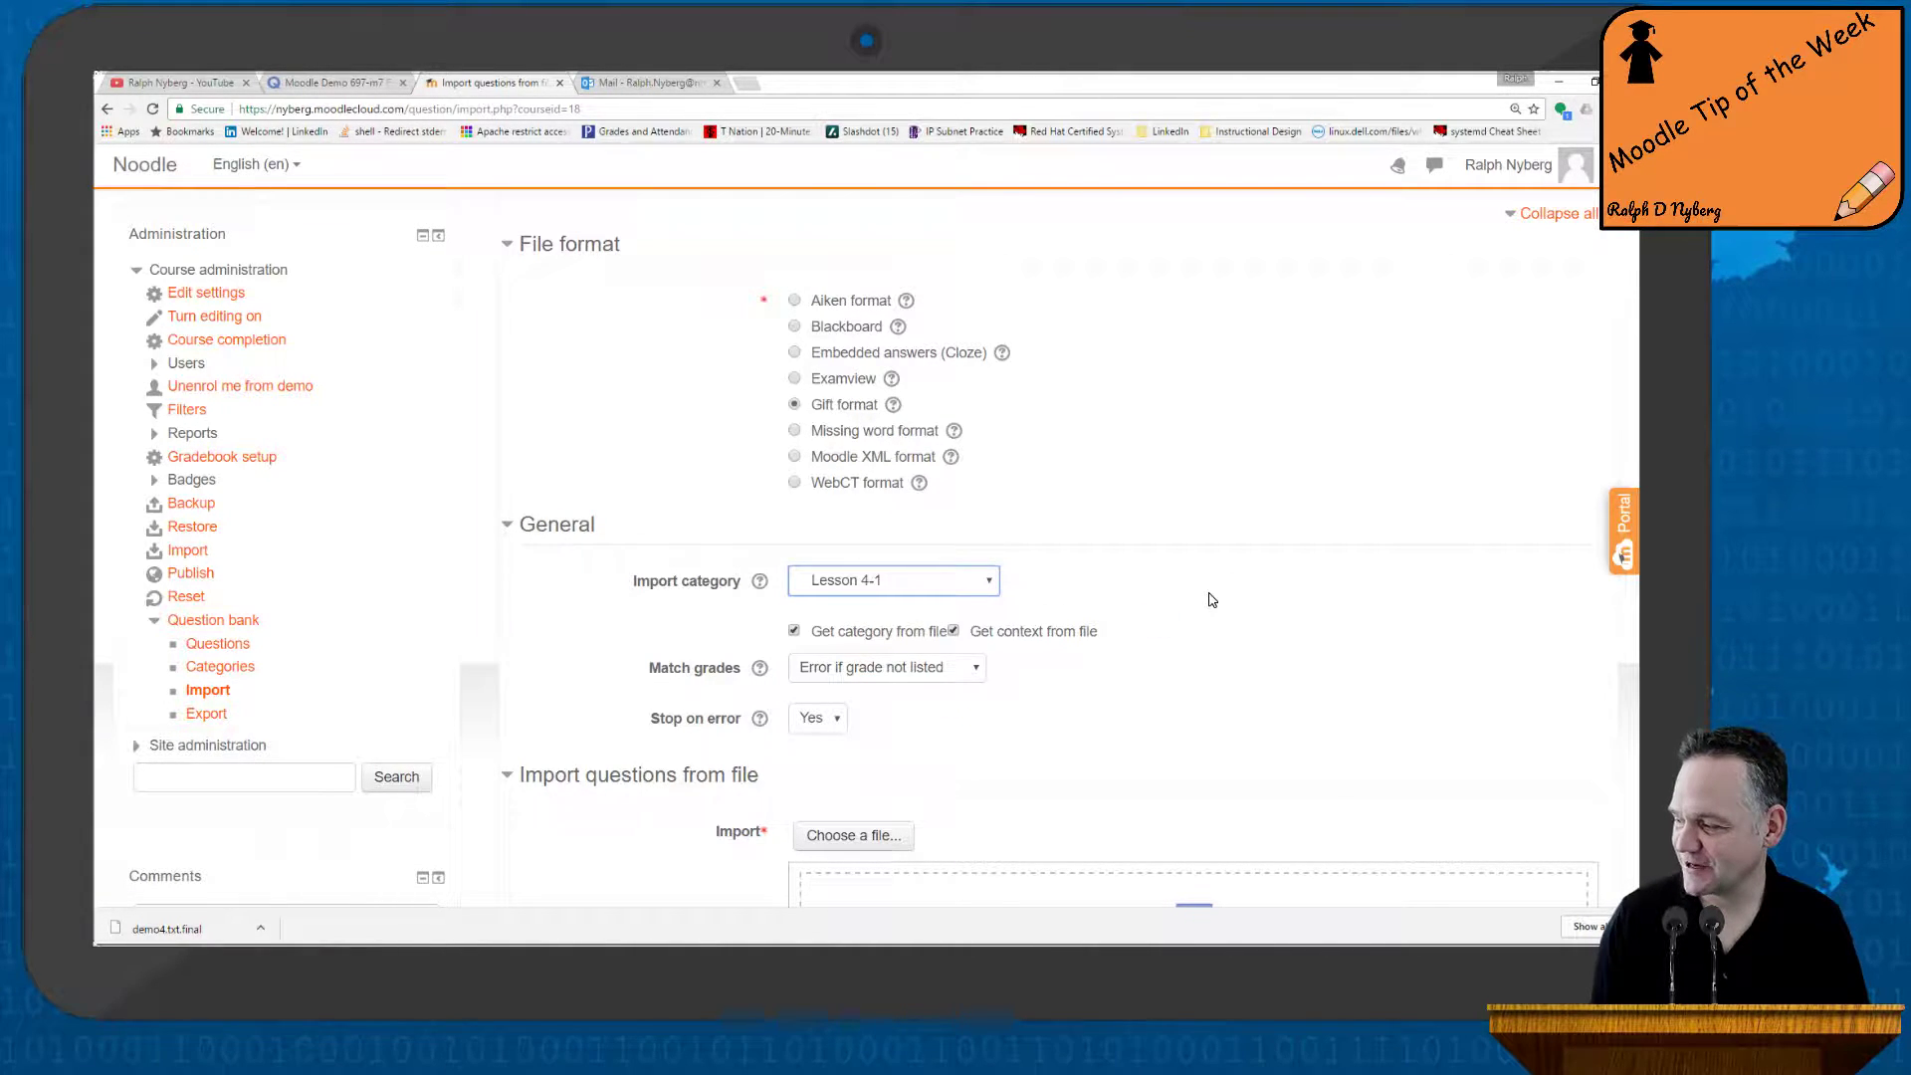
Switch to the Downloads folder in File Explorer, restore the window from full size and move it clear of the Moodle import form
scroll(1210, 604, "down", 5)
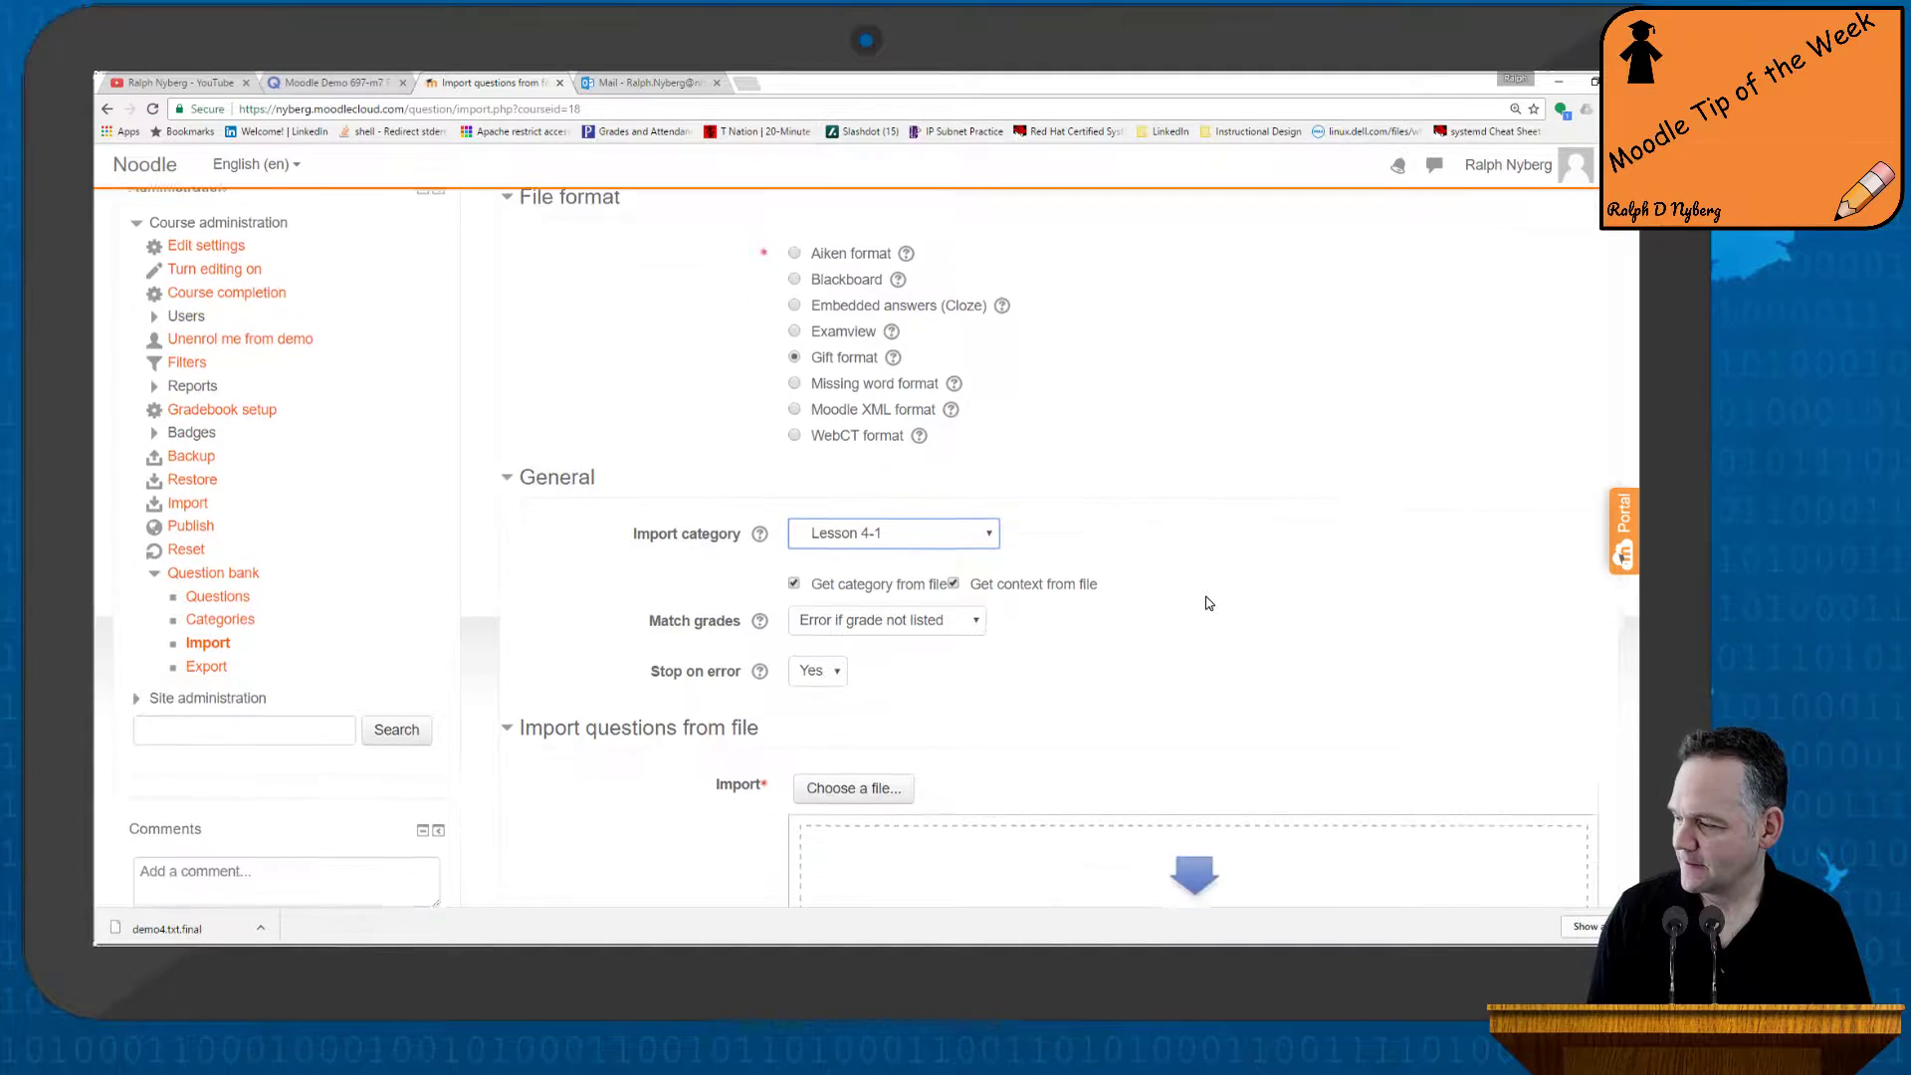
mouse_move(390, 941)
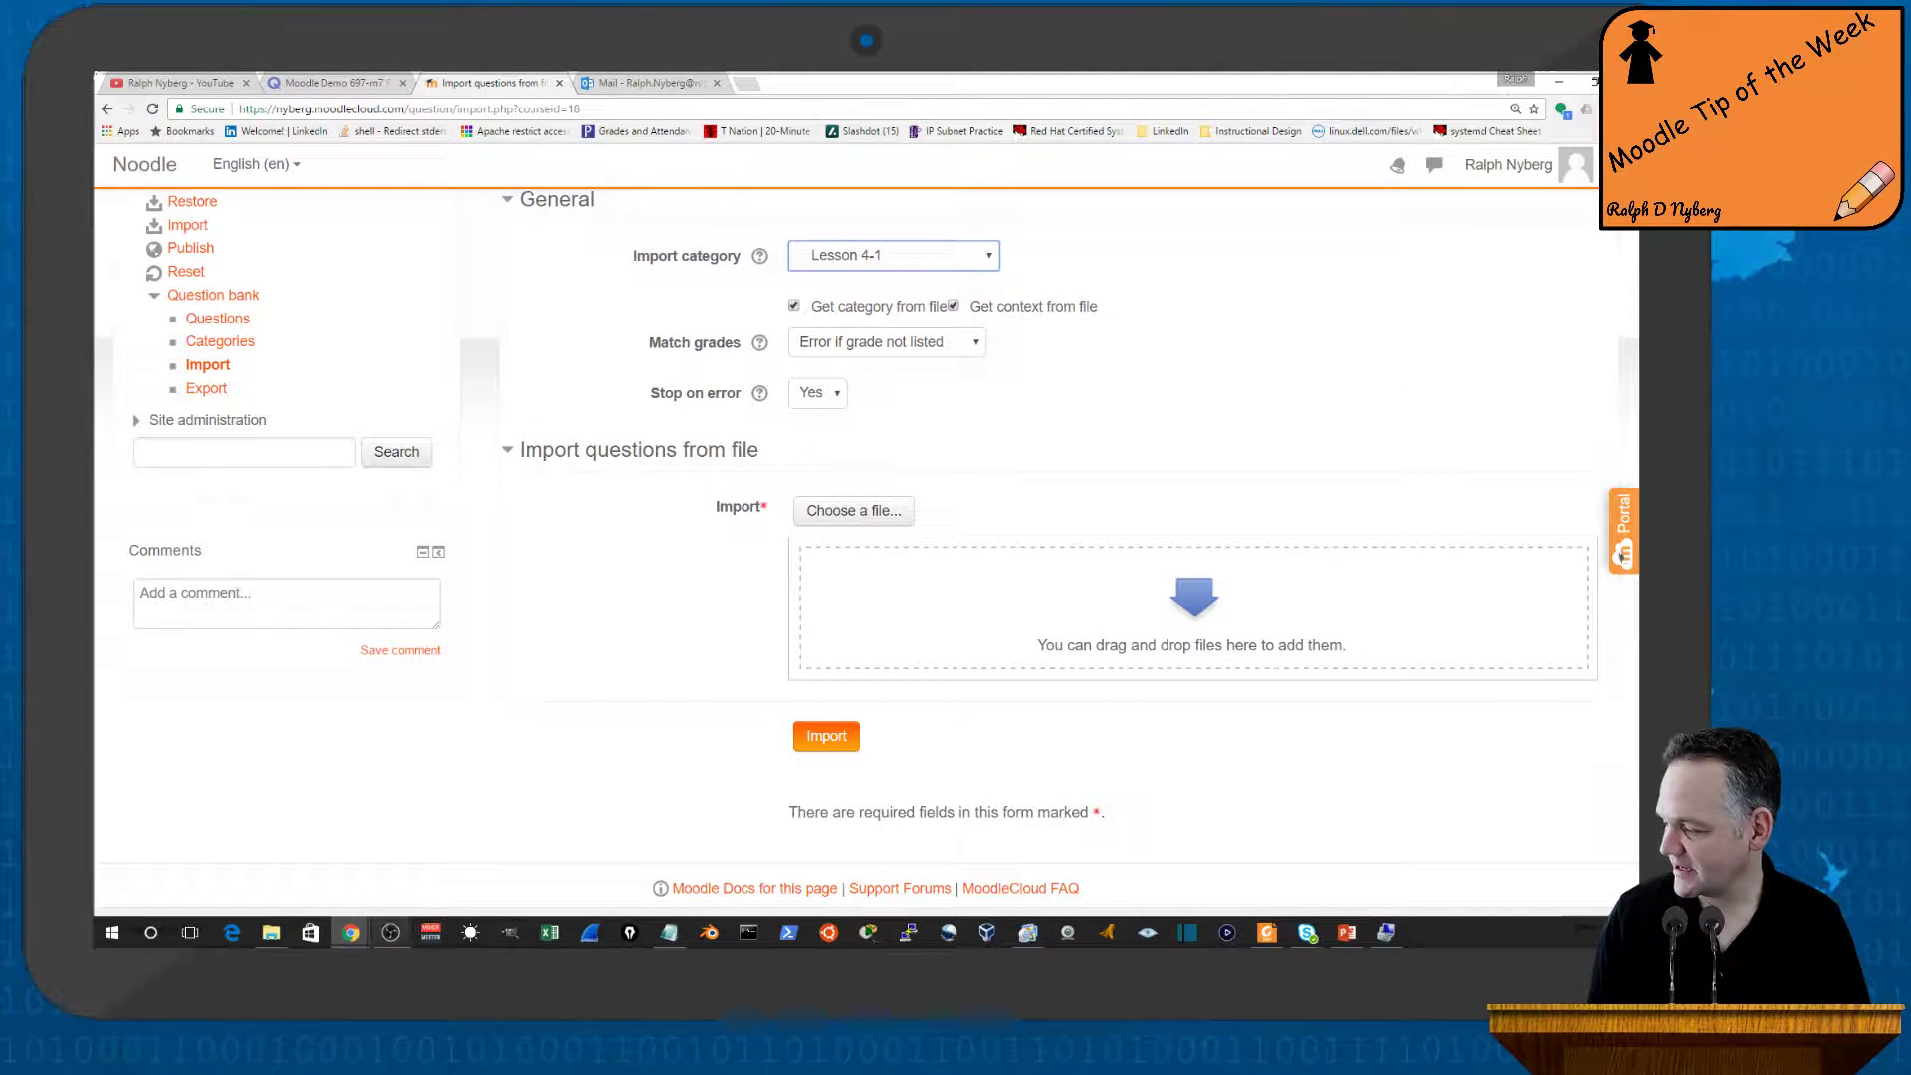
left_click(269, 935)
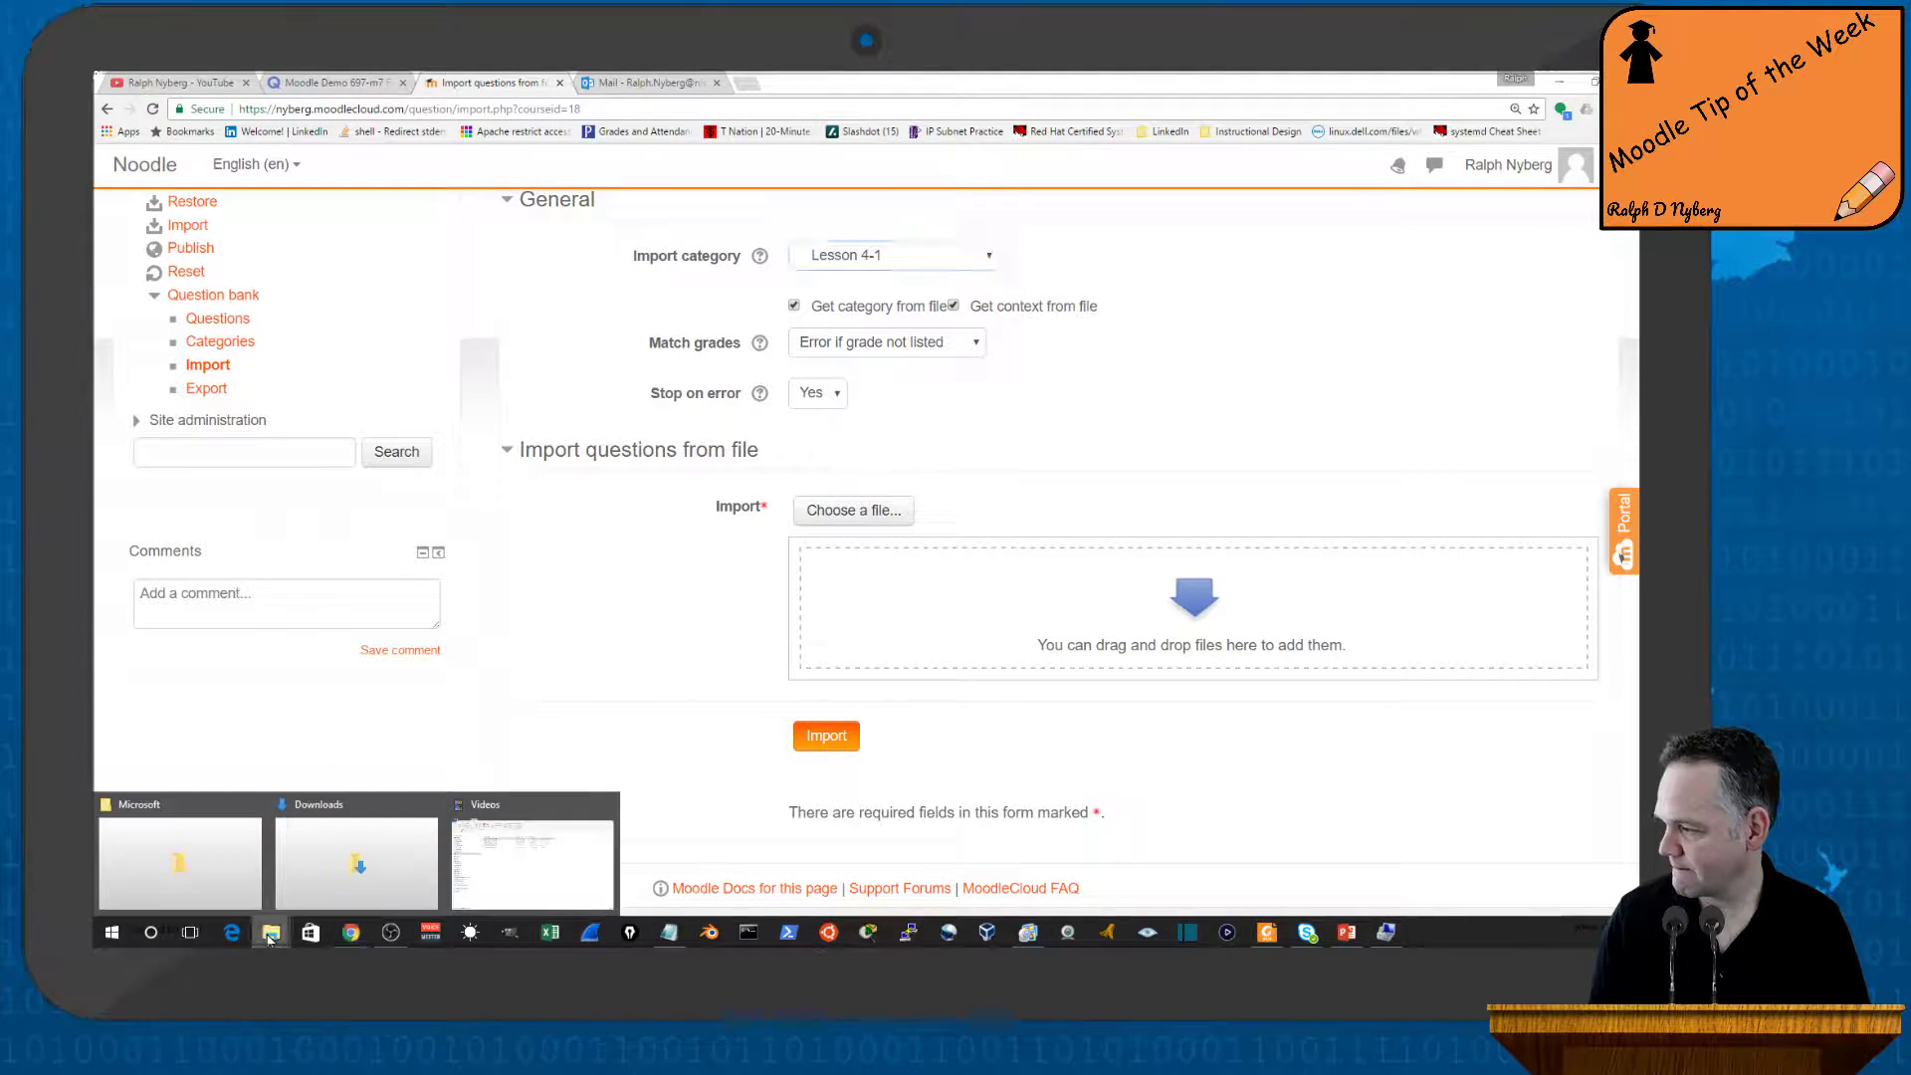
left_click(333, 841)
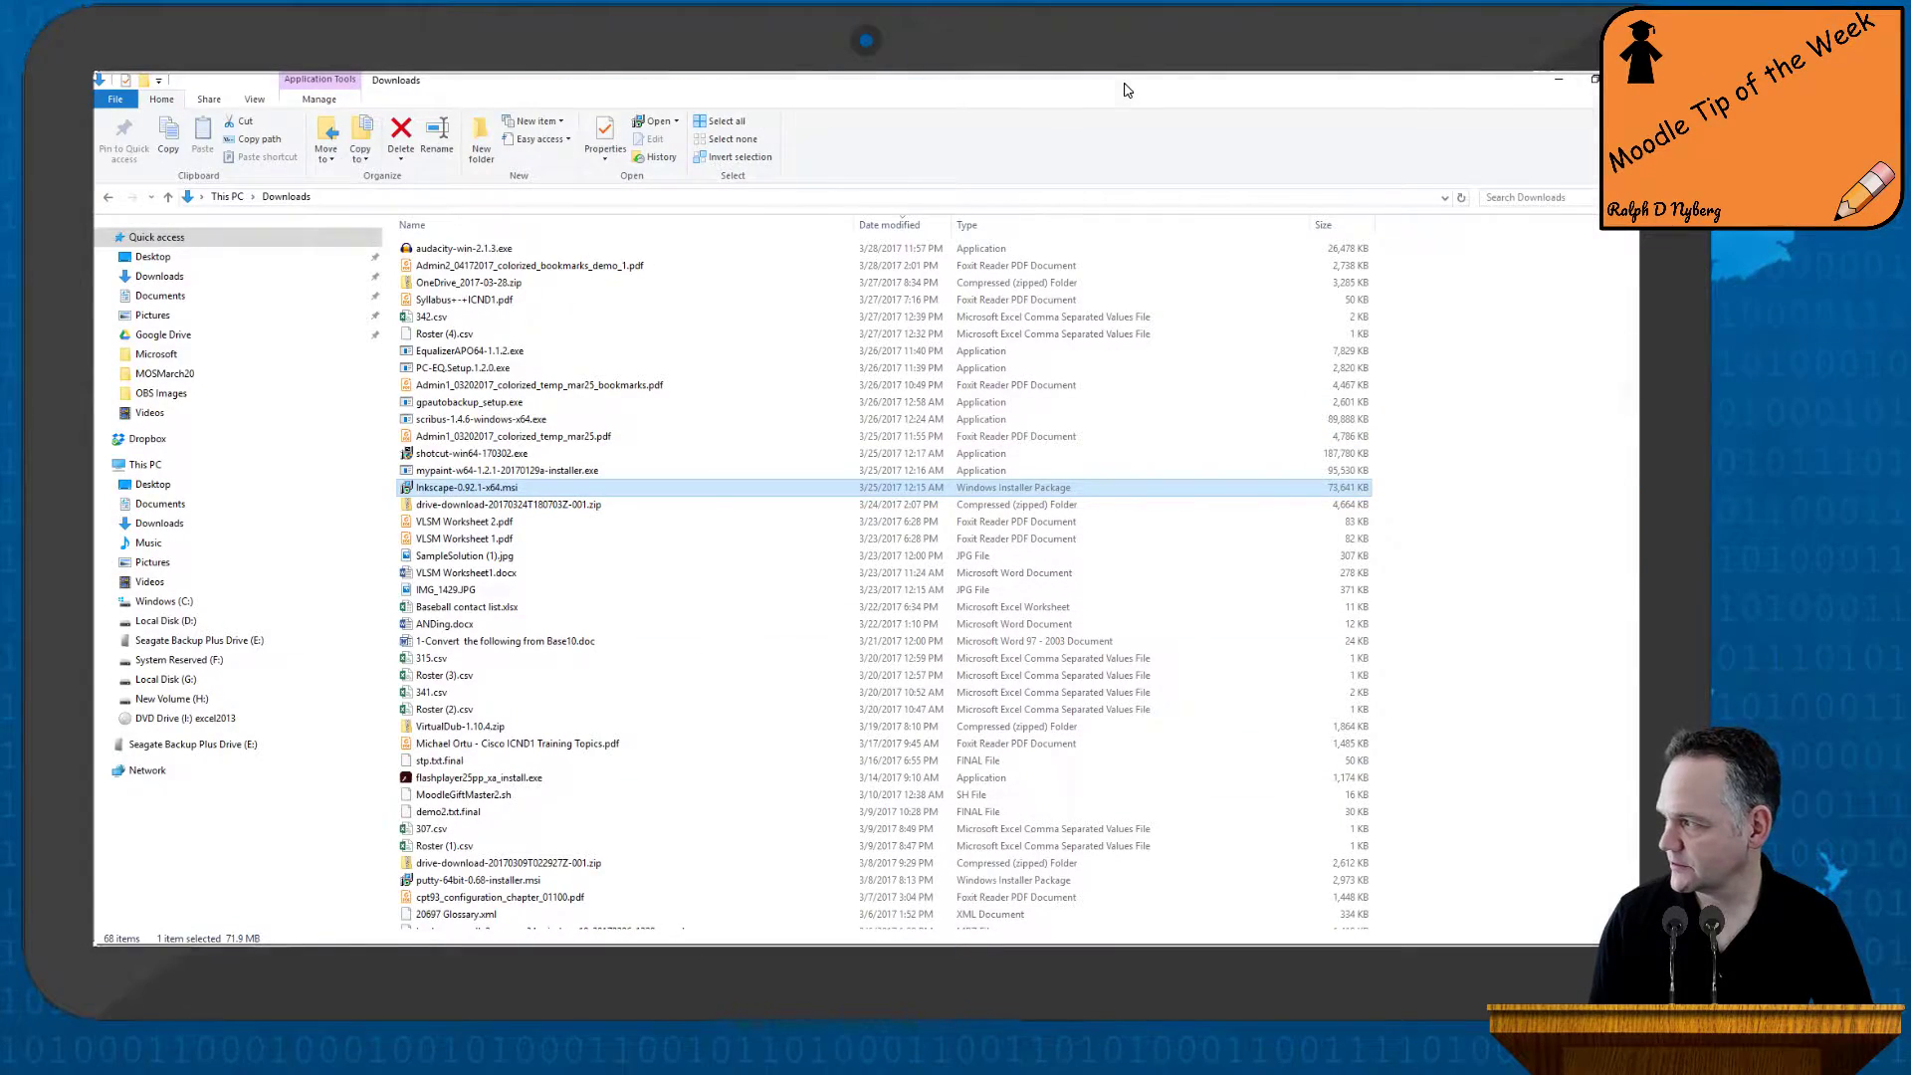
double_click(1126, 91)
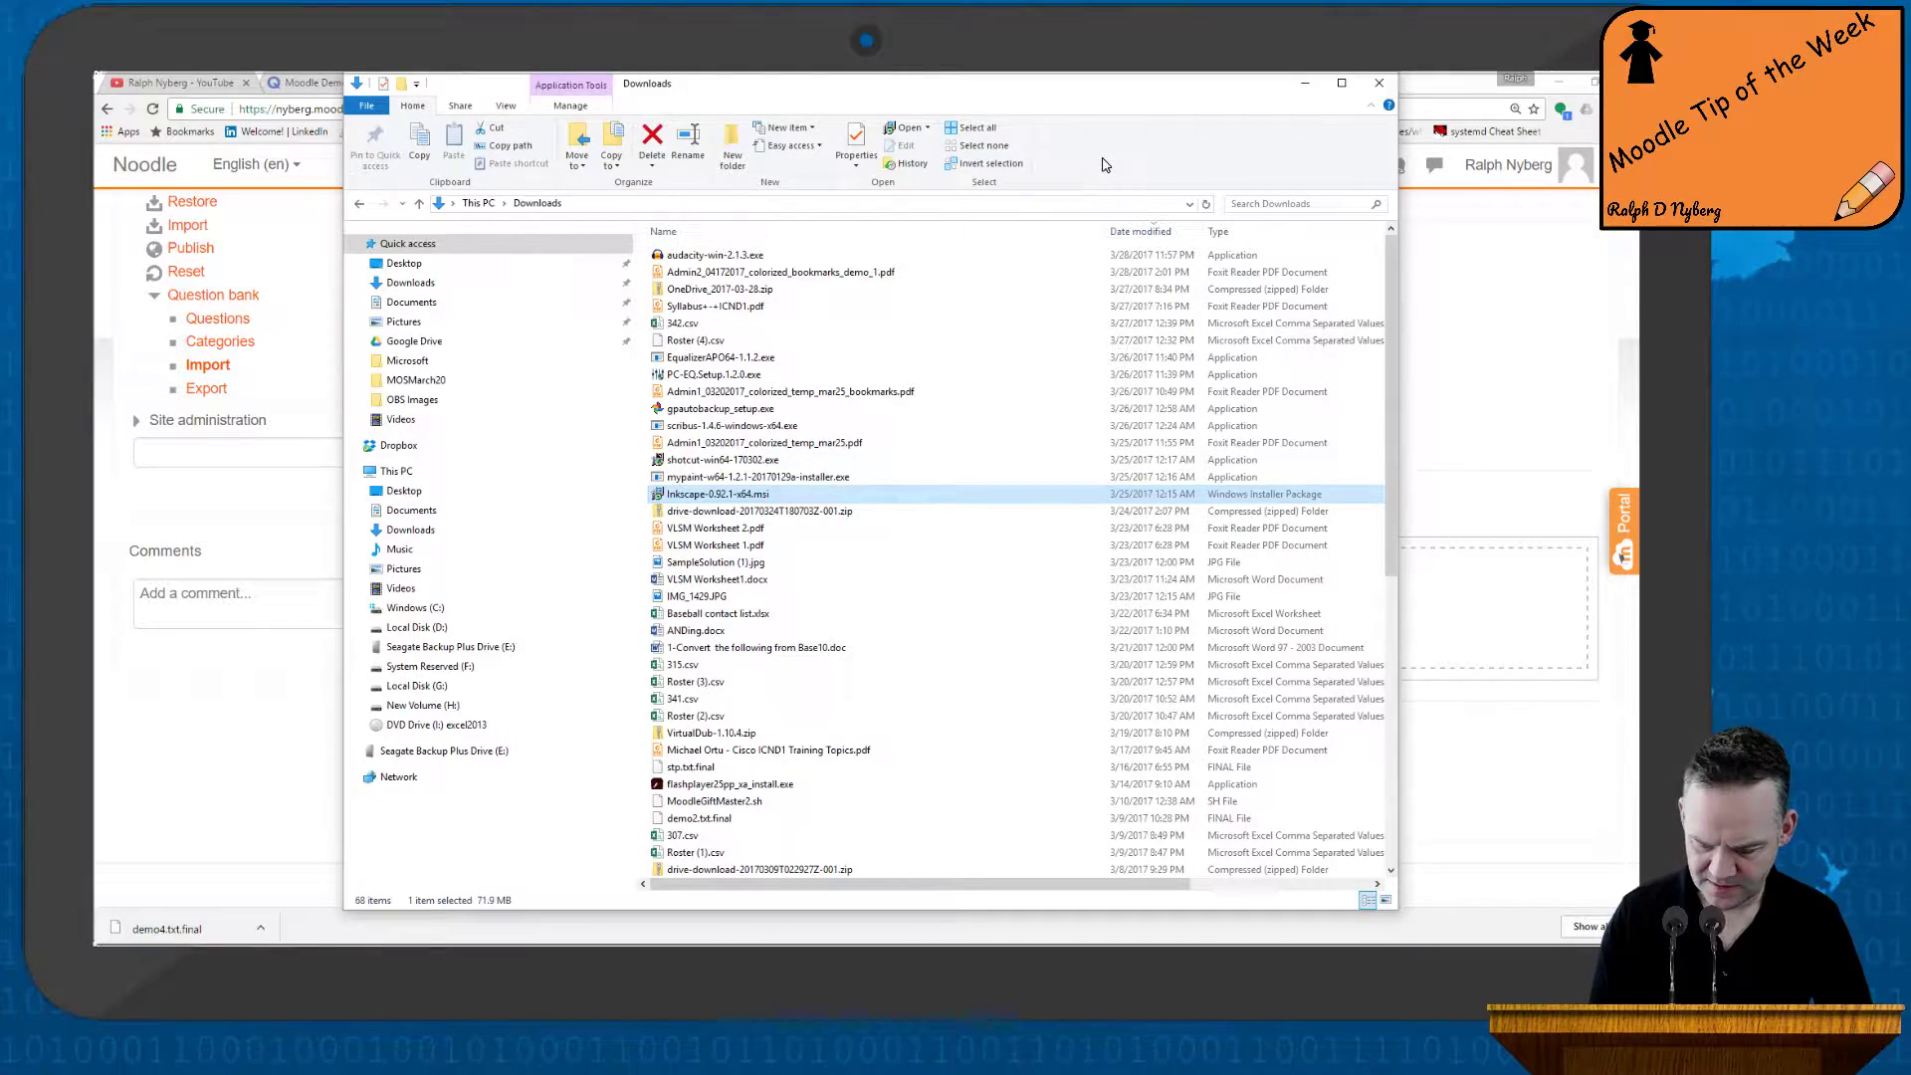
left_click_drag(917, 99, 1637, 149)
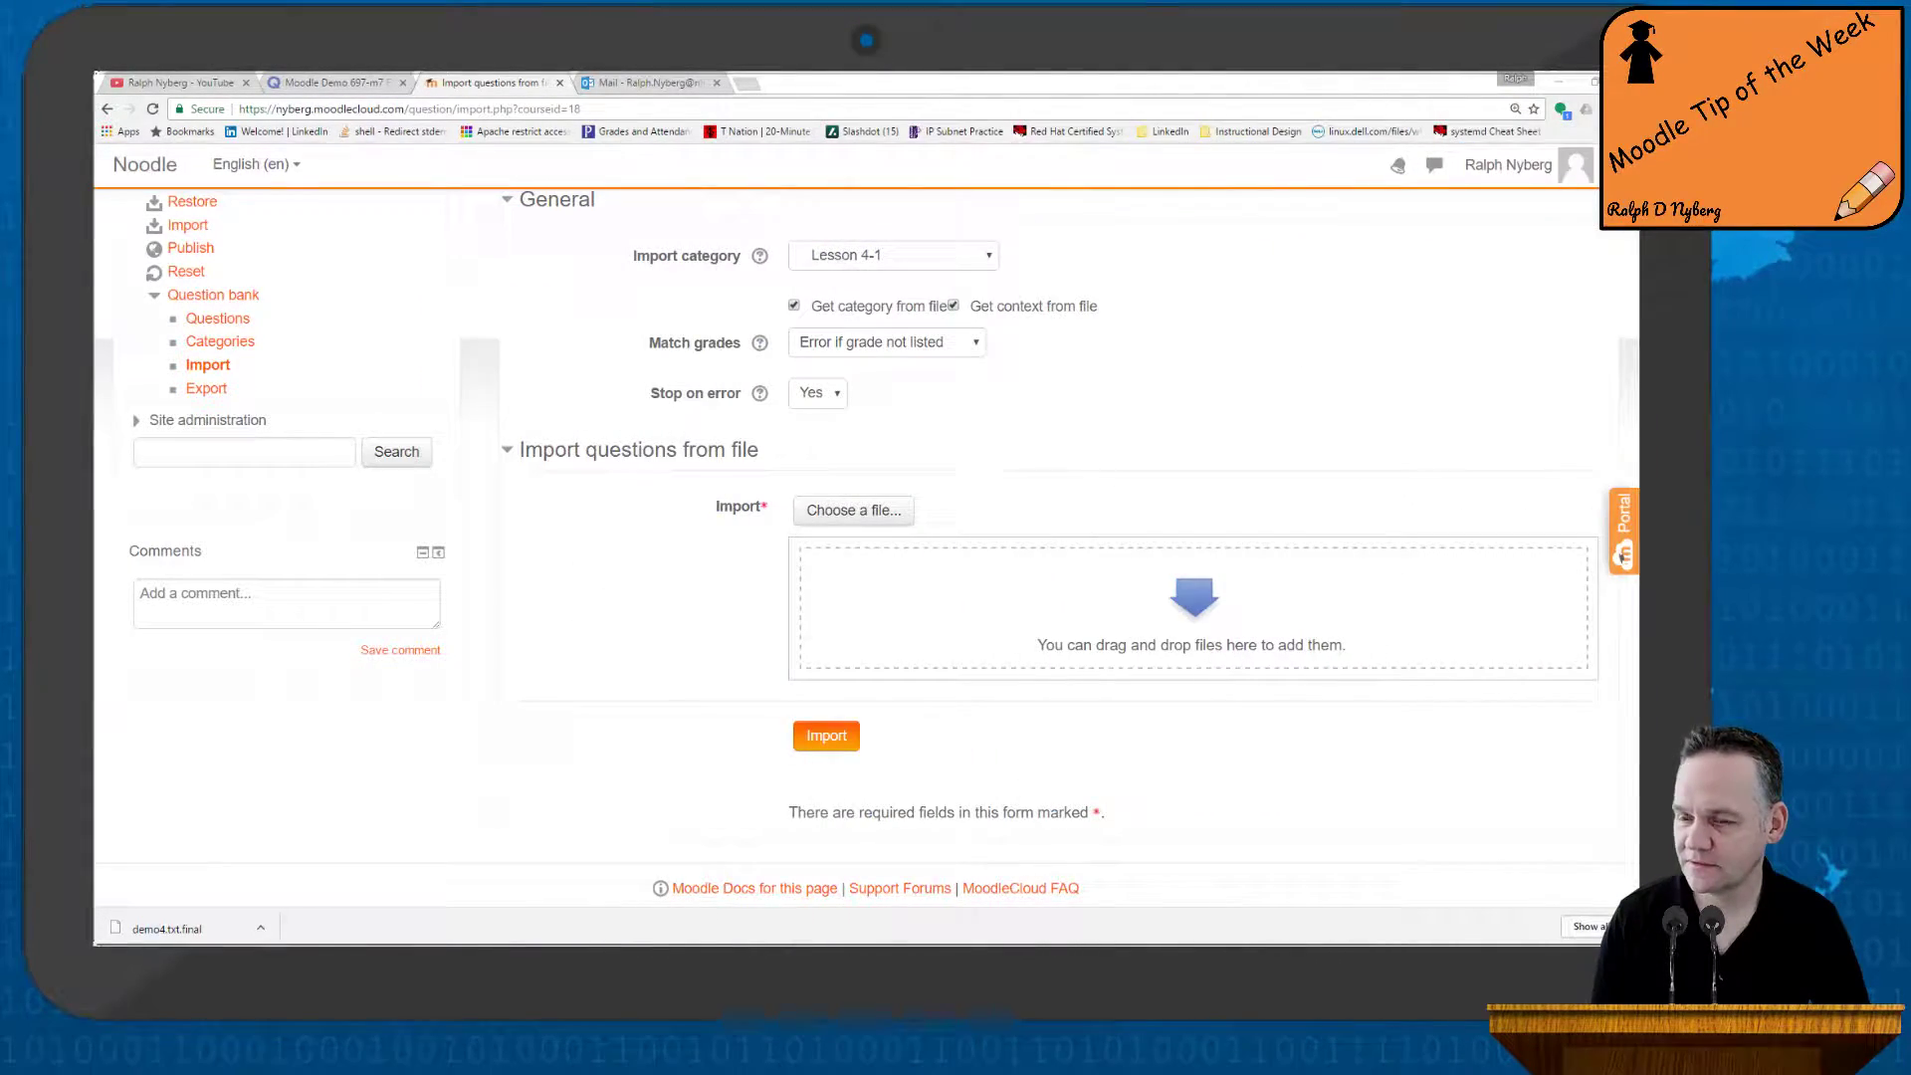
Add demo4.txt.final from the Downloads folder as the import file, import its questions and look through the resulting list
left_click_drag(1622, 555, 1224, 657)
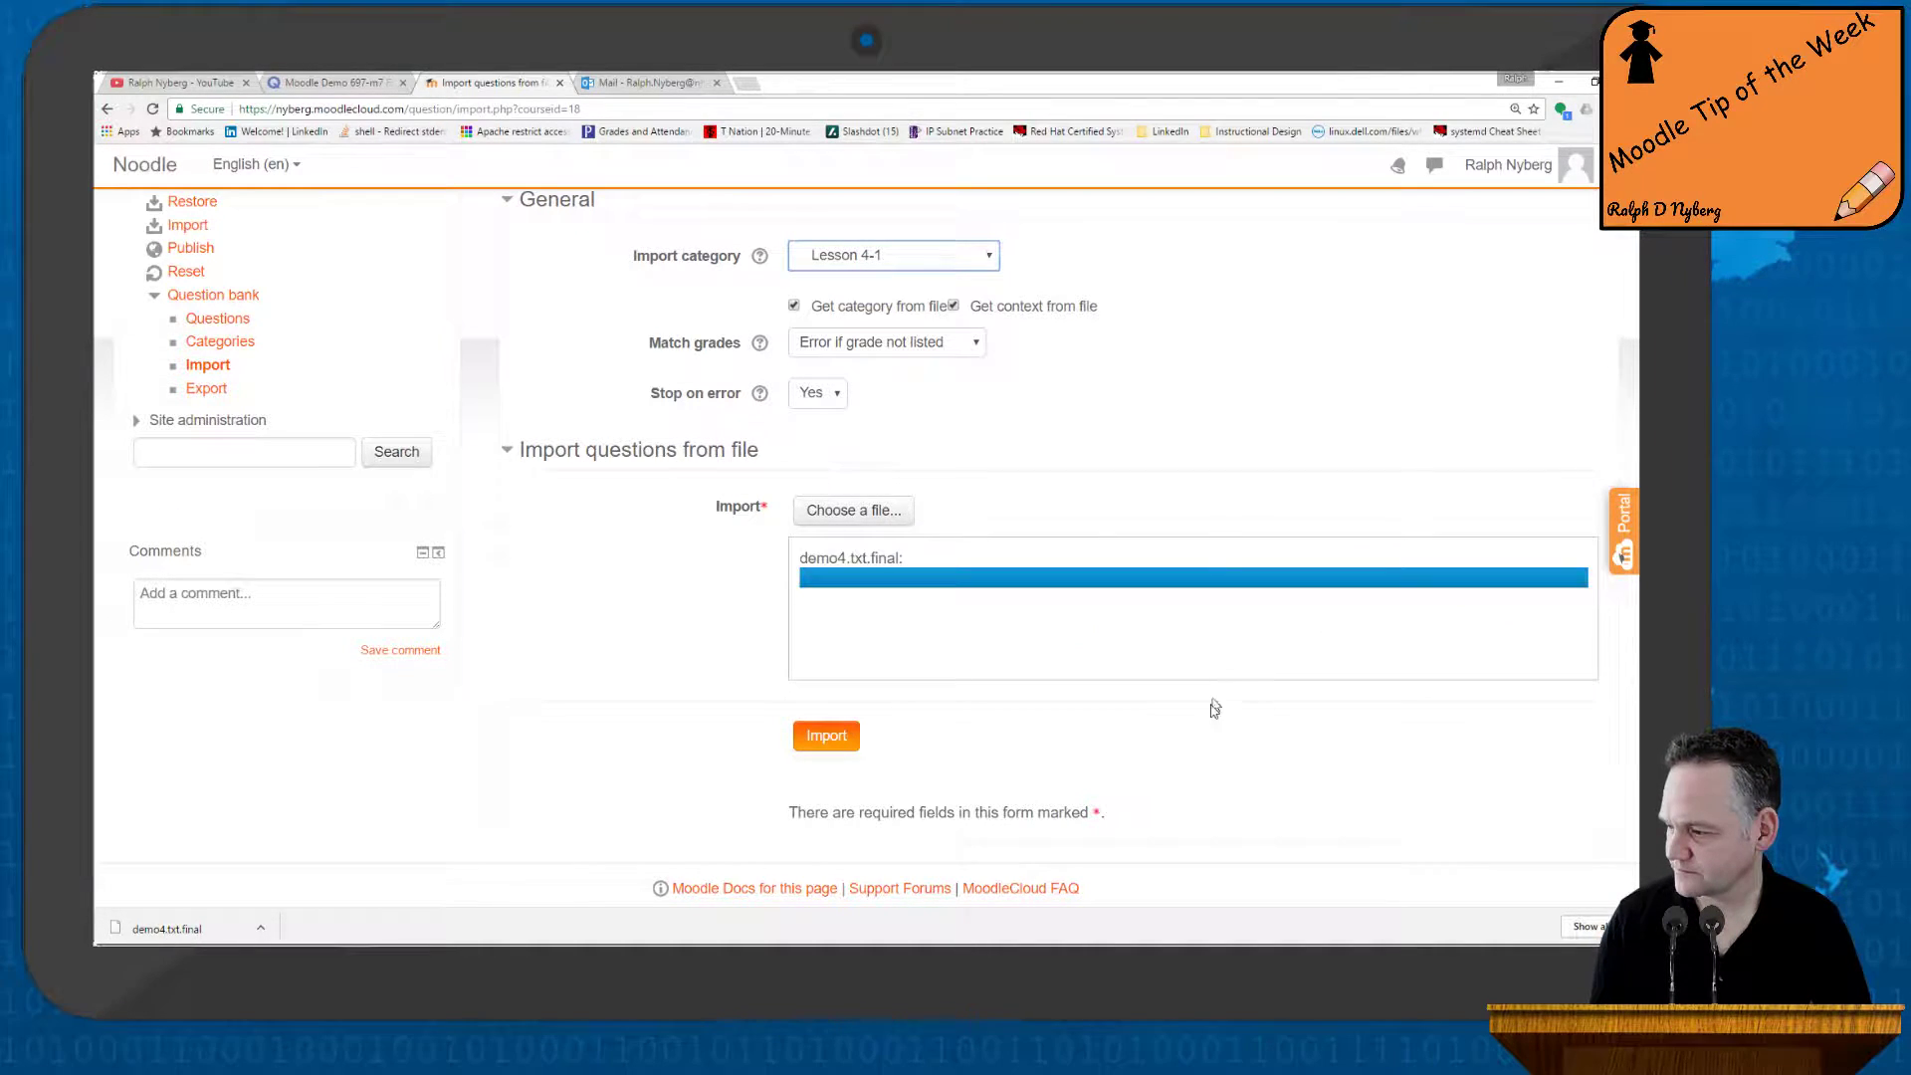
left_click(832, 739)
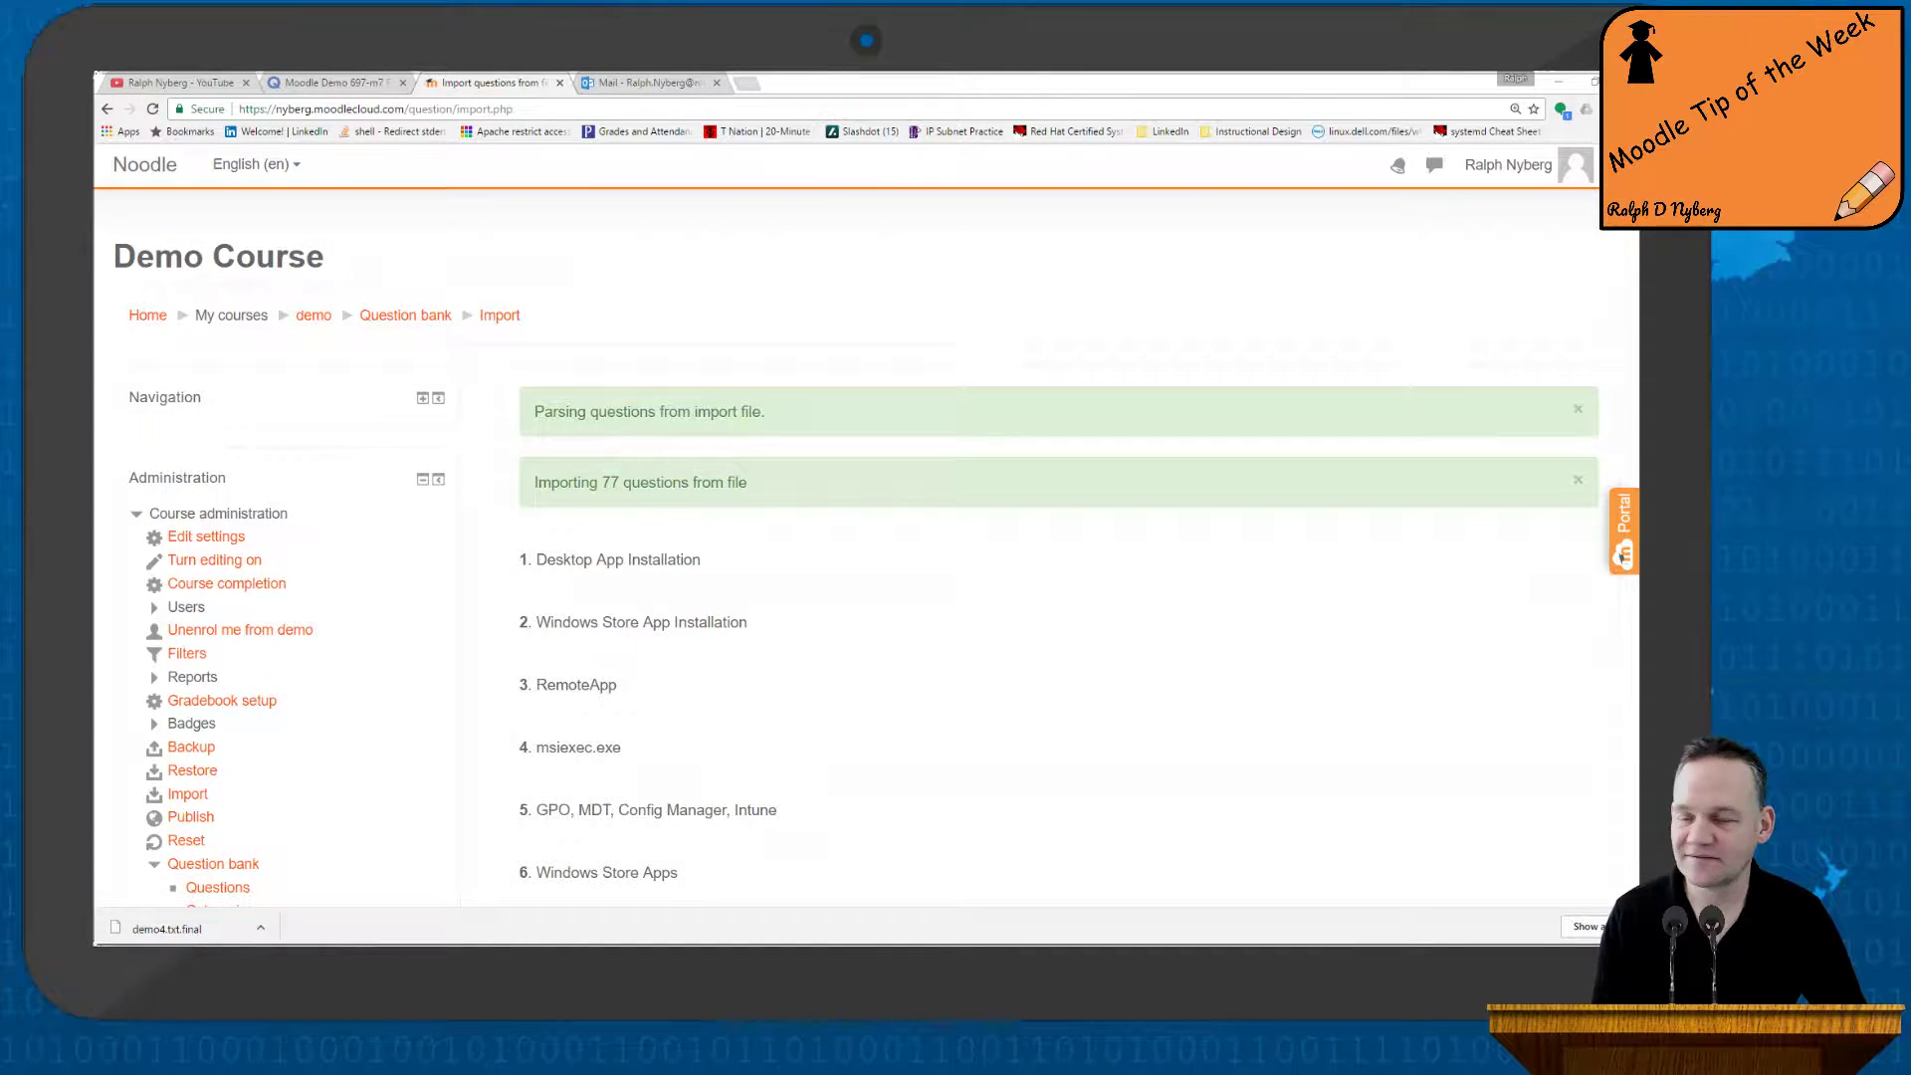
scroll(879, 581, "down", 8)
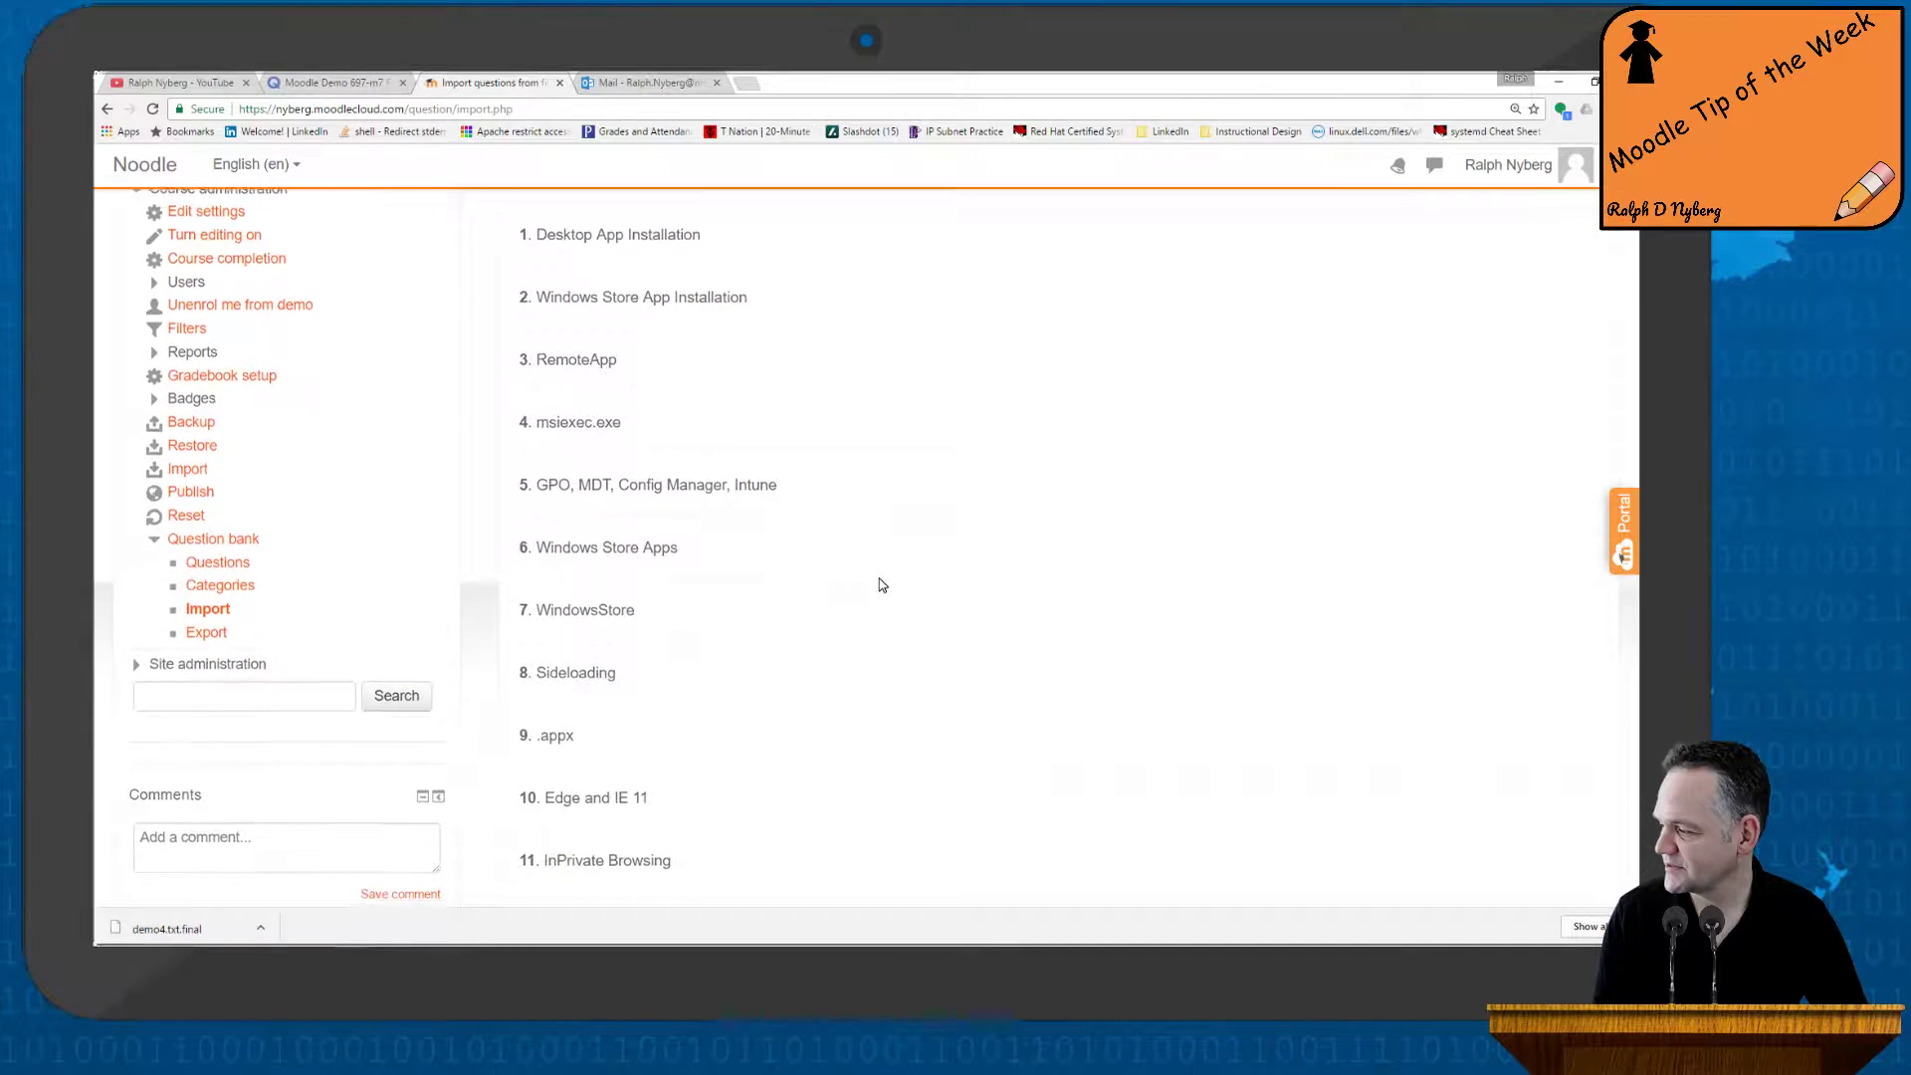
scroll(893, 592, "down", 13)
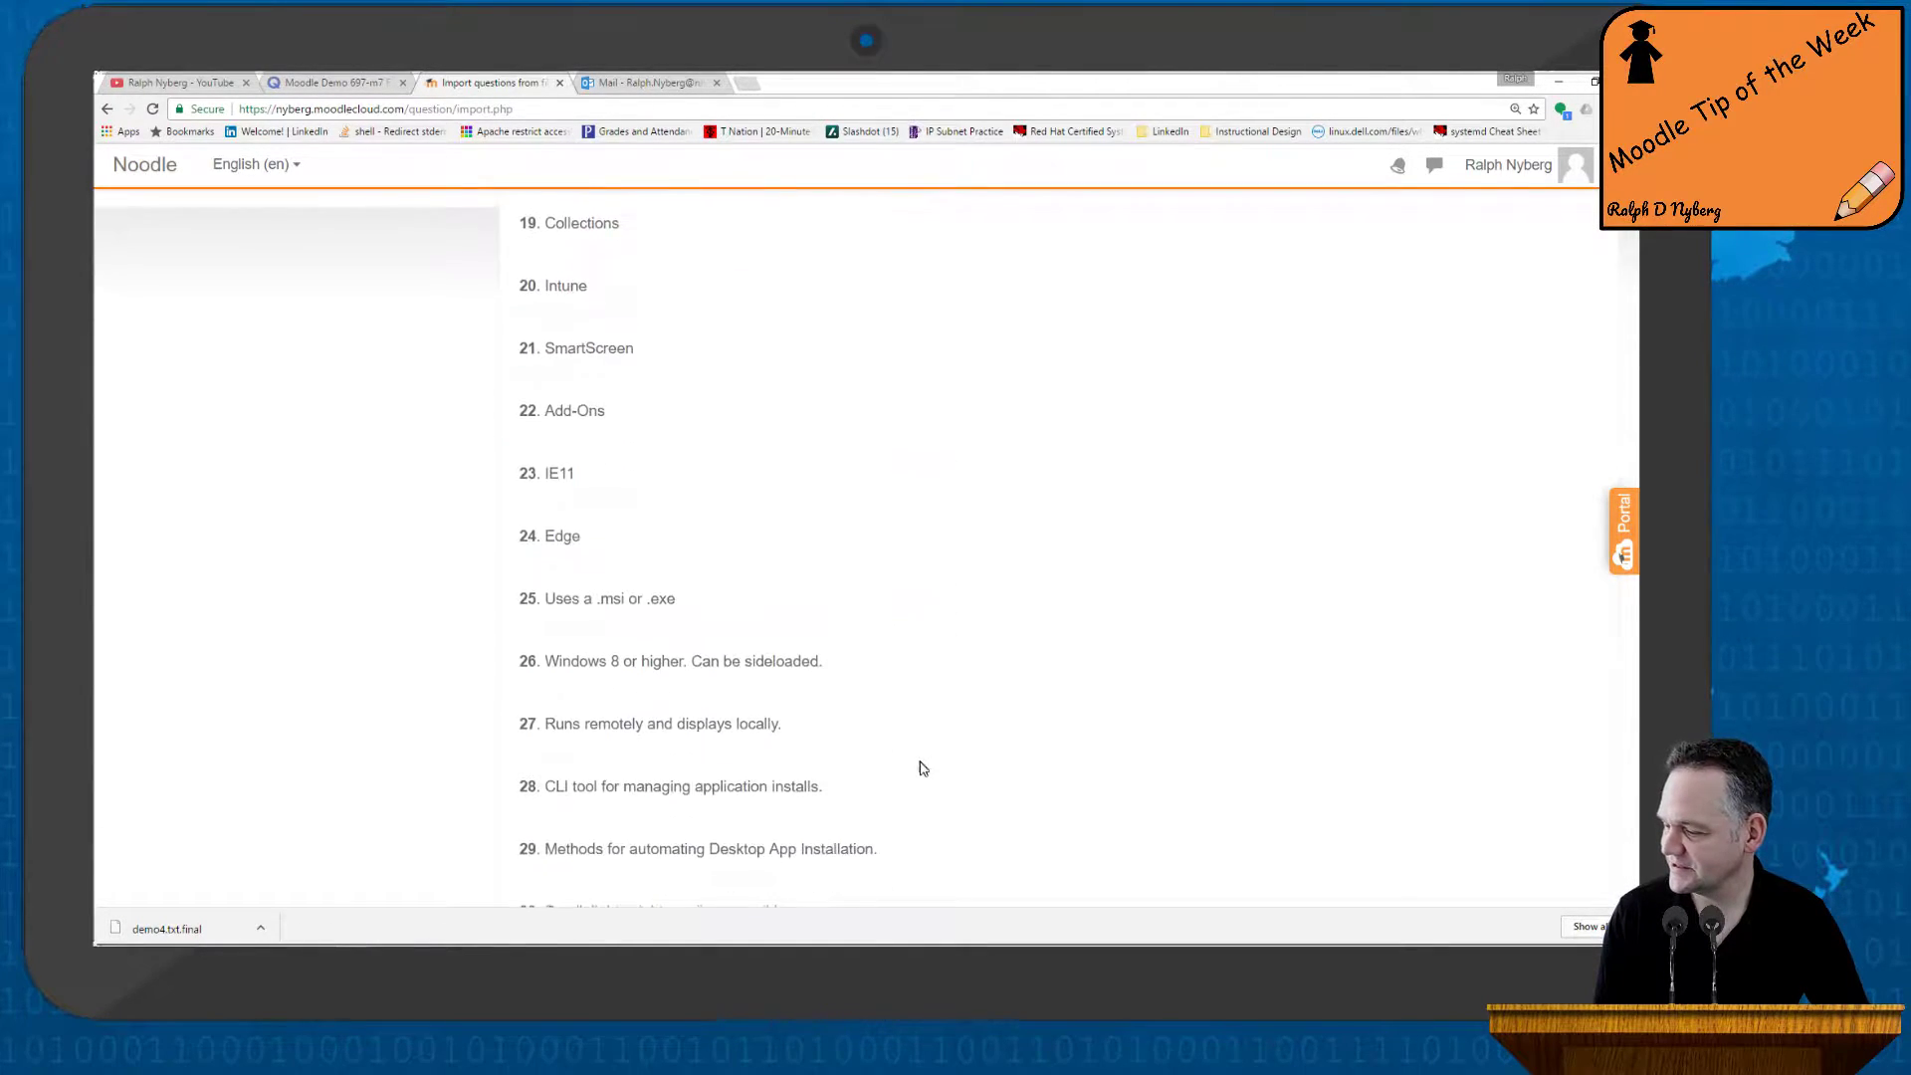
Look through the rest of the imported questions and continue to the question bank list for Lesson 4-1
scroll(934, 793, "down", 15)
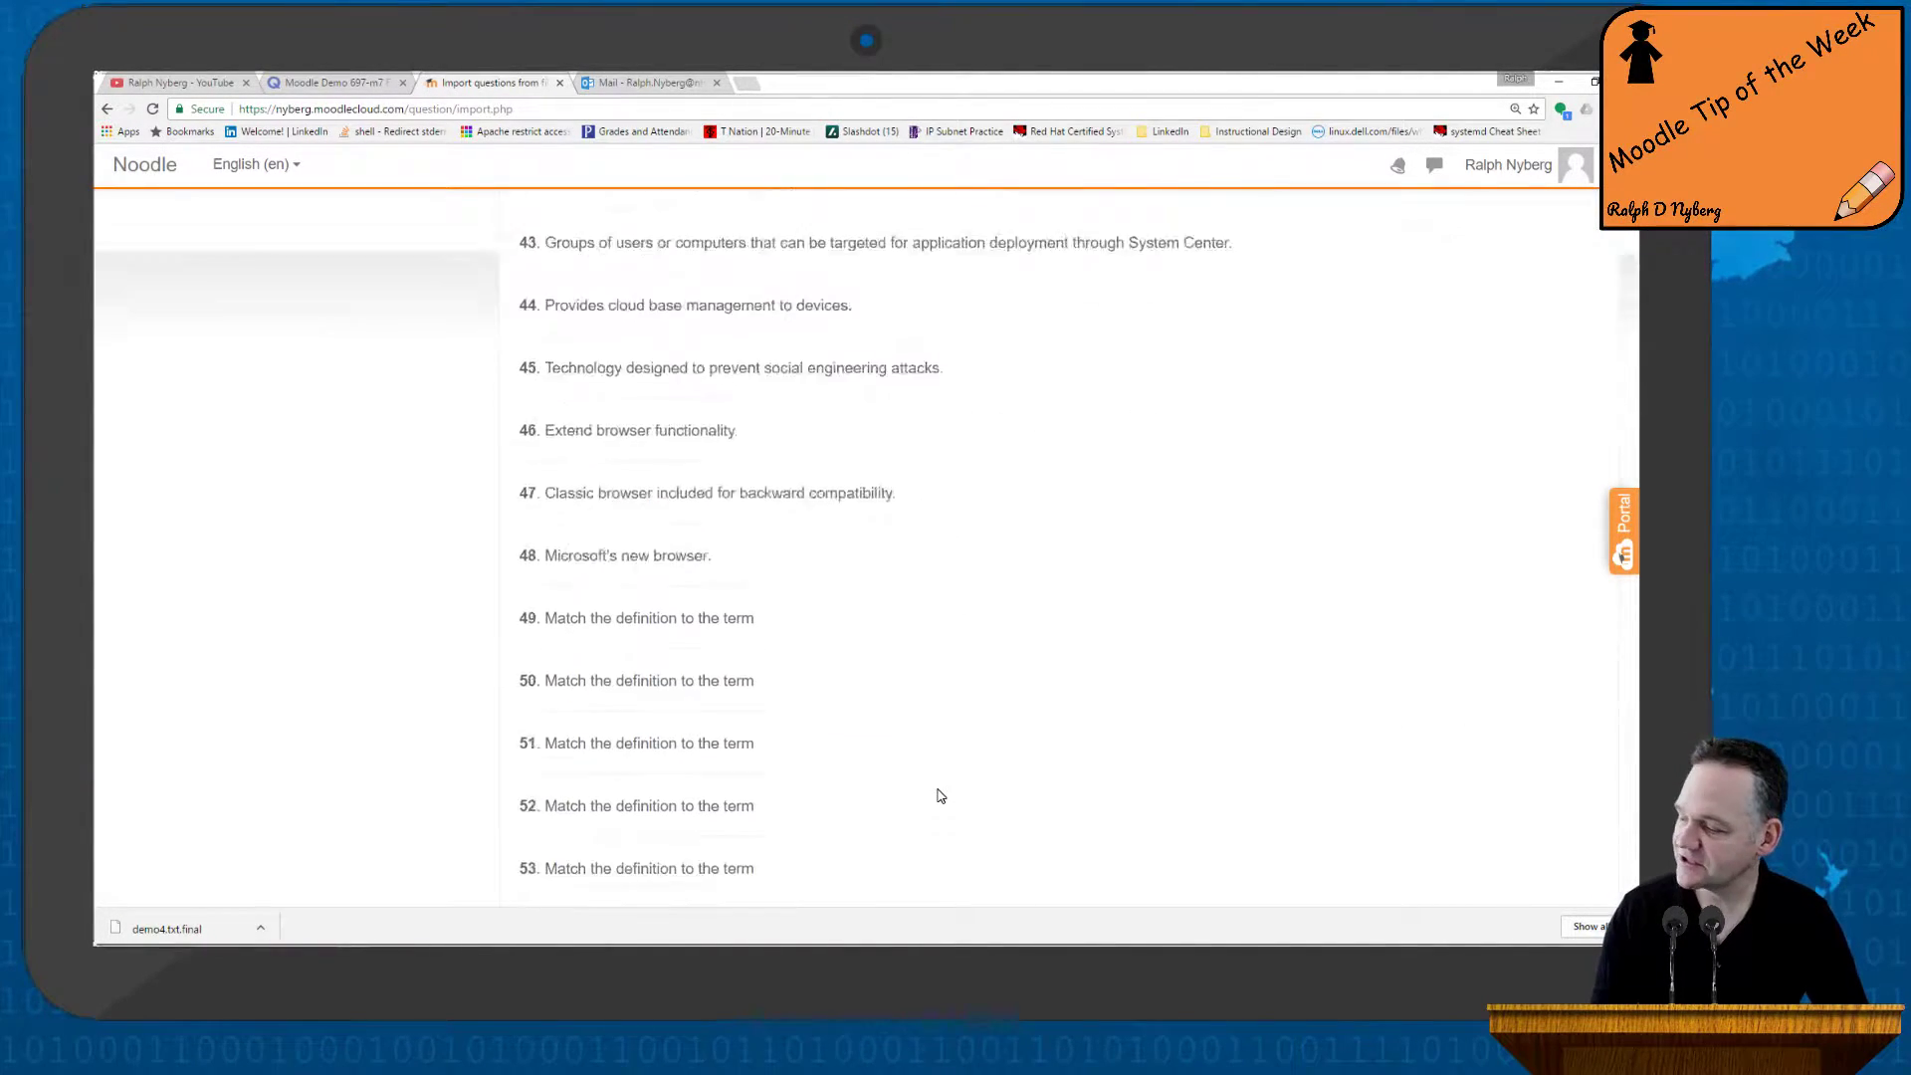
scroll(943, 802, "down", 10)
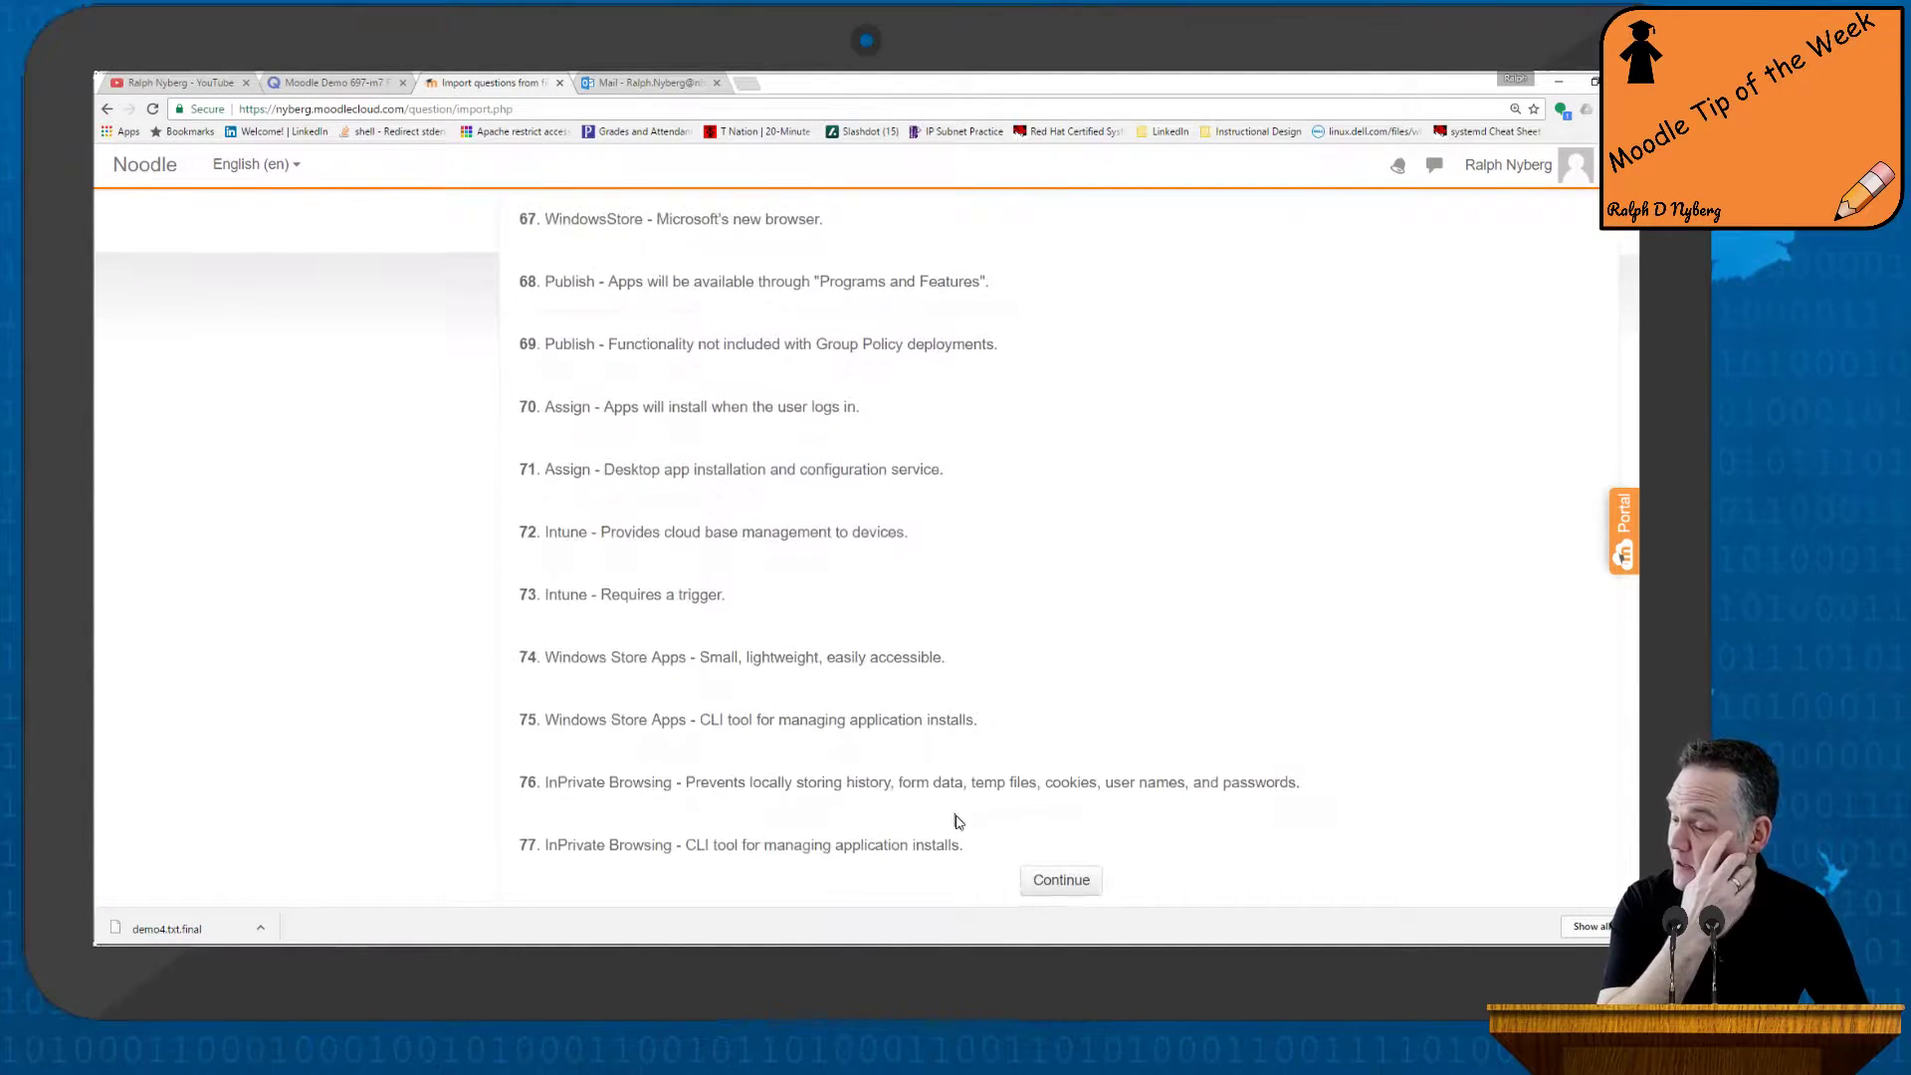
left_click(1065, 649)
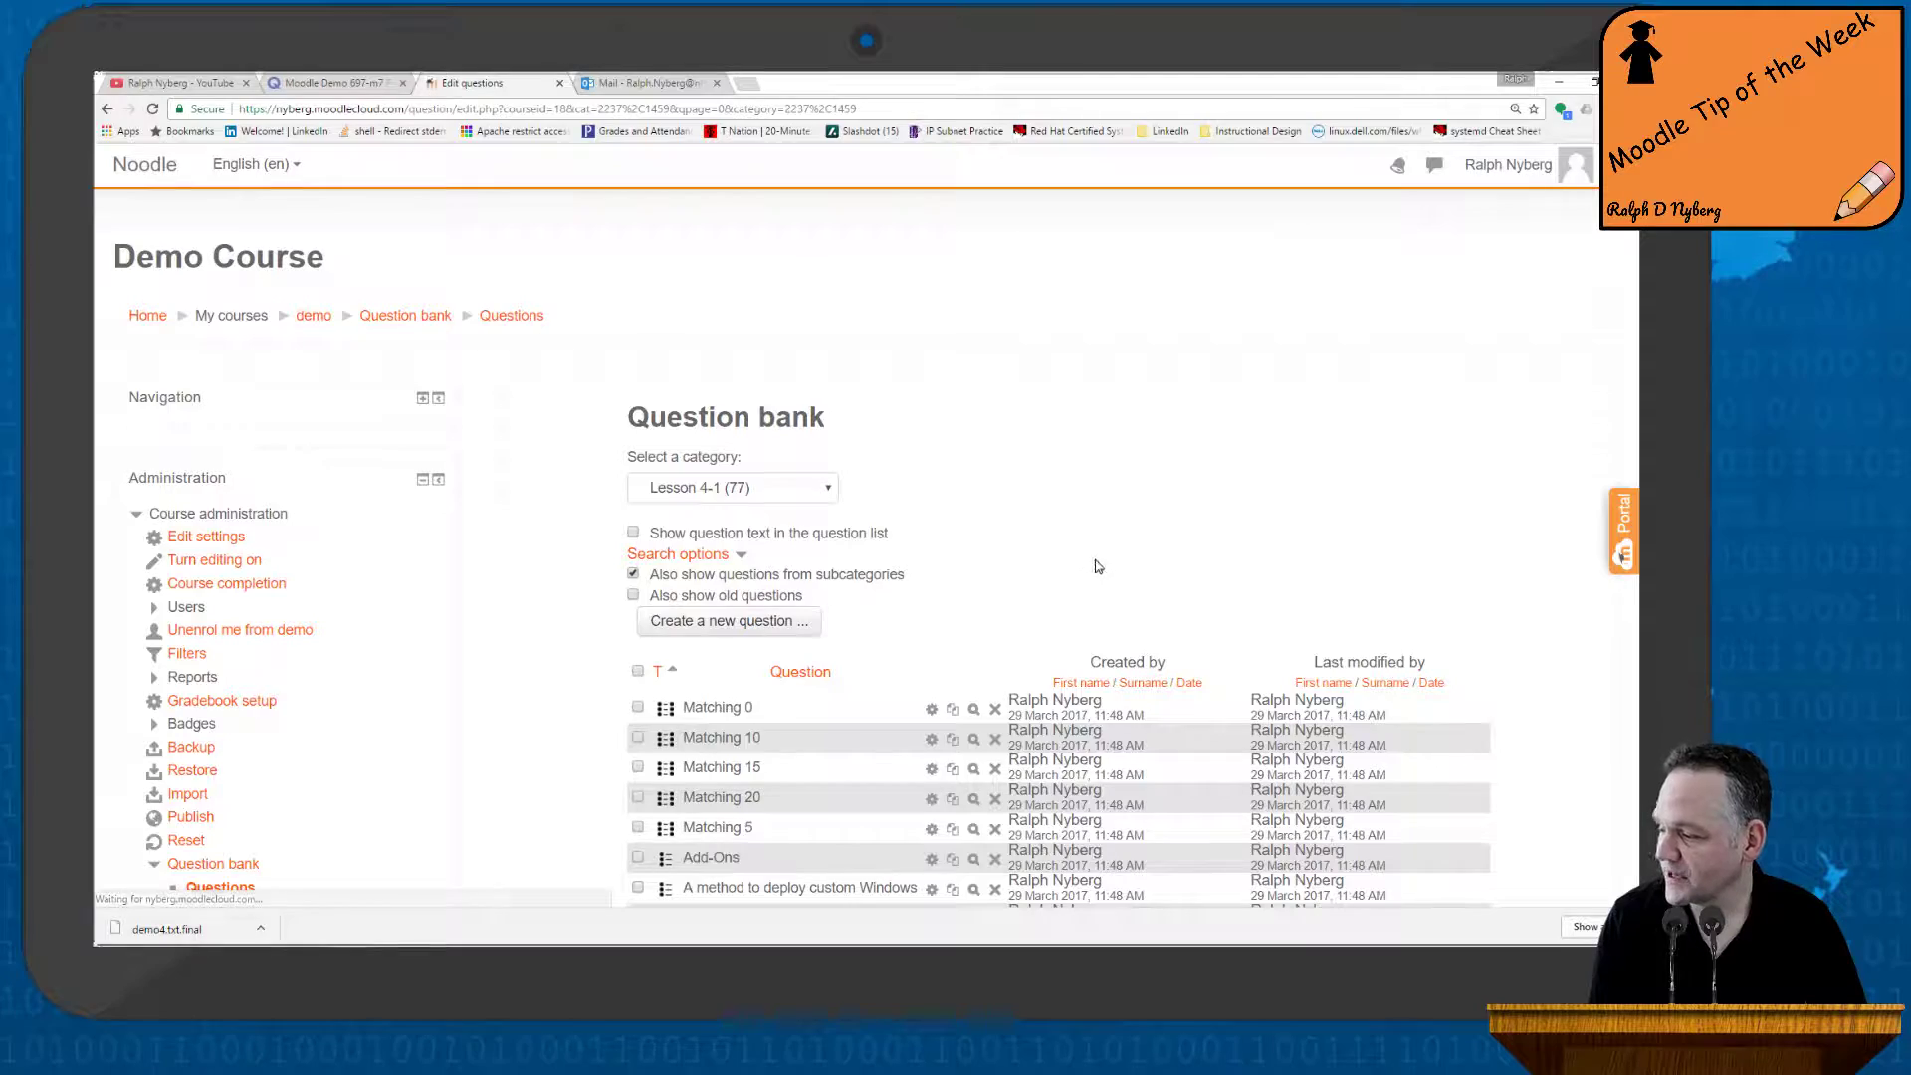
Preview the question "A method to deploy custom Windows store apps", move its preview window over the question list, look through it and close it
scroll(1096, 561, "down", 3)
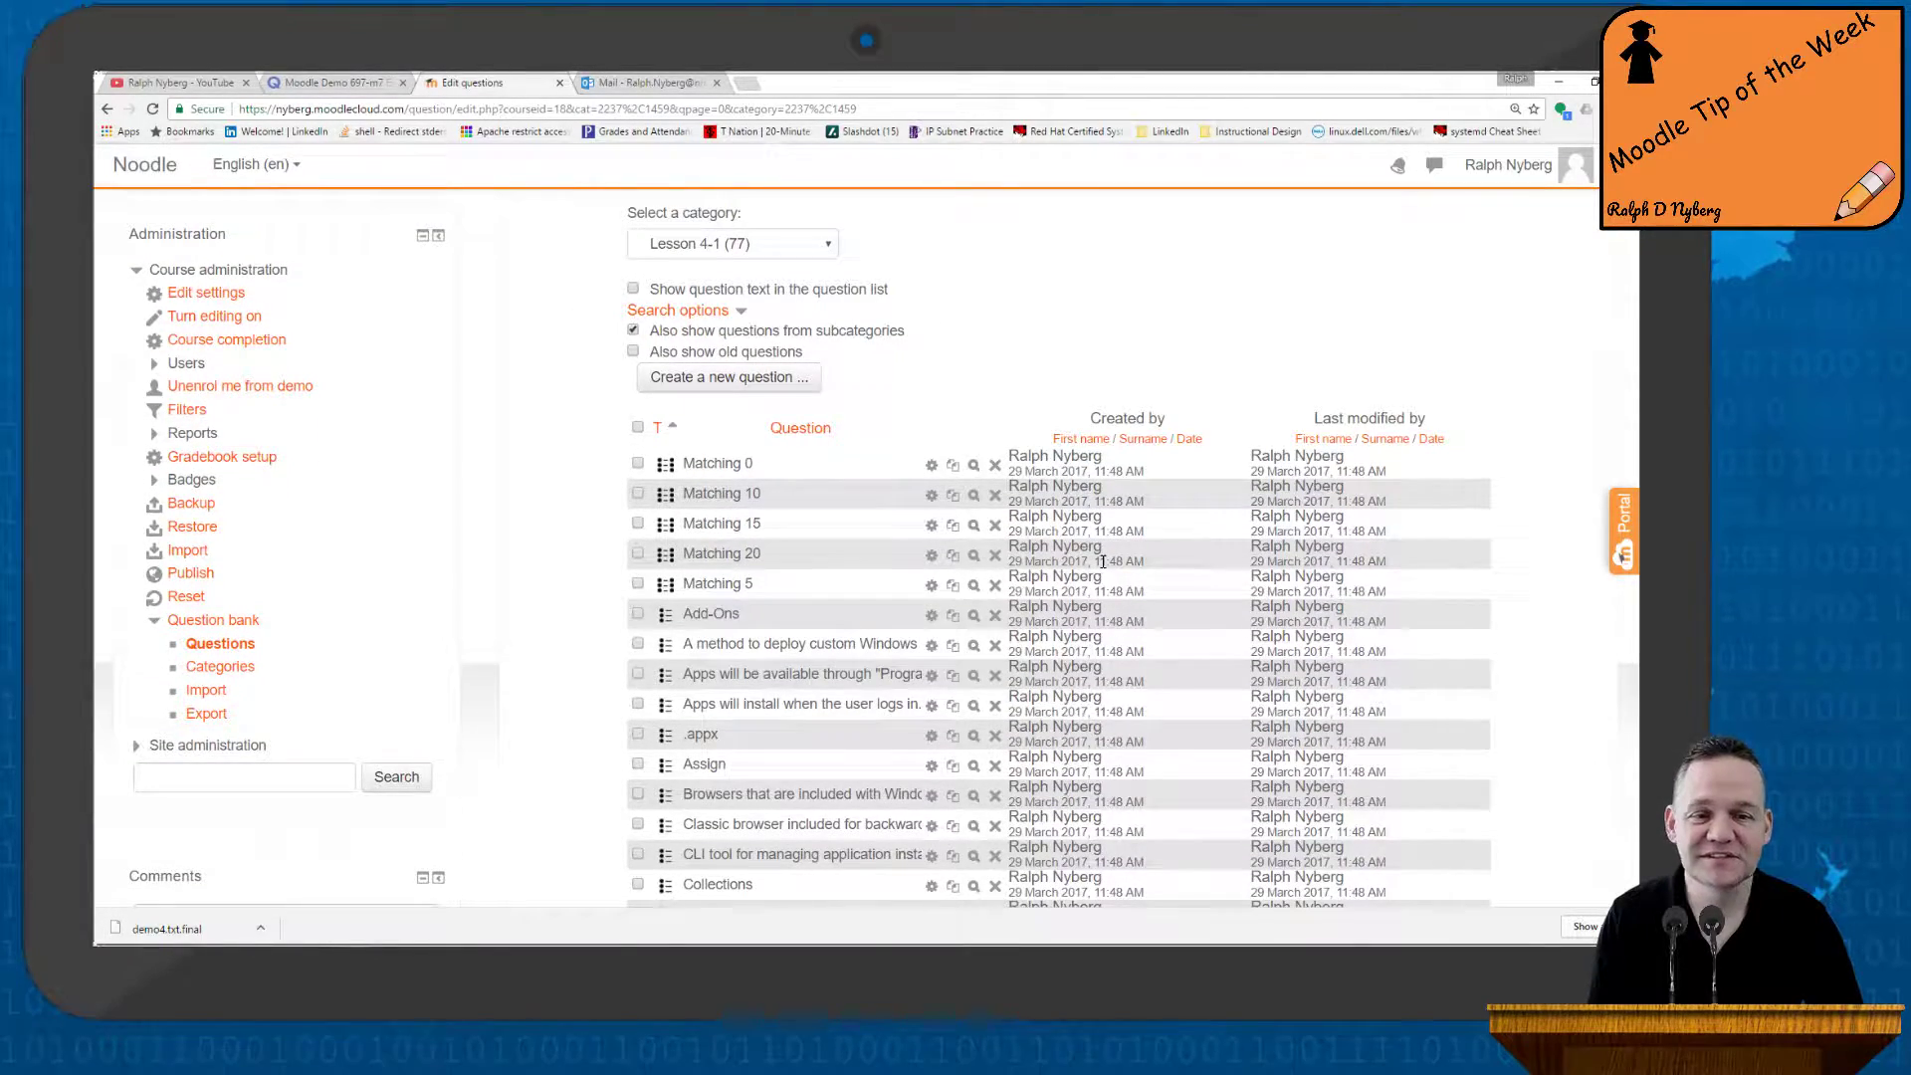
scroll(896, 624, "down", 1)
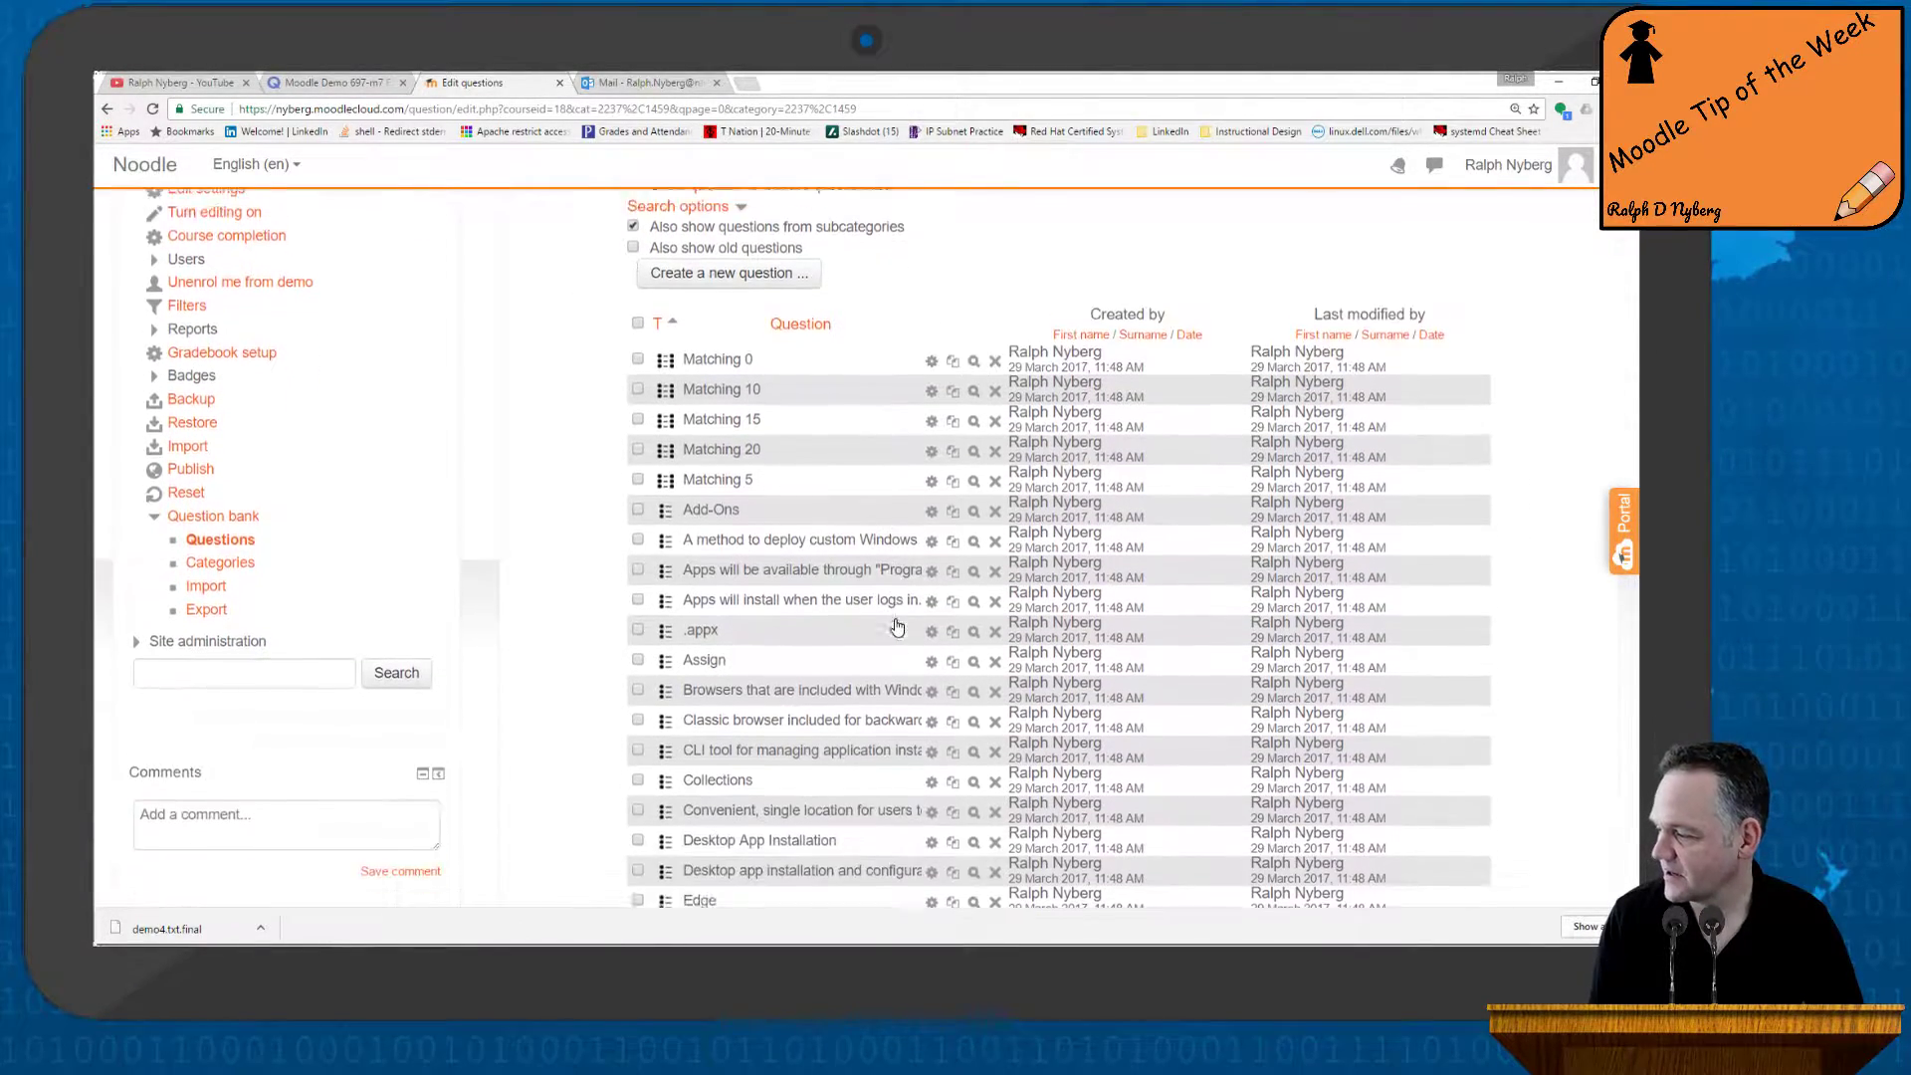
scroll(896, 624, "down", 1)
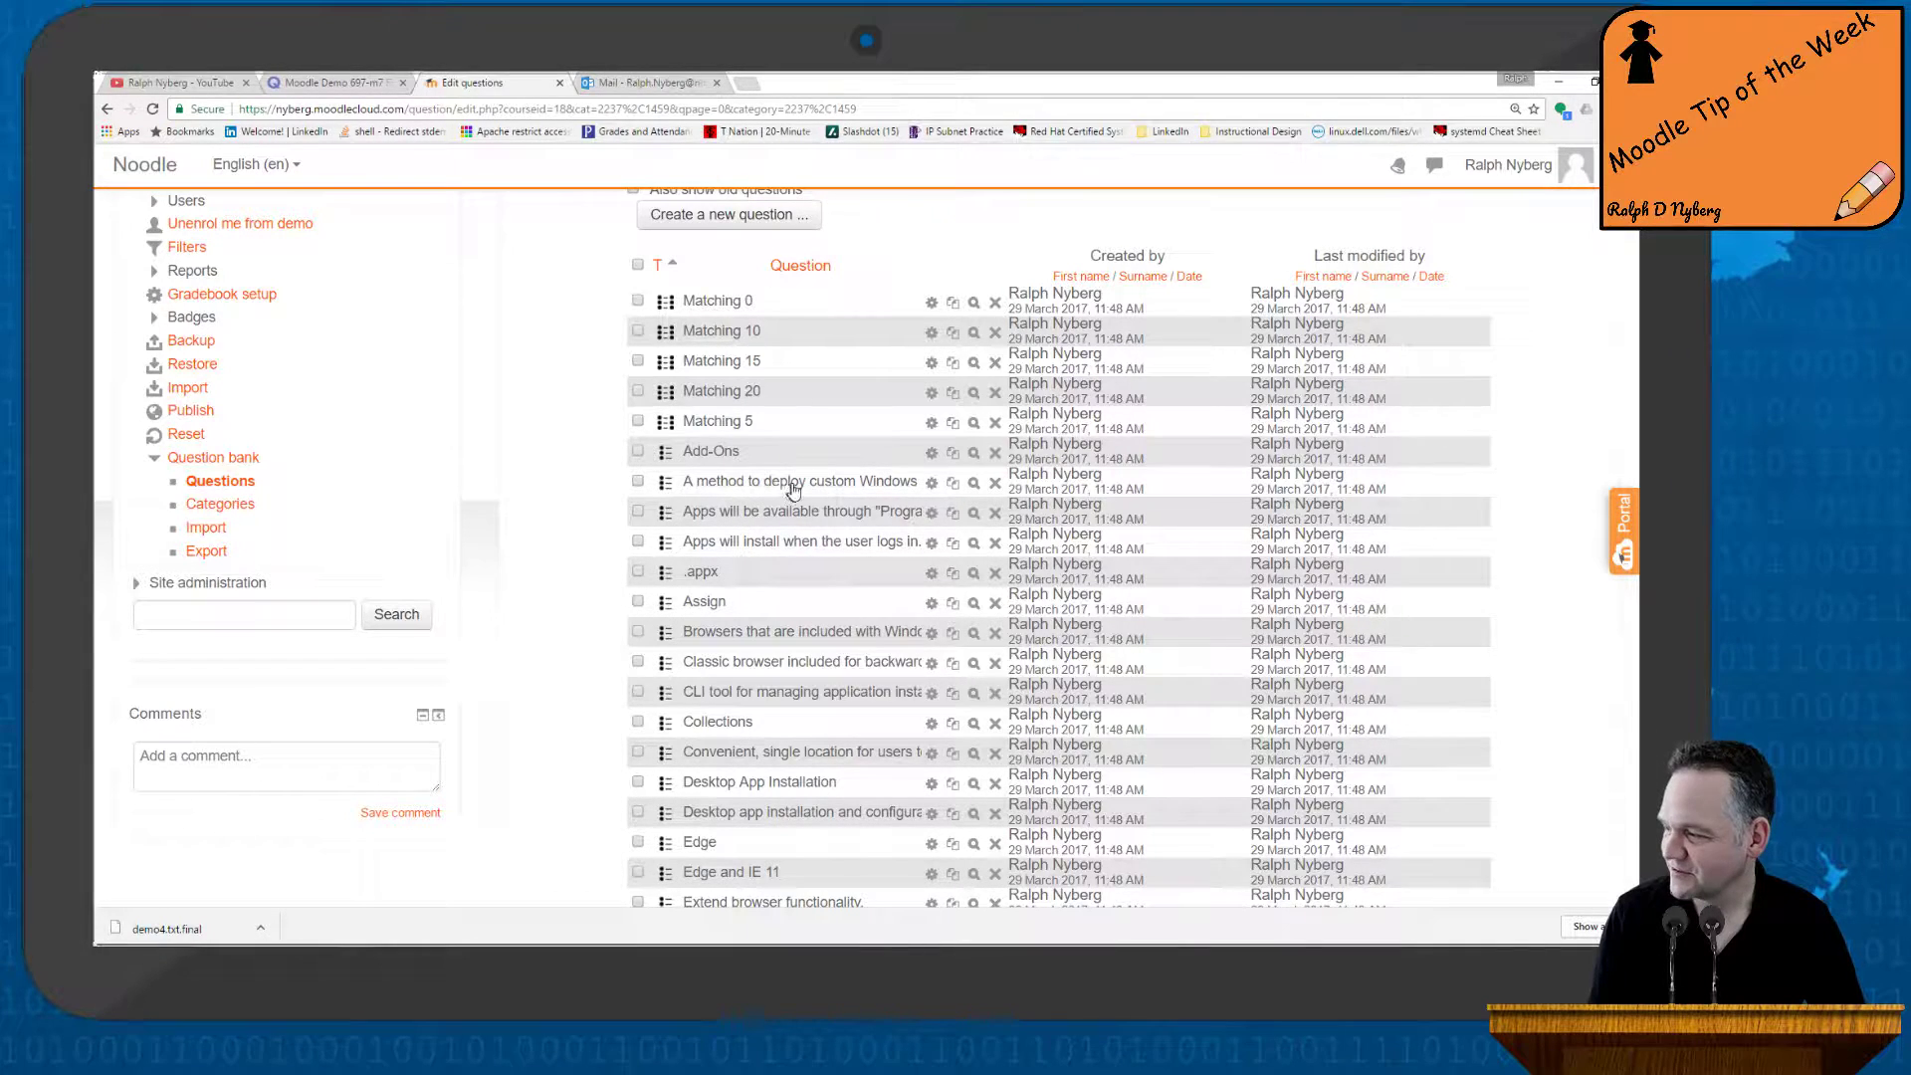
left_click(975, 485)
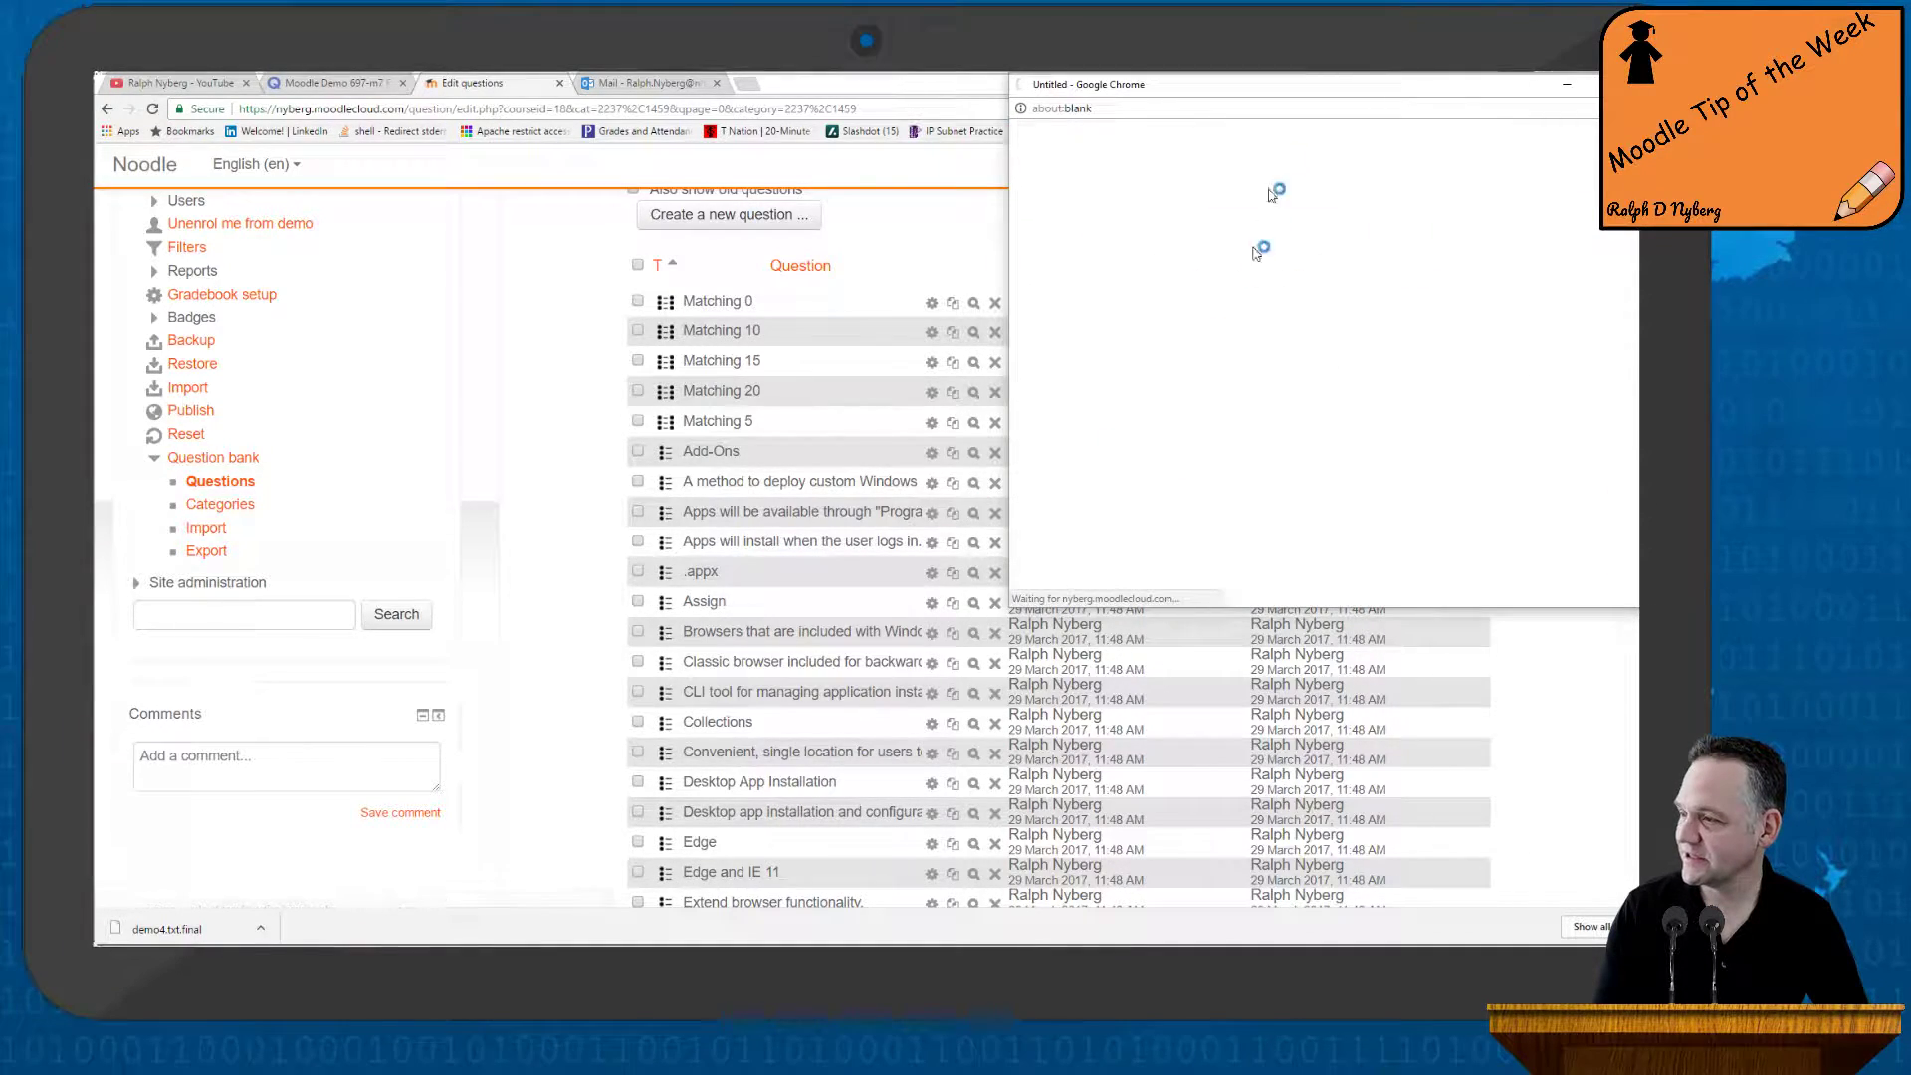
left_click_drag(1292, 91, 753, 157)
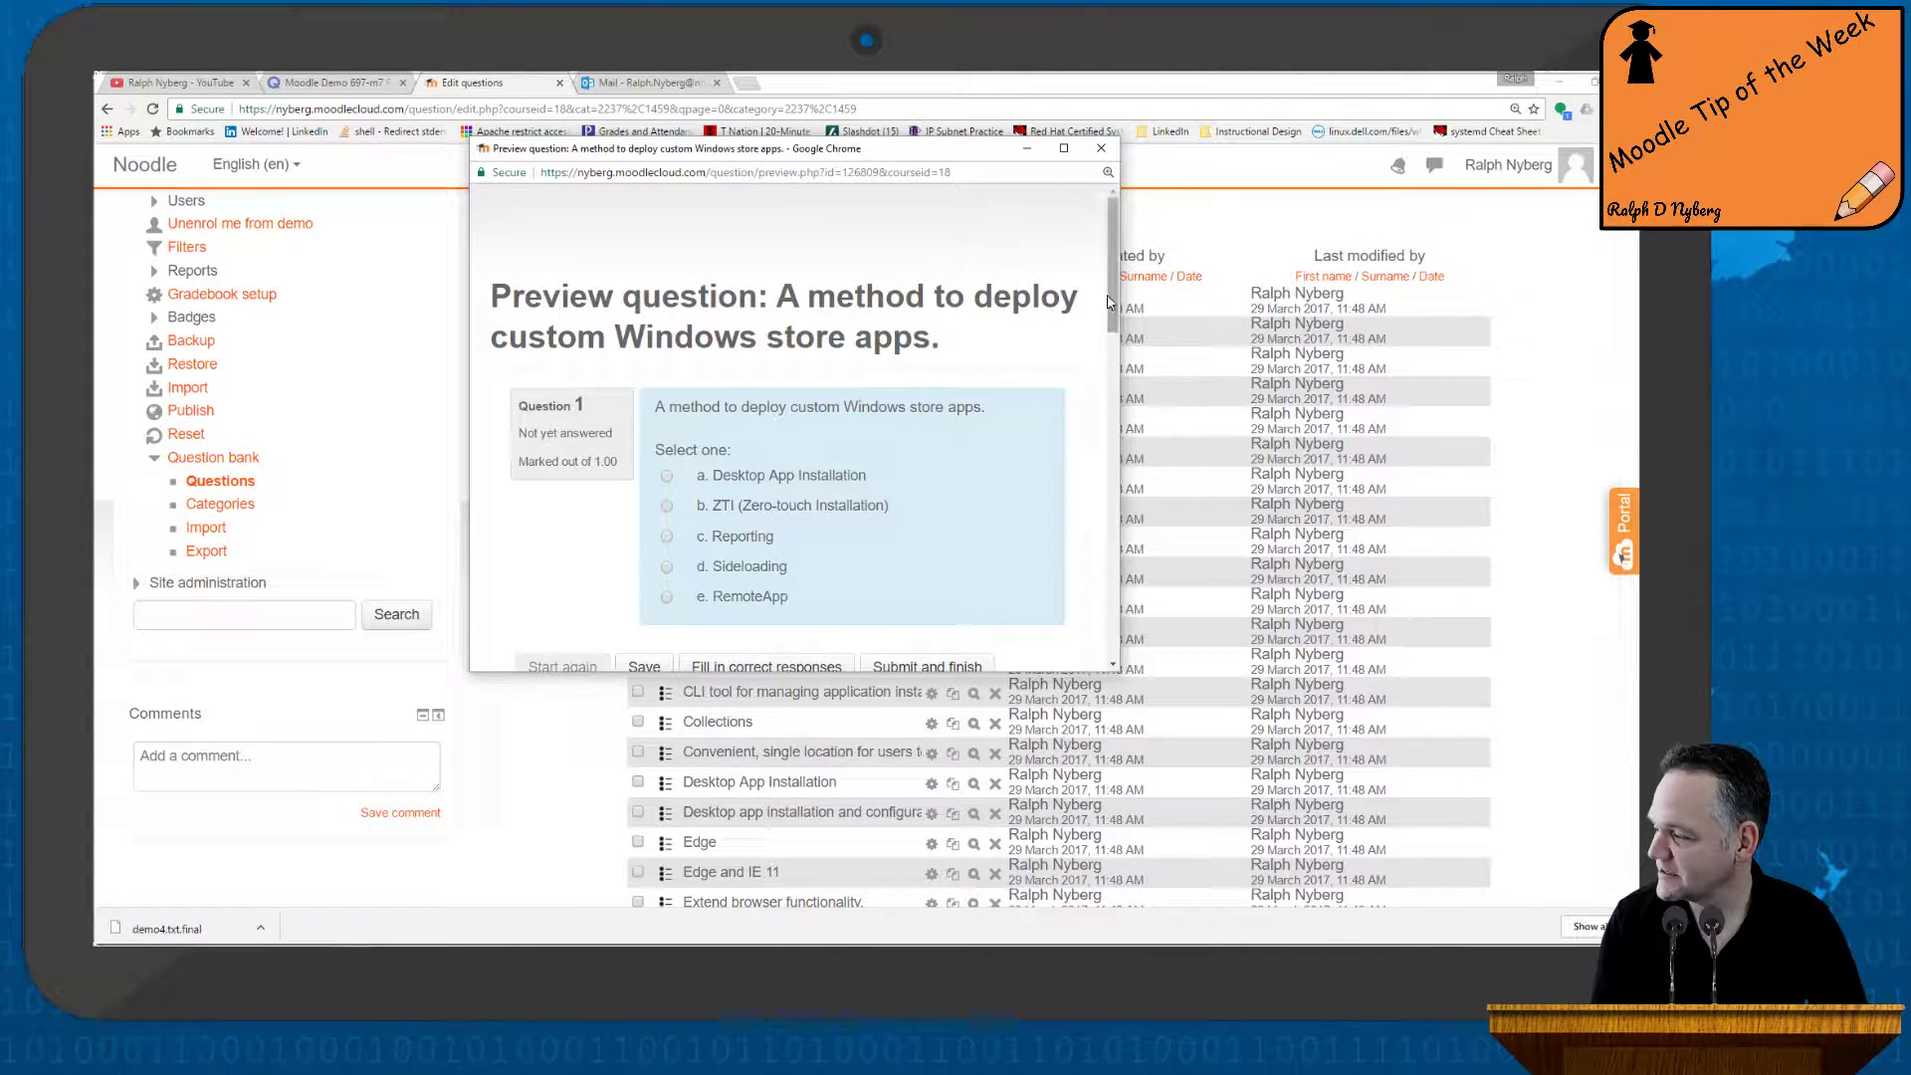
left_click_drag(1115, 301, 1095, 628)
left_click(1101, 148)
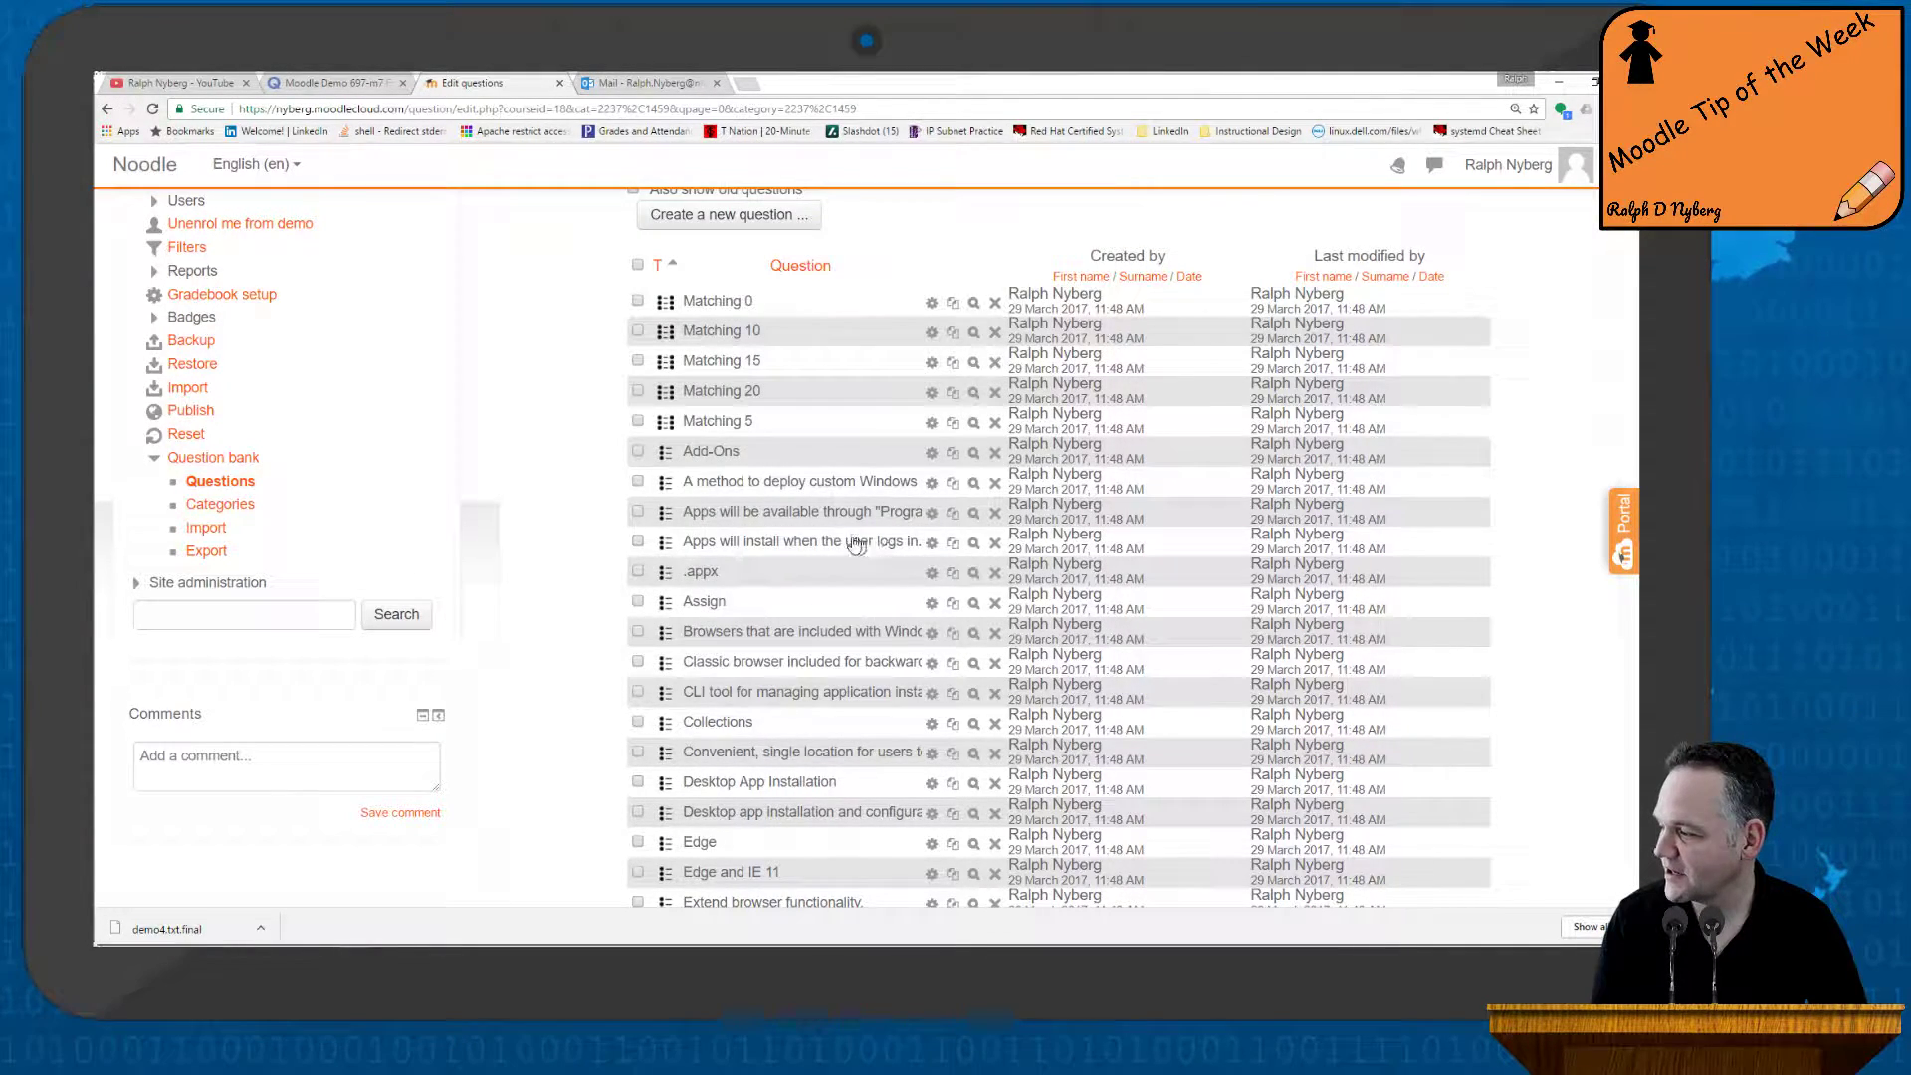
Open the custom Windows store apps question for editing, review its text, answer choices and feedback, and leave without saving
left_click(934, 491)
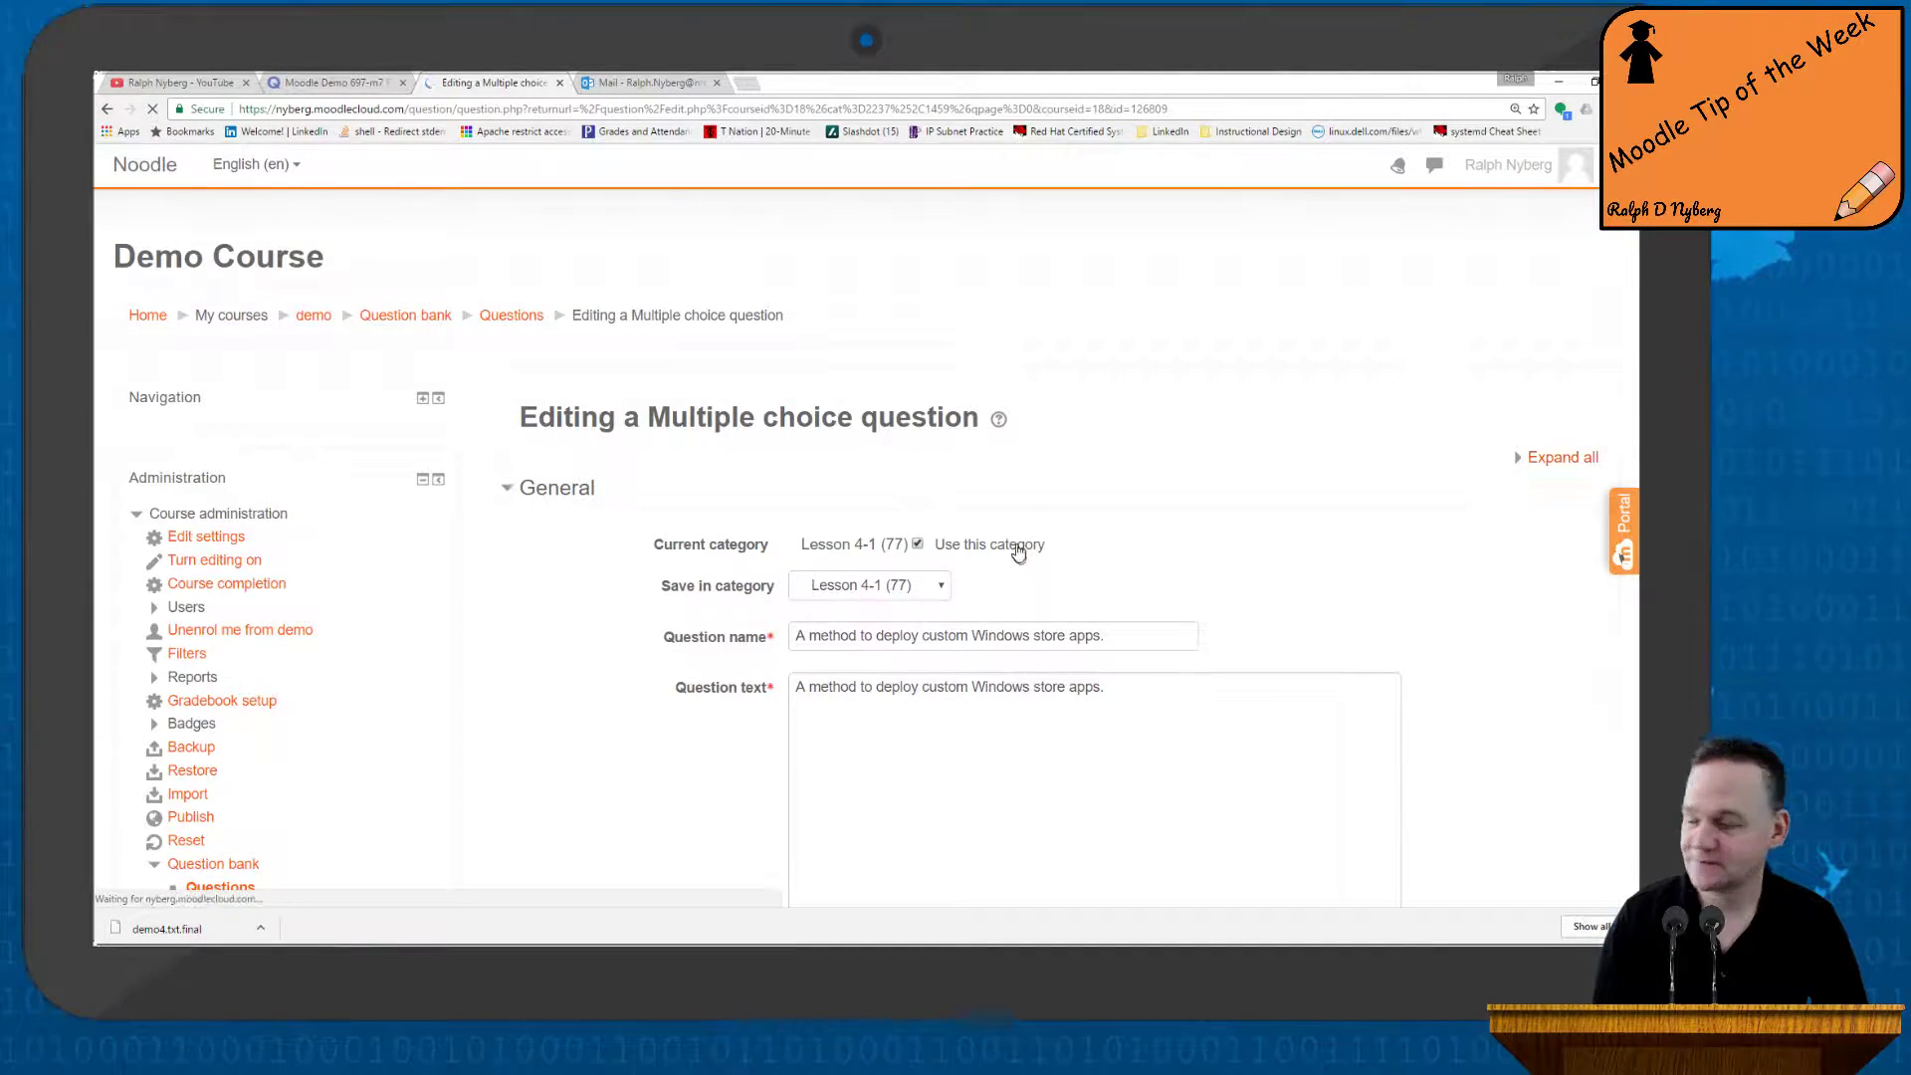
scroll(1045, 537, "down", 3)
scroll(1047, 533, "down", 1)
scroll(1047, 537, "up", 3)
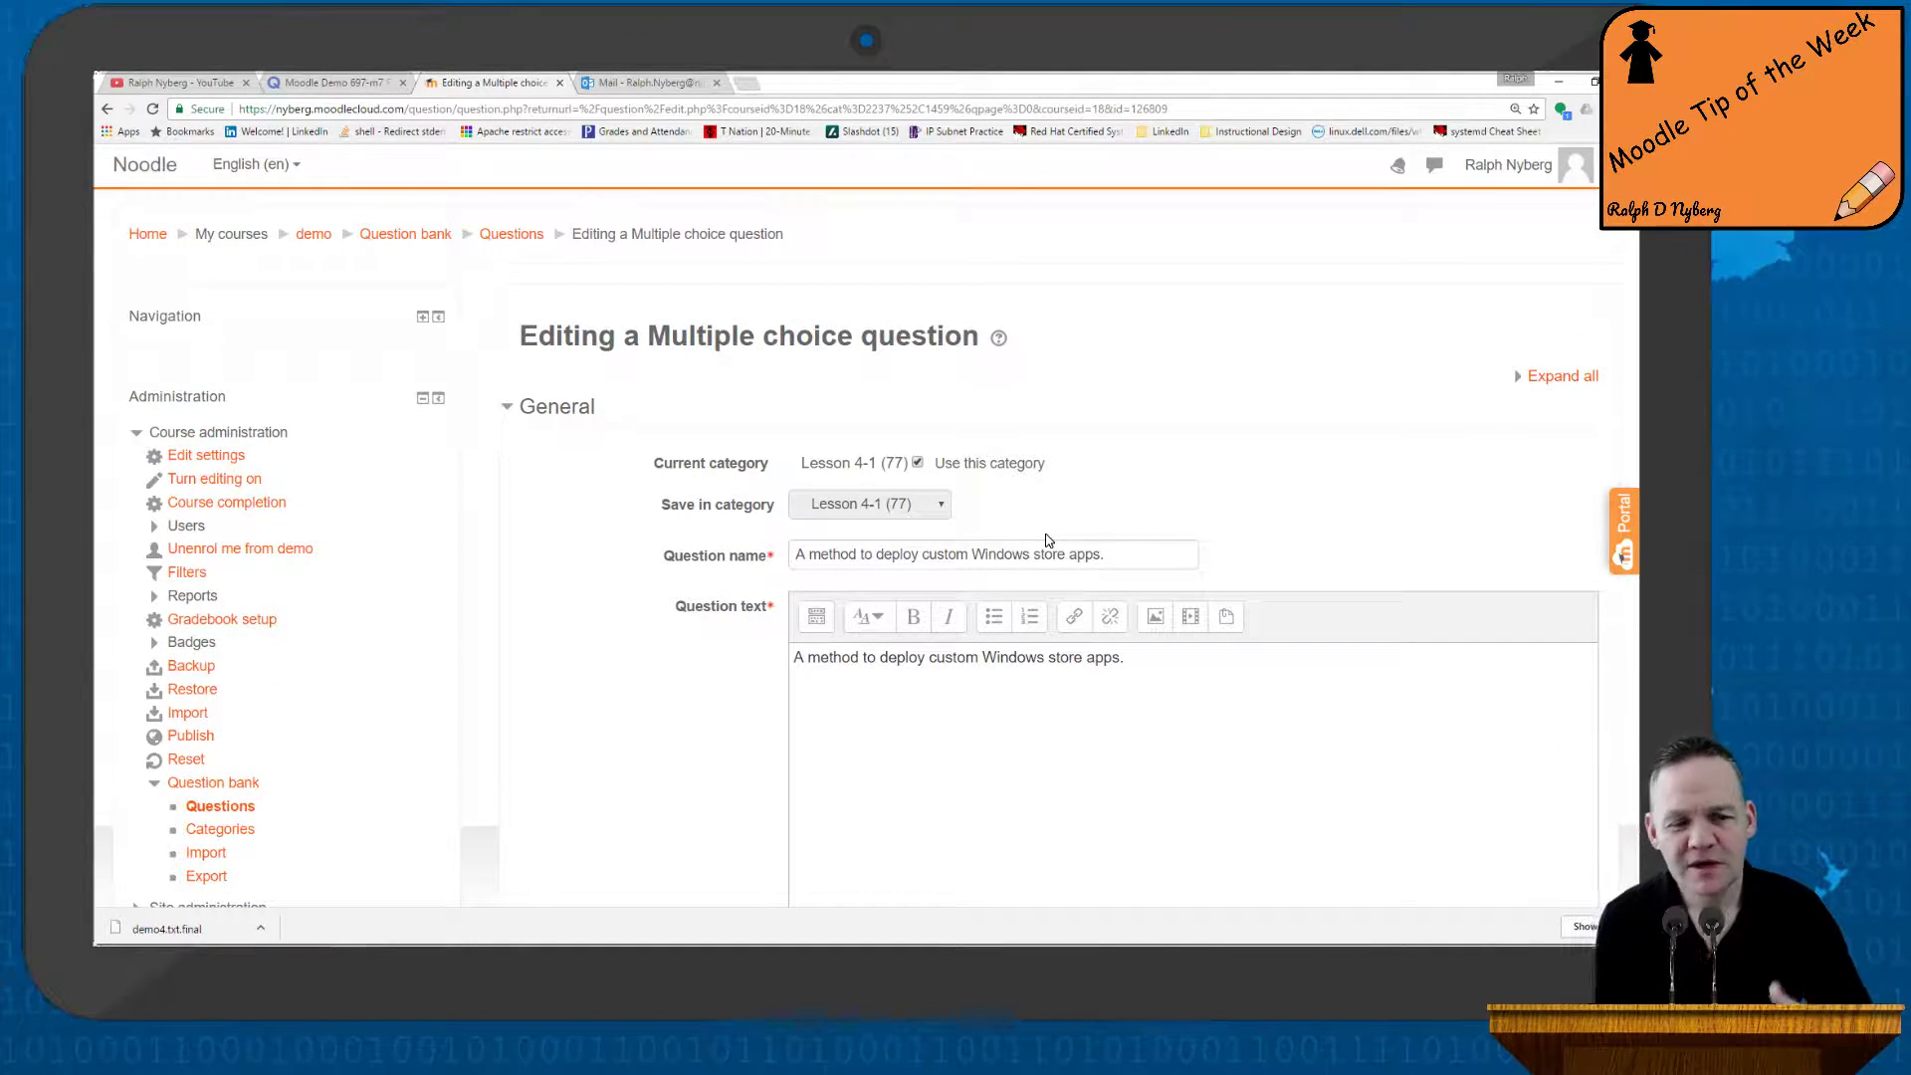
scroll(1225, 509, "up", 1)
scroll(1226, 510, "down", 11)
scroll(1221, 569, "down", 13)
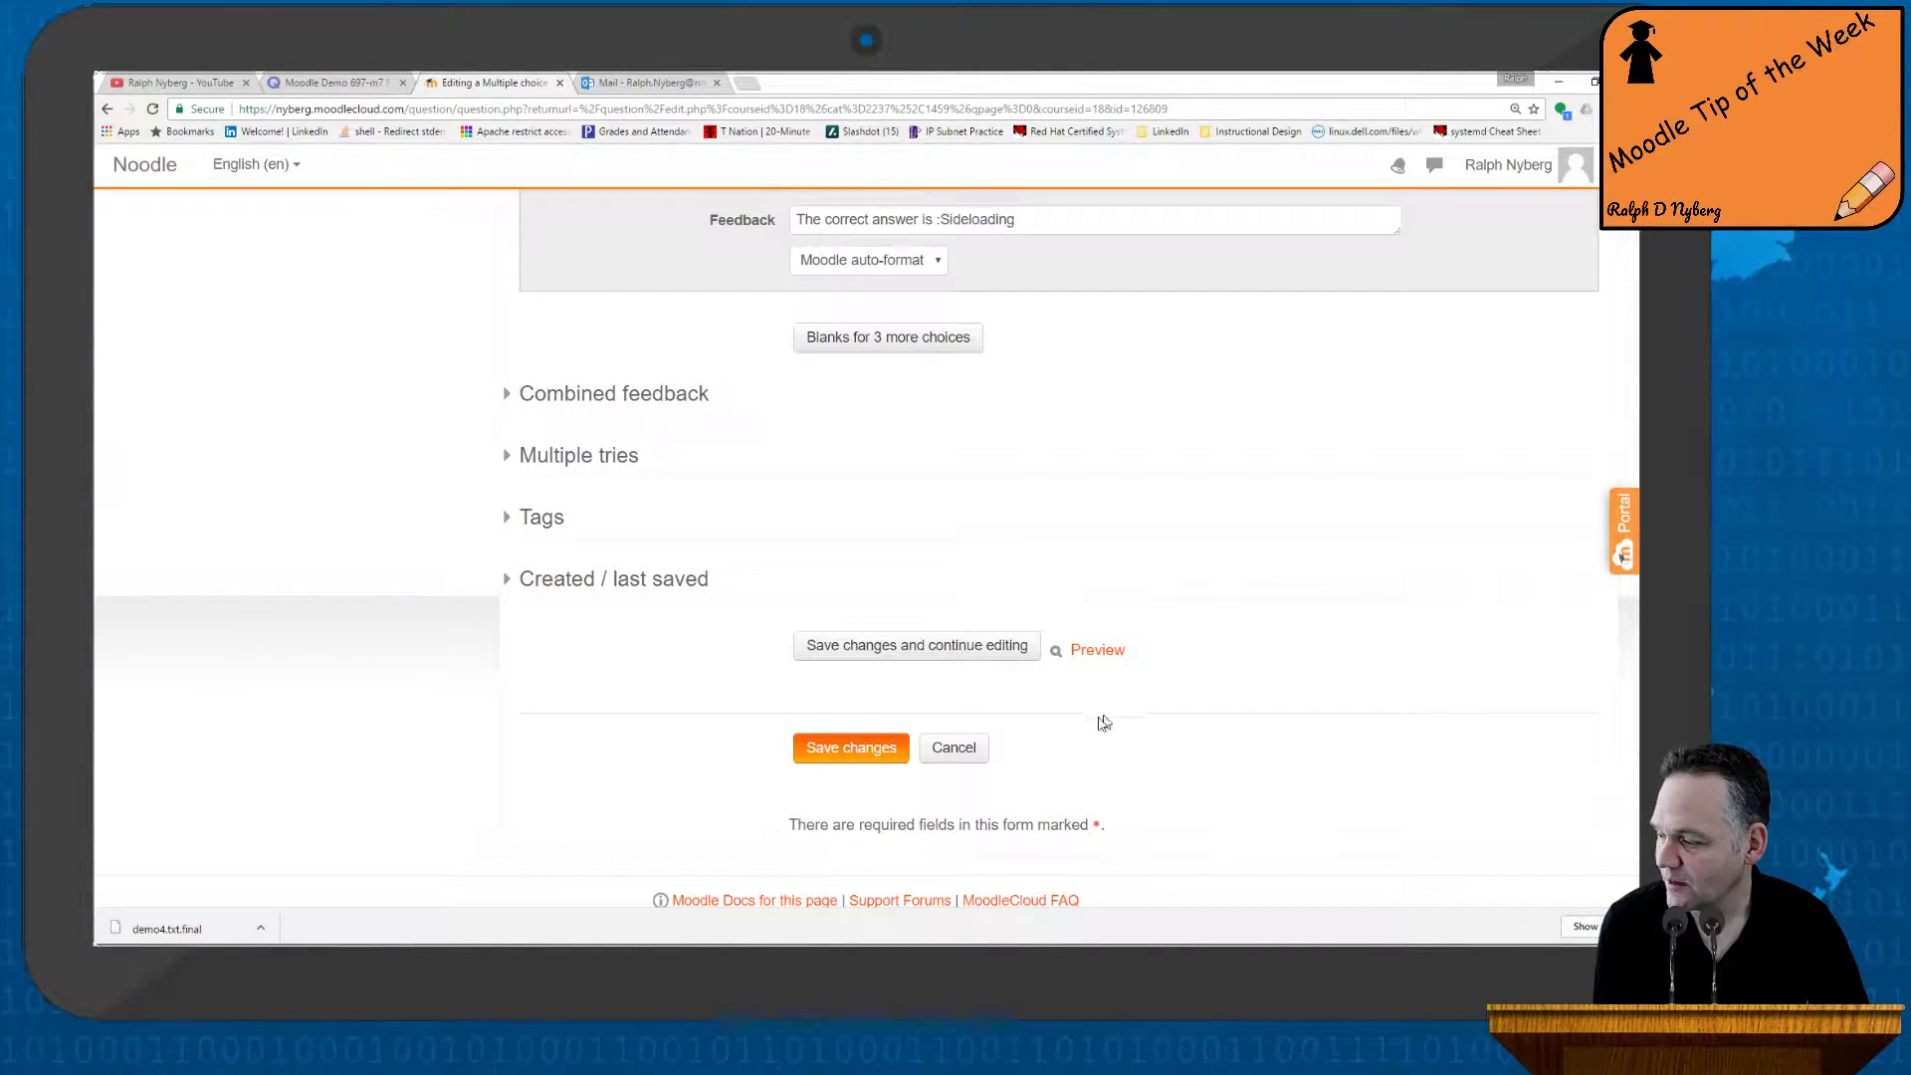
left_click(948, 751)
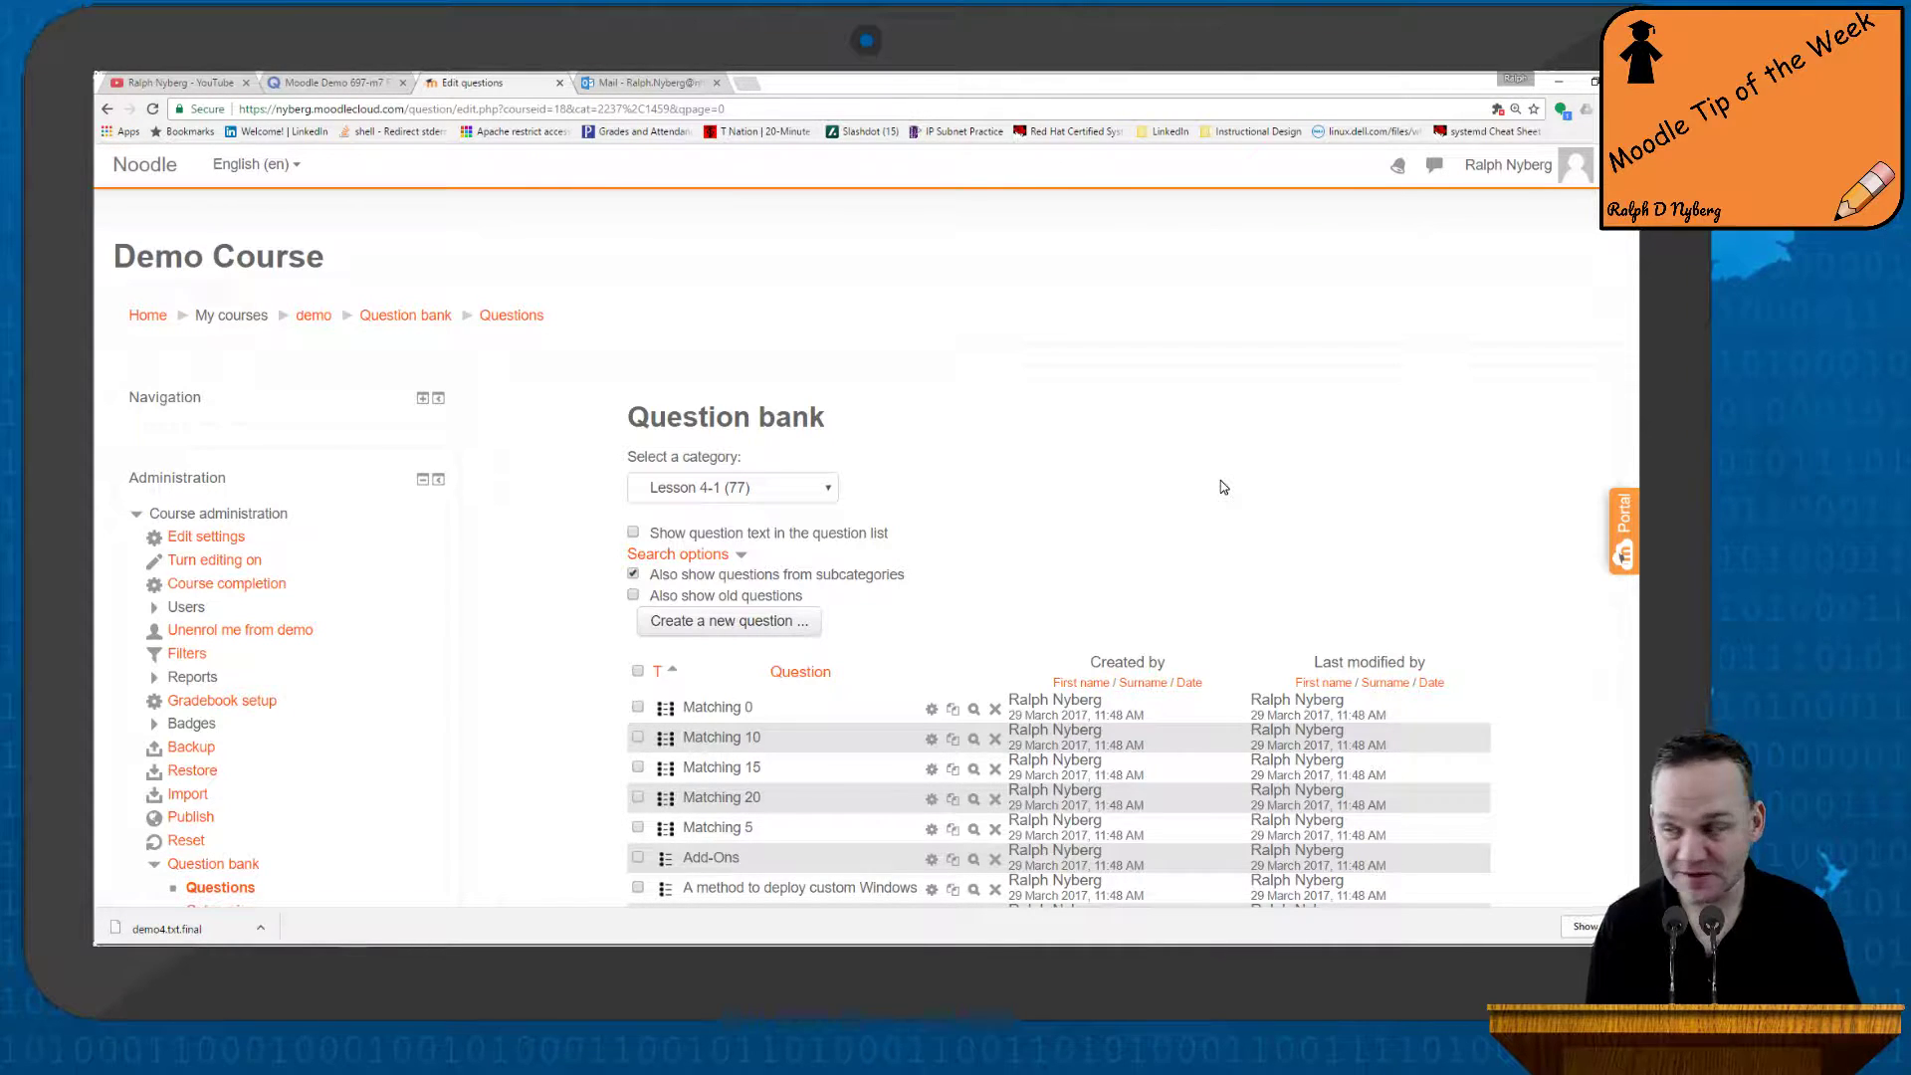
Switch to the Quizlet study set, open its flashcards, and flip the first card to its definition and back
left_click(333, 83)
left_click(423, 466)
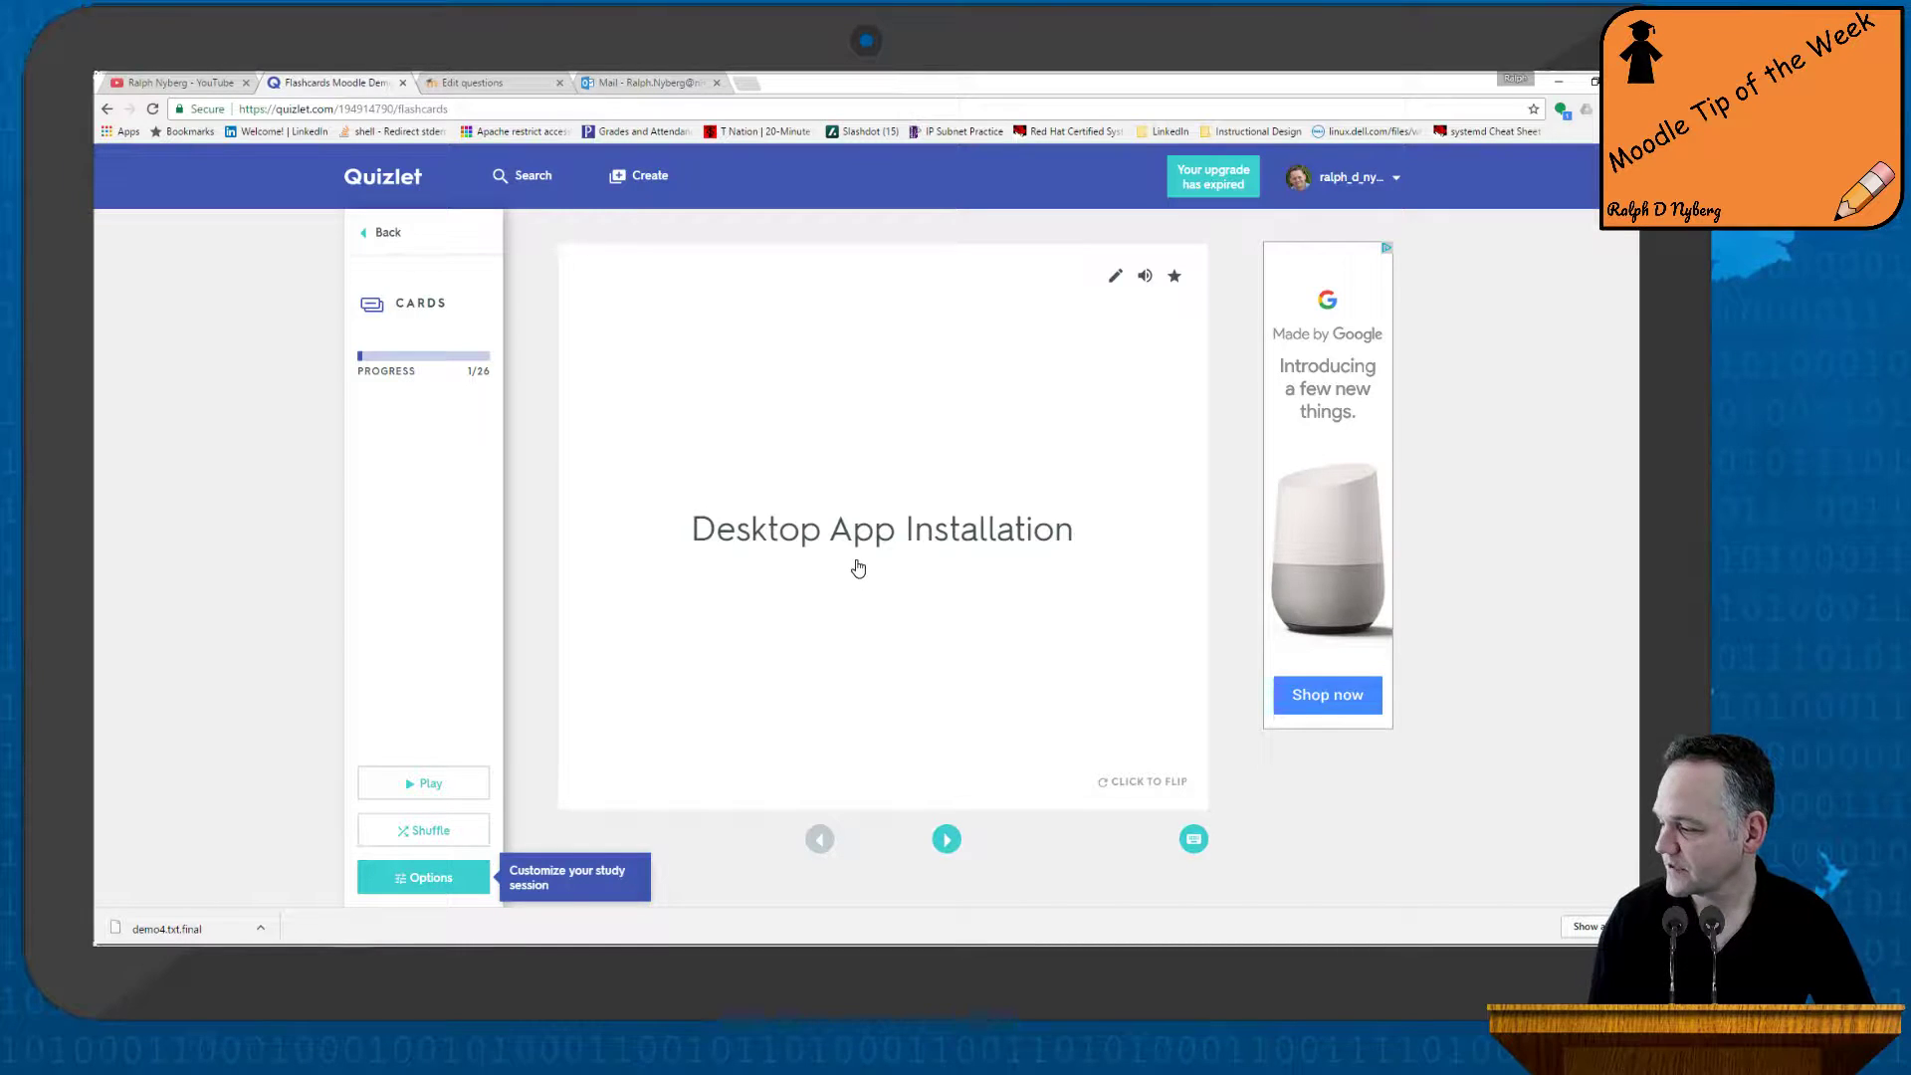
left_click(1144, 784)
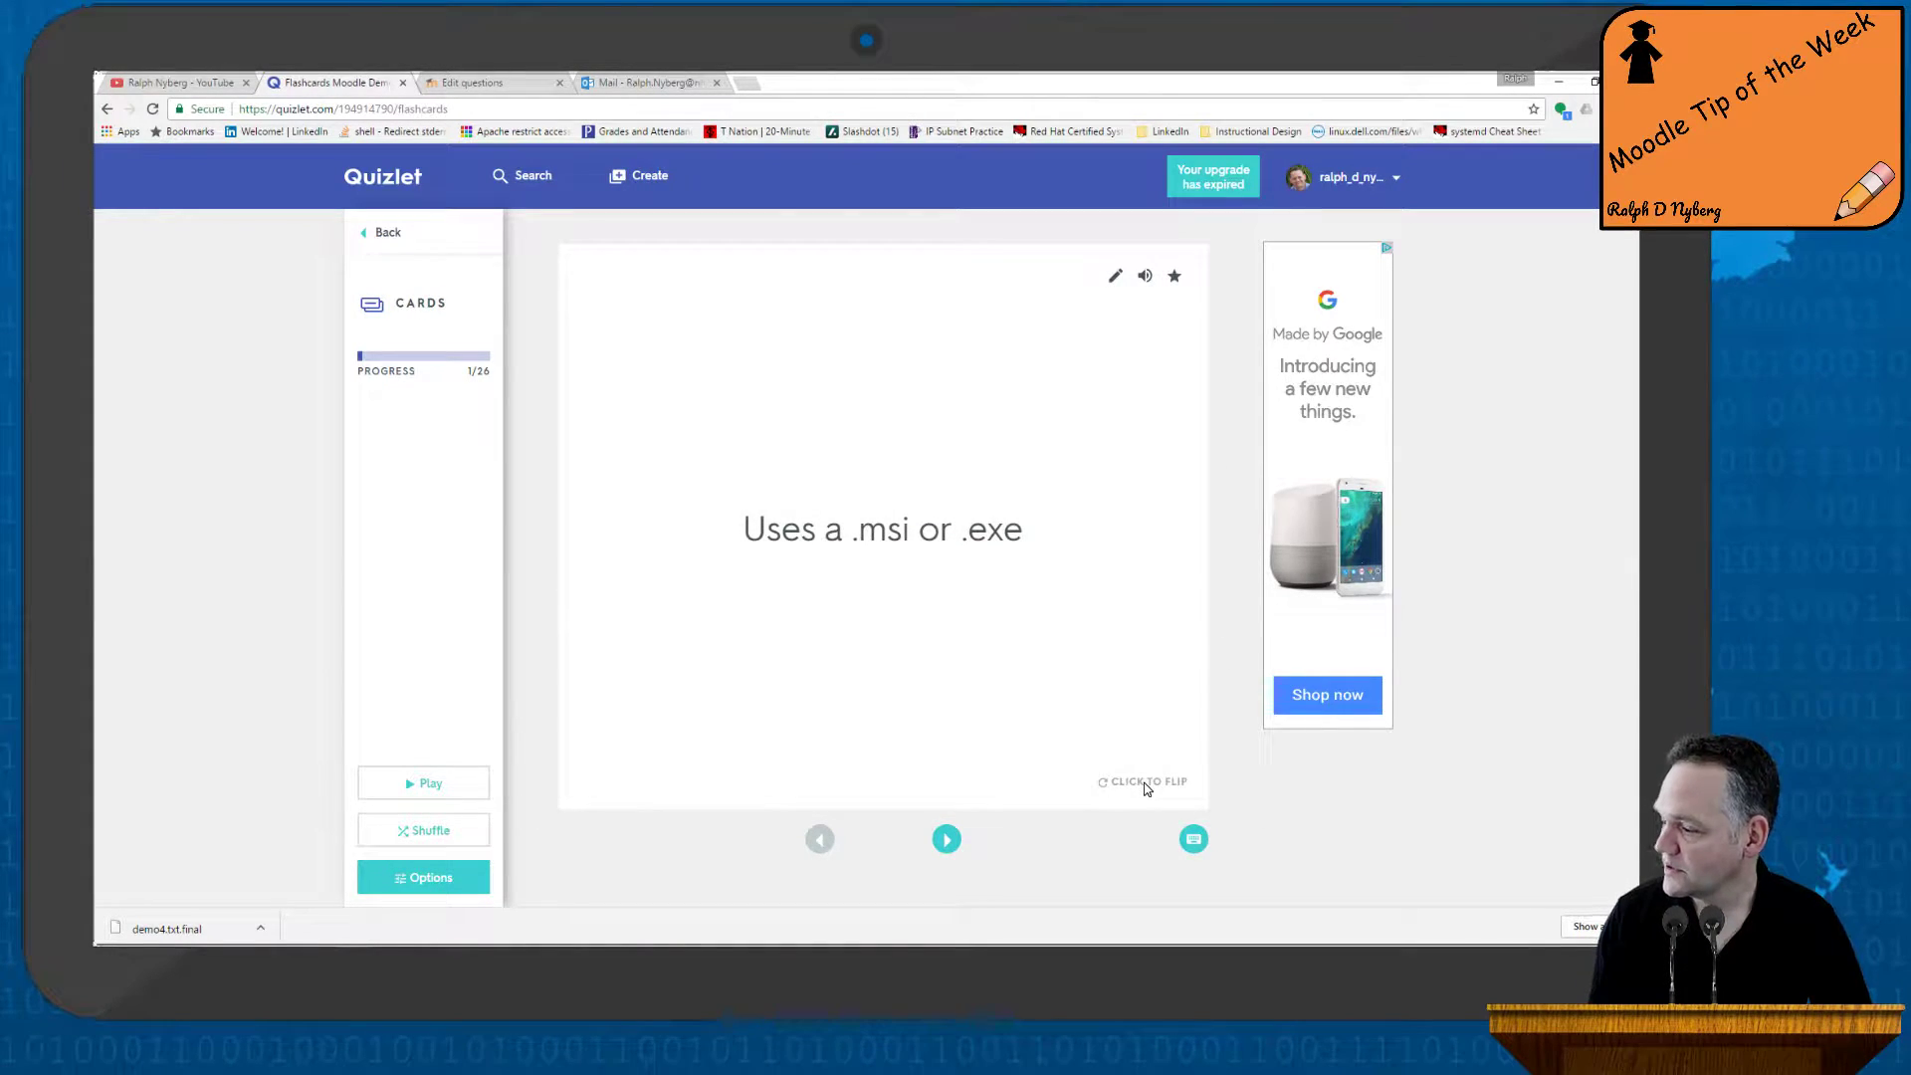
left_click(1145, 784)
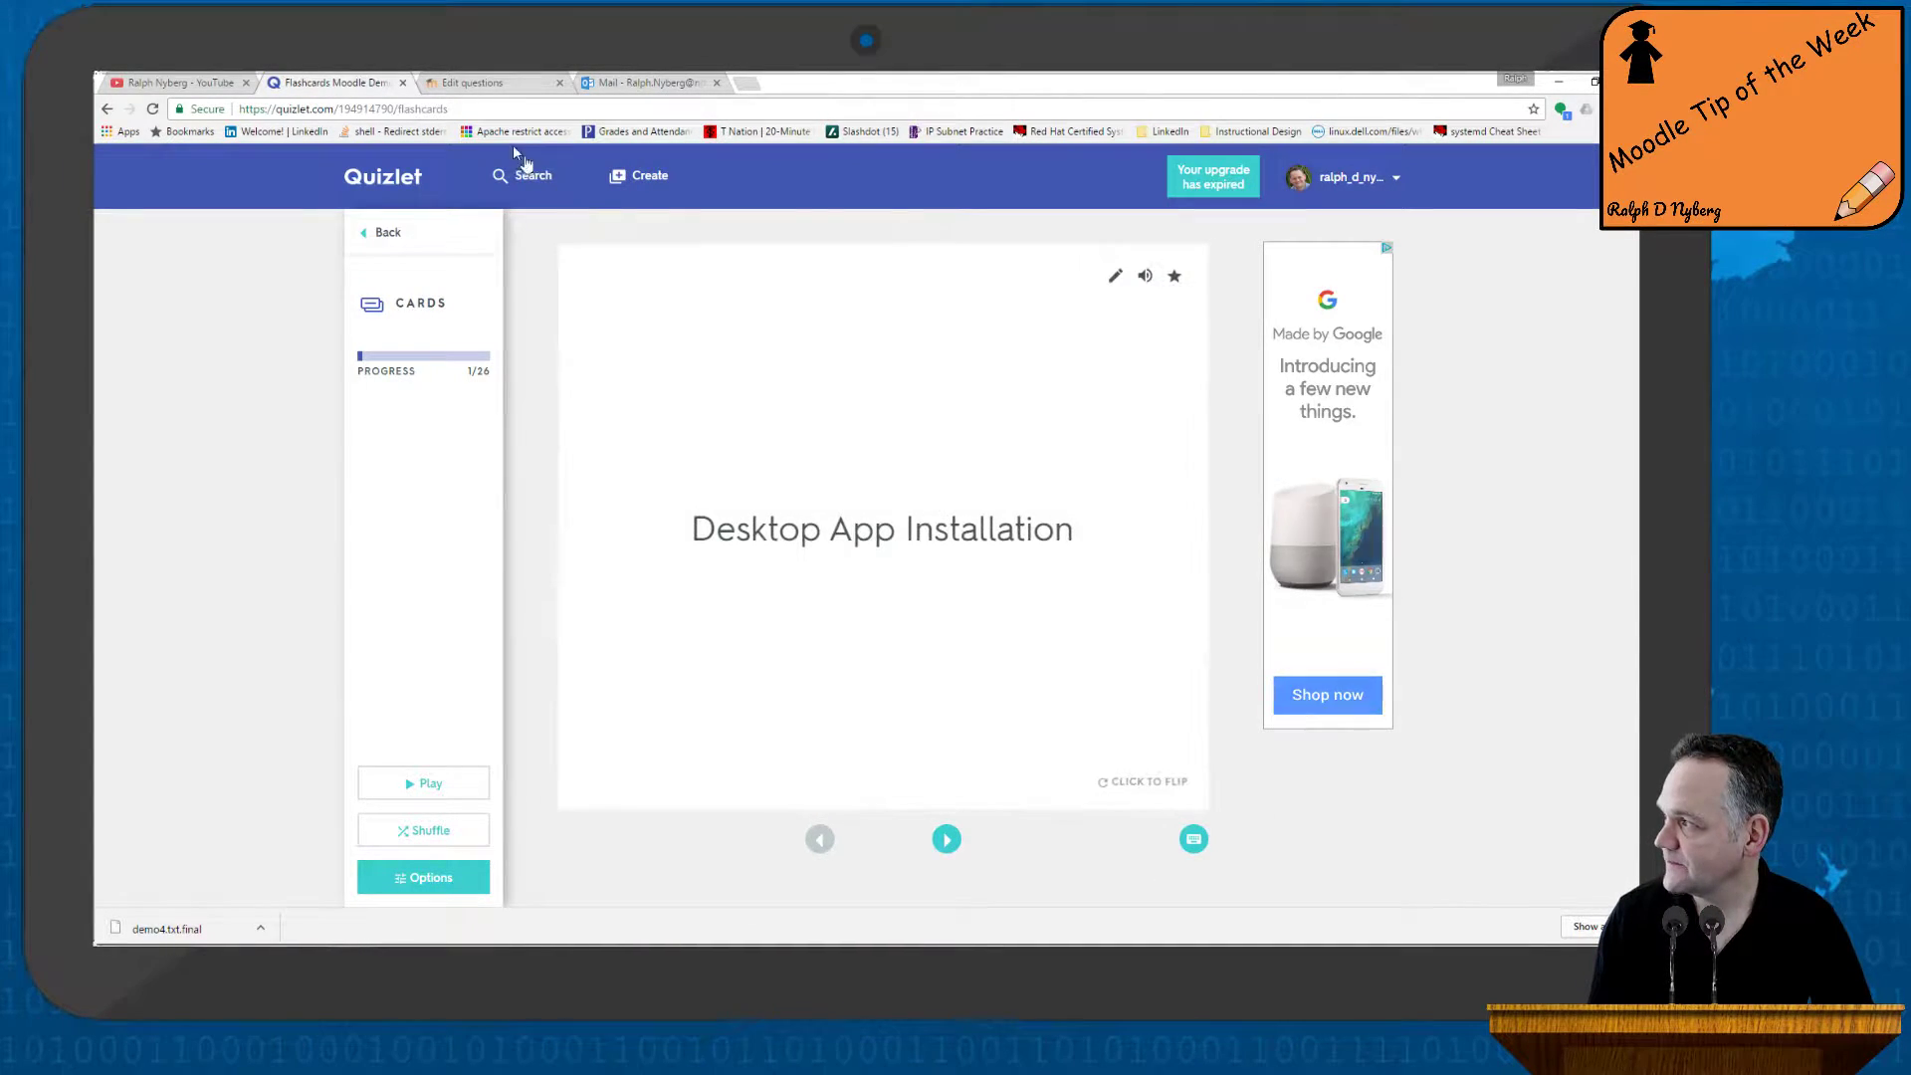
Switch back to the Moodle question bank, look through the Lesson 4-1 question list and return to its beginning
left_click(473, 85)
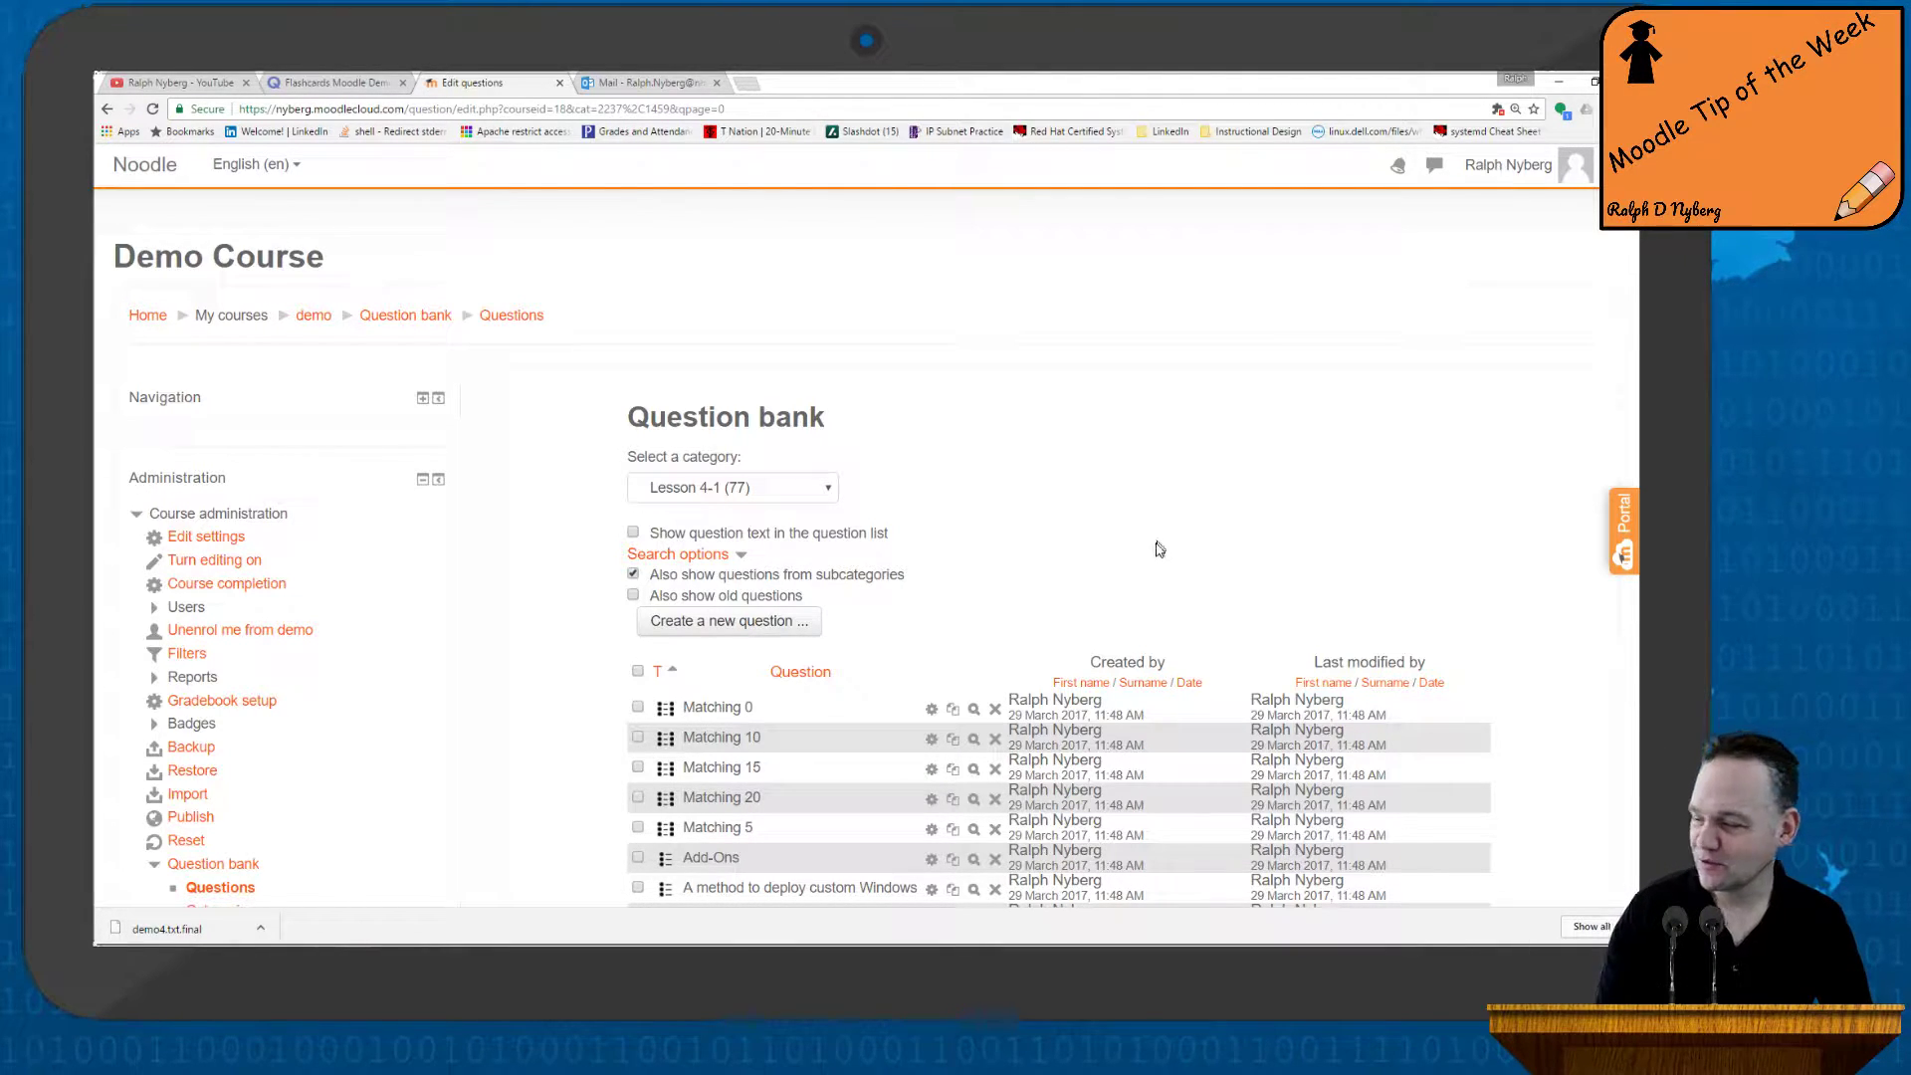
scroll(1128, 595, "down", 6)
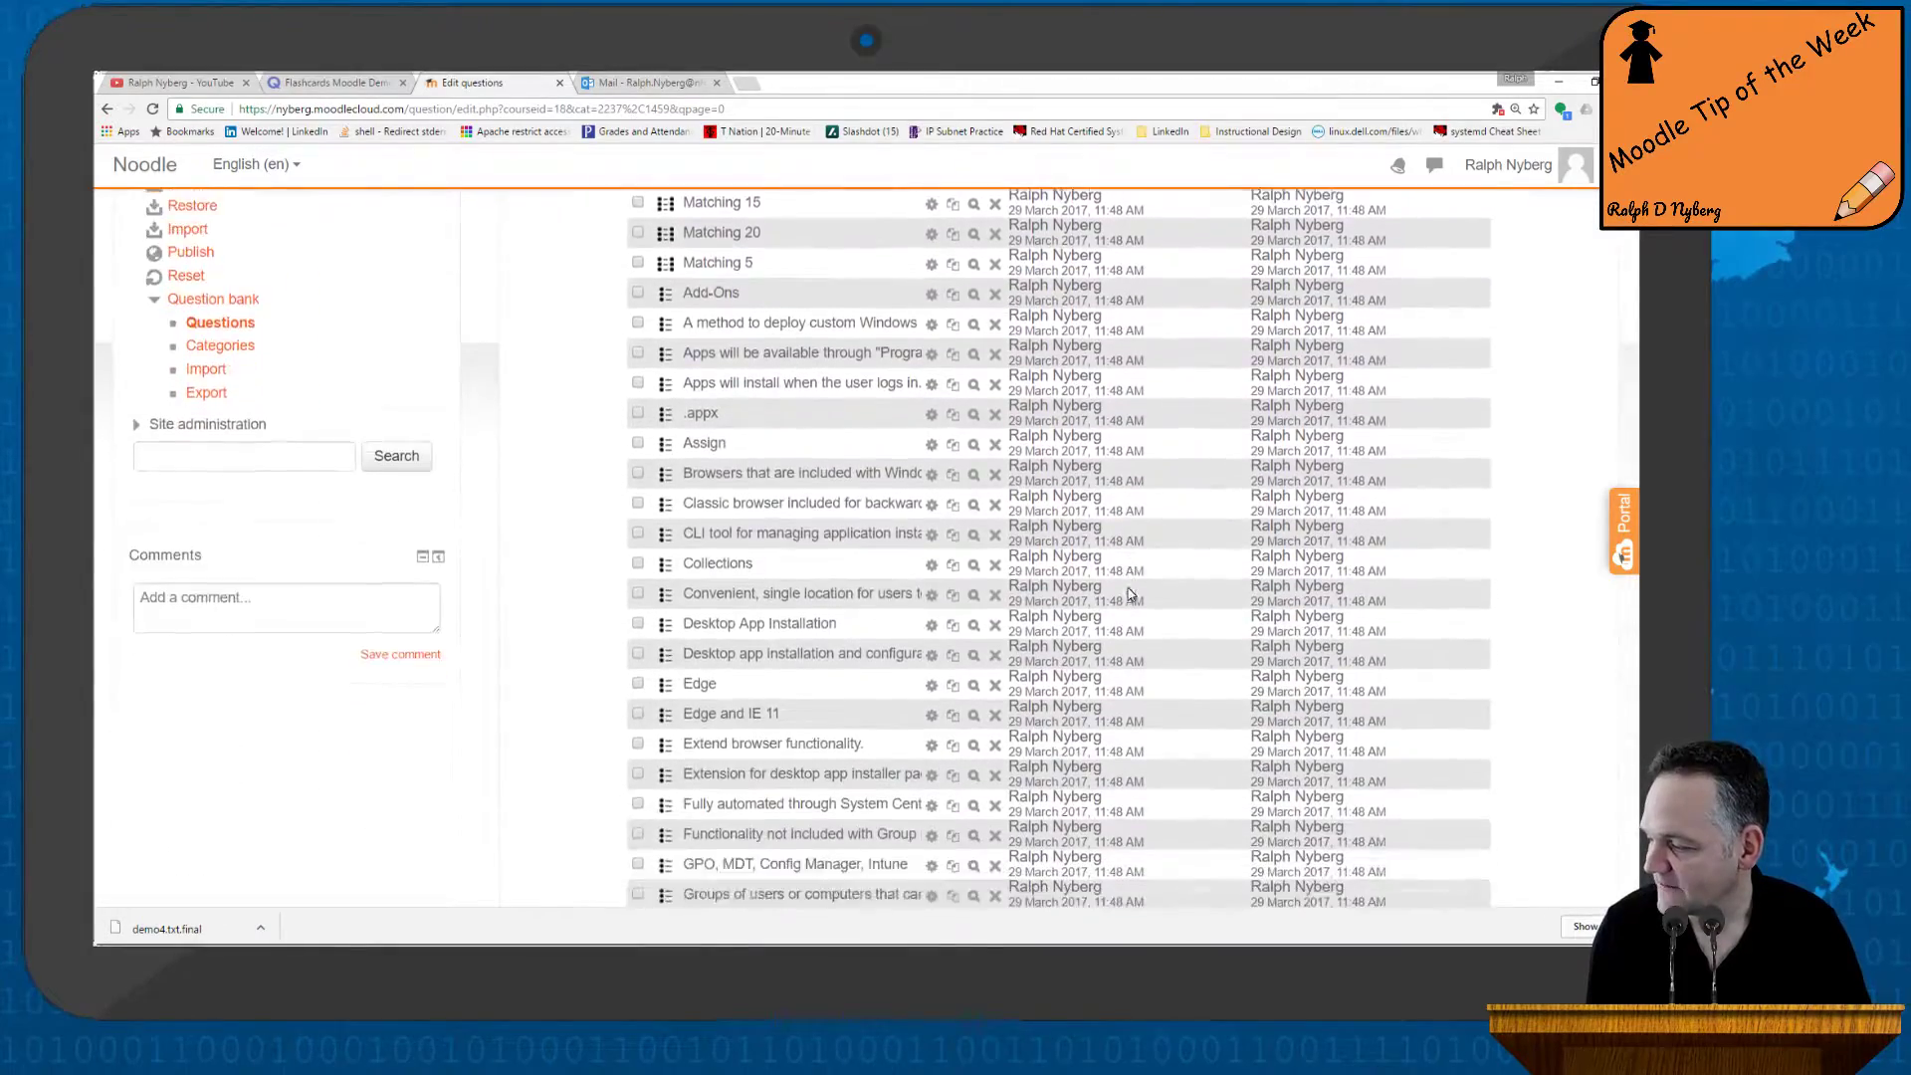
scroll(1127, 595, "down", 7)
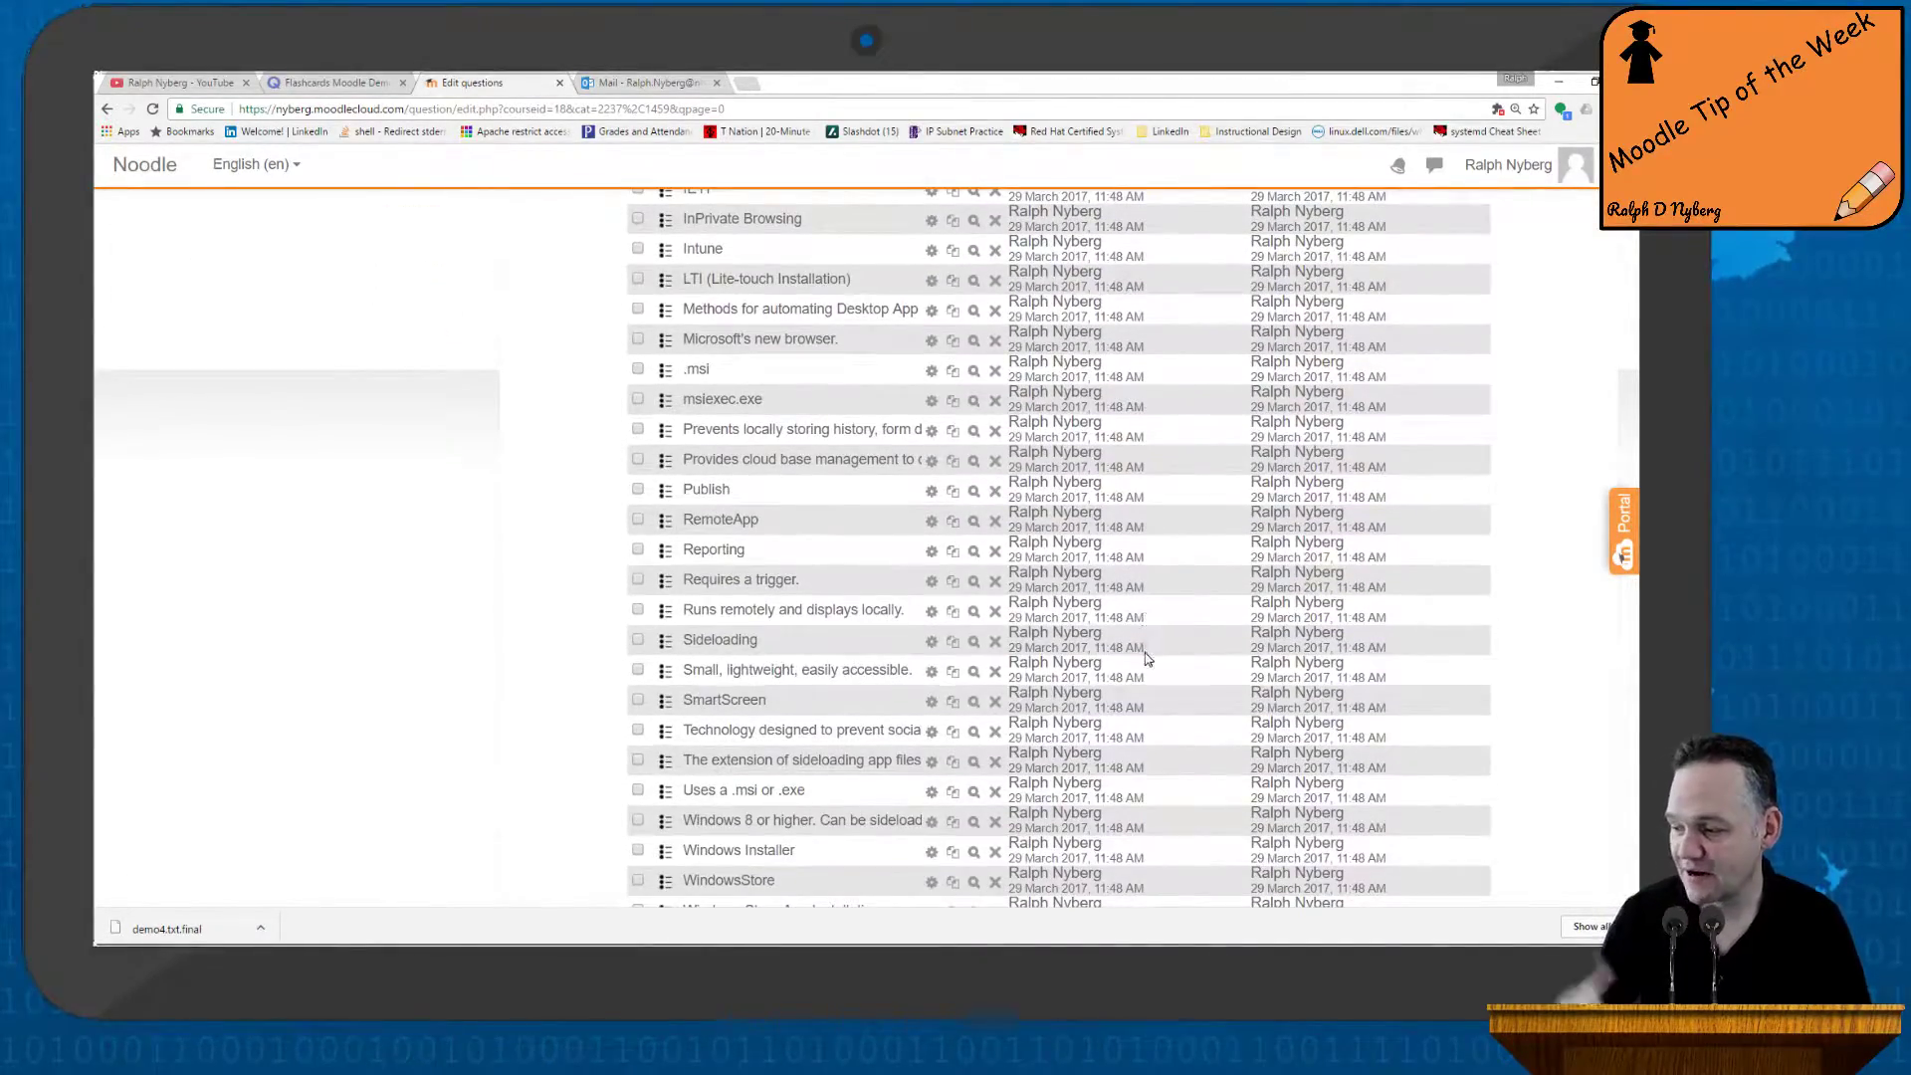
scroll(1147, 657, "down", 3)
scroll(1622, 669, "up", 1)
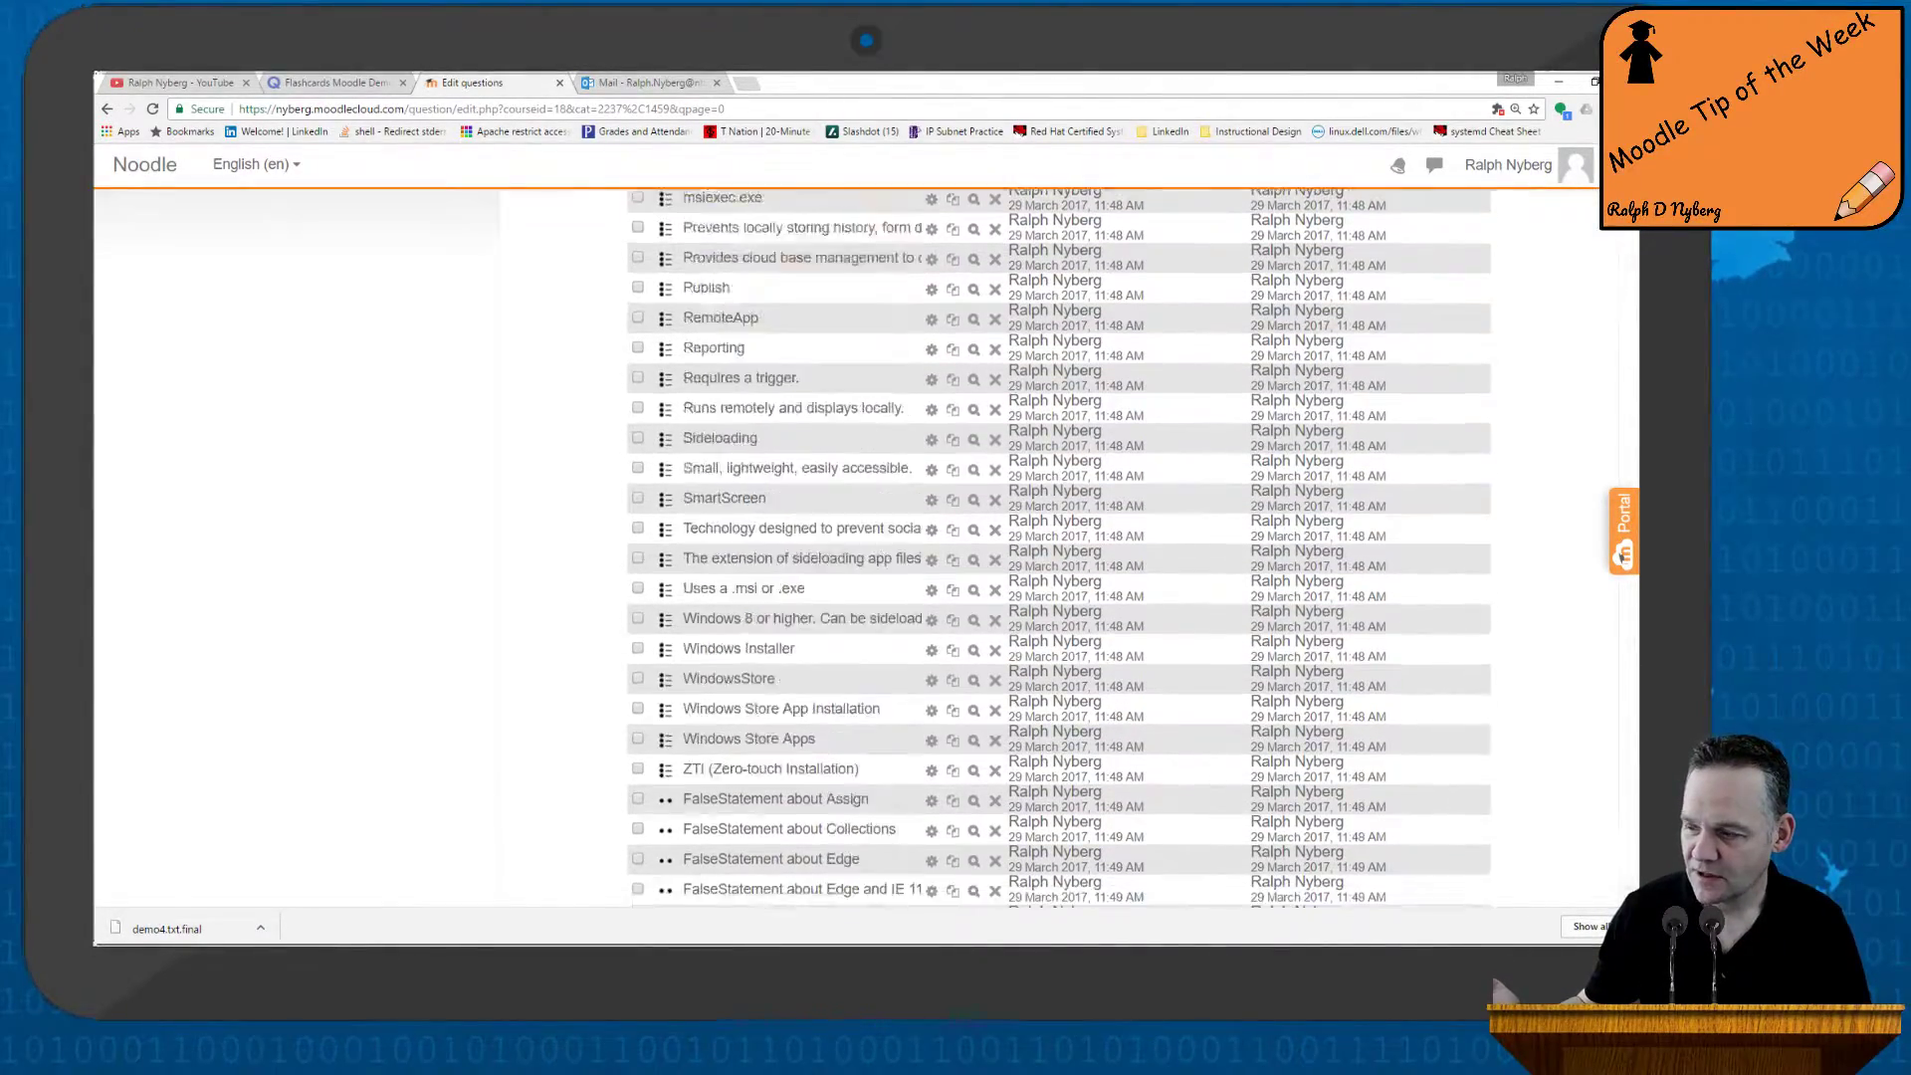
key("Home")
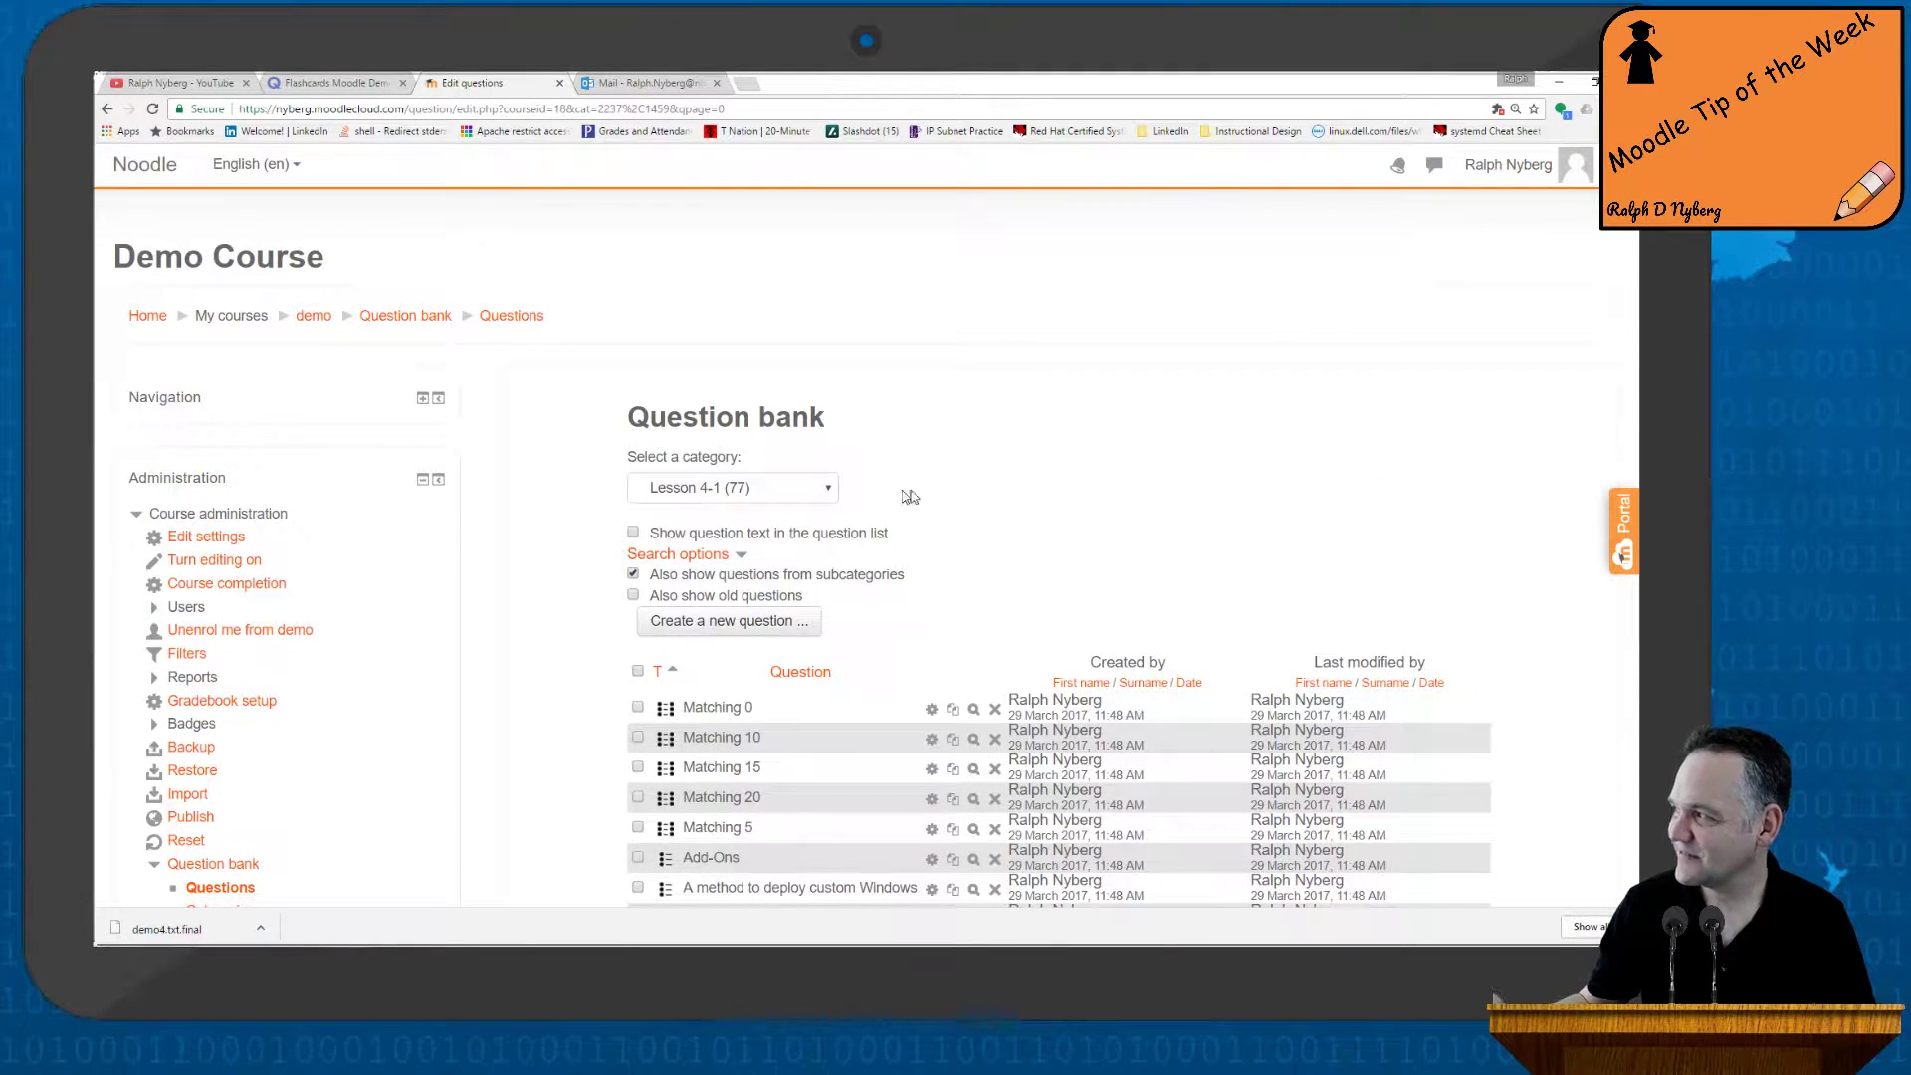
Switch to Quizlet, leave the flashcards and open the account's own study sets
left_click(329, 82)
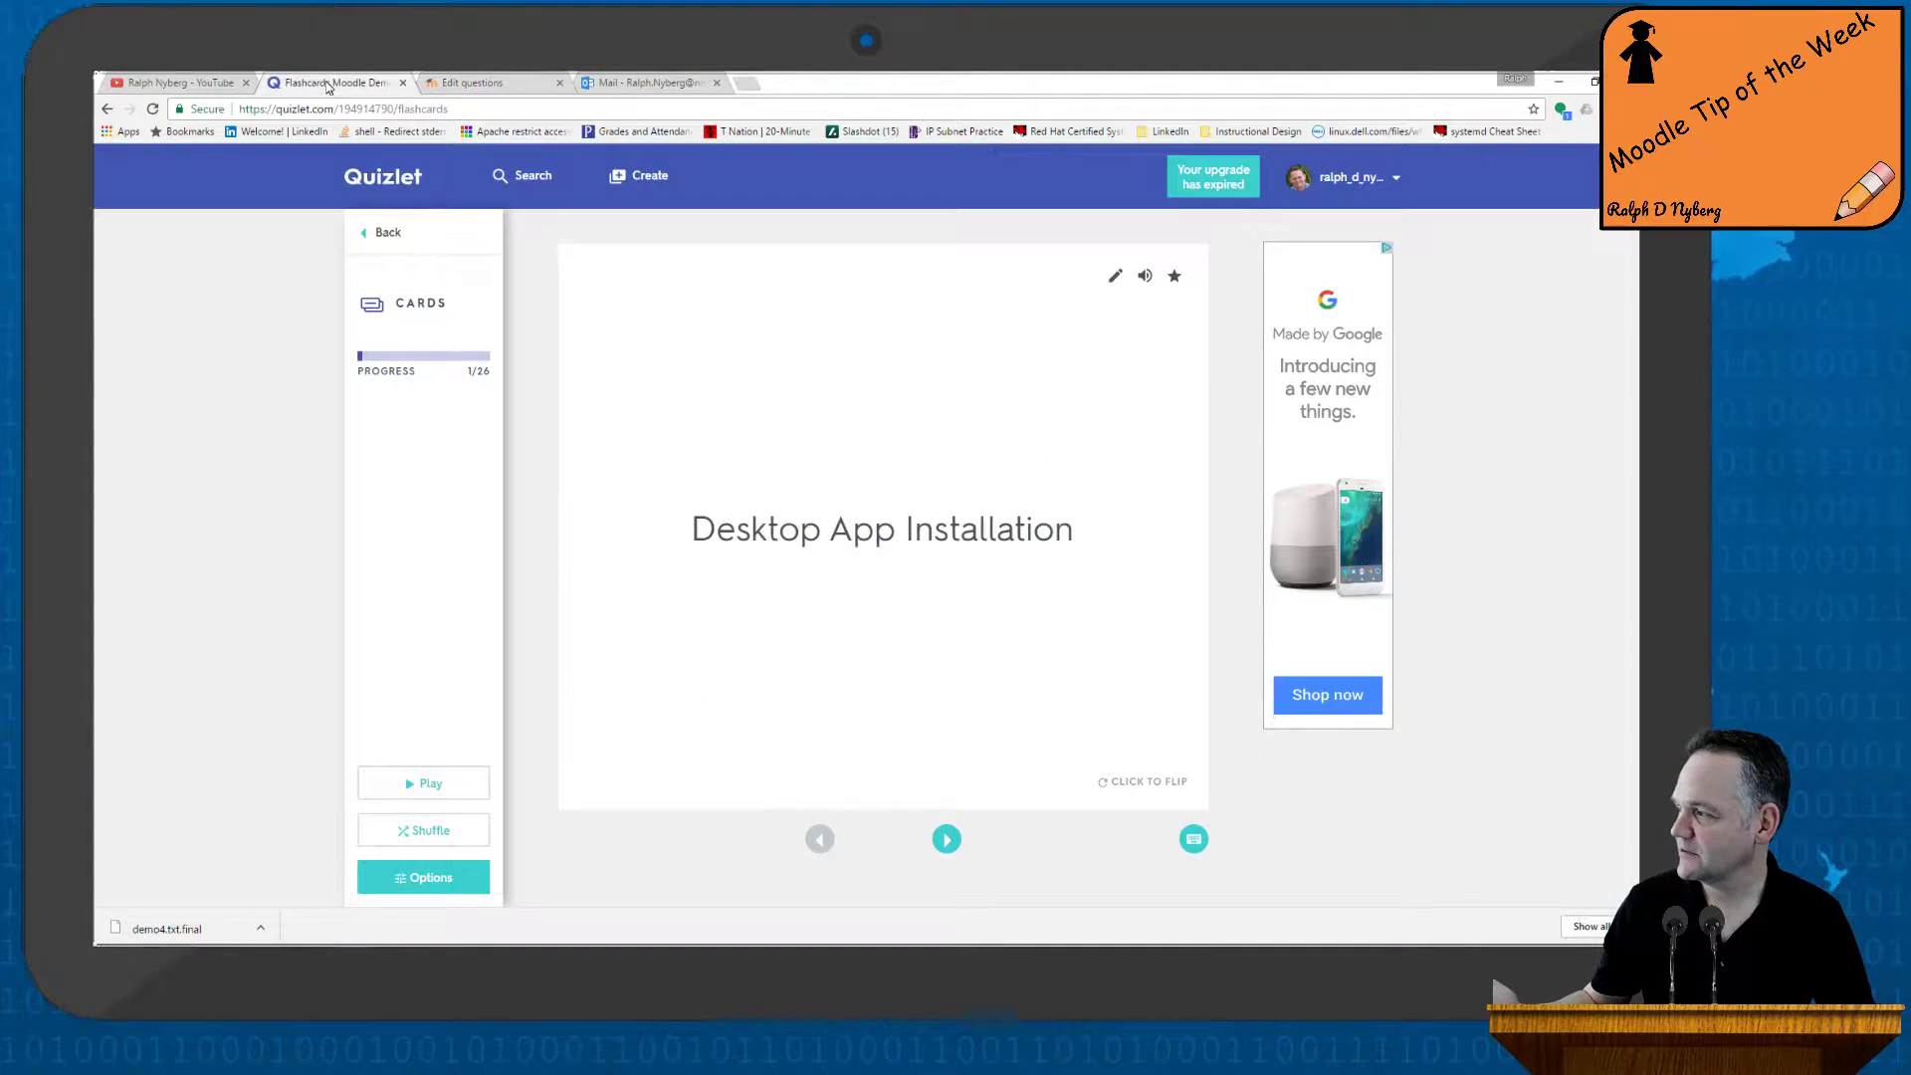
left_click(383, 232)
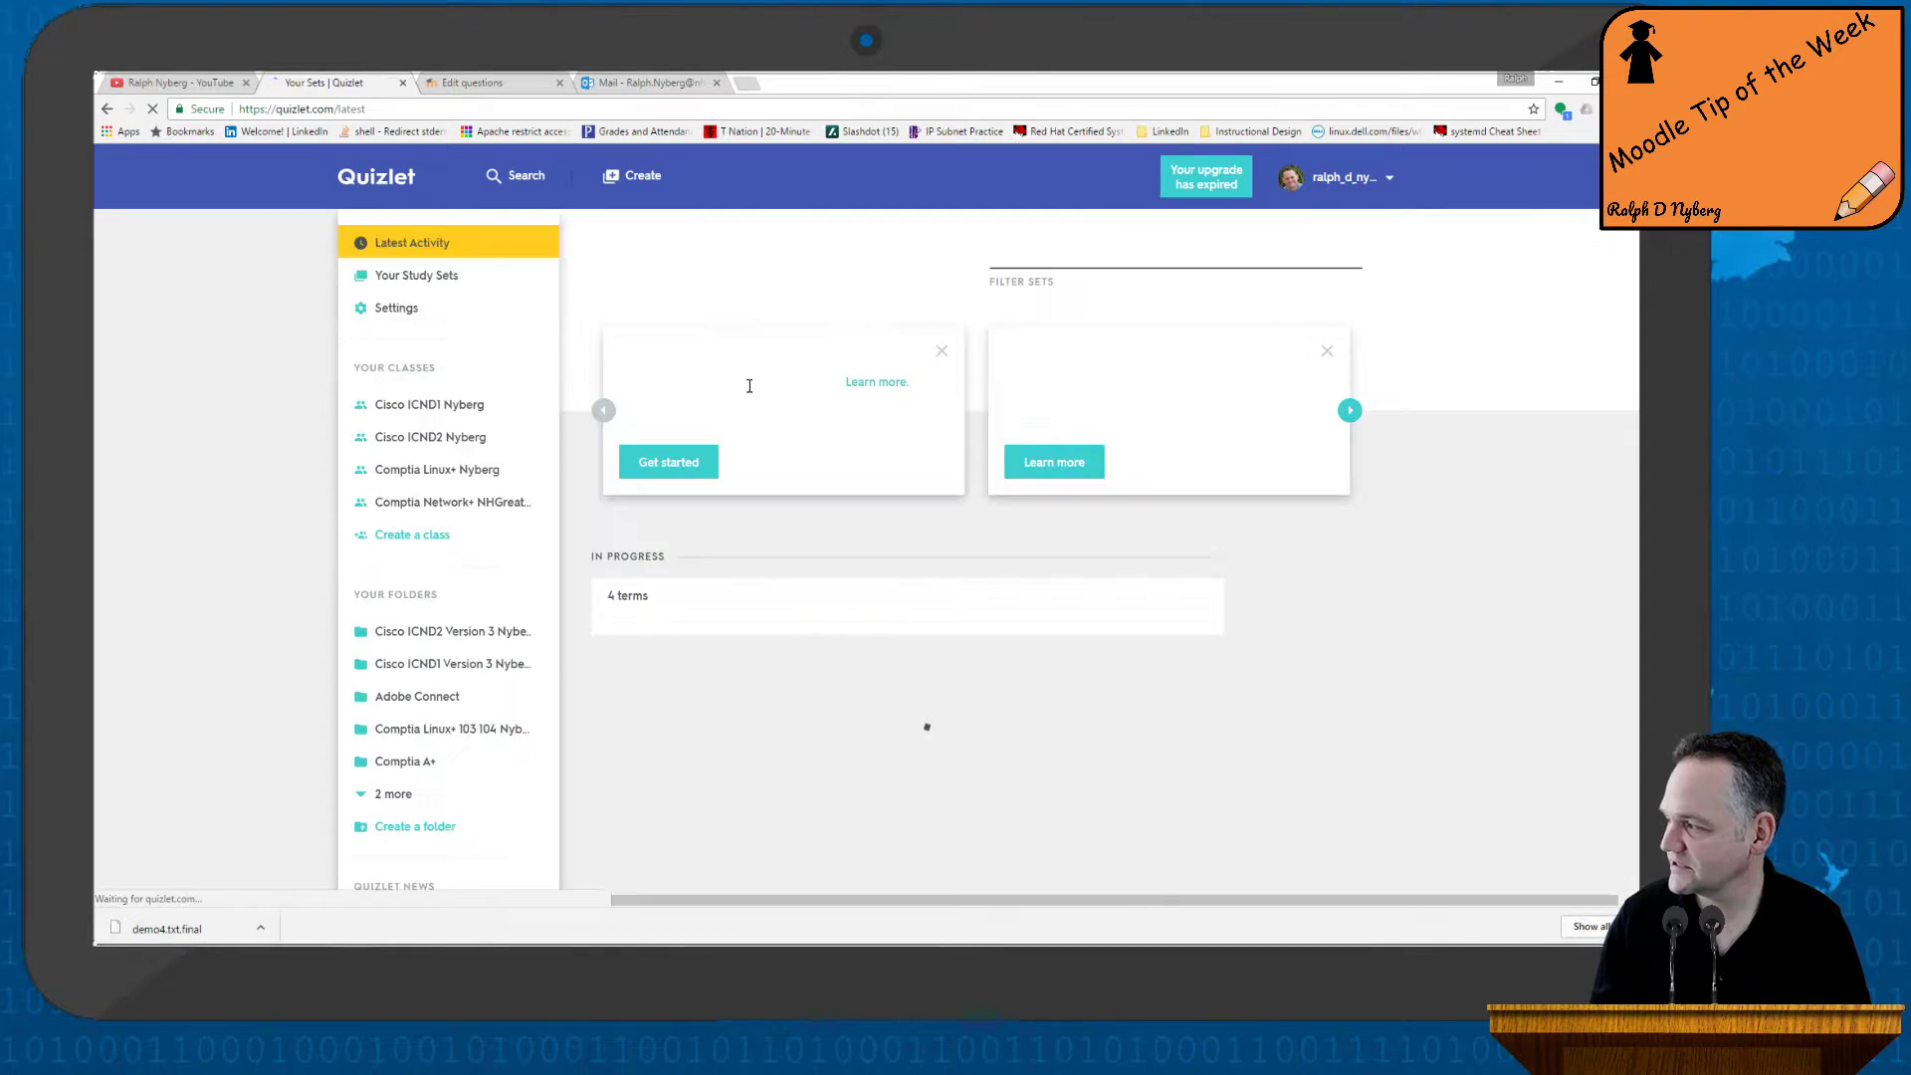
left_click(421, 276)
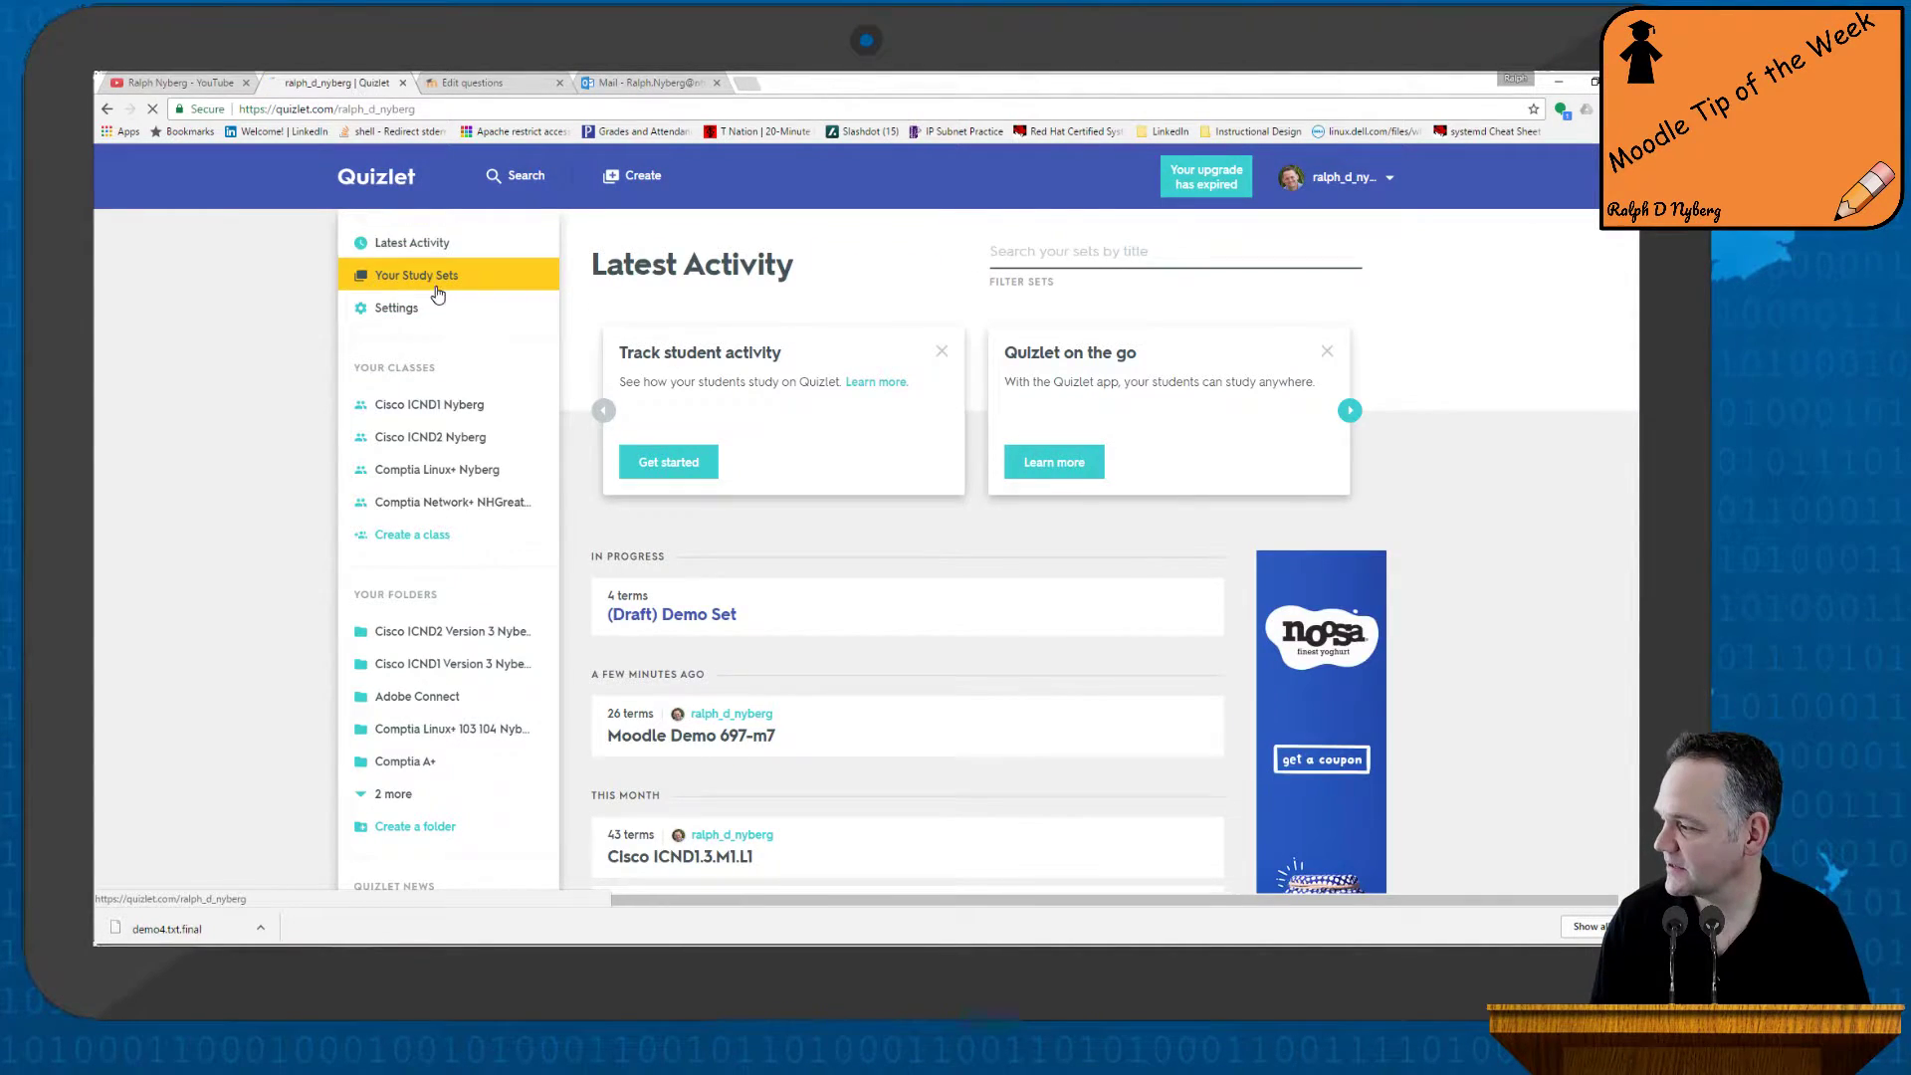